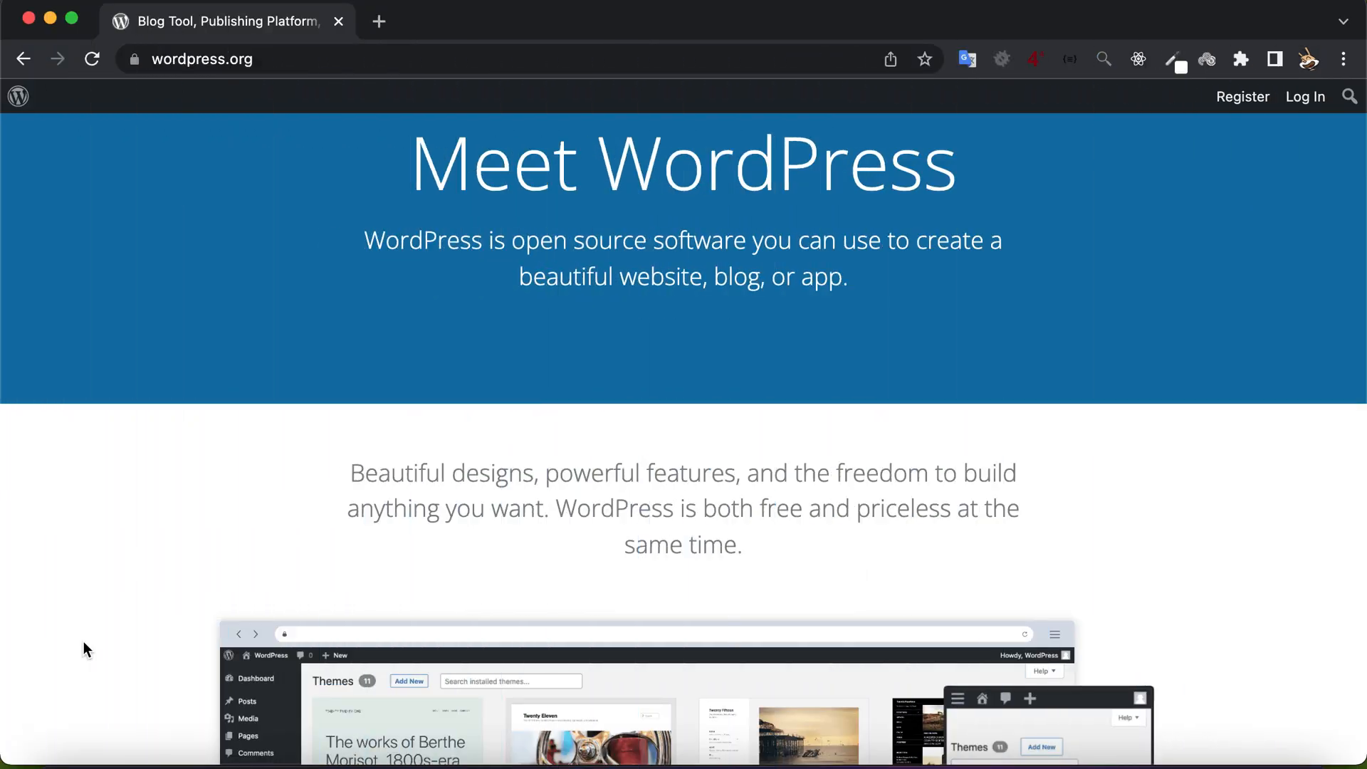
# Step: Look through the WordPress.org home page, from the introduction and site showcase down to the Powerful Features section
pyautogui.scroll(-8, 84, 649)
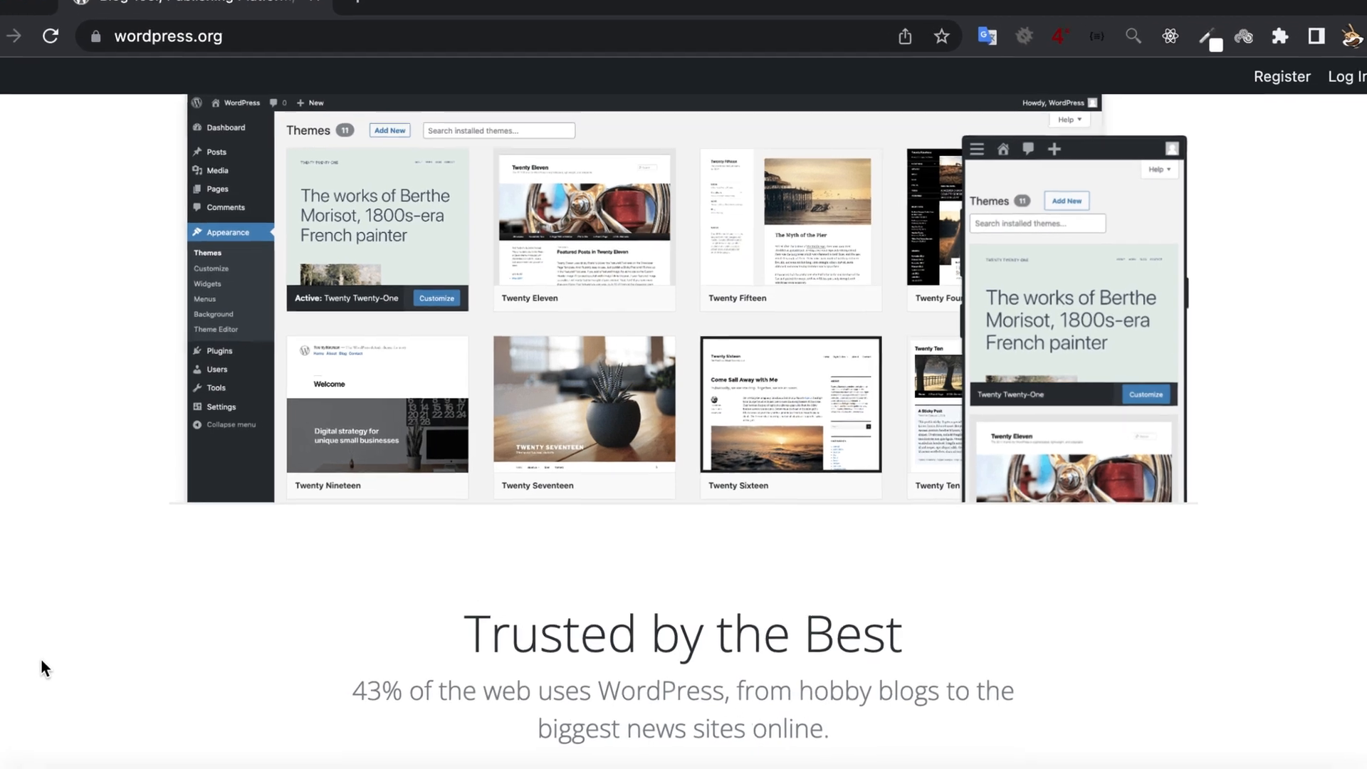
pyautogui.scroll(-2, 84, 649)
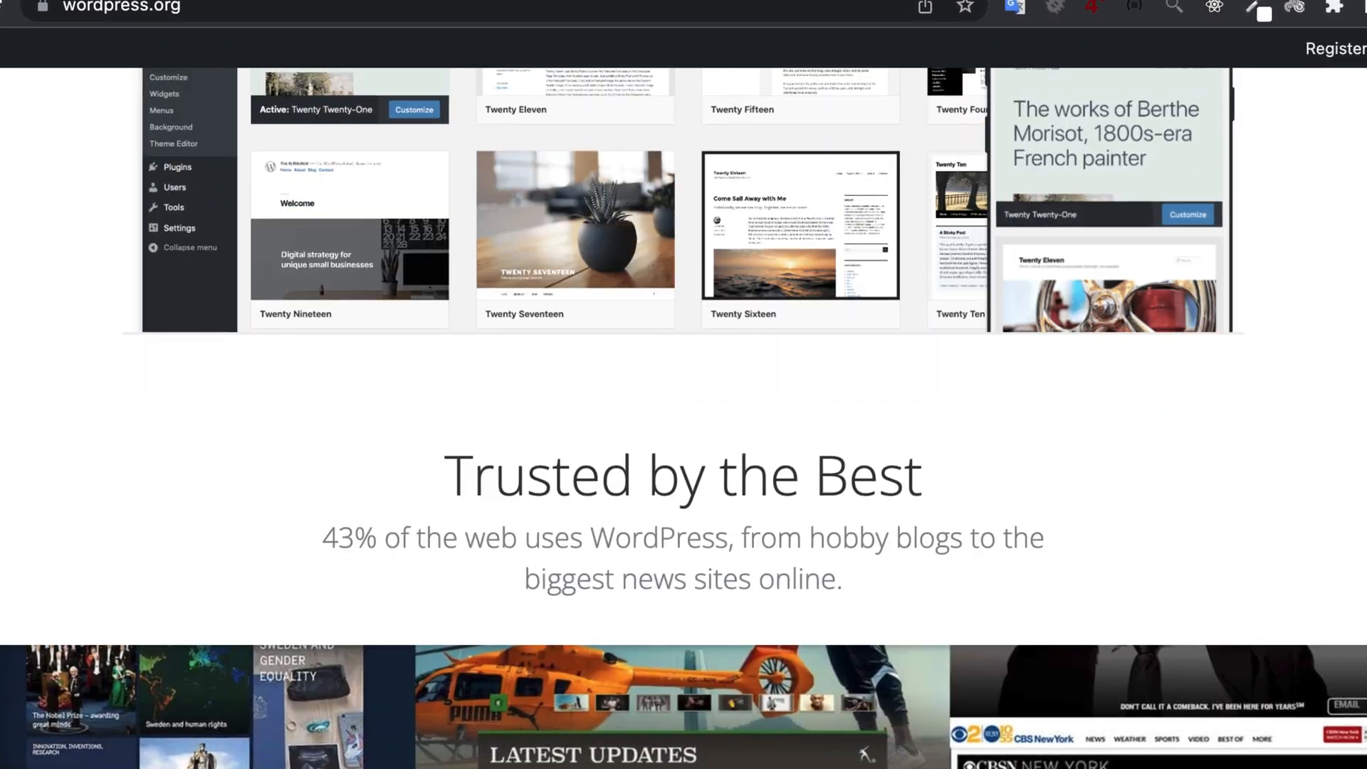
pyautogui.scroll(-5, 683, 427)
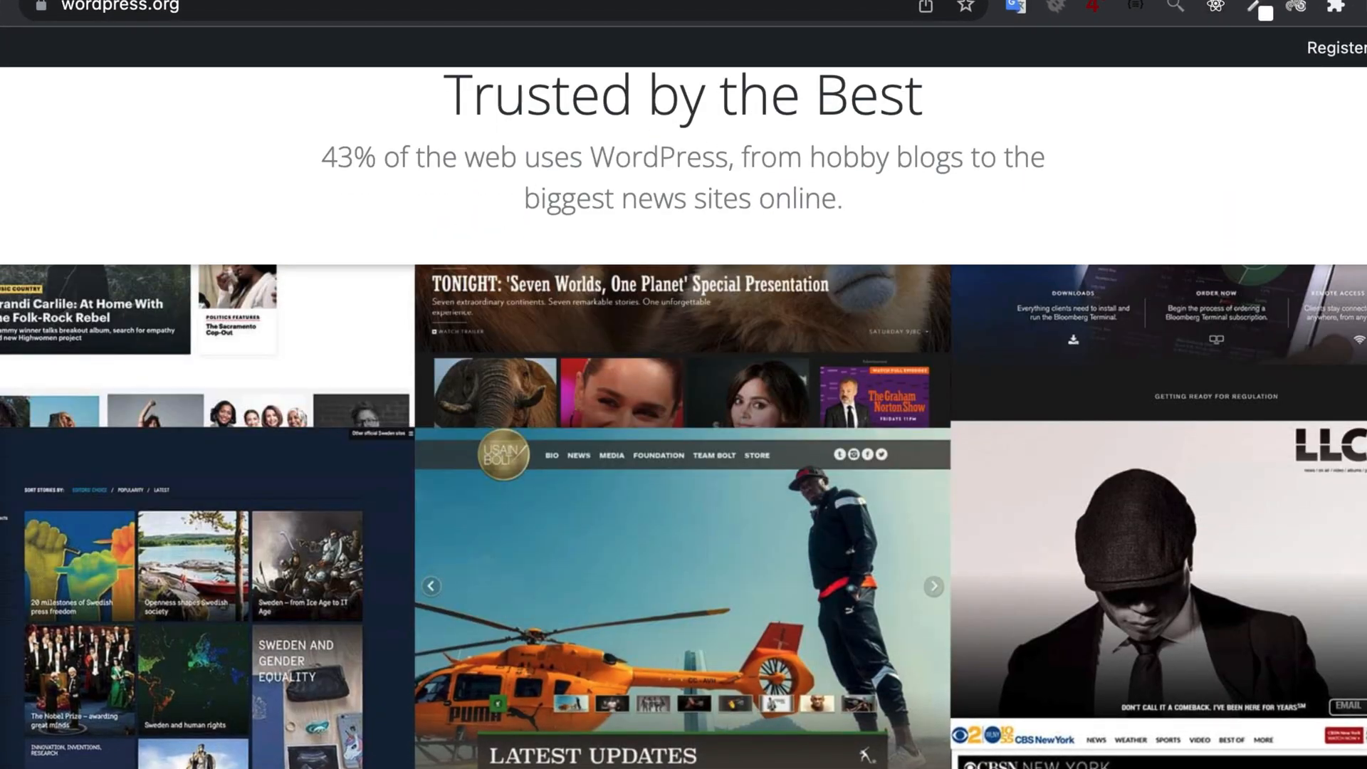
pyautogui.scroll(-6, 684, 428)
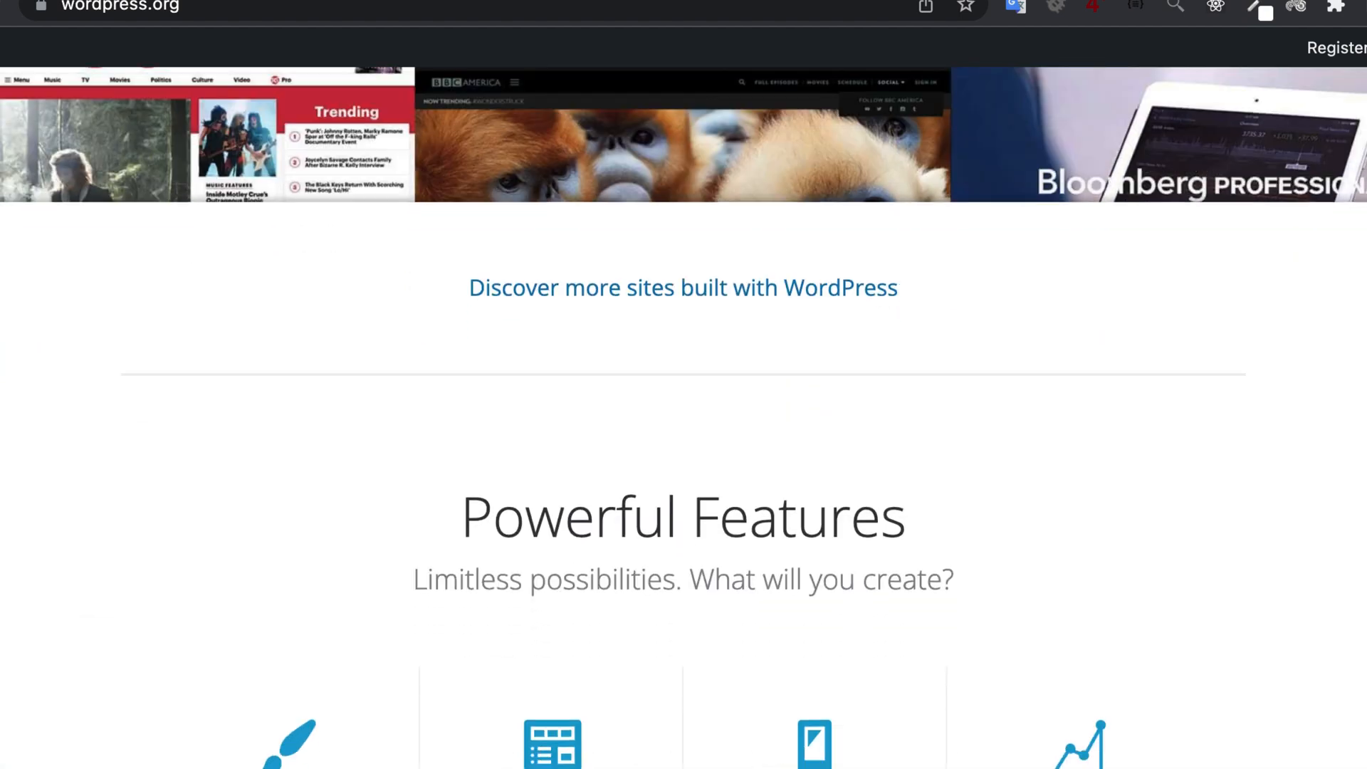
pyautogui.scroll(-5, 683, 427)
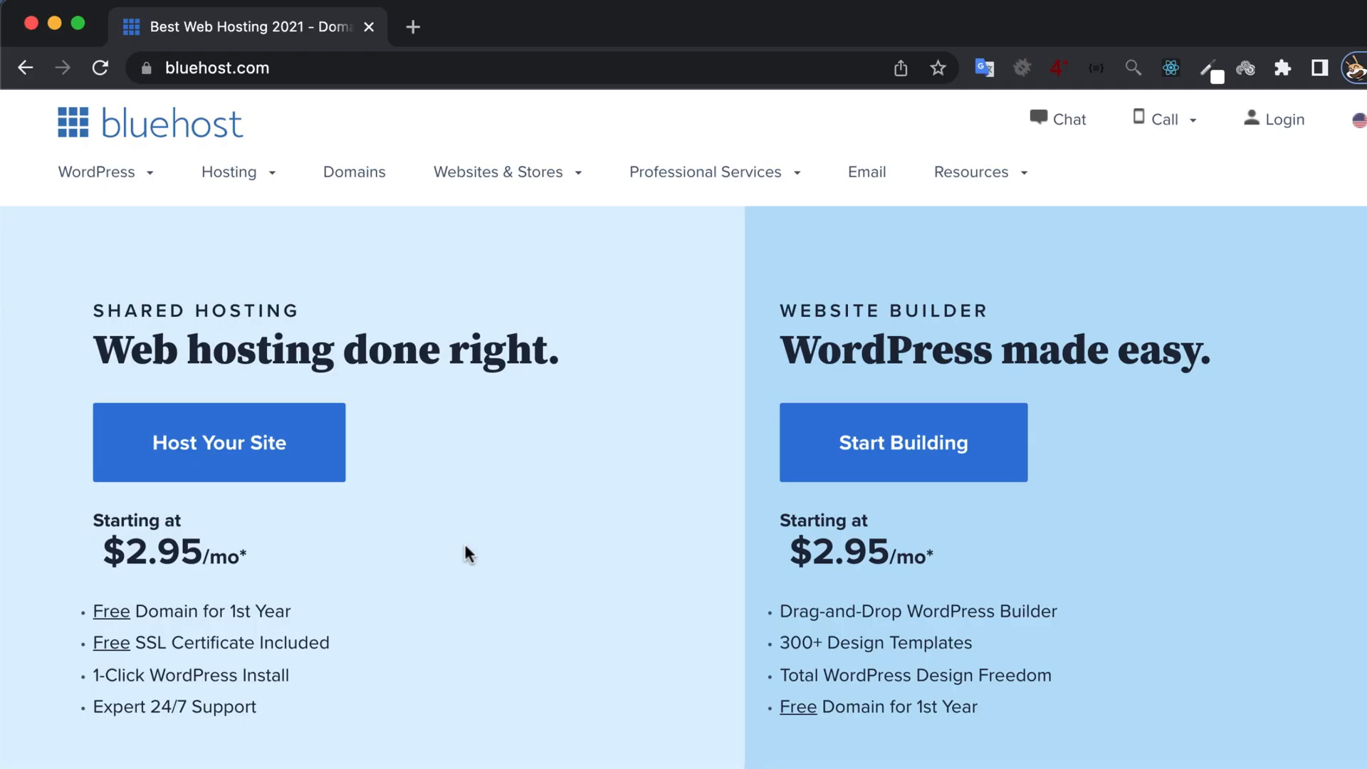
# Step: Open the shared hosting plans from the Bluehost home page and compare the prices and features of the listed plans
pyautogui.click(274, 458)
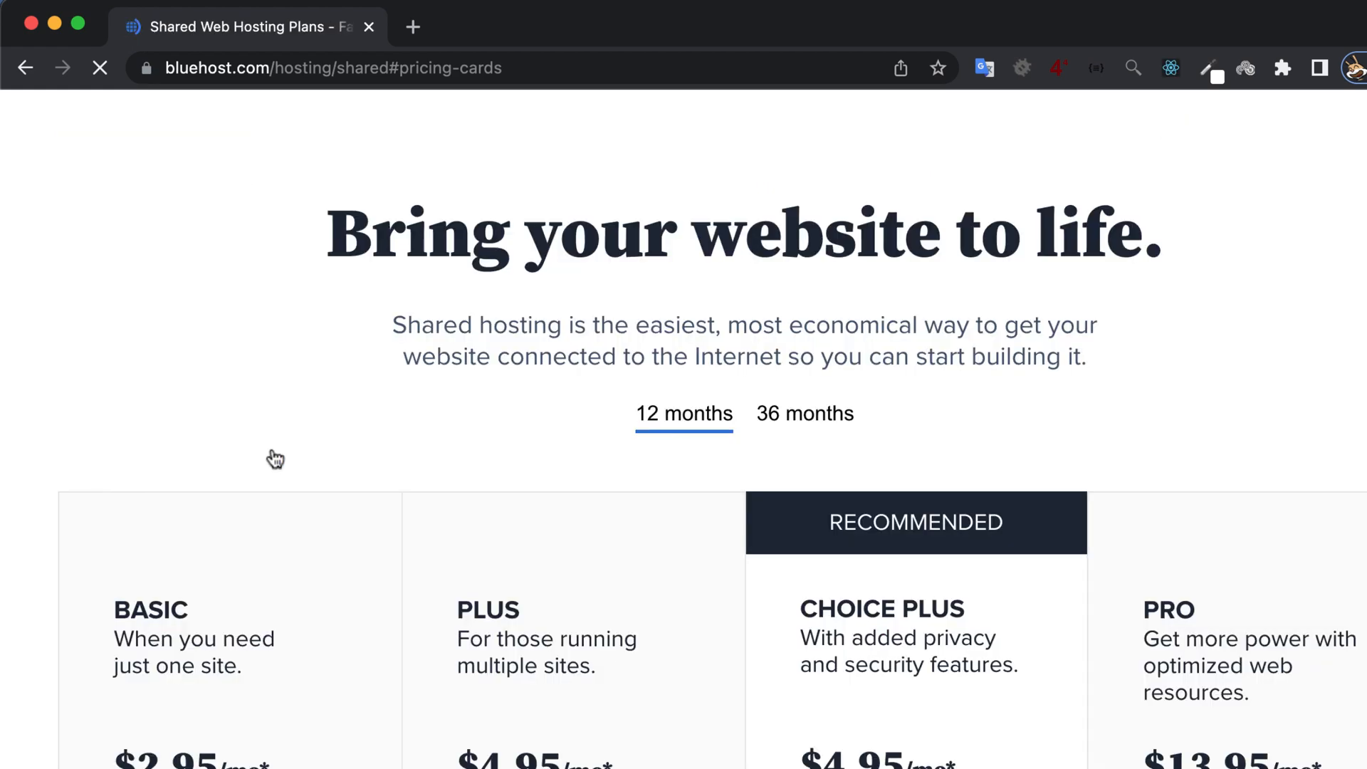
pyautogui.scroll(-3, 325, 573)
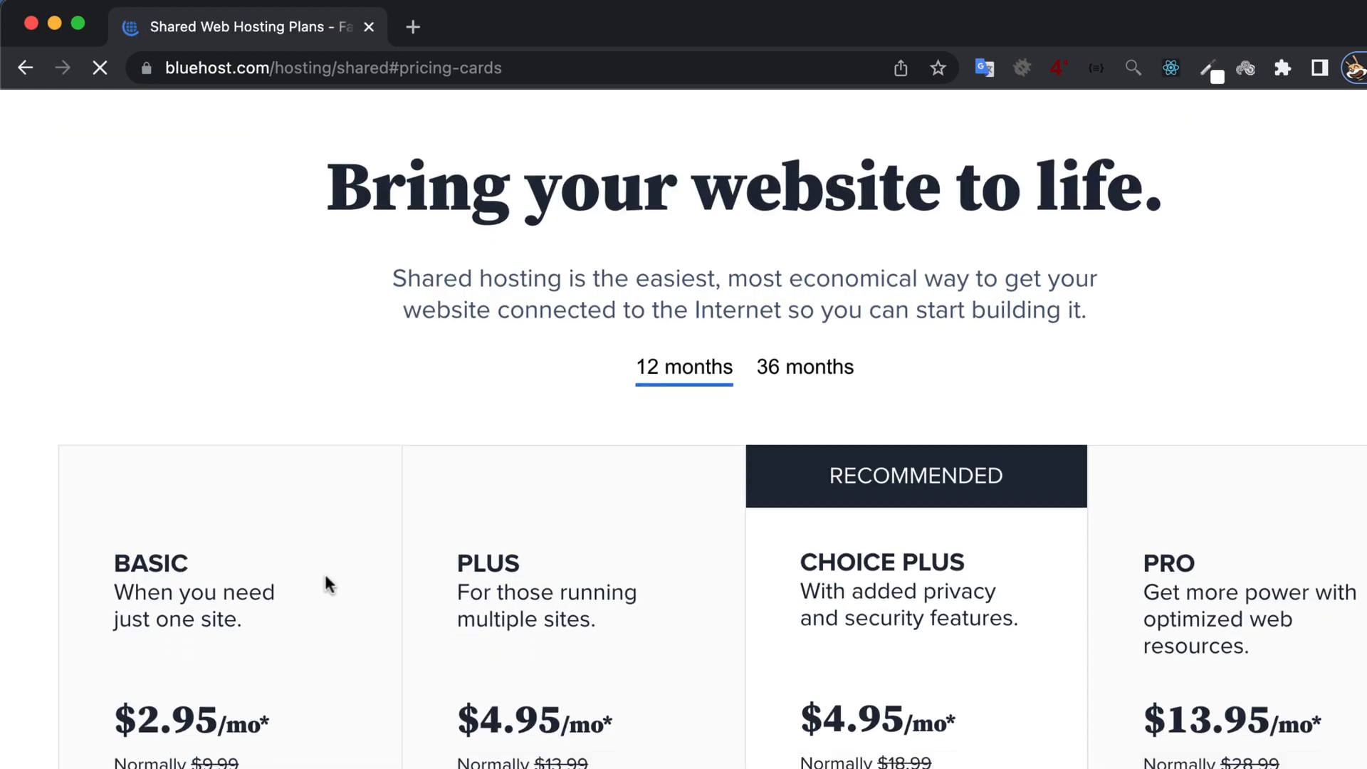
pyautogui.scroll(-1, 325, 576)
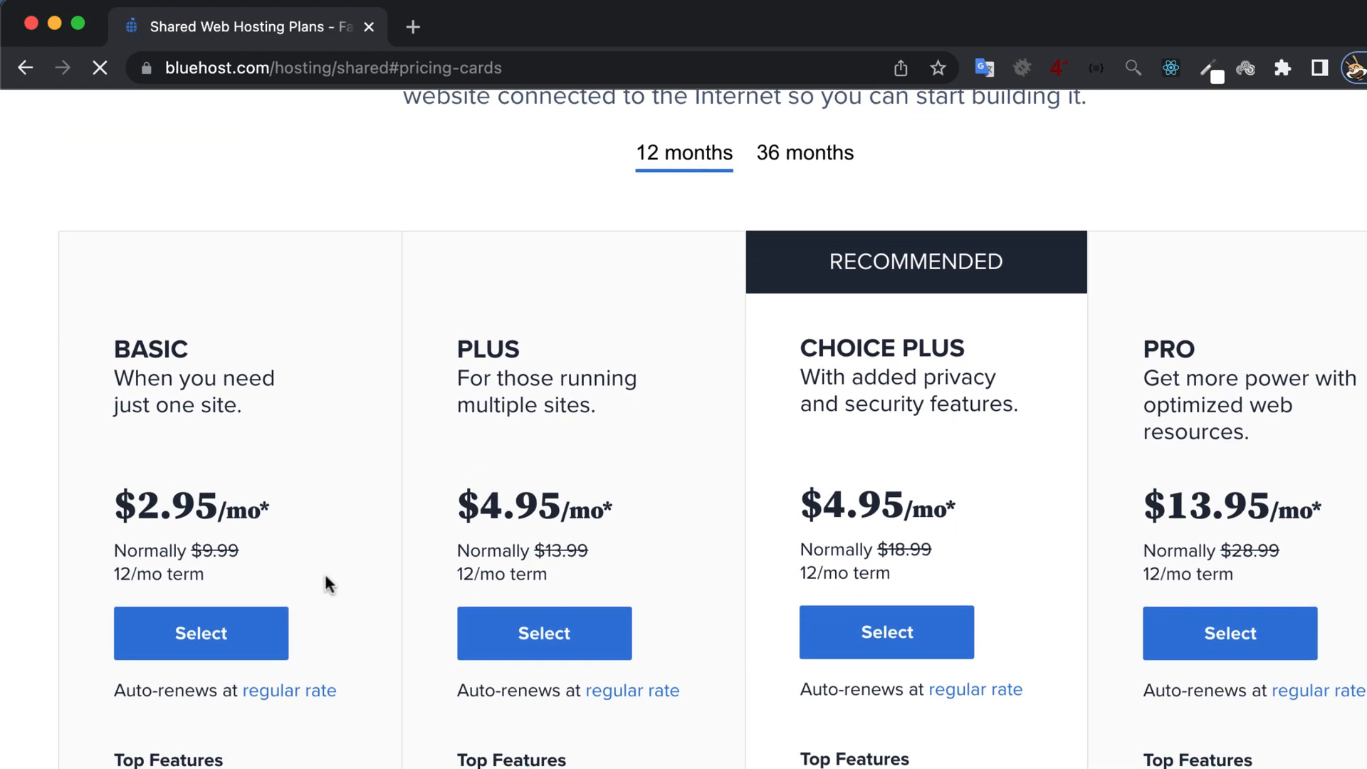
pyautogui.scroll(-2, 326, 573)
pyautogui.scroll(-3, 326, 570)
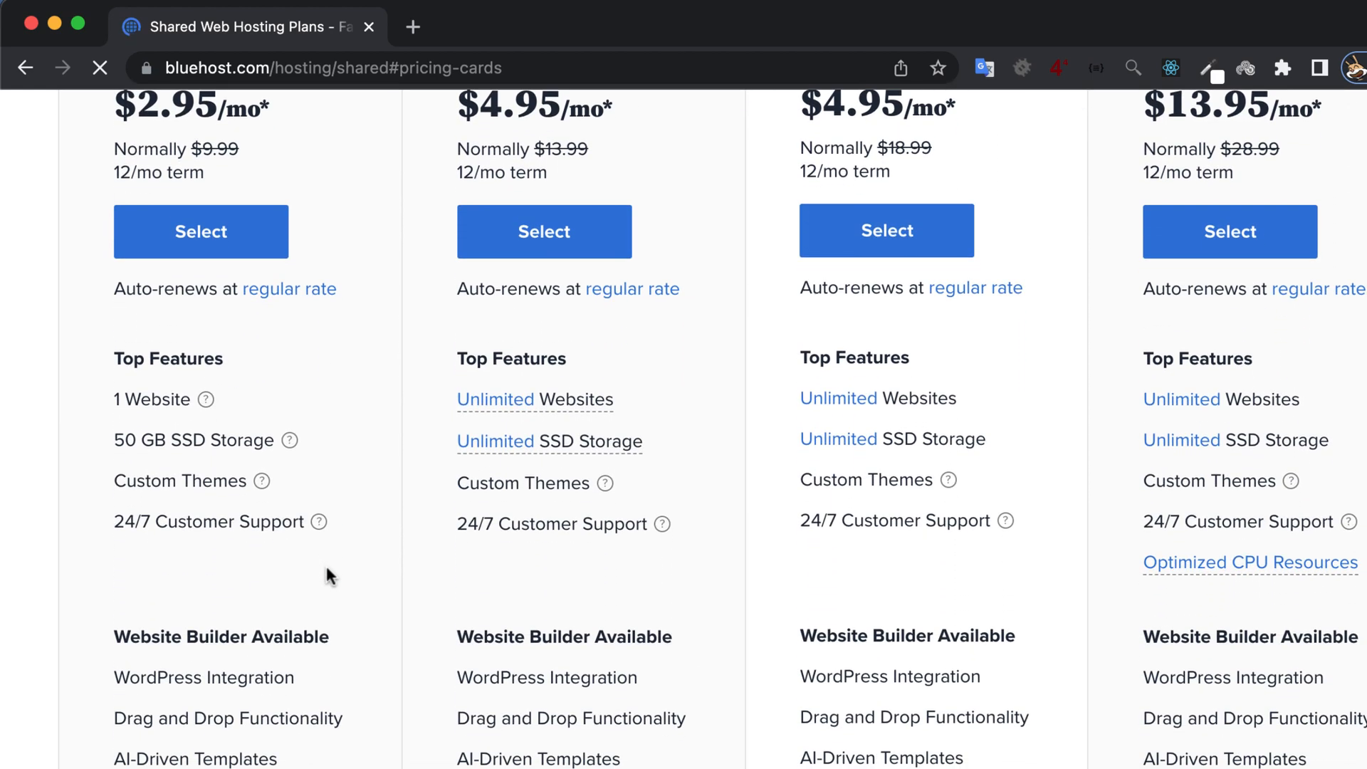
pyautogui.scroll(-2, 326, 569)
pyautogui.scroll(-2, 326, 574)
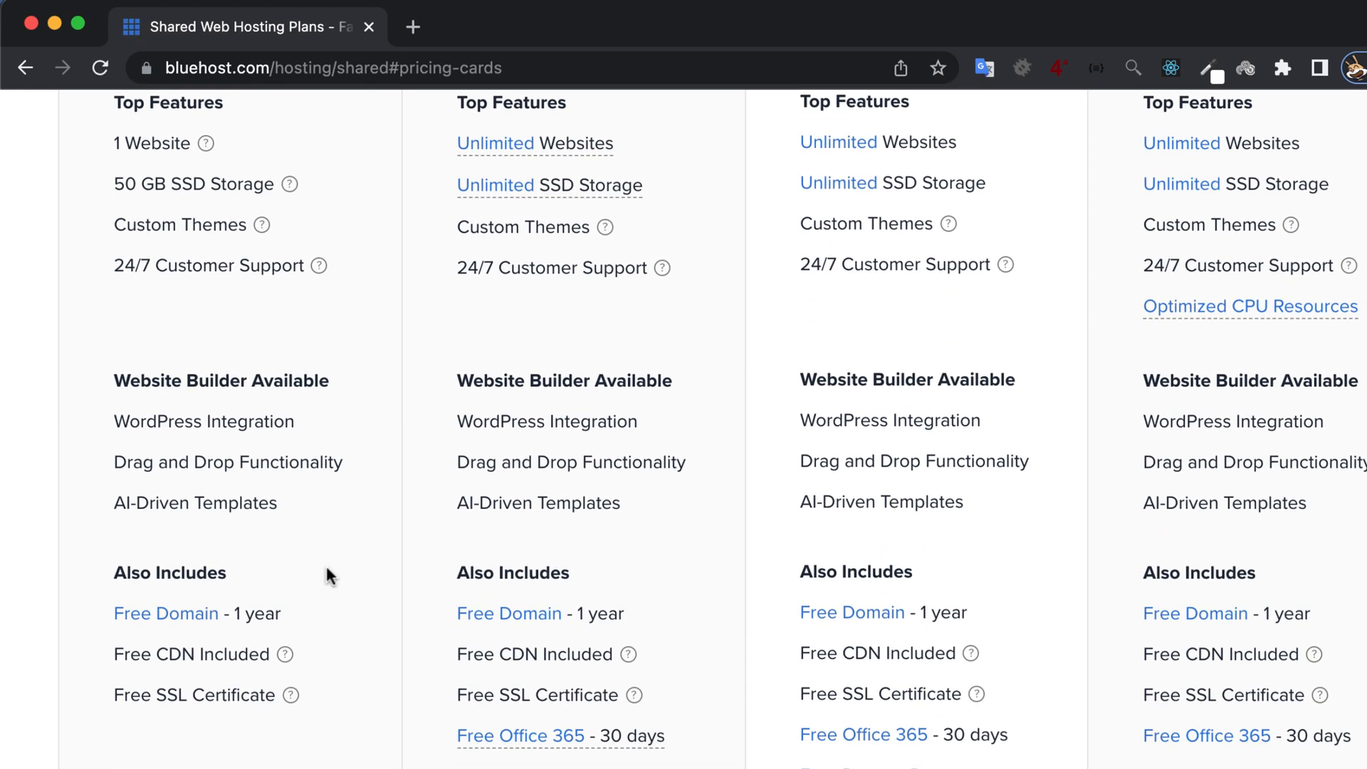
# Step: Read the explanations of the Basic plan's free CDN, 24/7 customer support, custom themes and SSD storage
pyautogui.moveTo(285, 657)
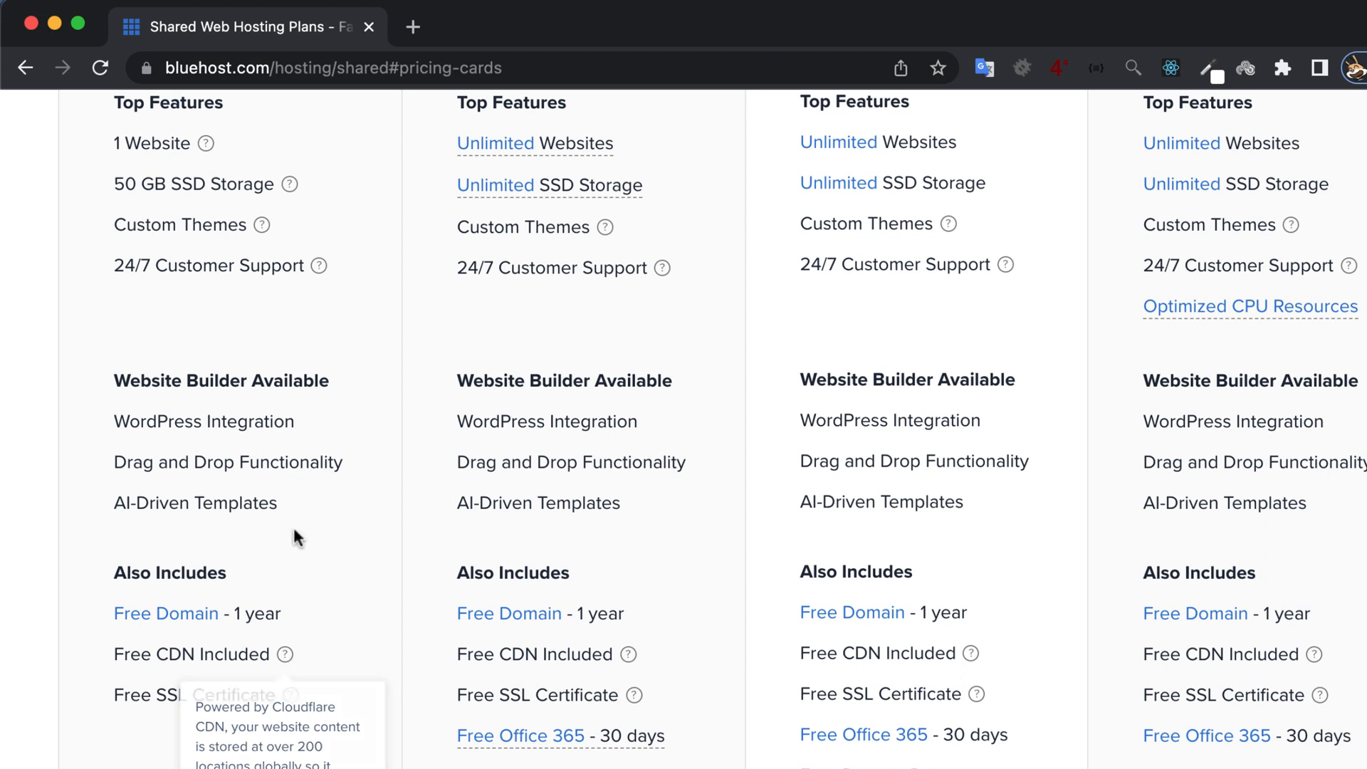
pyautogui.moveTo(319, 268)
pyautogui.moveTo(263, 228)
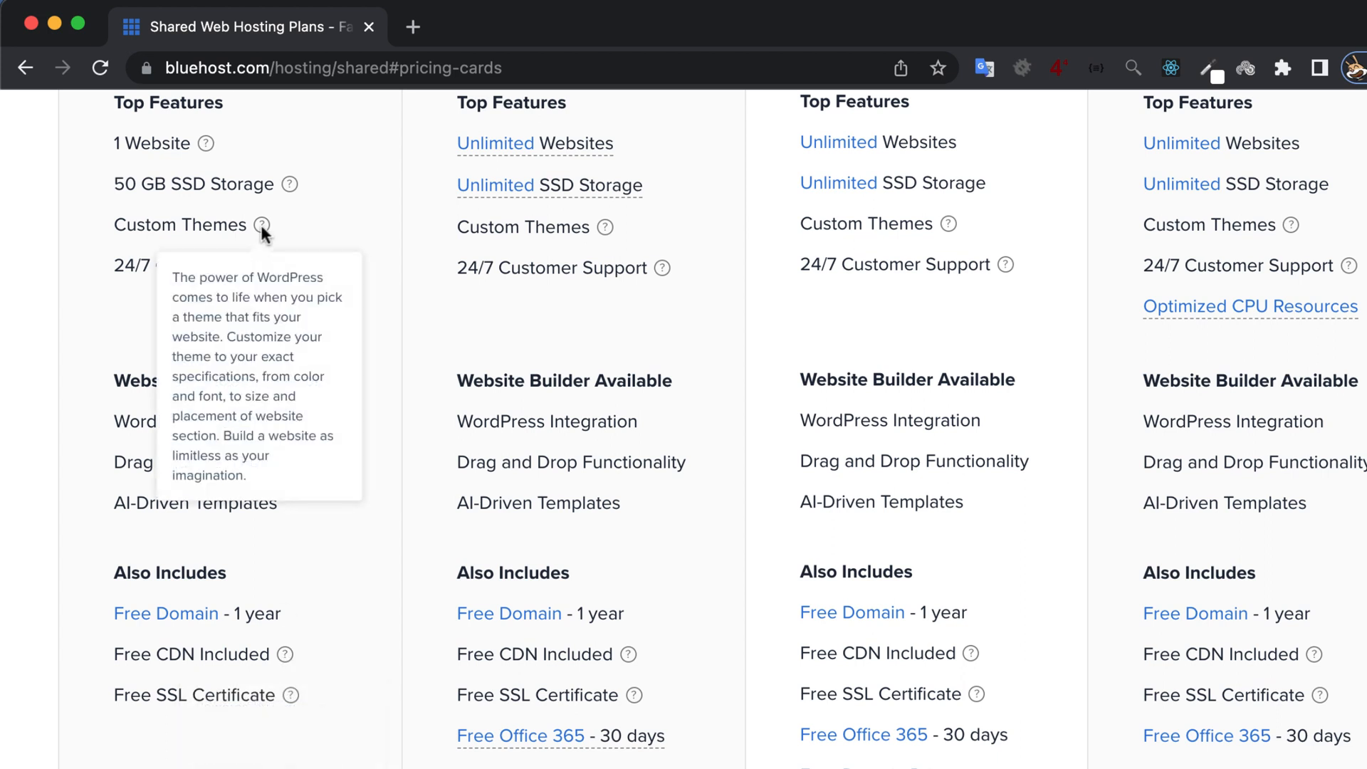
pyautogui.moveTo(292, 182)
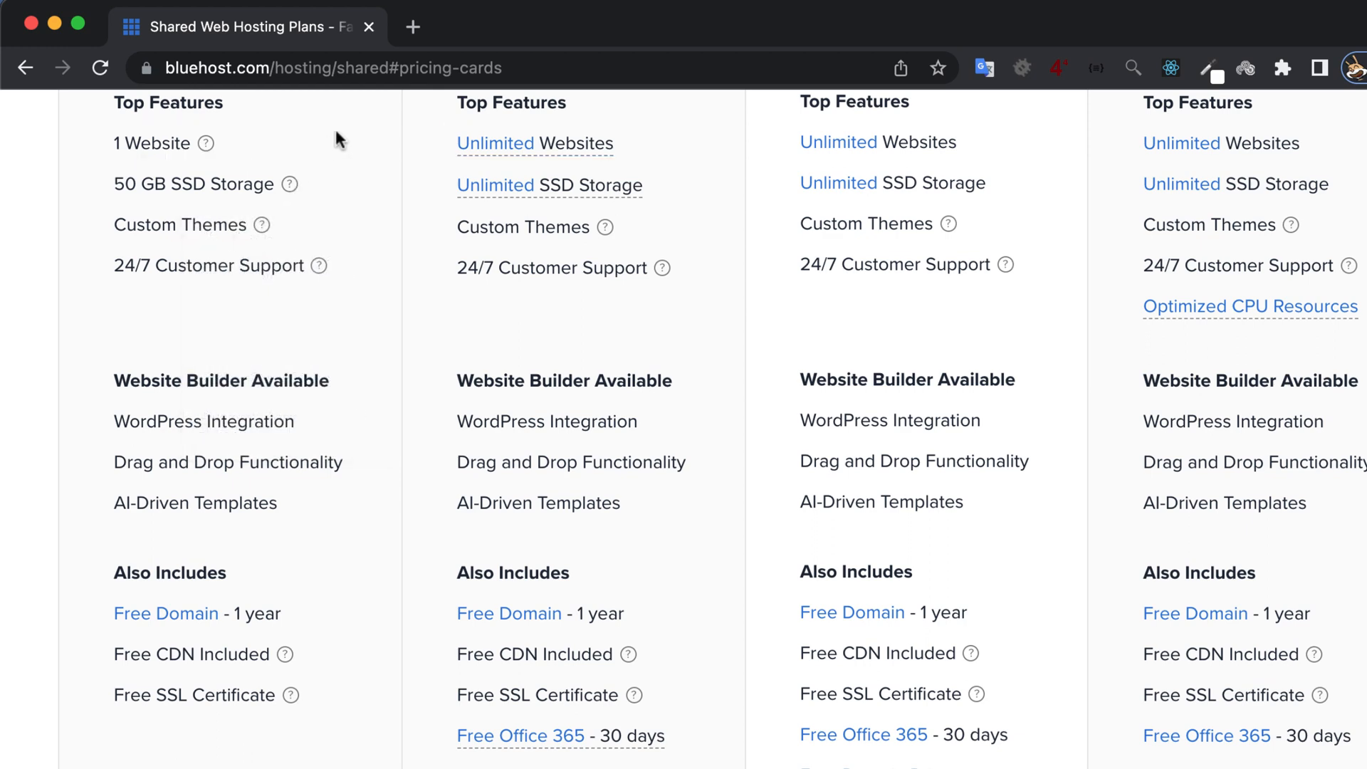
# Step: Compare 12-month and 36-month pricing, and select the Basic plan with the 36-month term
pyautogui.scroll(3, 335, 135)
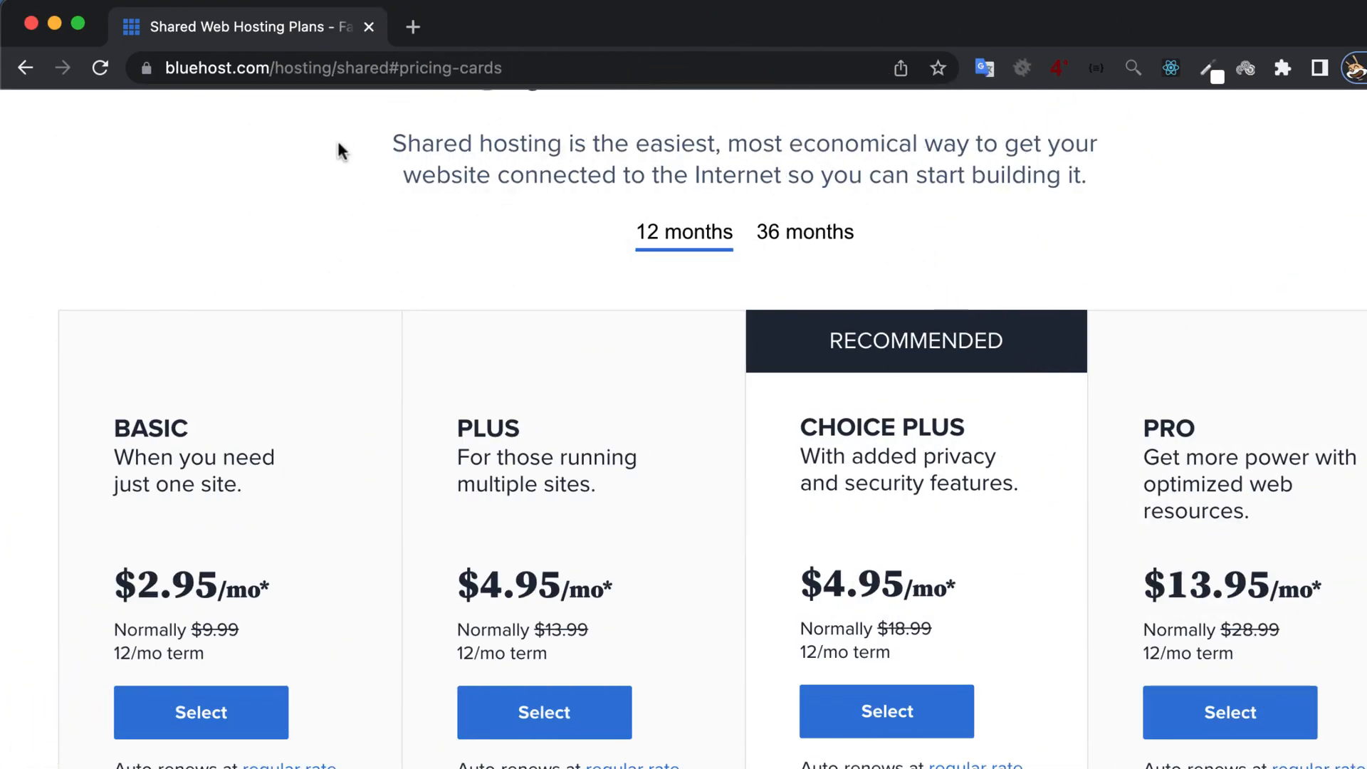
pyautogui.click(794, 245)
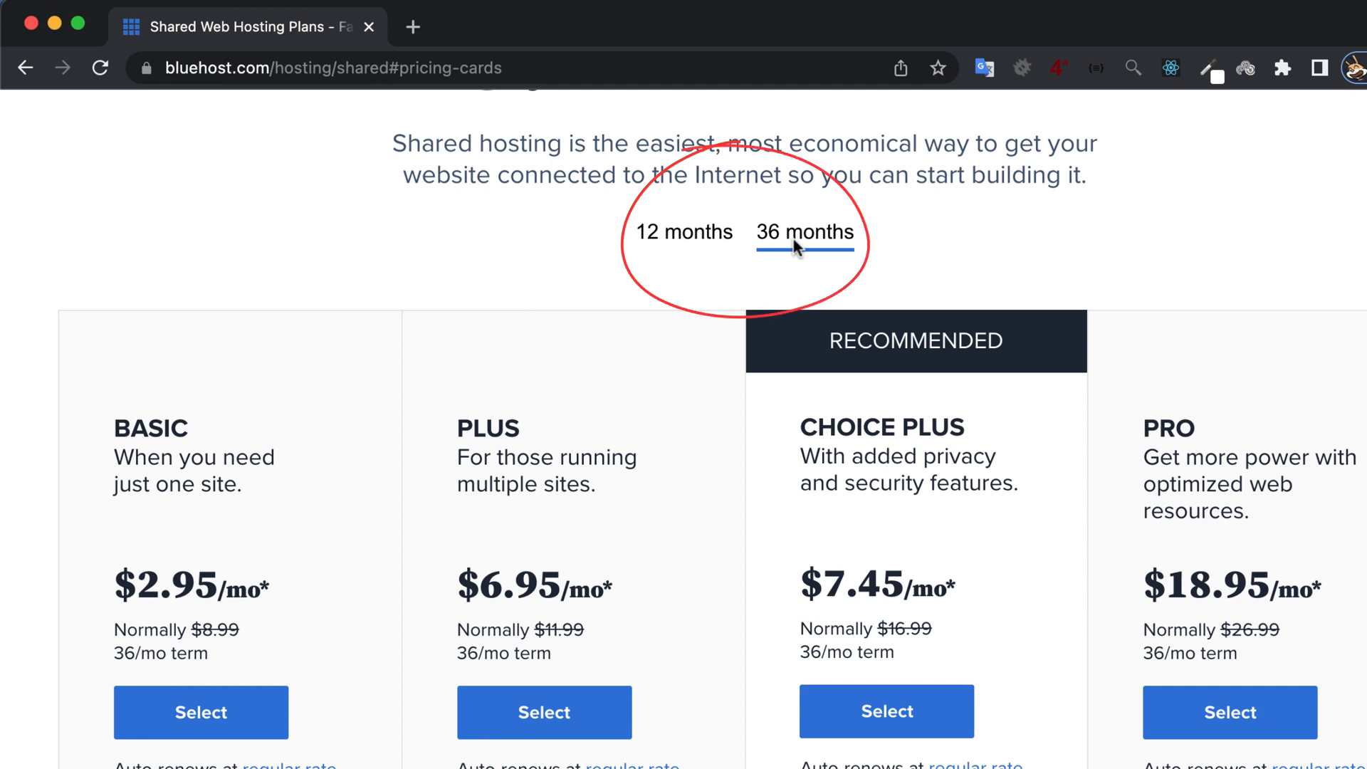
pyautogui.click(698, 235)
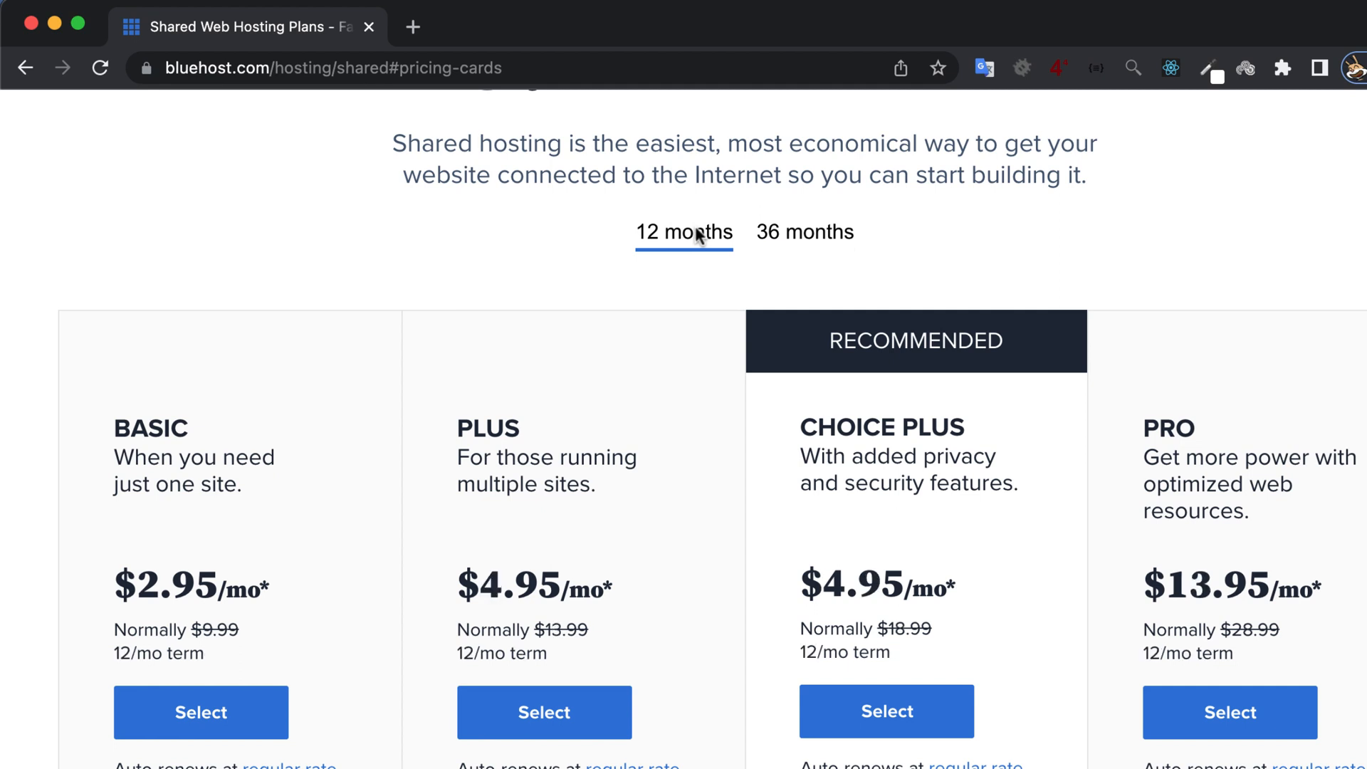
pyautogui.click(778, 248)
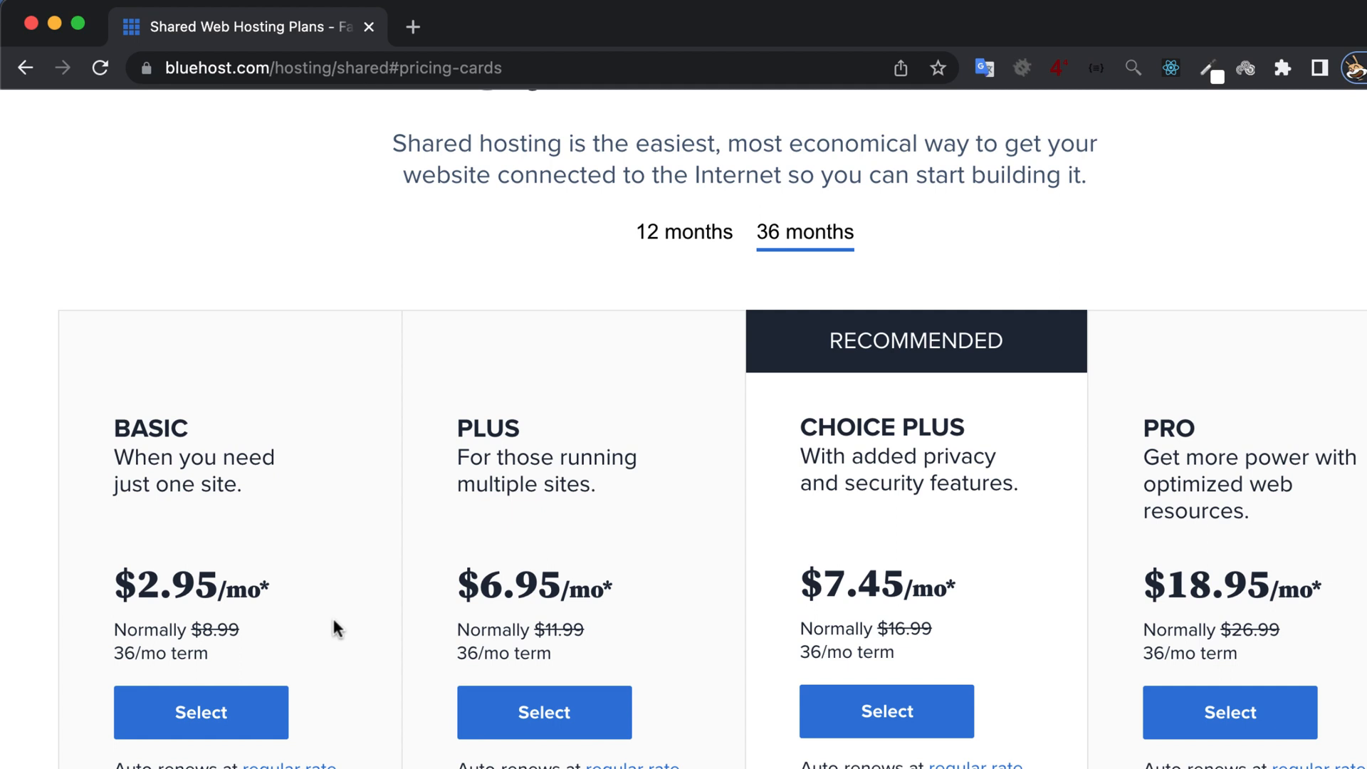
pyautogui.scroll(-2, 338, 628)
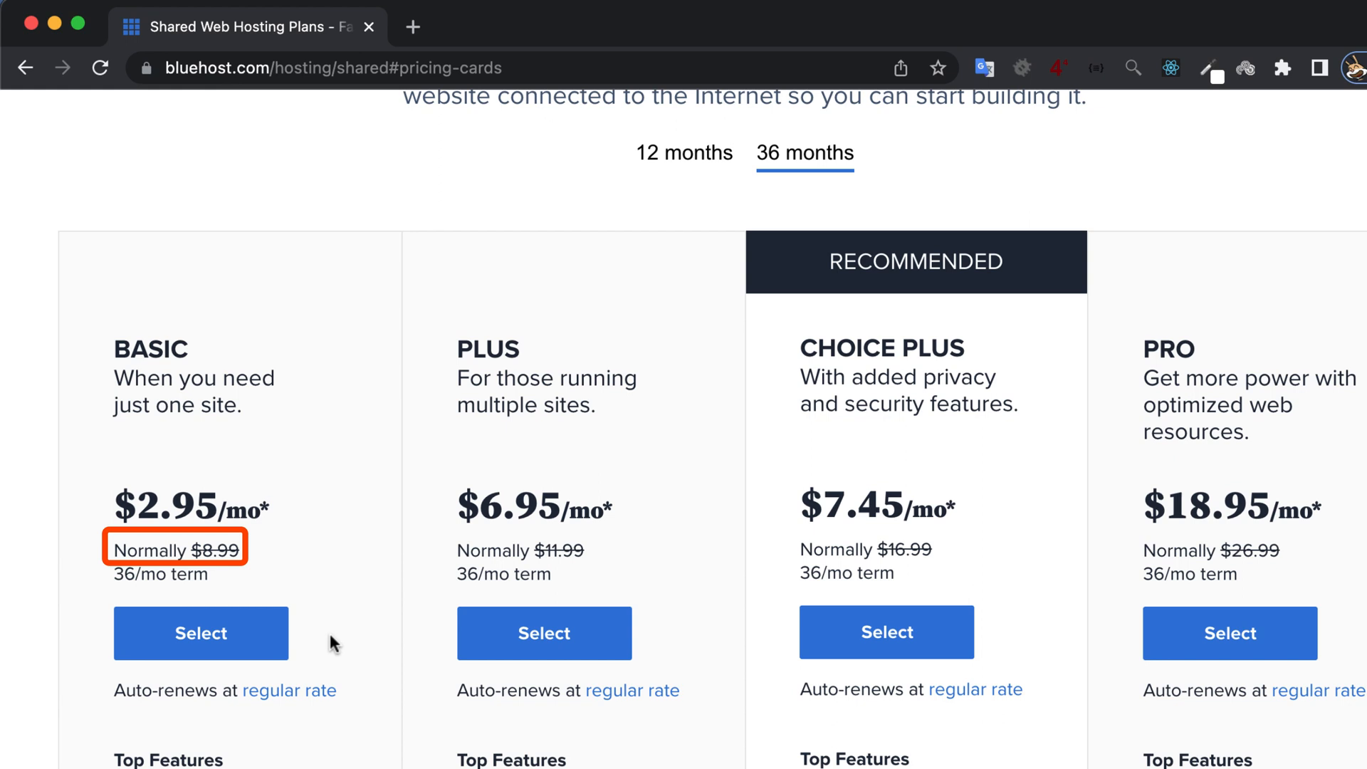
pyautogui.click(230, 639)
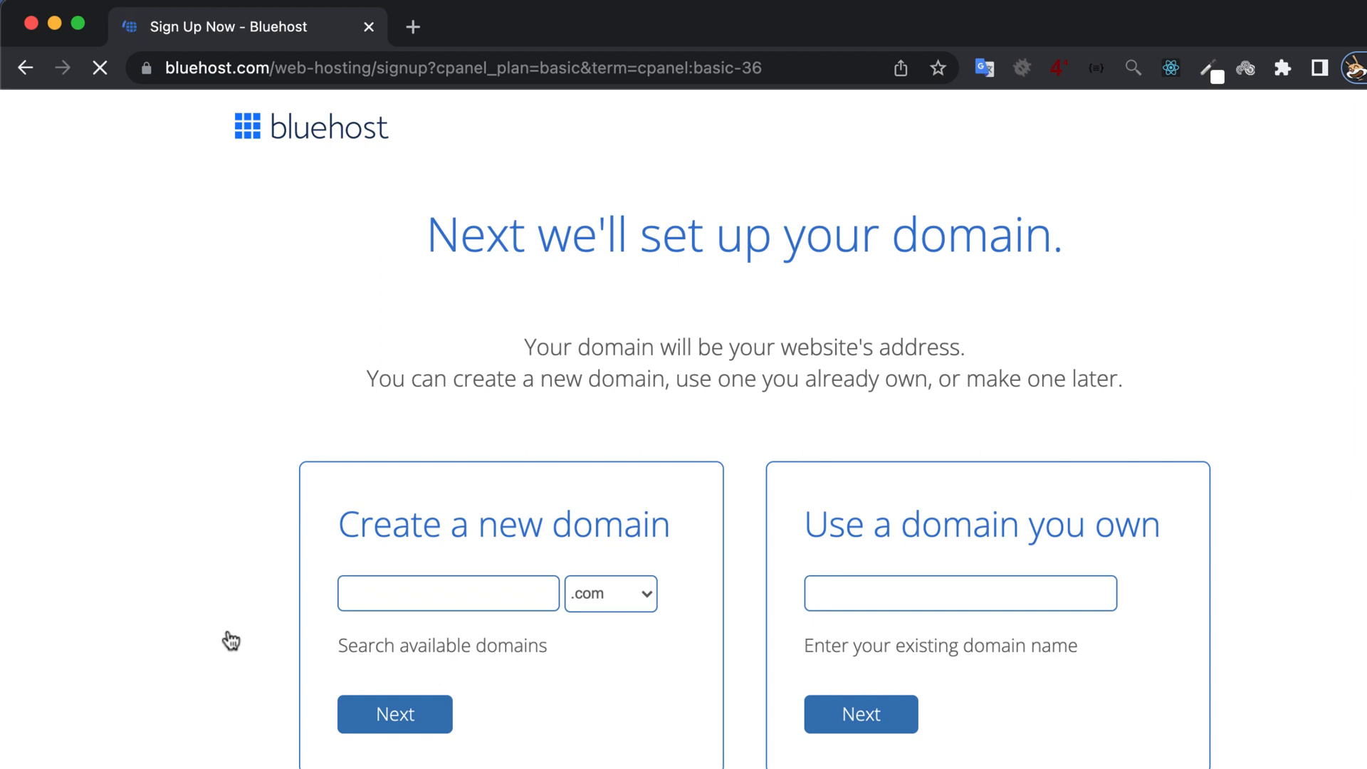
# Step: Request the new domain master-editor with the .com extension and continue to account creation
pyautogui.scroll(-3, 231, 641)
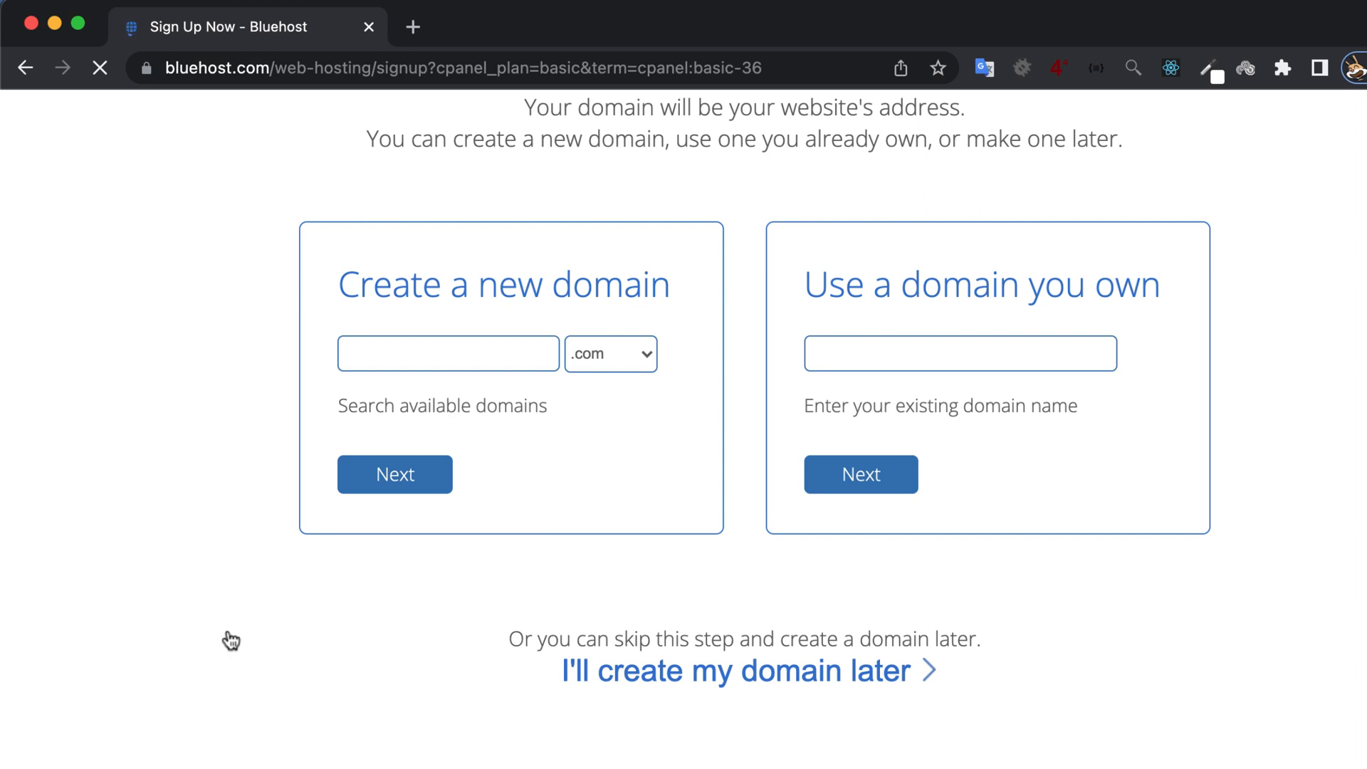
pyautogui.click(429, 354)
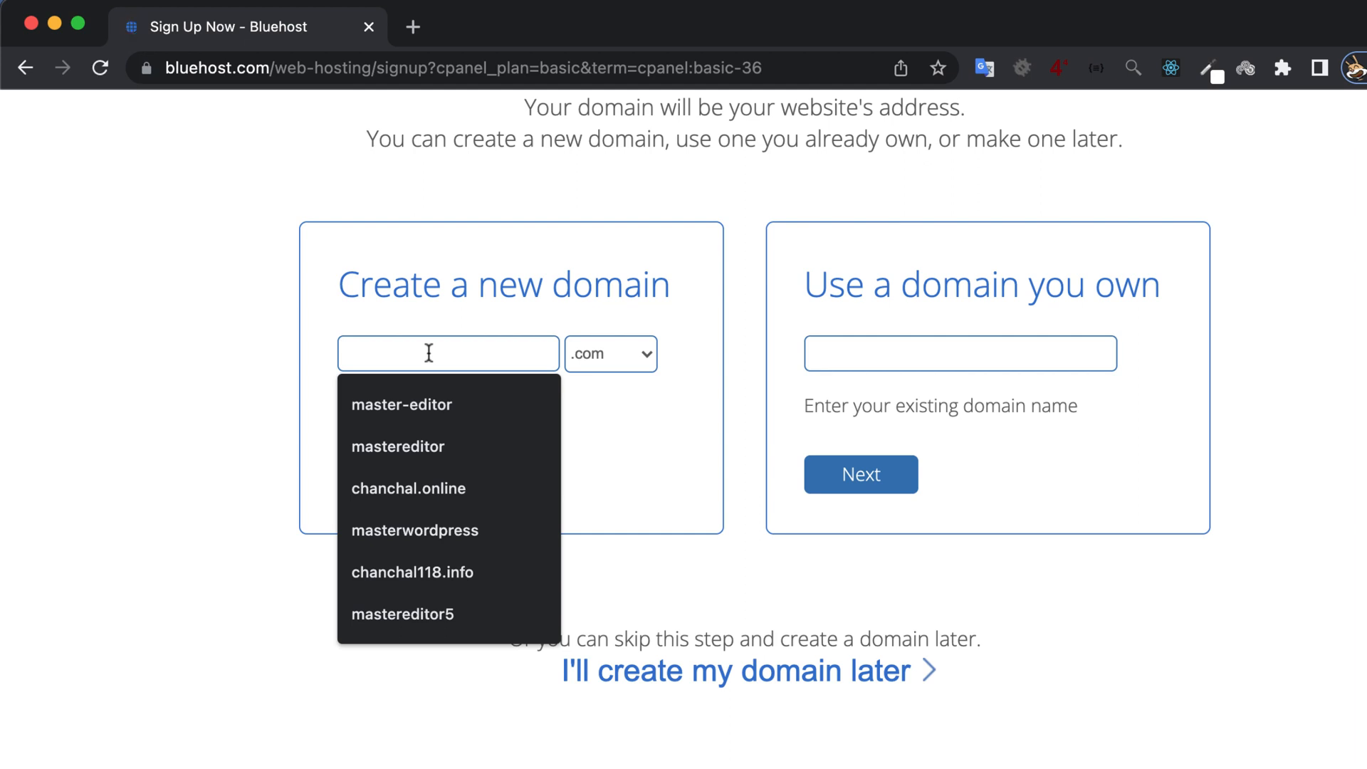
pyautogui.write('master-editor')
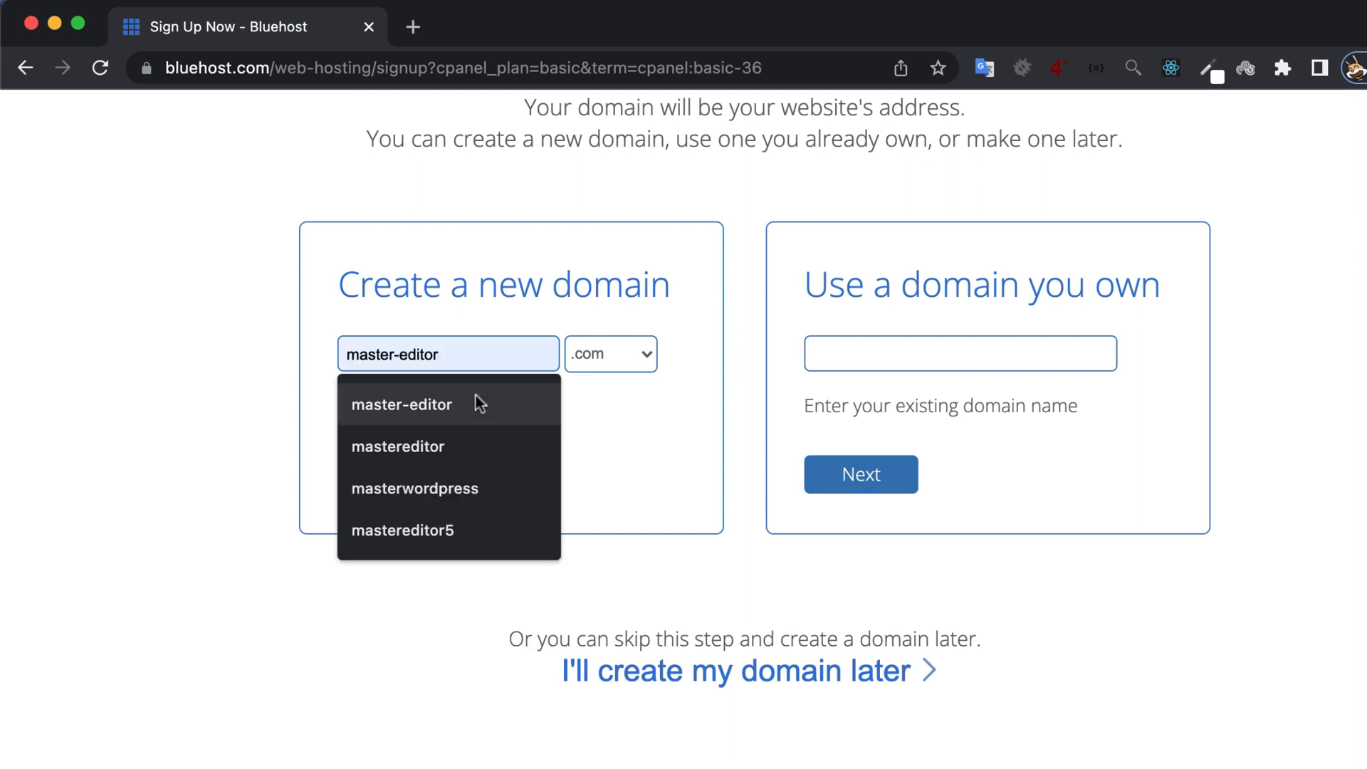
pyautogui.click(476, 398)
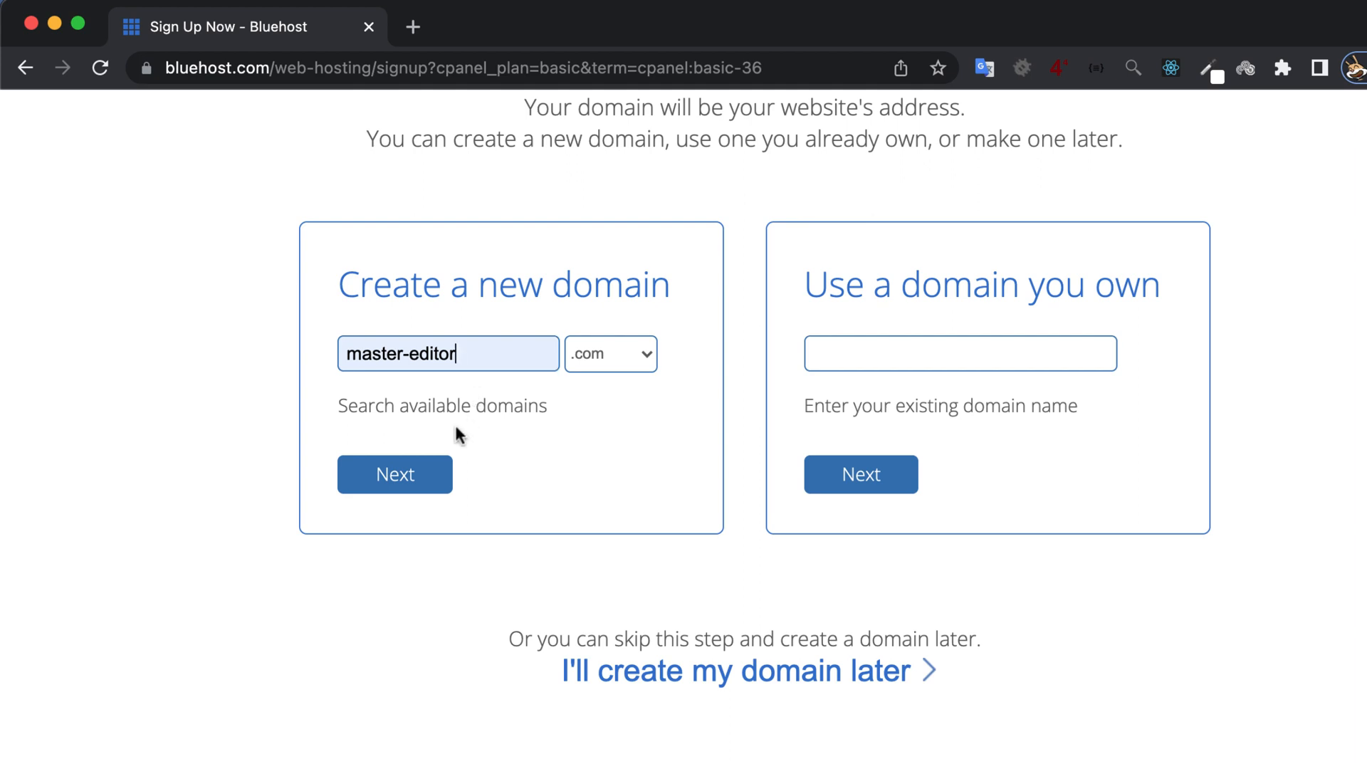
pyautogui.click(426, 479)
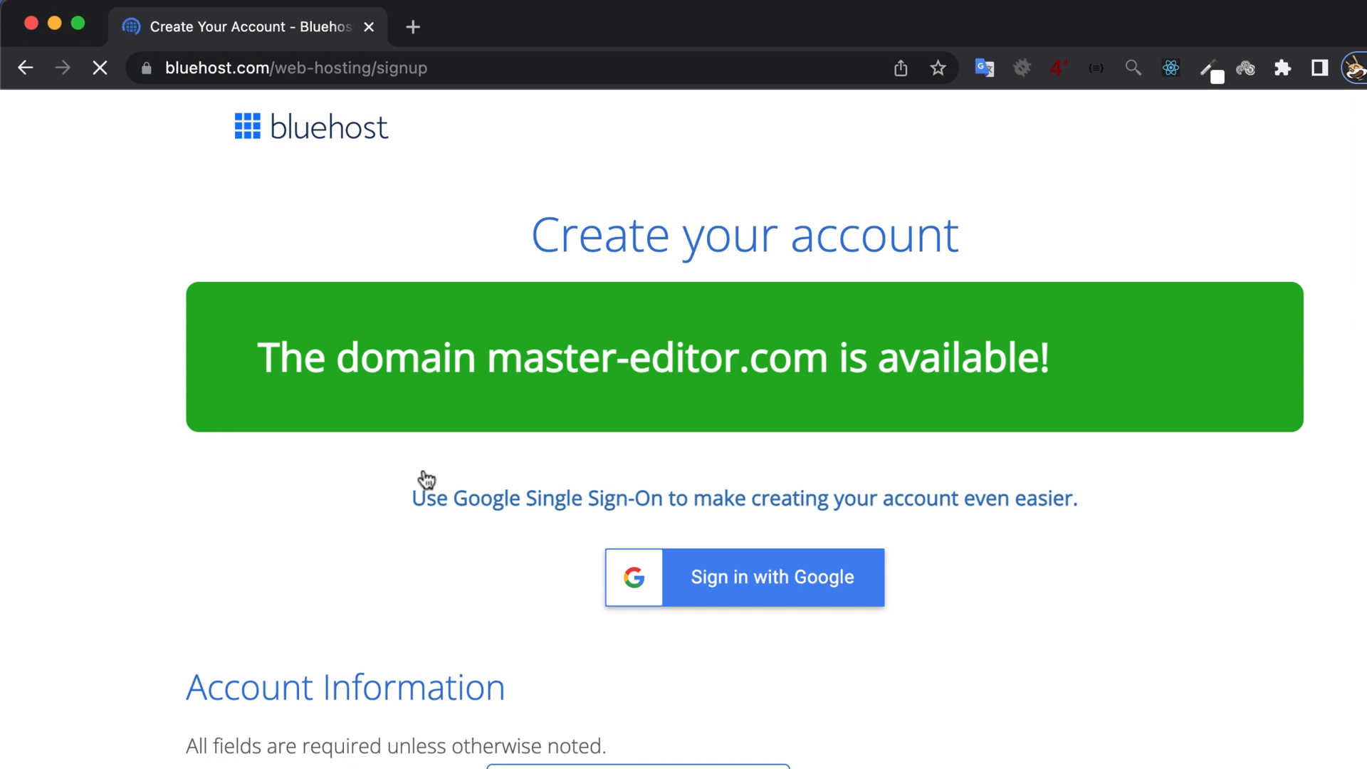
# Step: Deselect Domain Privacy + Protection, Codeguard Basic and SiteLock Security - Essential in the package extras
pyautogui.scroll(-3, 306, 522)
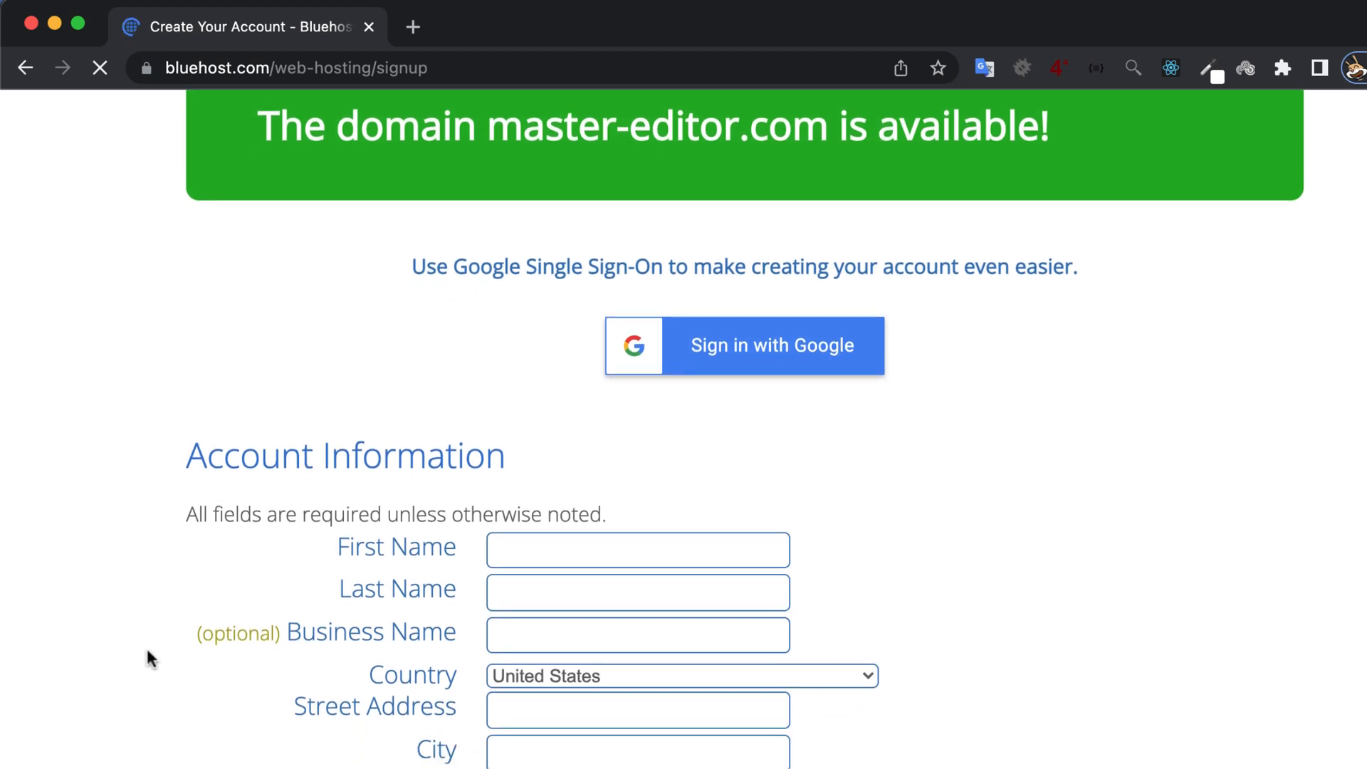
pyautogui.scroll(-4, 146, 647)
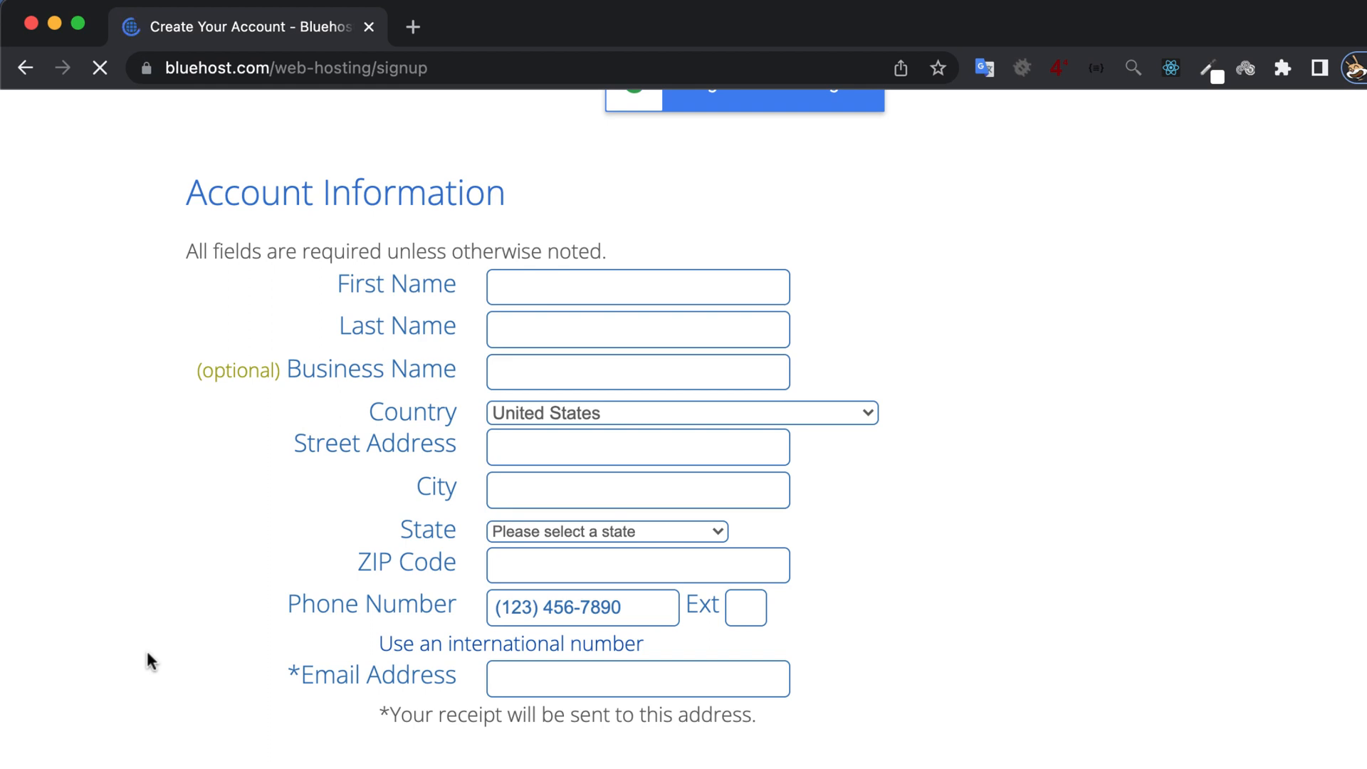
pyautogui.scroll(-4, 146, 650)
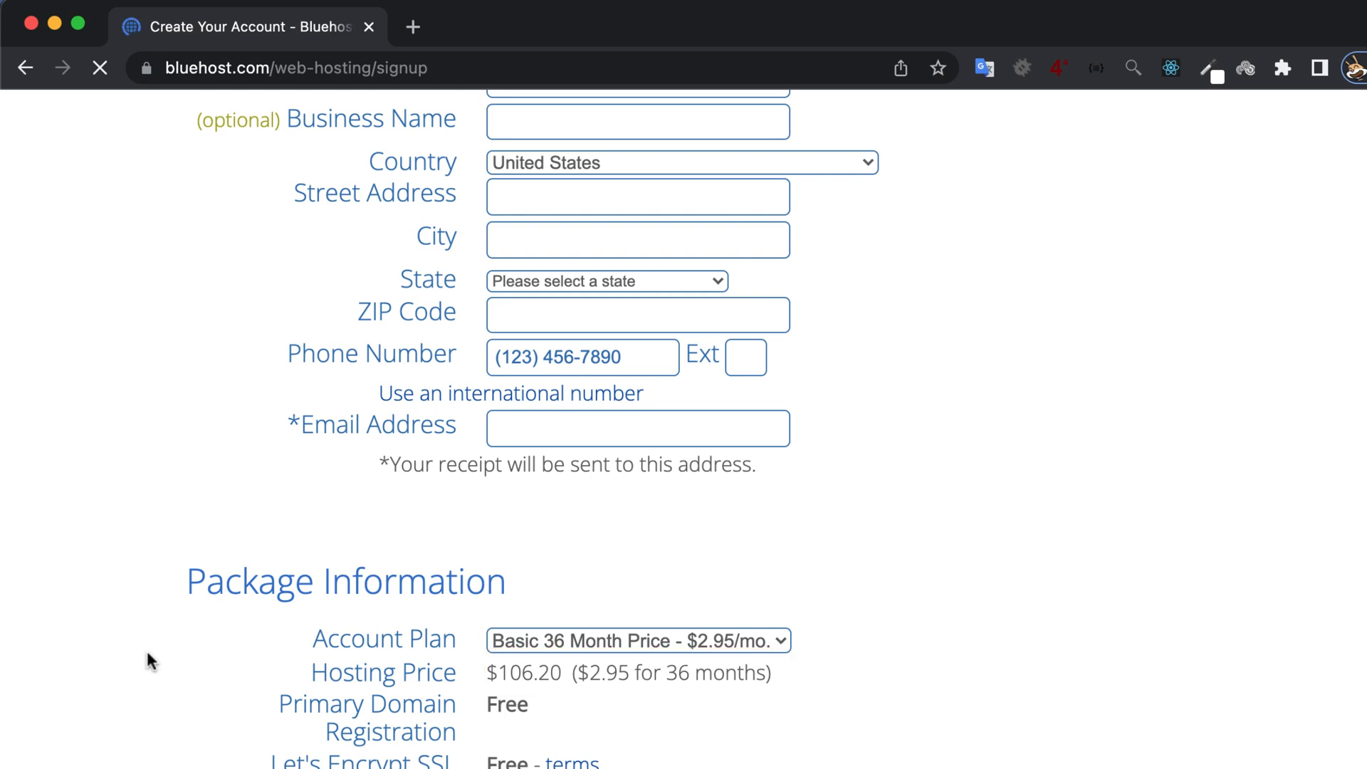
pyautogui.scroll(-5, 148, 655)
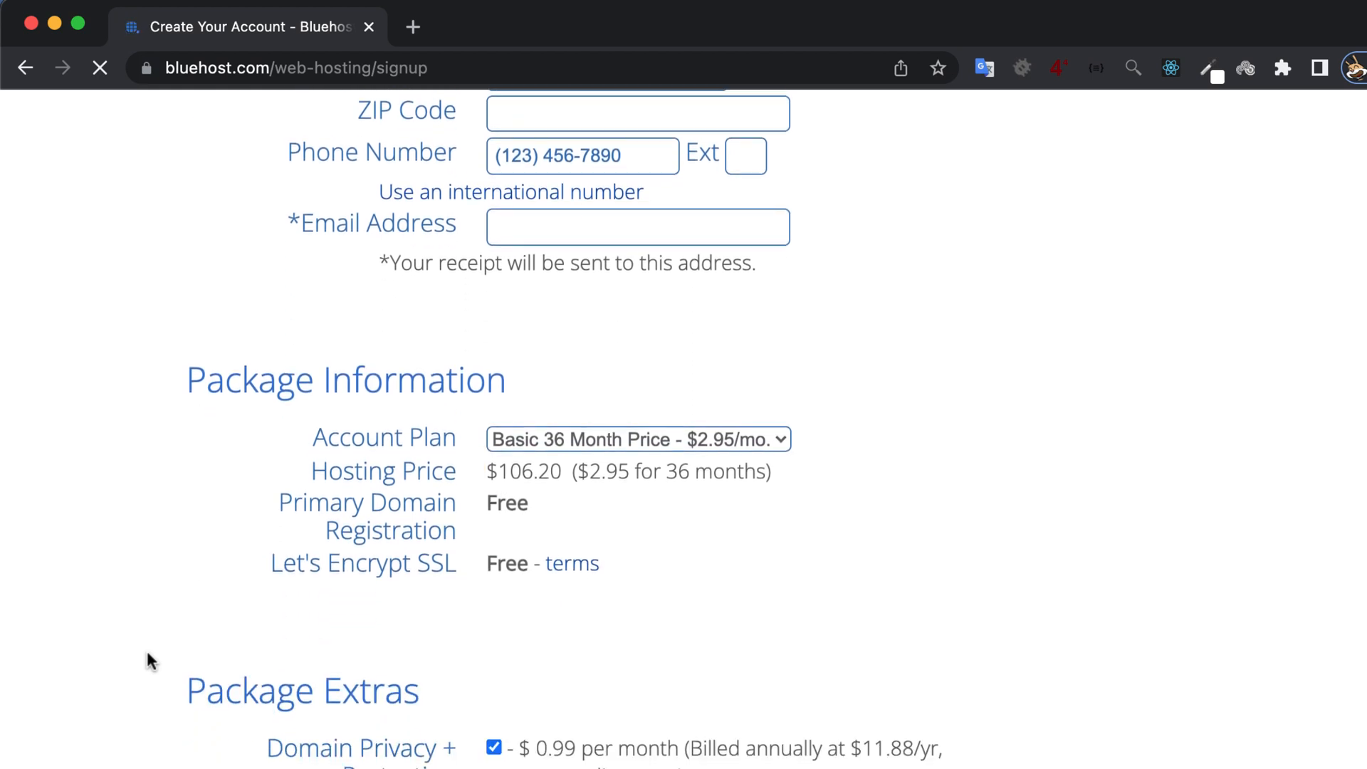
pyautogui.scroll(-7, 148, 655)
pyautogui.scroll(-2, 147, 655)
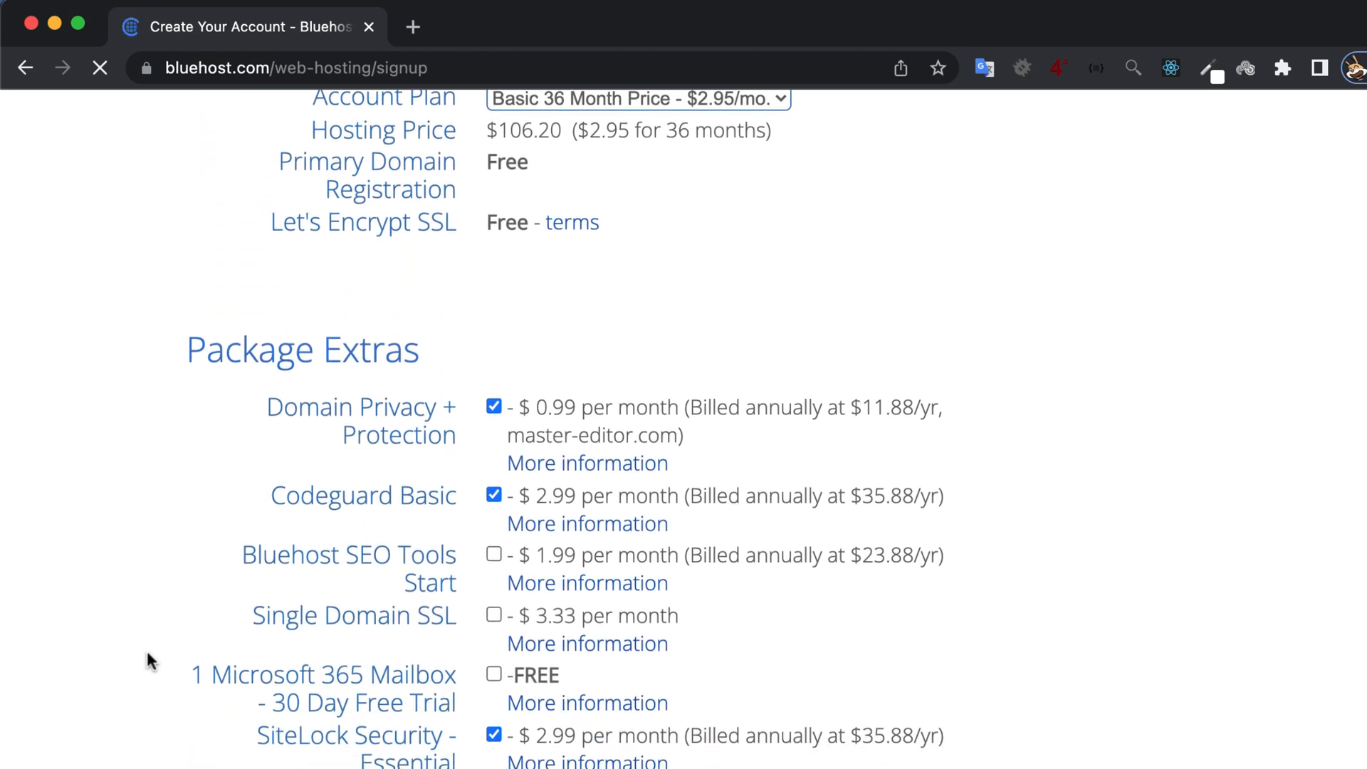
pyautogui.click(492, 406)
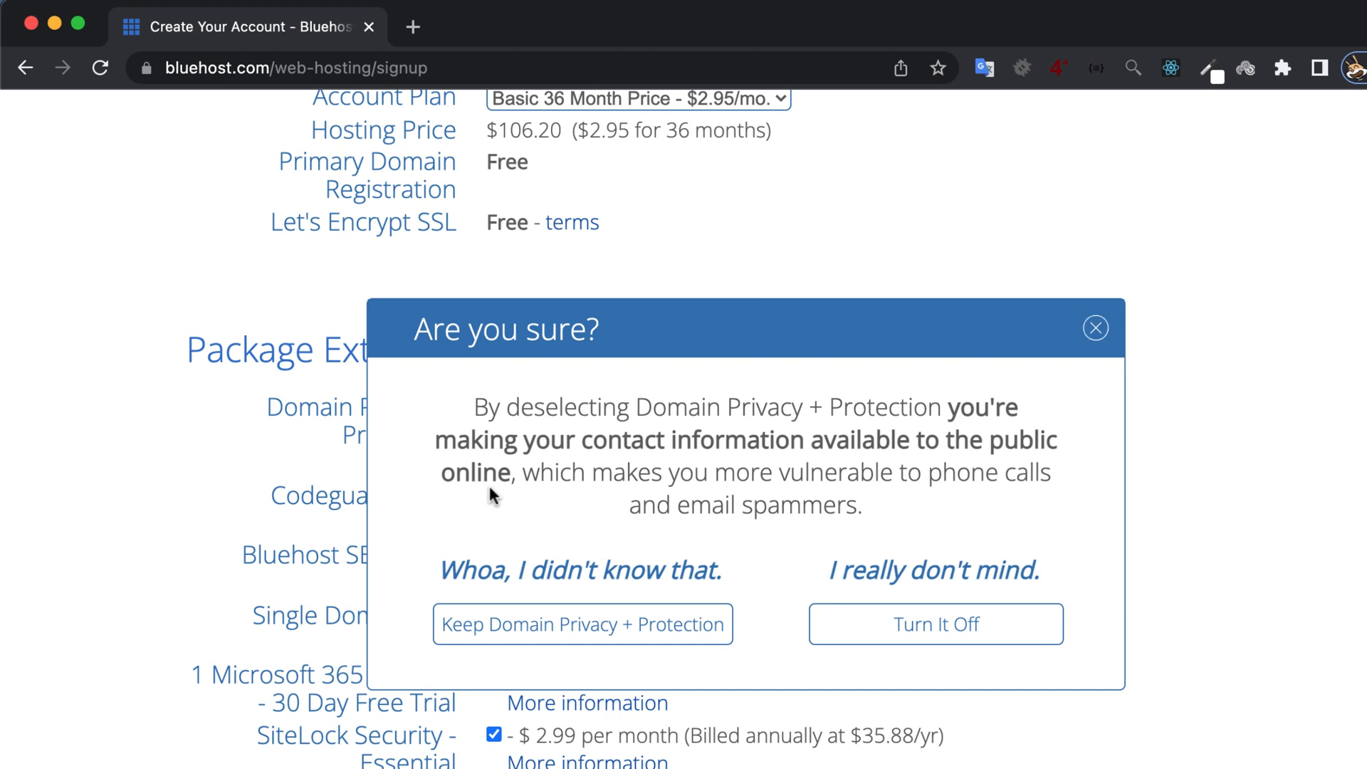
pyautogui.click(1095, 328)
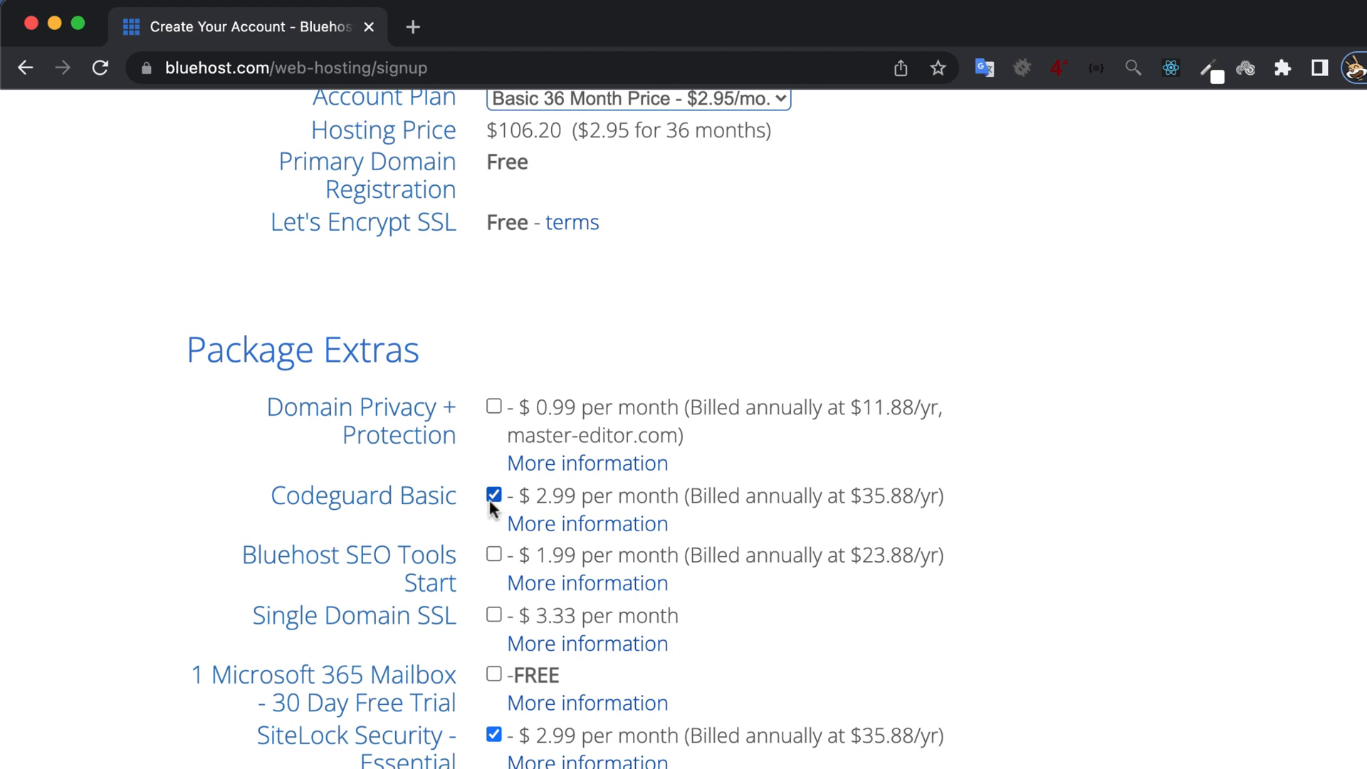
pyautogui.click(492, 497)
pyautogui.scroll(-2, 488, 527)
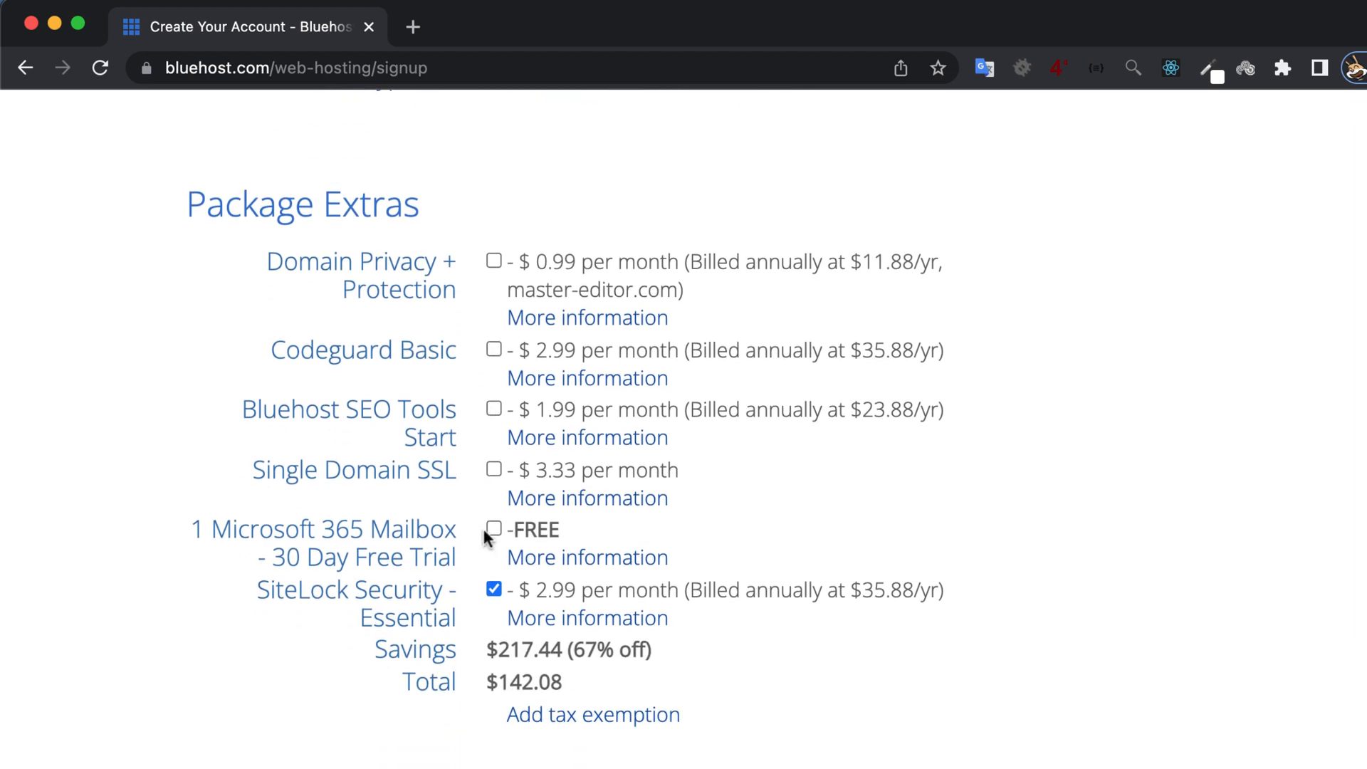
pyautogui.click(494, 589)
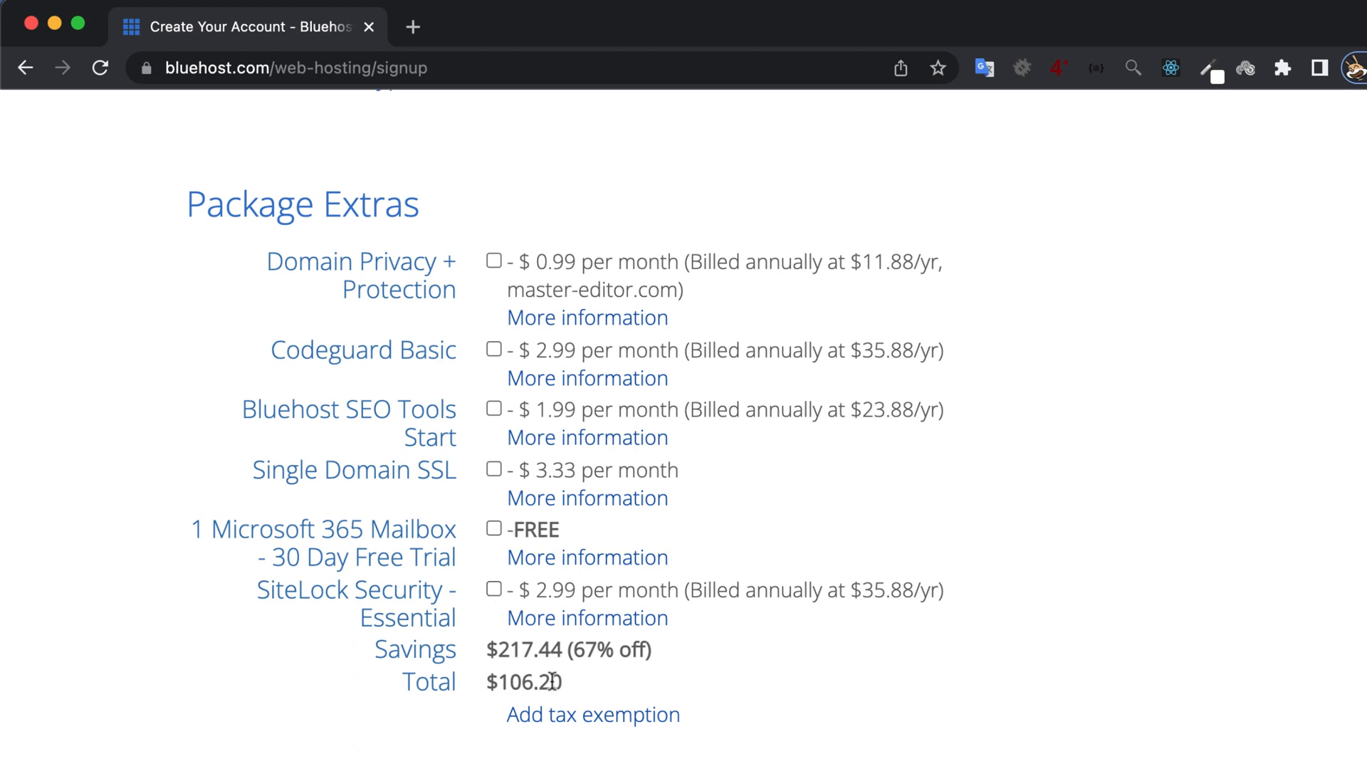
# Step: Review the order total and the credit card fields and payment options under Payment Information
pyautogui.scroll(-3, 392, 673)
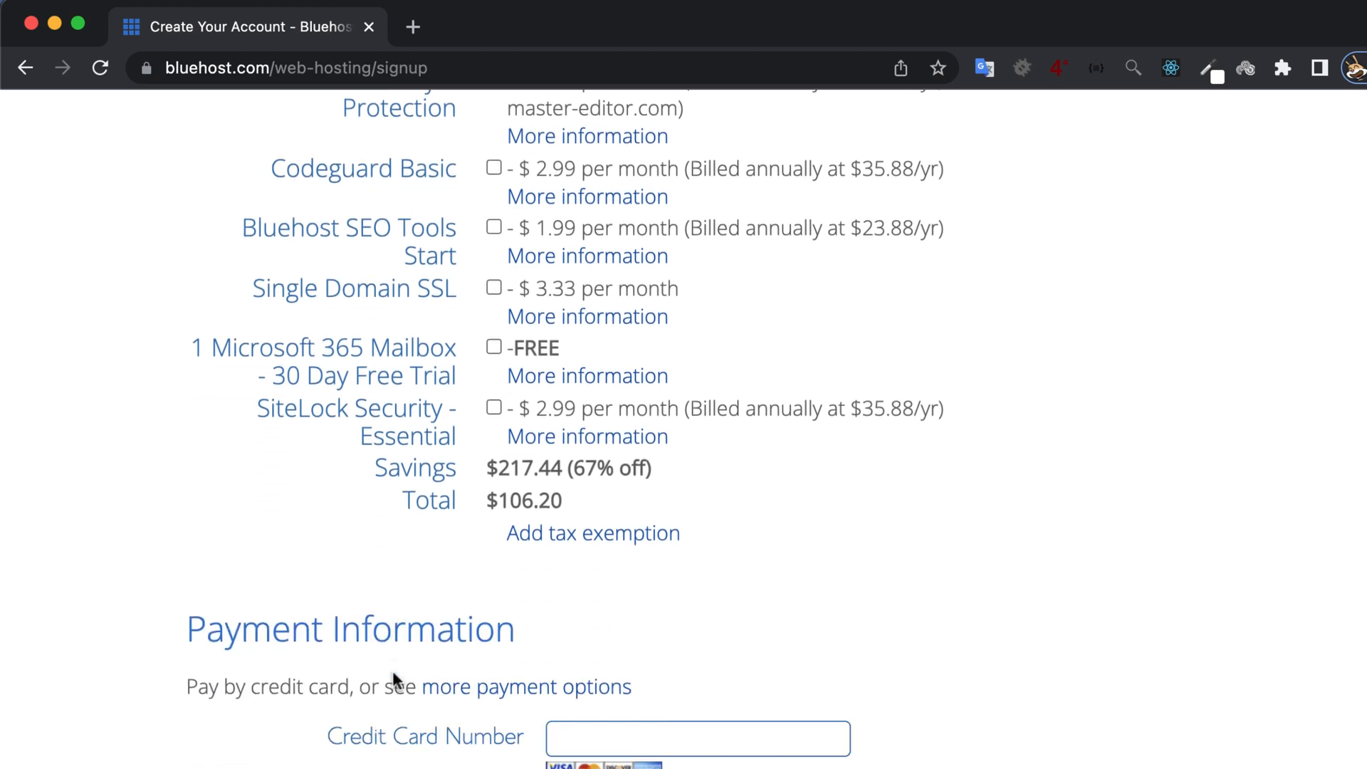
pyautogui.scroll(-3, 394, 673)
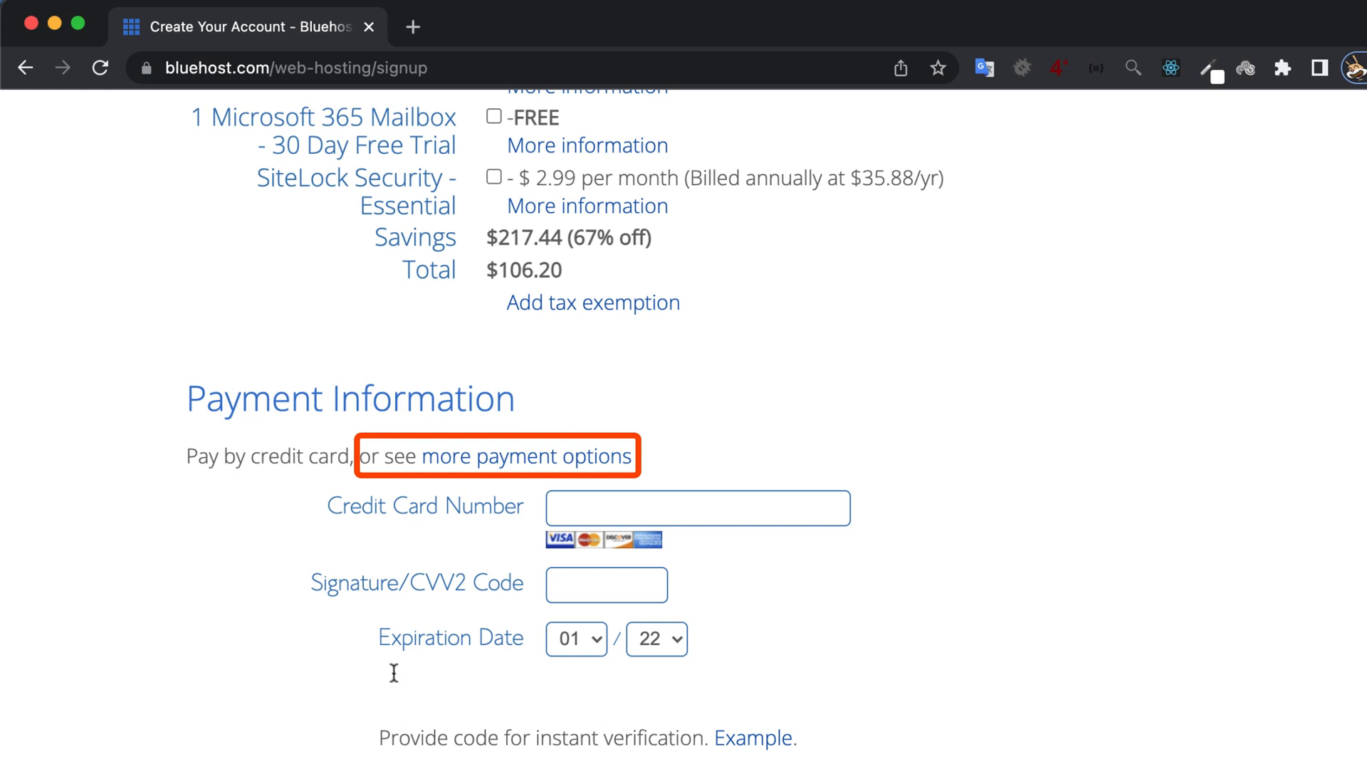
# Step: Sign in with Google to fill in the account information, and allow bluehost.com to access the Google Account
pyautogui.scroll(-1, 393, 669)
pyautogui.scroll(10, 393, 668)
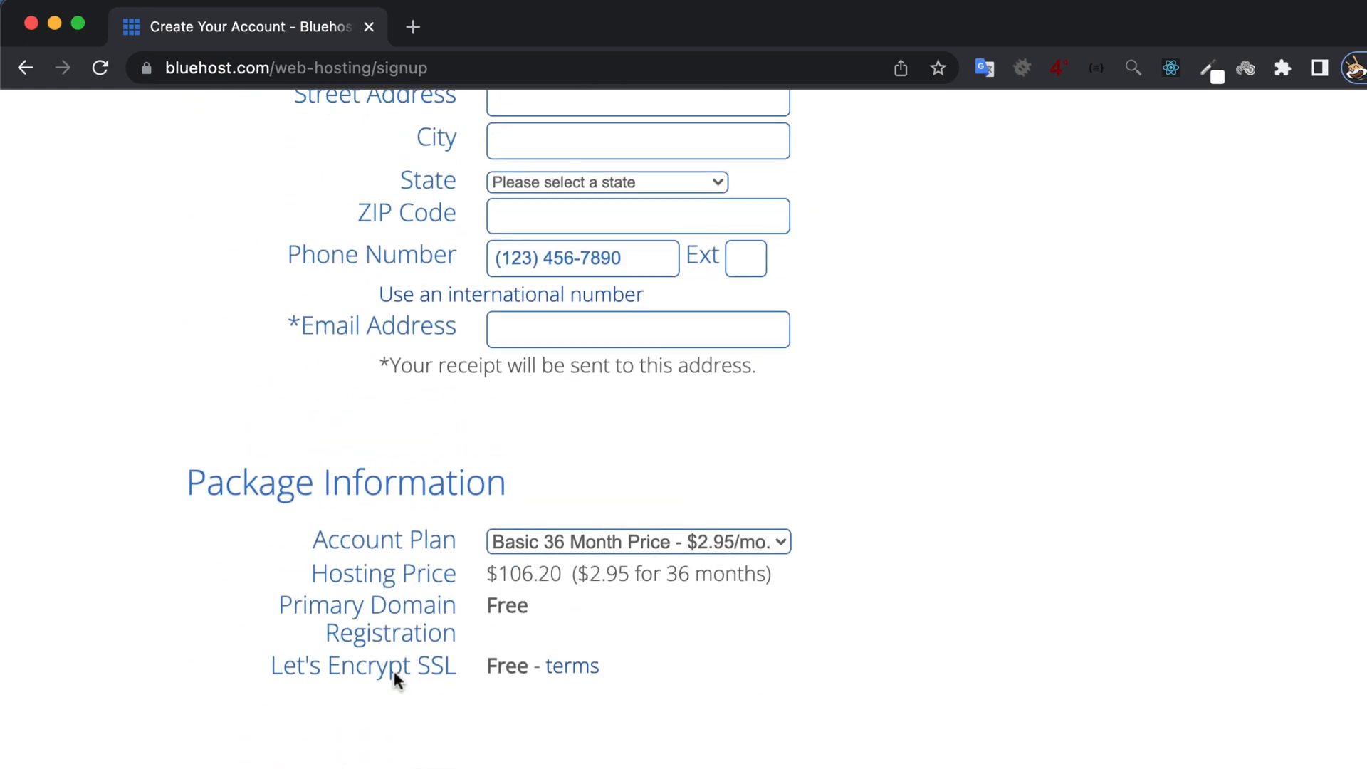
pyautogui.scroll(10, 394, 670)
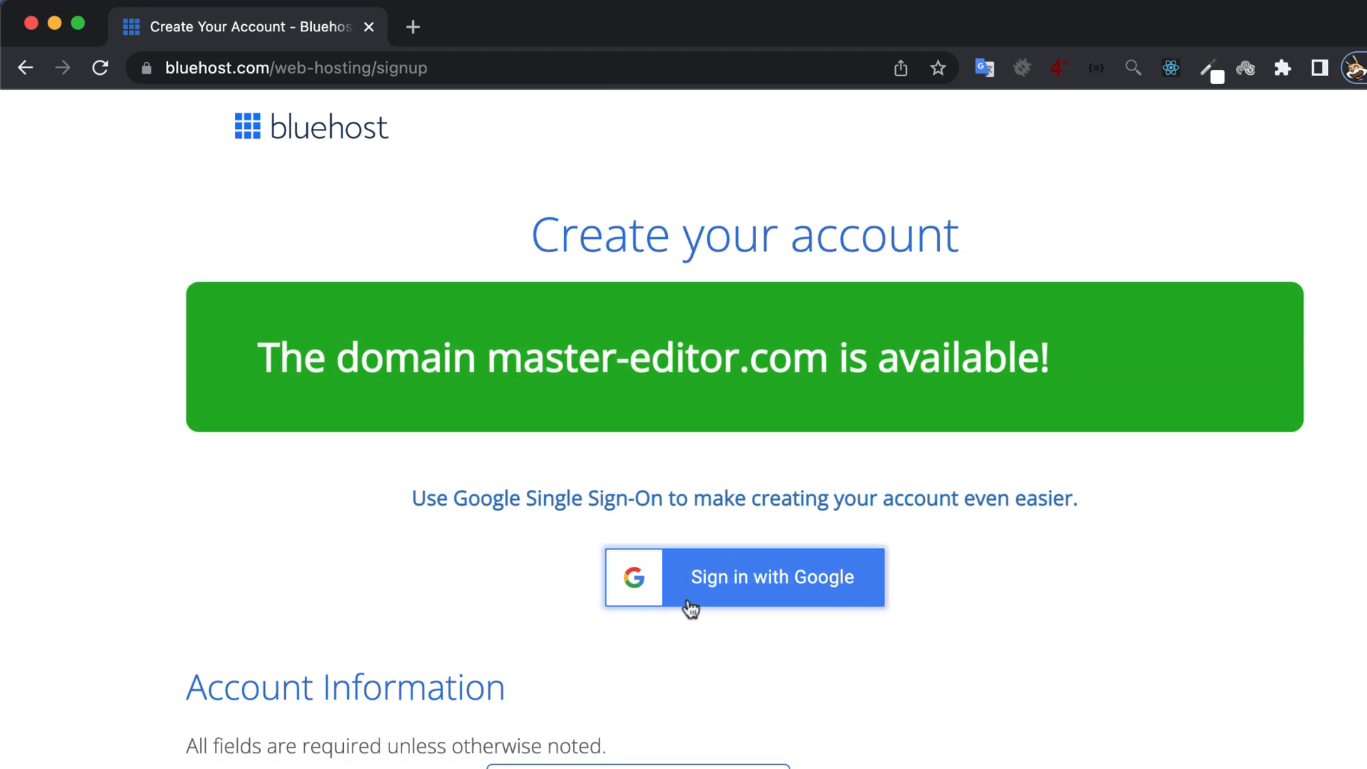
pyautogui.click(738, 584)
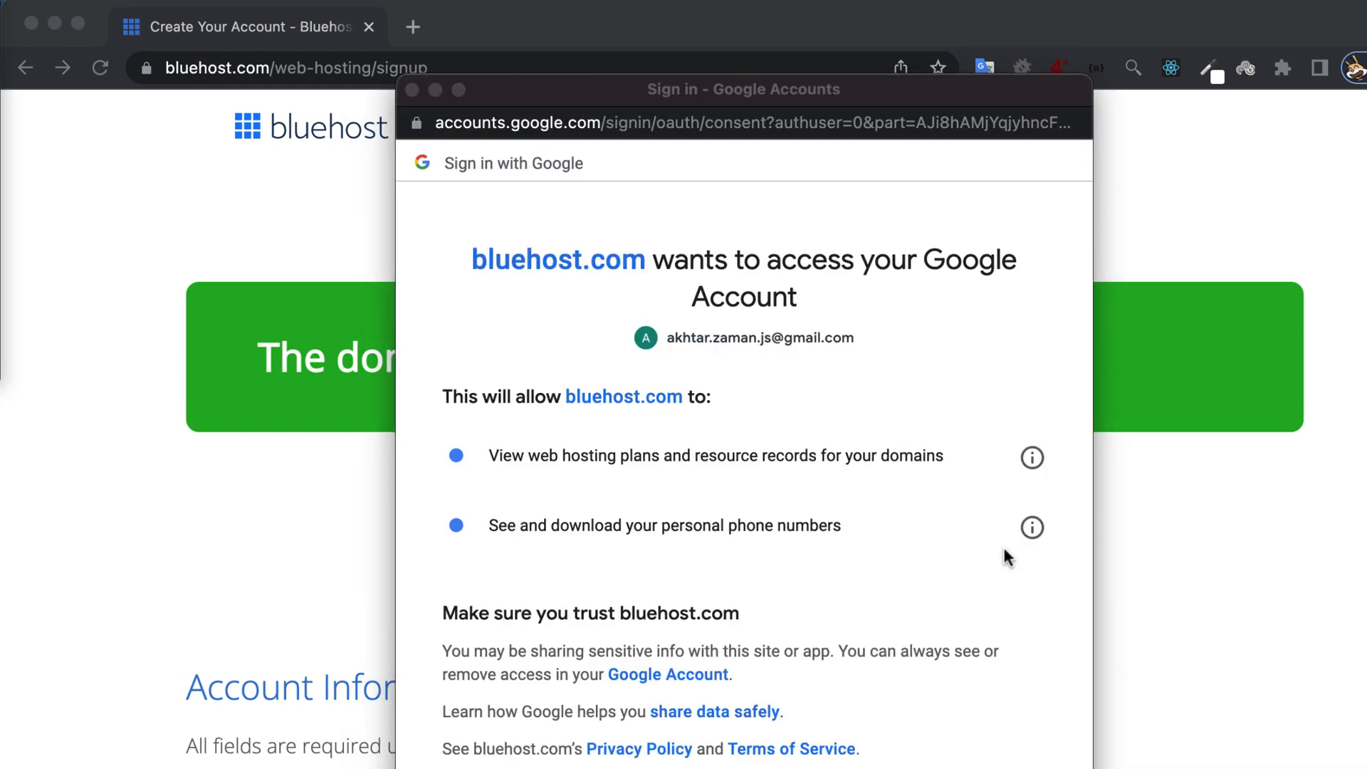
pyautogui.scroll(-3, 1006, 558)
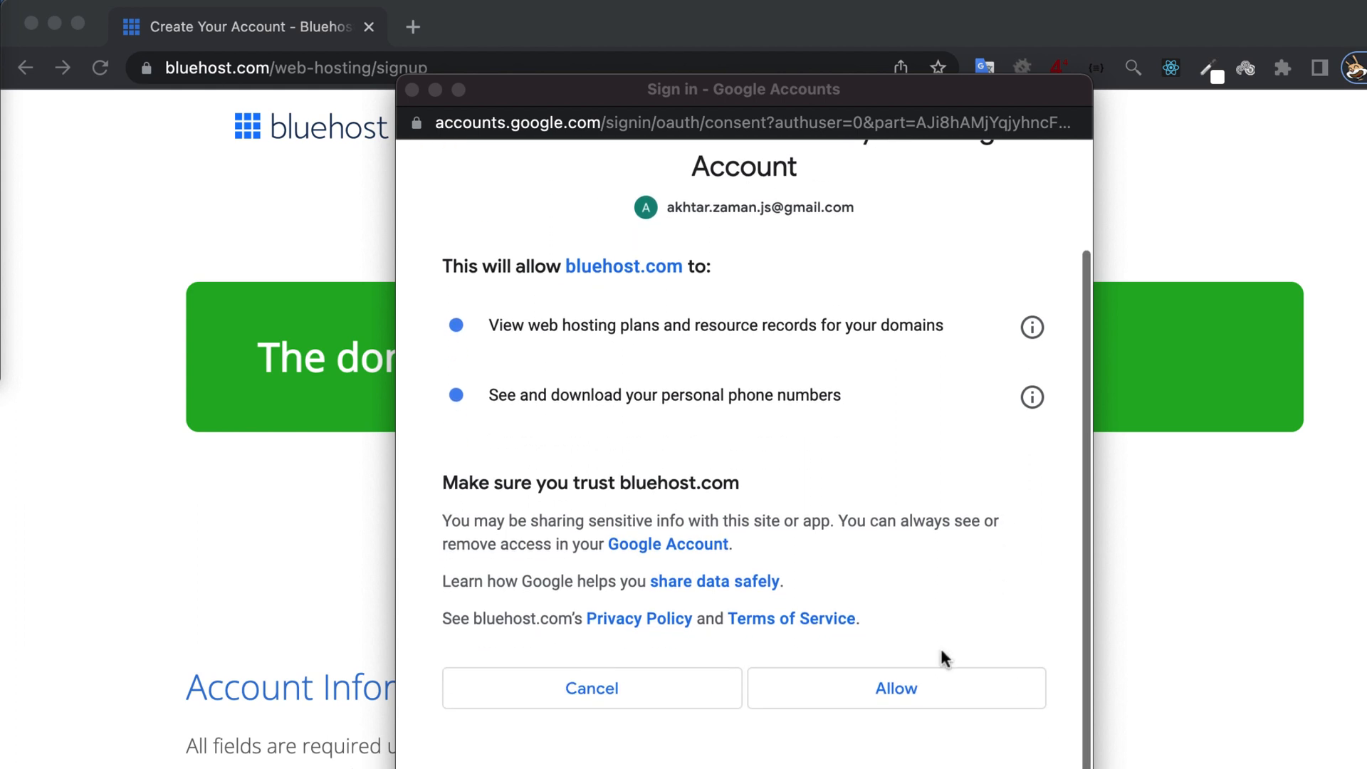
pyautogui.click(917, 678)
pyautogui.click(918, 682)
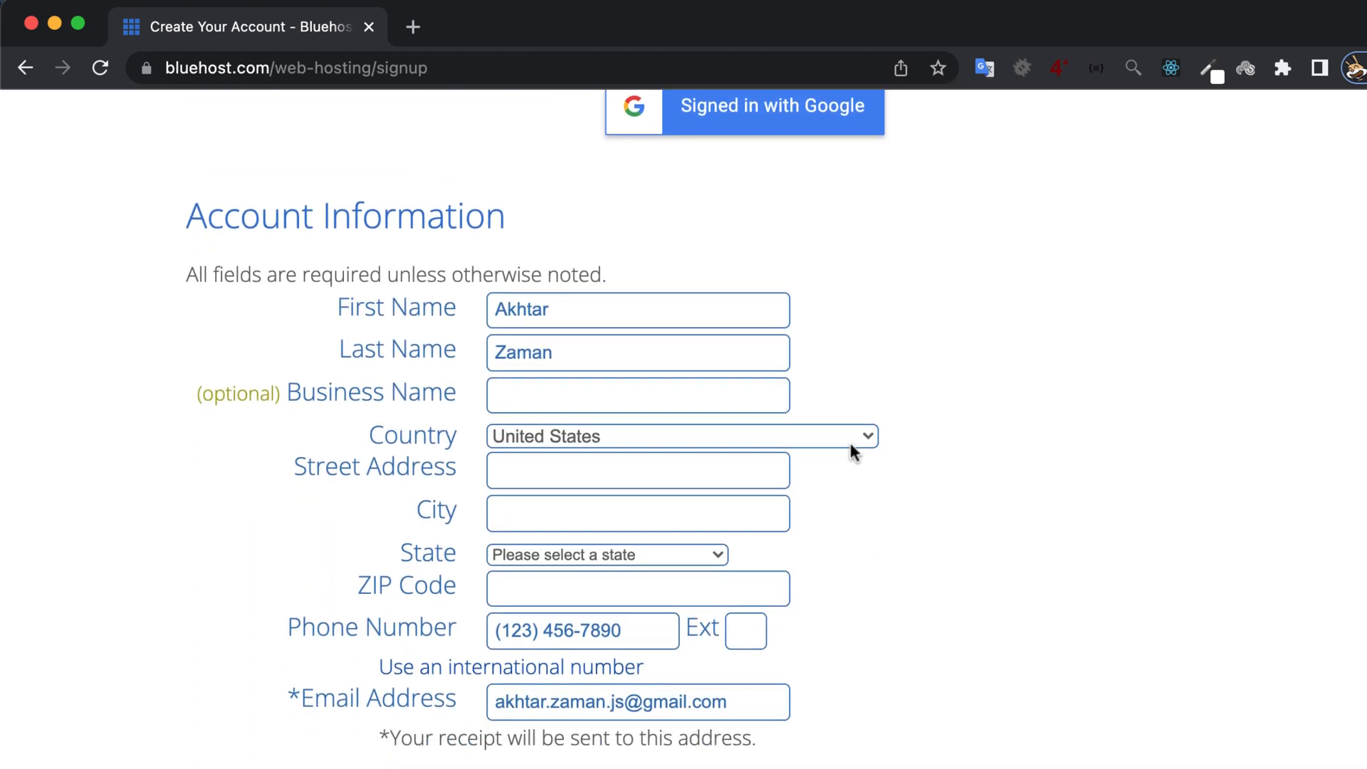
# Step: Set the country to Bangladesh, fill in the street address, city, postal code and phone number, and keep the Basic 36 Month account plan
pyautogui.click(850, 442)
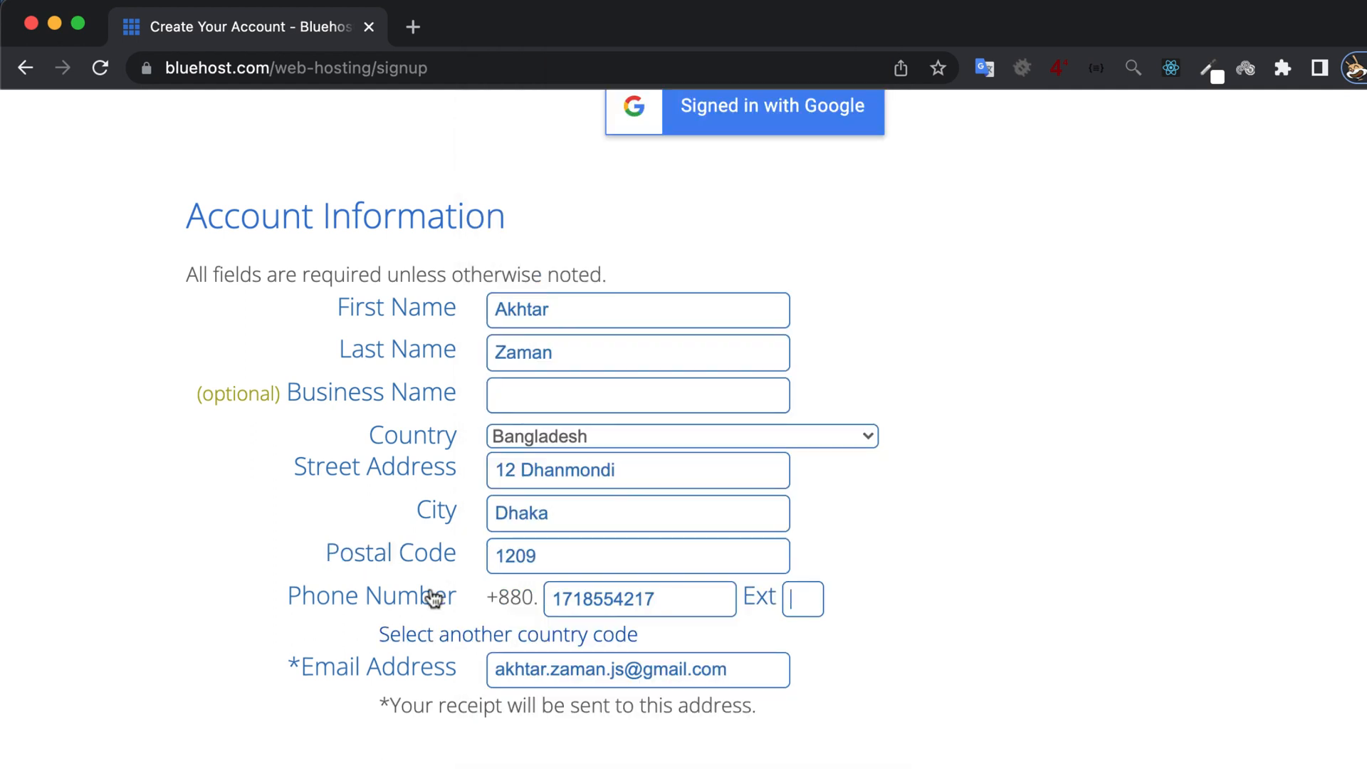
pyautogui.scroll(-2, 432, 601)
pyautogui.scroll(-5, 432, 602)
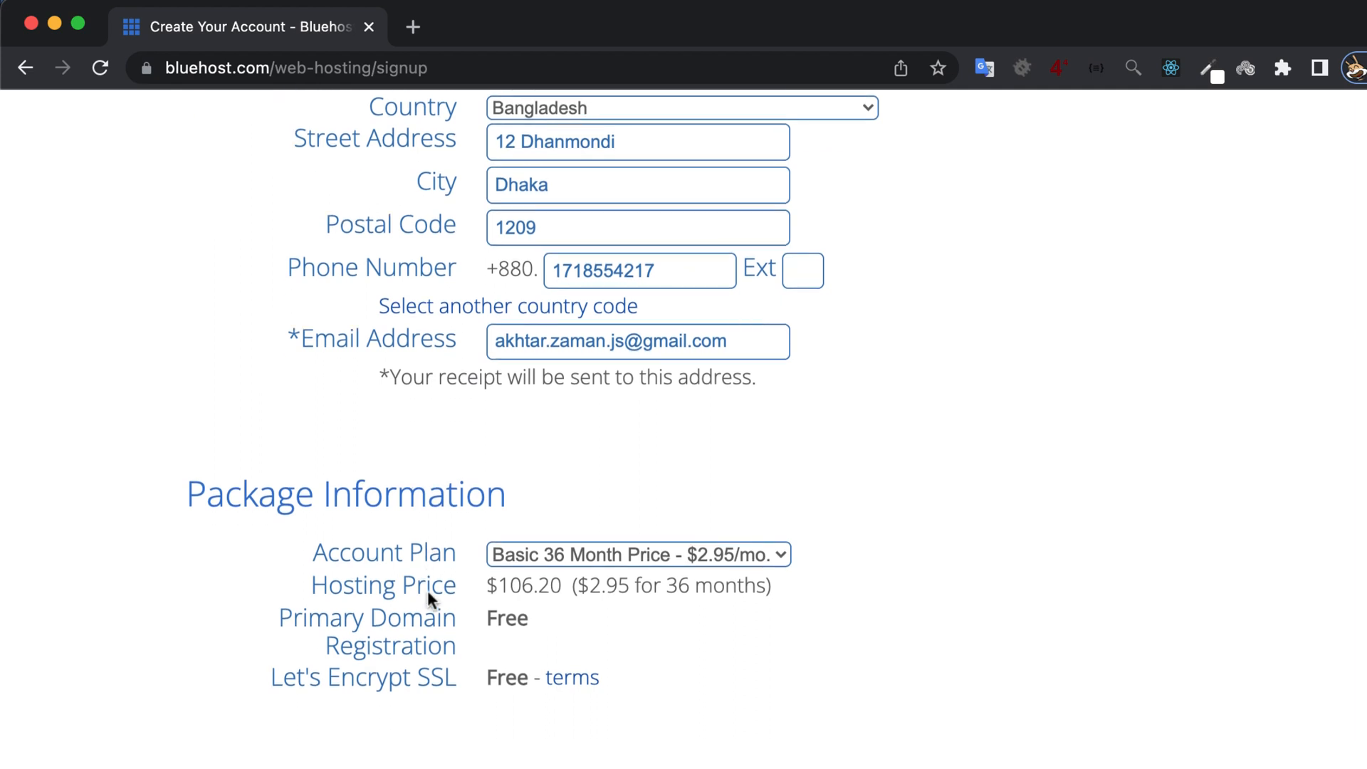
pyautogui.scroll(-1, 429, 592)
pyautogui.click(657, 540)
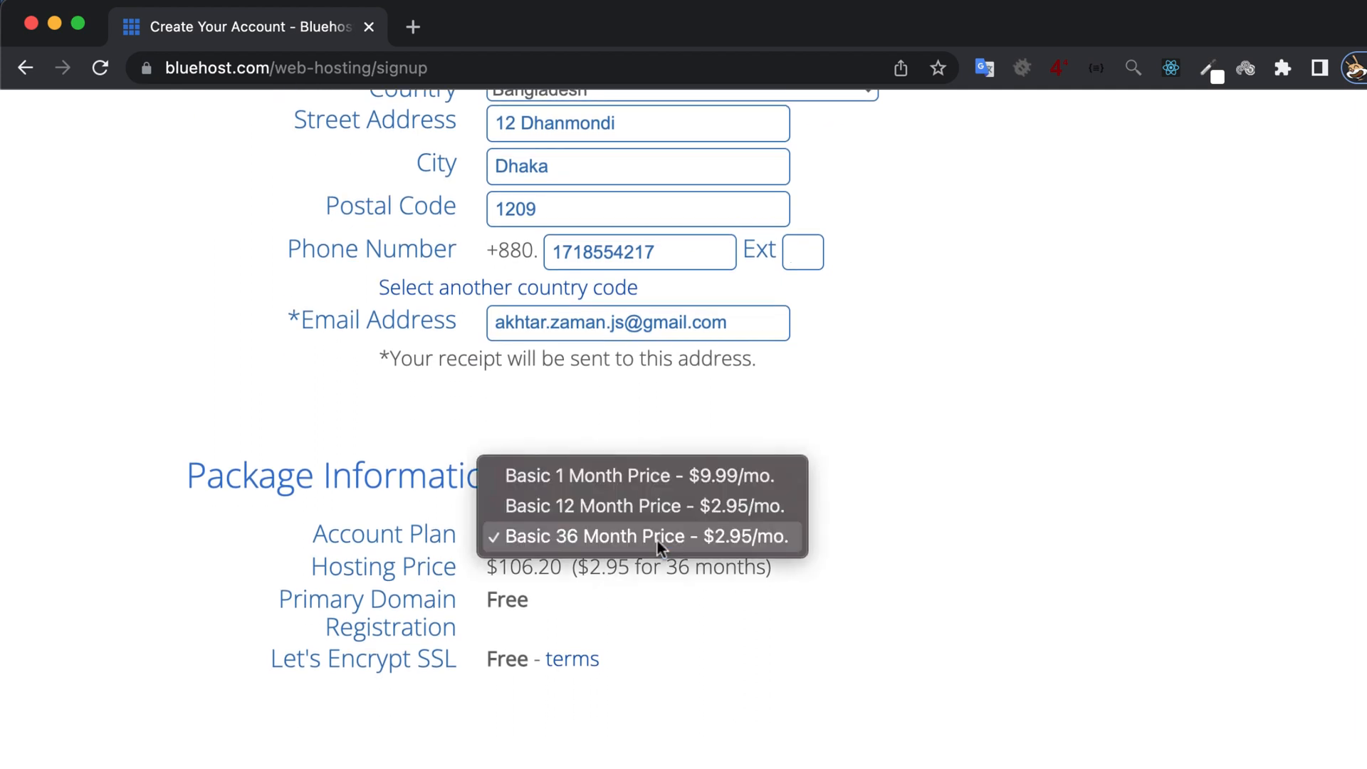
pyautogui.click(656, 540)
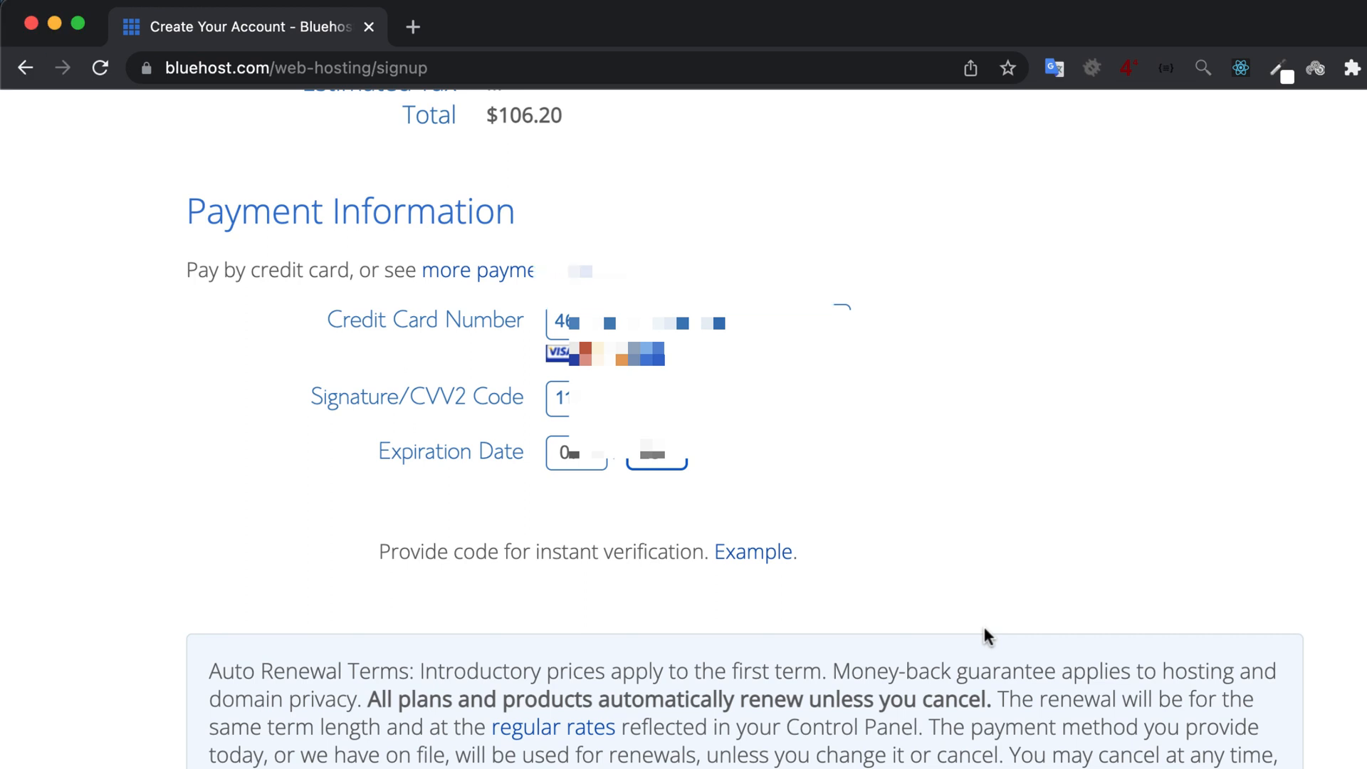
# Step: Agree to the Auto Renewal Terms, Terms of Service and Cancellation Policy, and submit the order
pyautogui.scroll(-5, 984, 632)
pyautogui.scroll(-2, 985, 633)
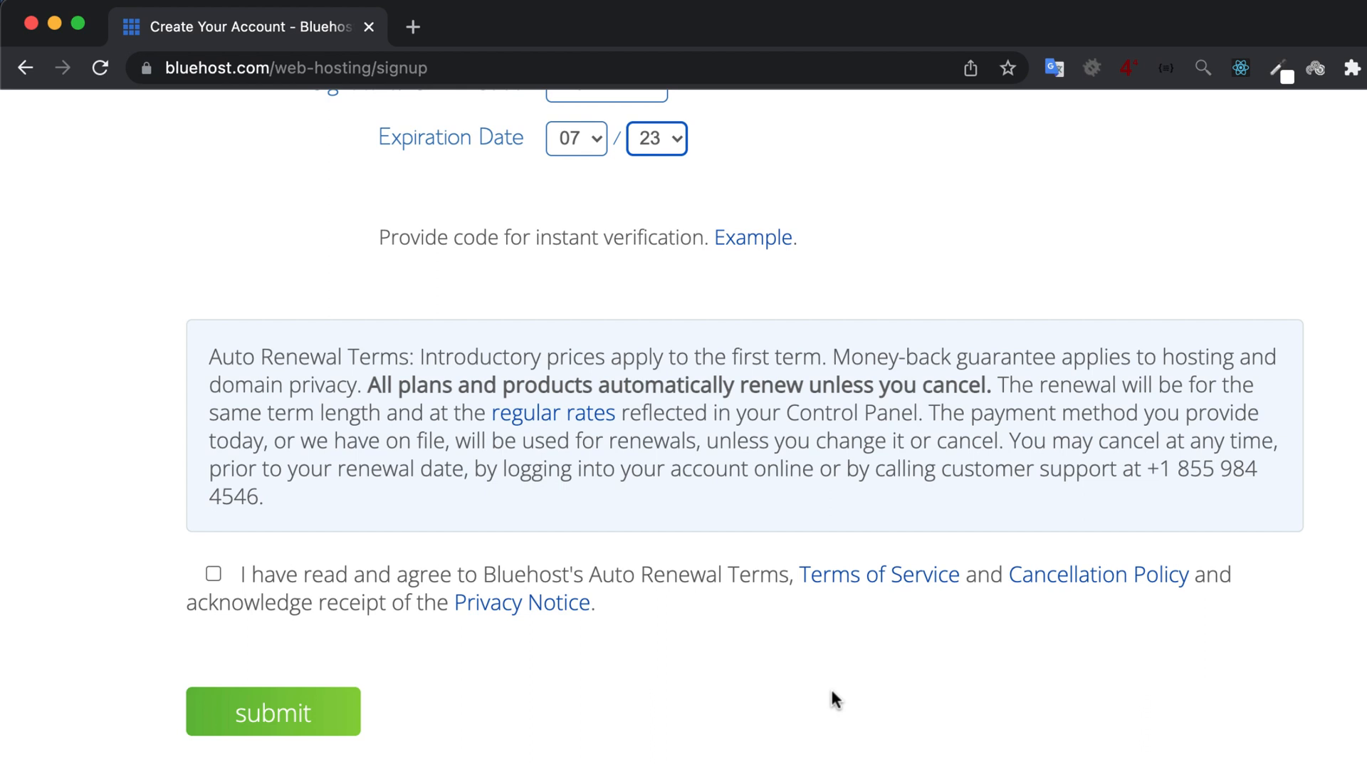
pyautogui.click(213, 573)
pyautogui.click(239, 726)
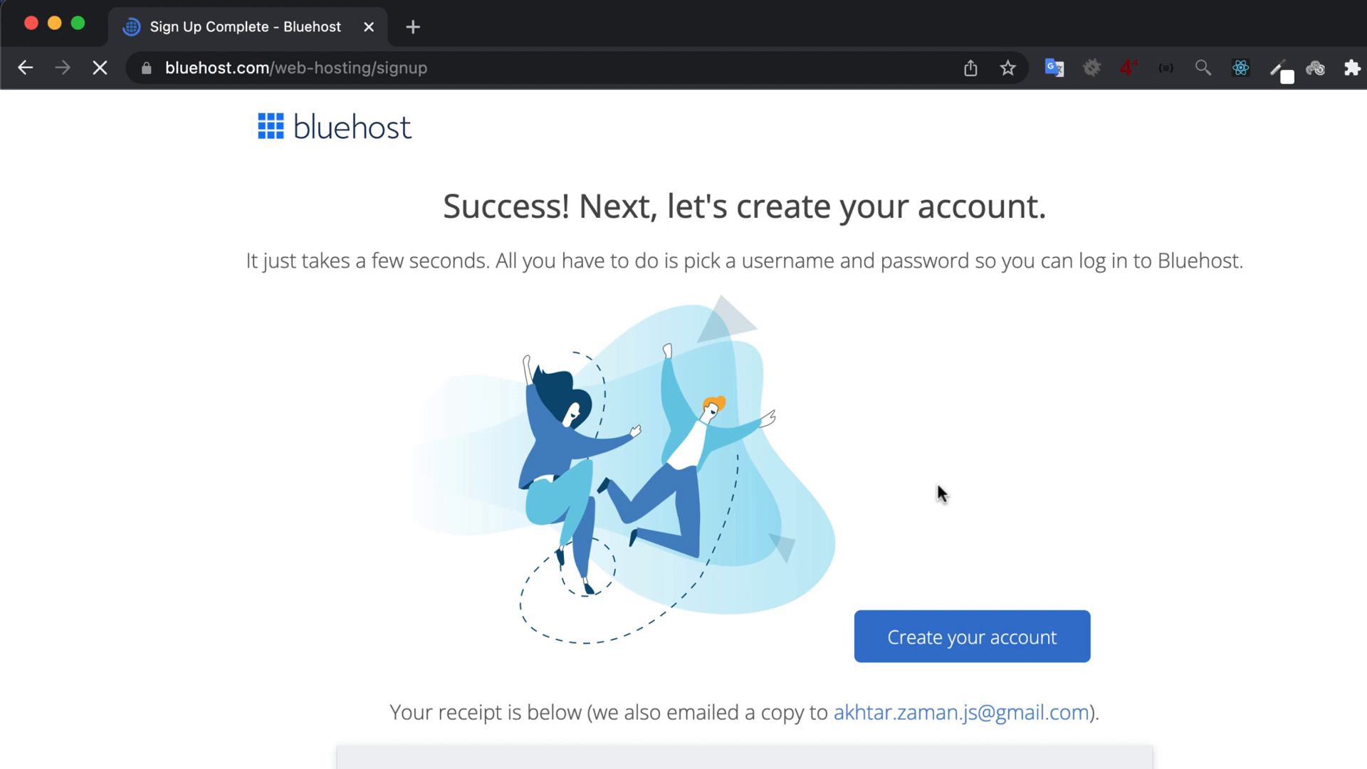
# Step: Review the receipt's billing information, payment details, purchased items and total
pyautogui.scroll(-5, 939, 490)
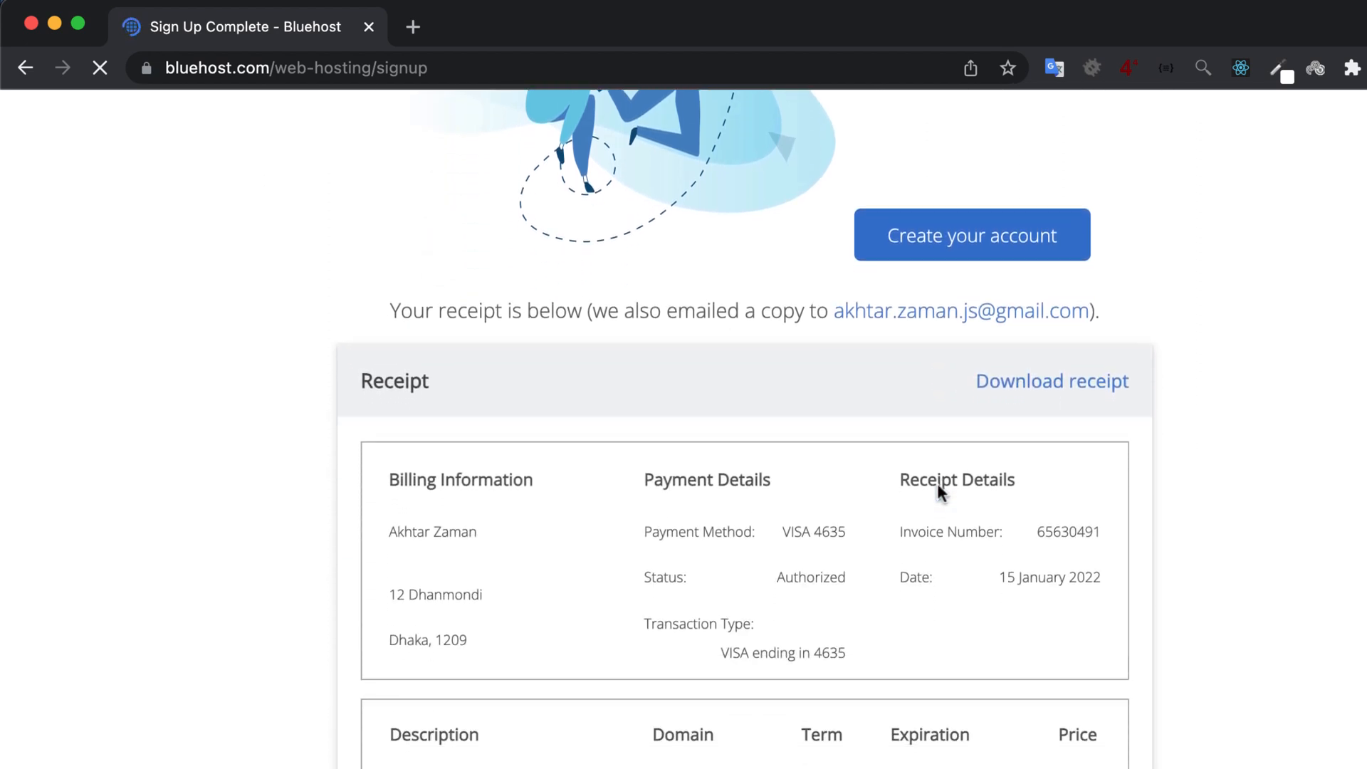
pyautogui.scroll(-3, 938, 486)
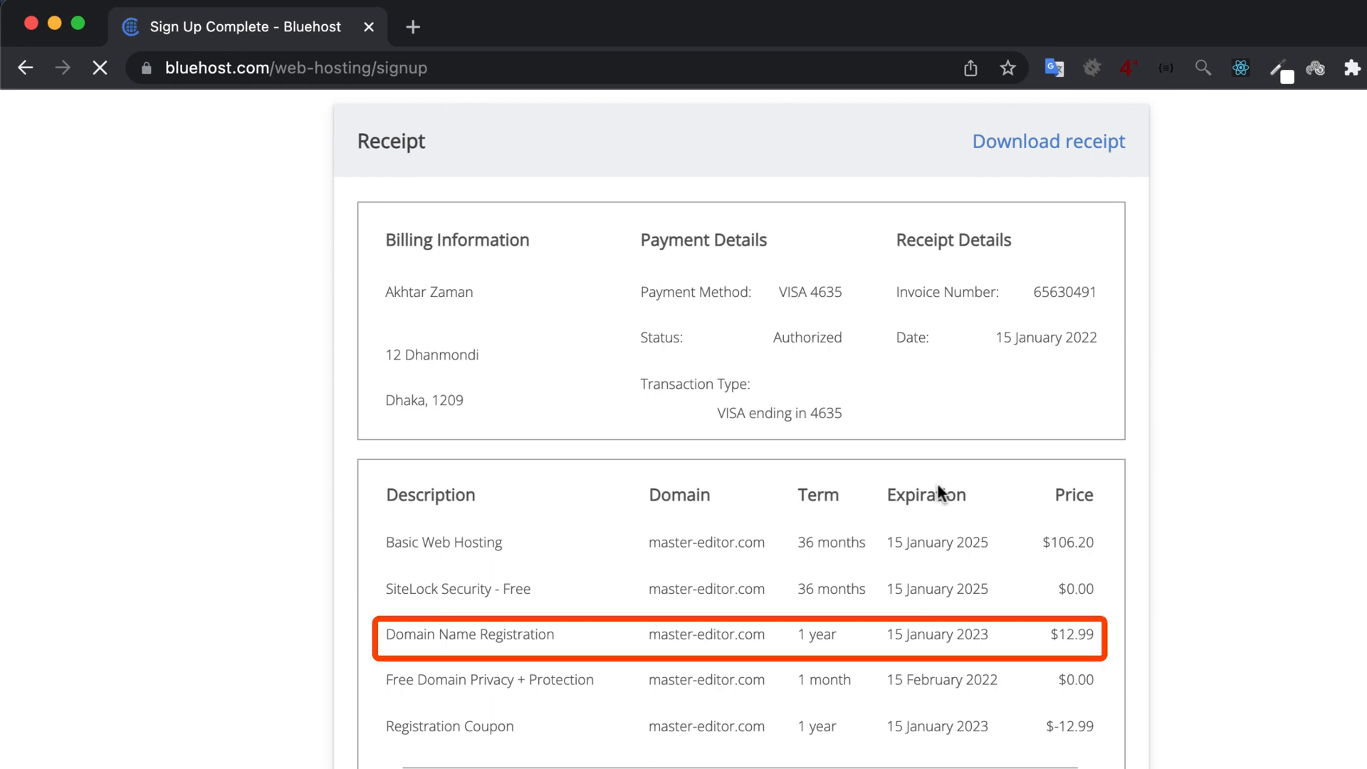
pyautogui.scroll(-2, 960, 543)
pyautogui.scroll(-1, 959, 543)
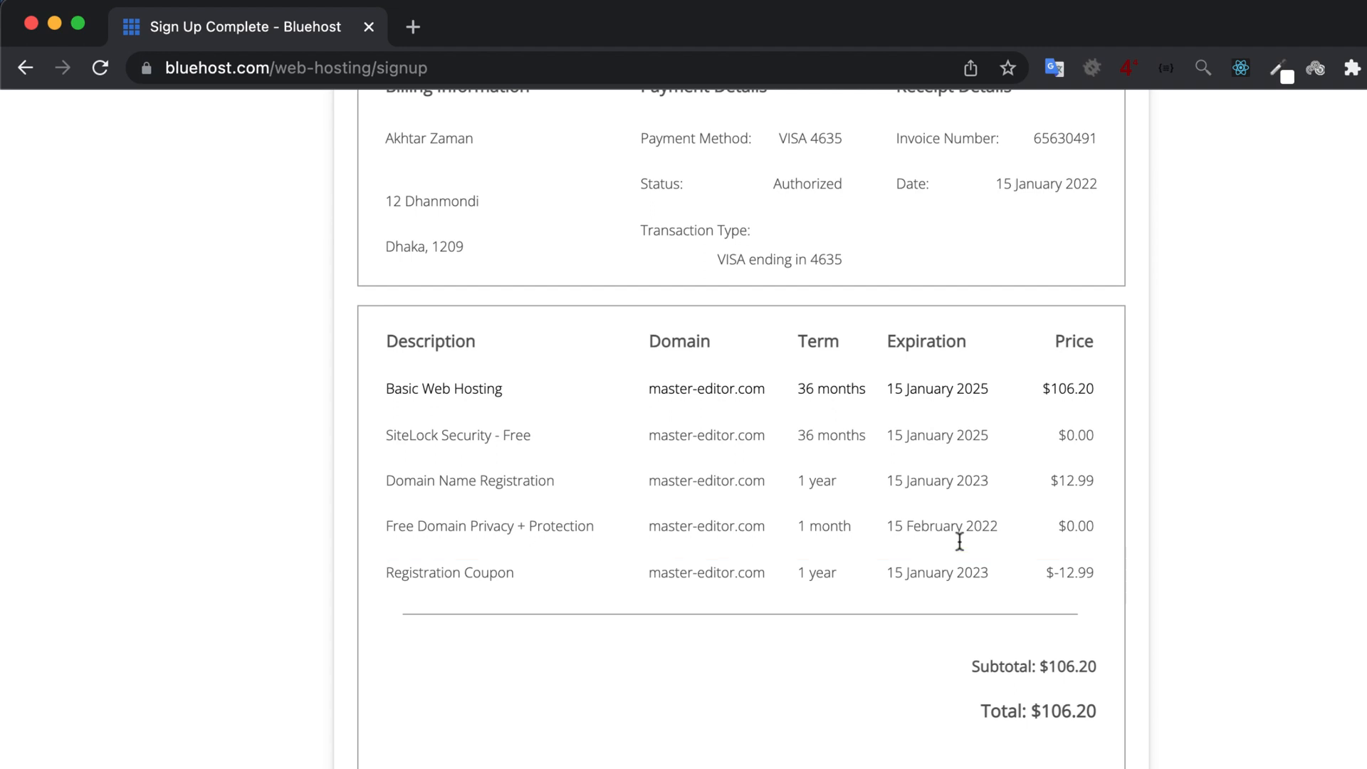
pyautogui.scroll(-1, 960, 542)
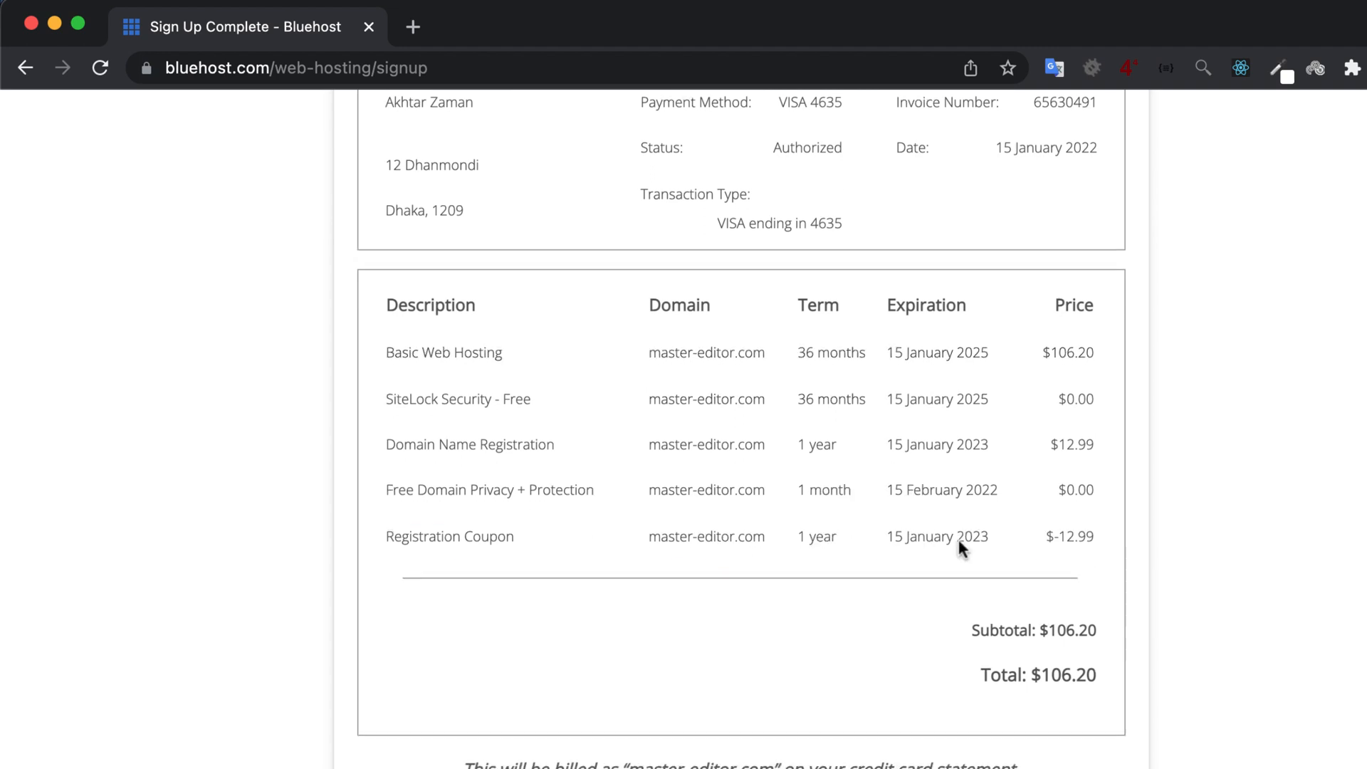
pyautogui.scroll(10, 961, 548)
pyautogui.scroll(5, 961, 548)
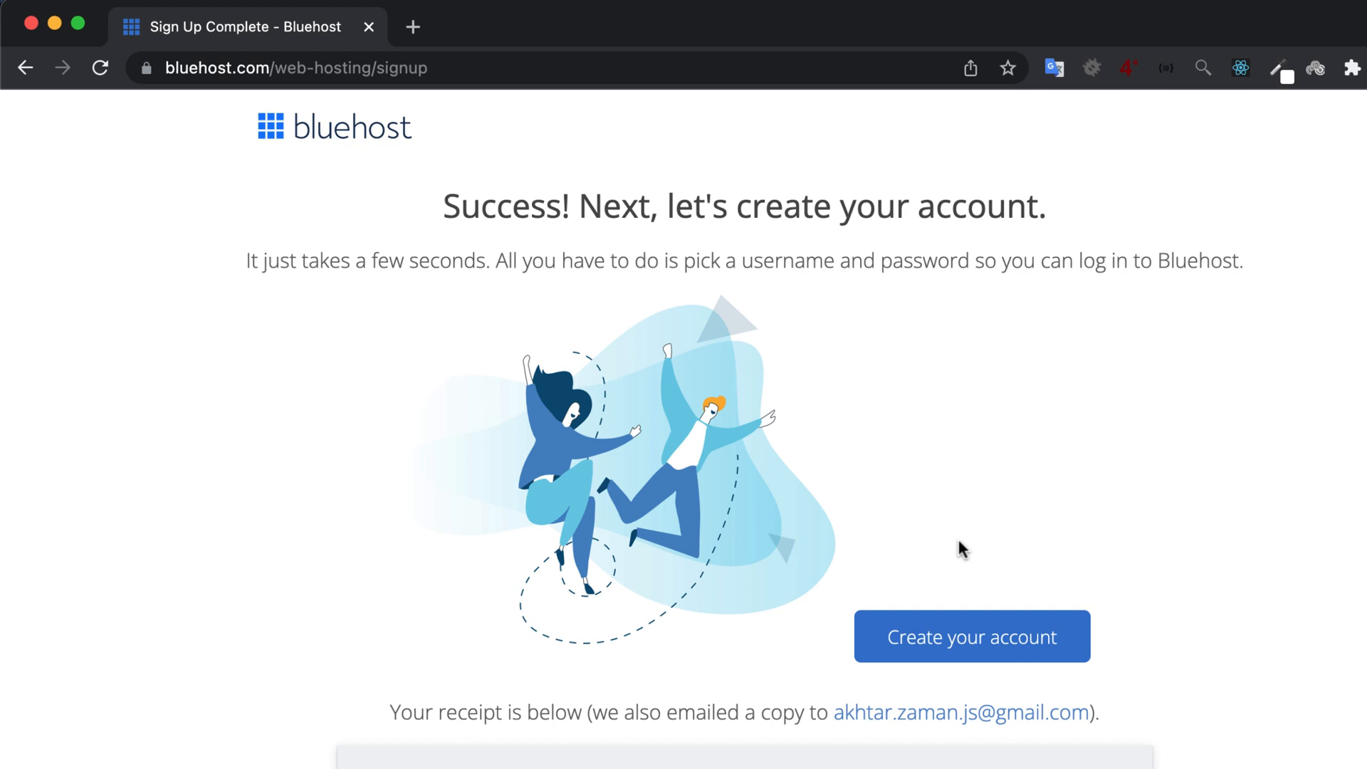
# Step: Start creating the account for master-editor.com, and accept the Privacy Policy and Terms of Service on the new password form
pyautogui.click(1013, 637)
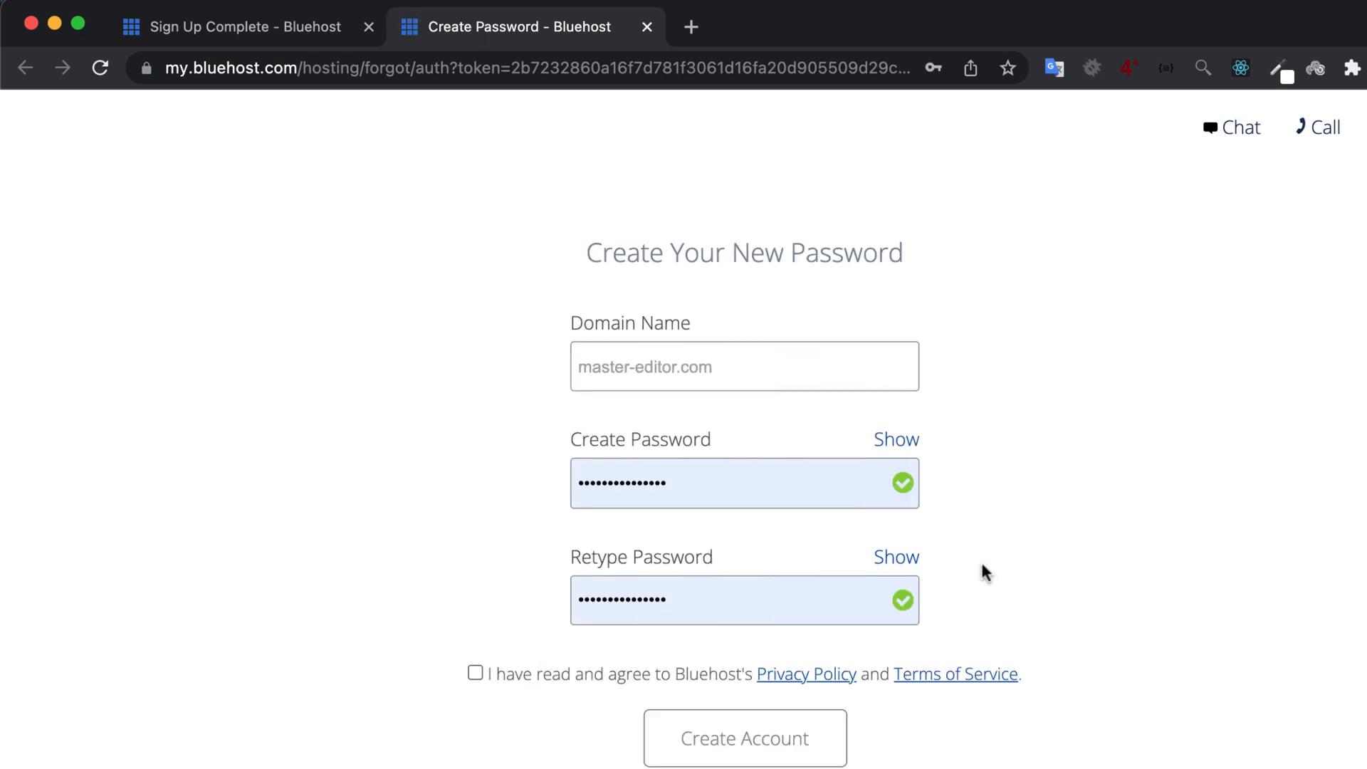
pyautogui.click(474, 674)
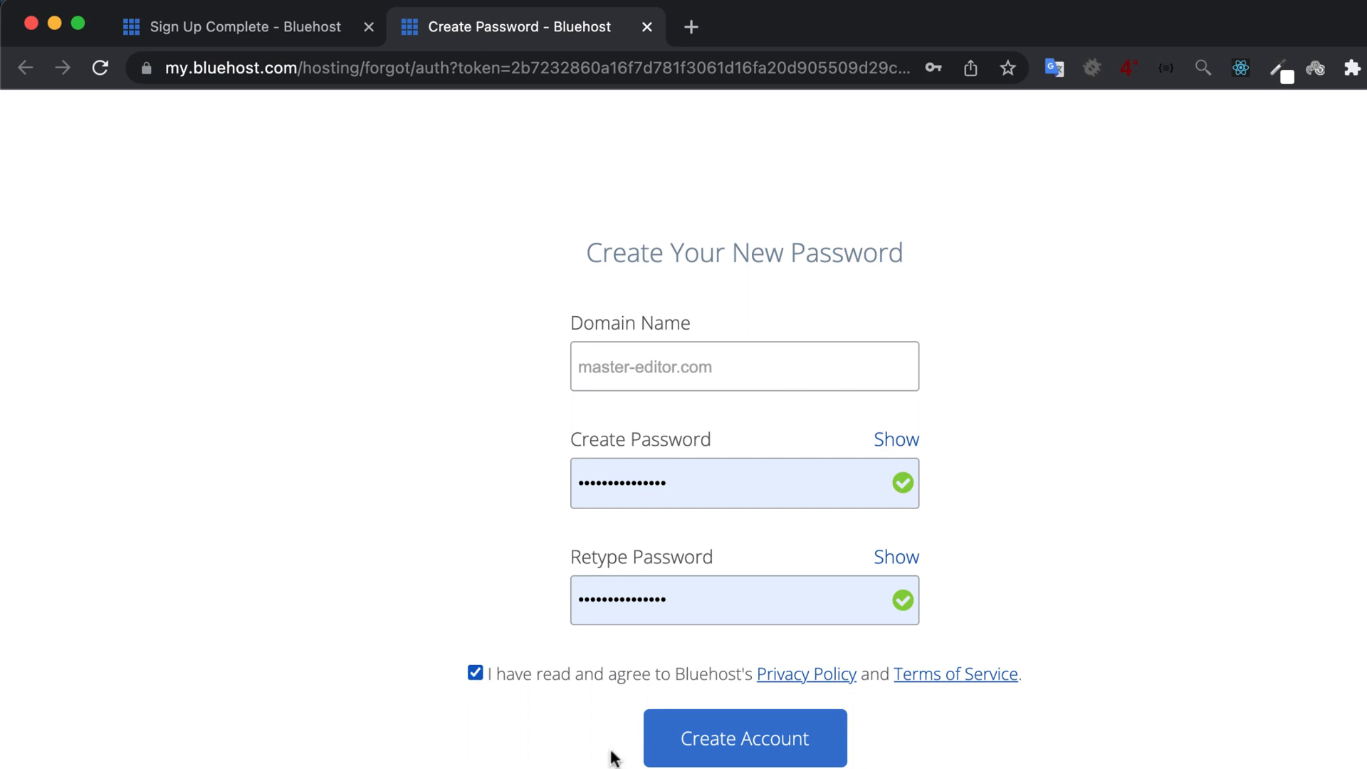
pyautogui.click(705, 753)
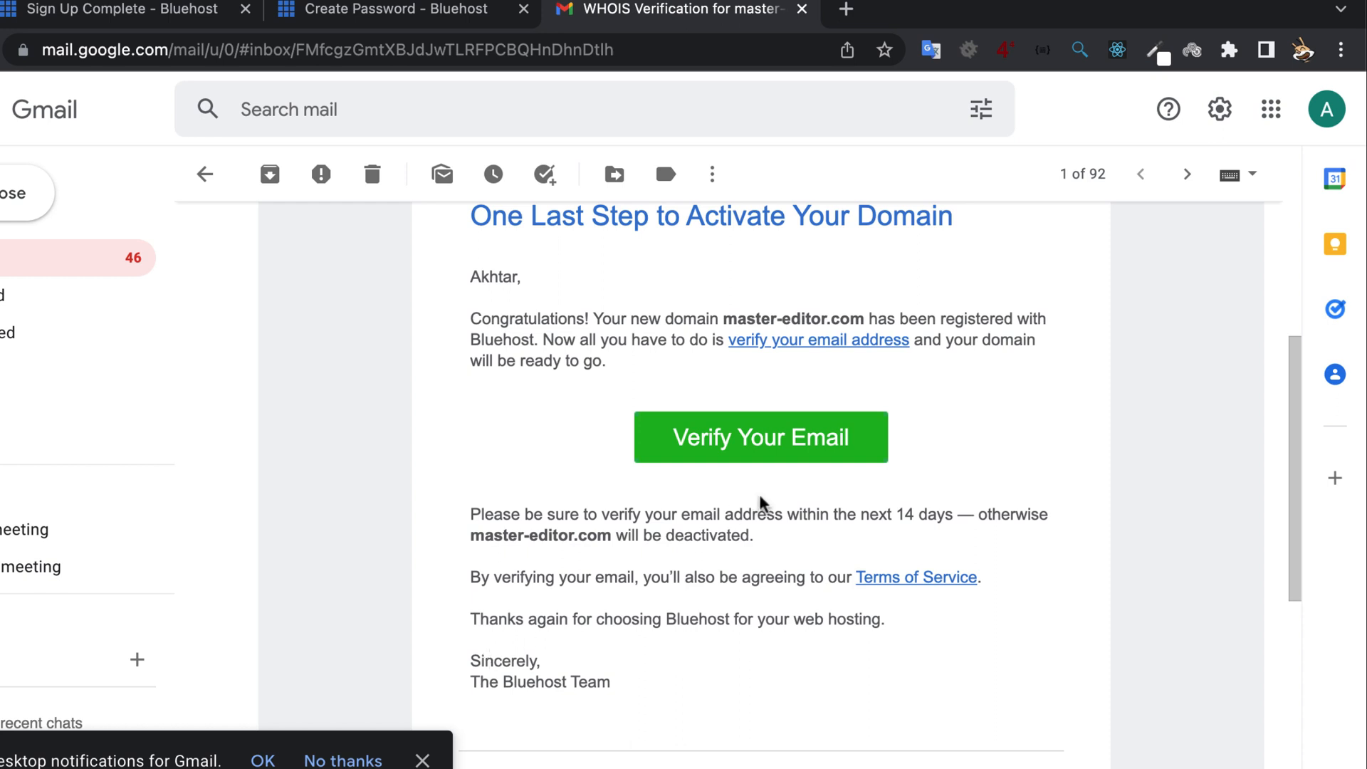
# Step: Verify the e-mail address from the WHOIS Verification message in Gmail, and submit the Bluehost account creation form
pyautogui.click(751, 437)
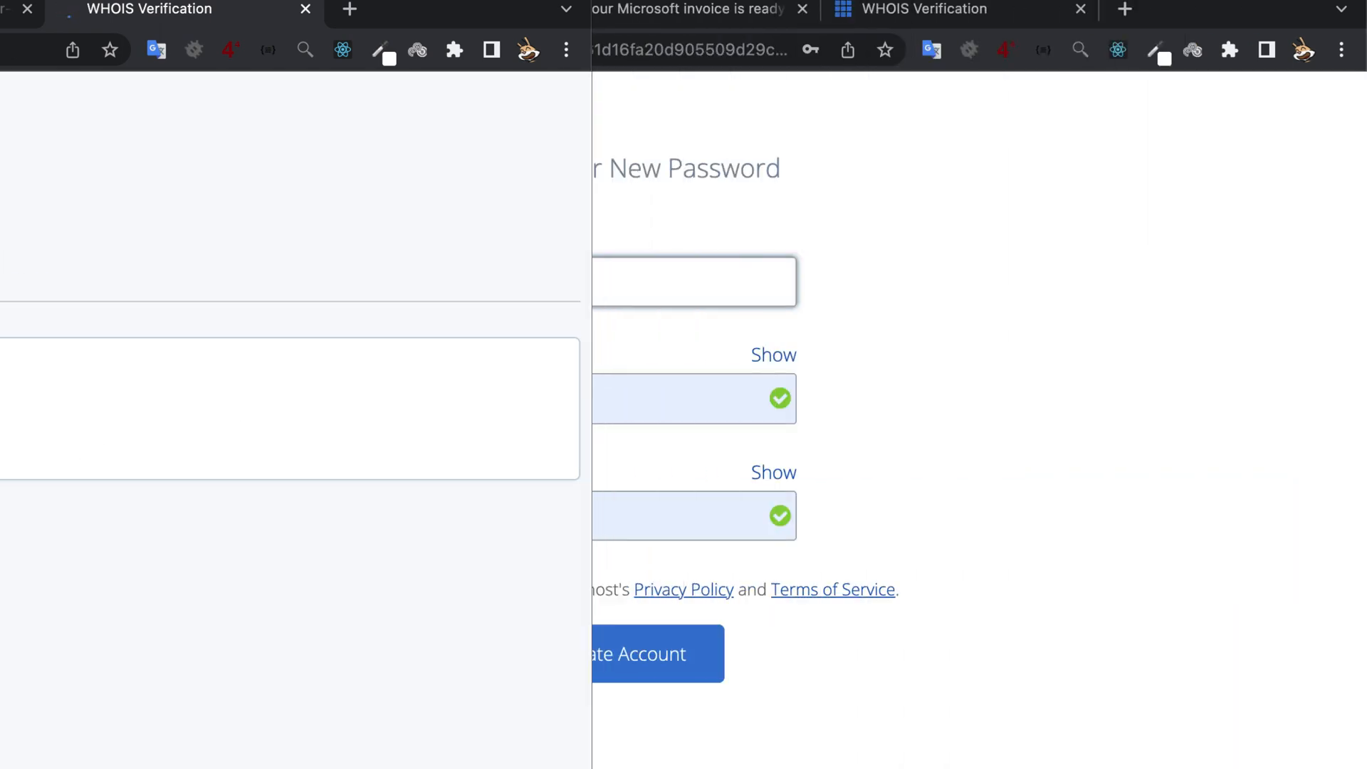
pyautogui.click(595, 665)
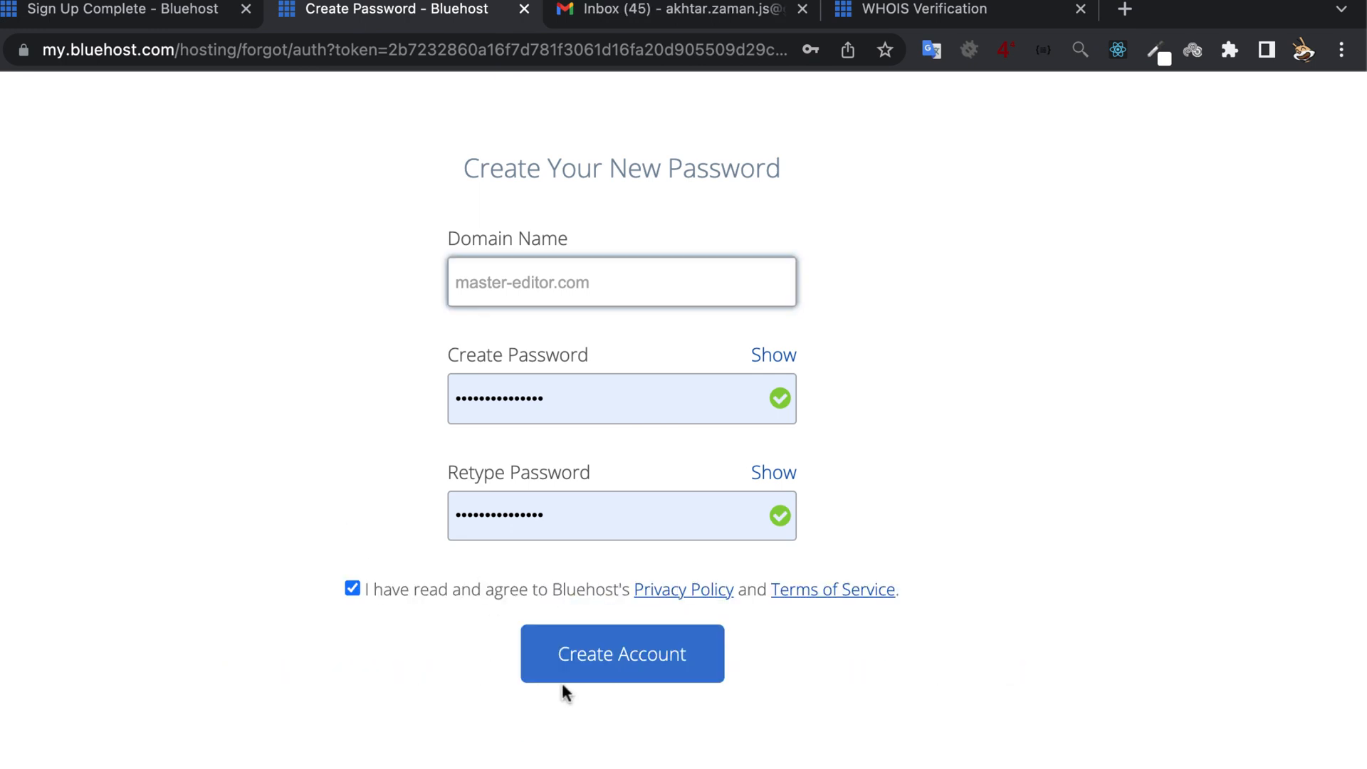
pyautogui.click(644, 654)
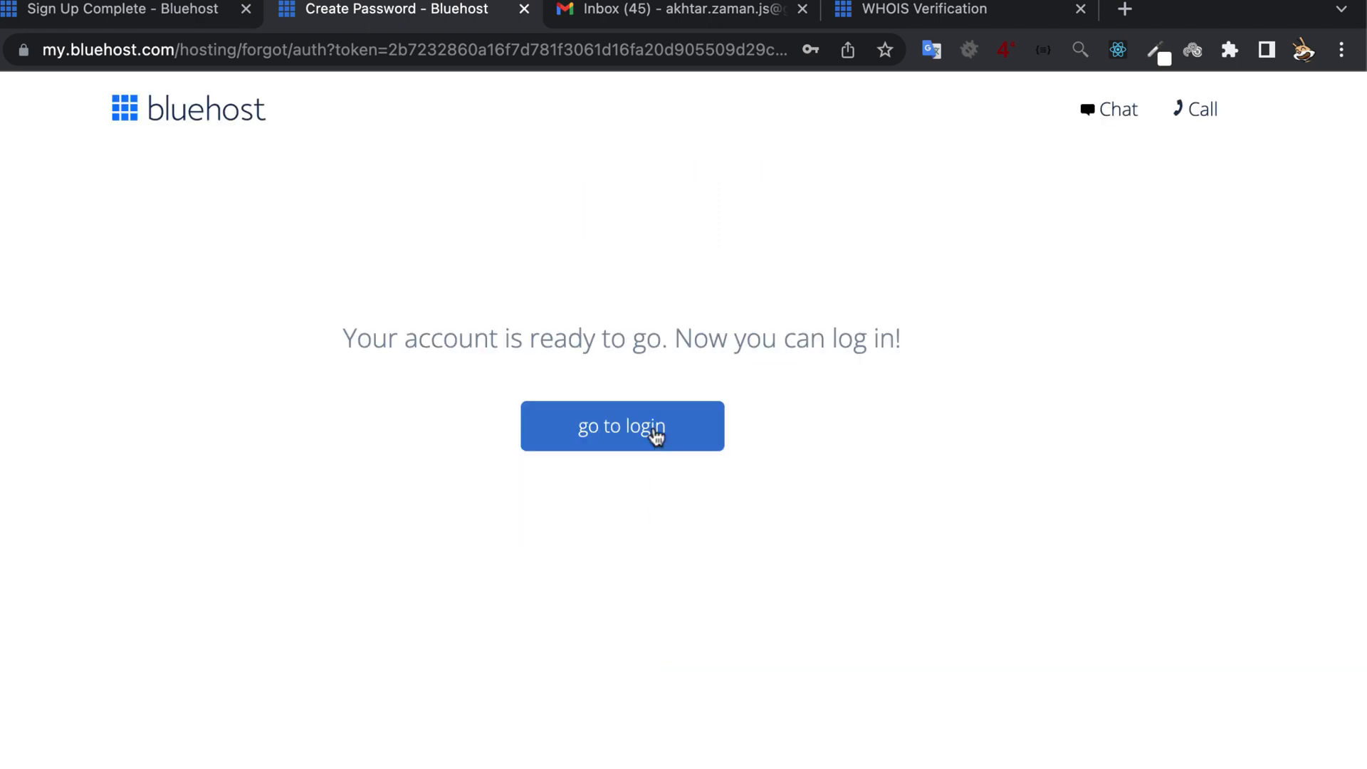
# Step: Log in to the hosting account for master-editor.com with the saved account password
pyautogui.click(656, 436)
pyautogui.scroll(-2, 656, 435)
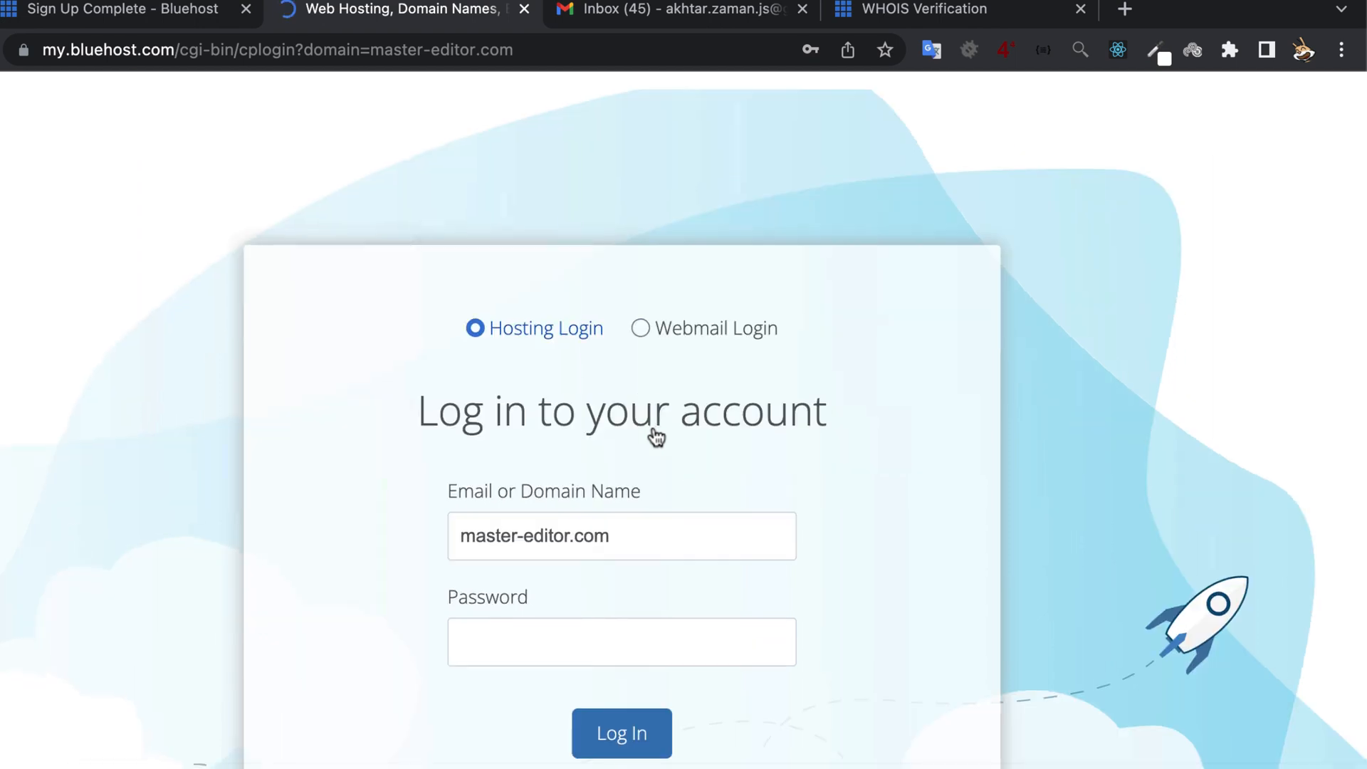
pyautogui.scroll(-3, 655, 435)
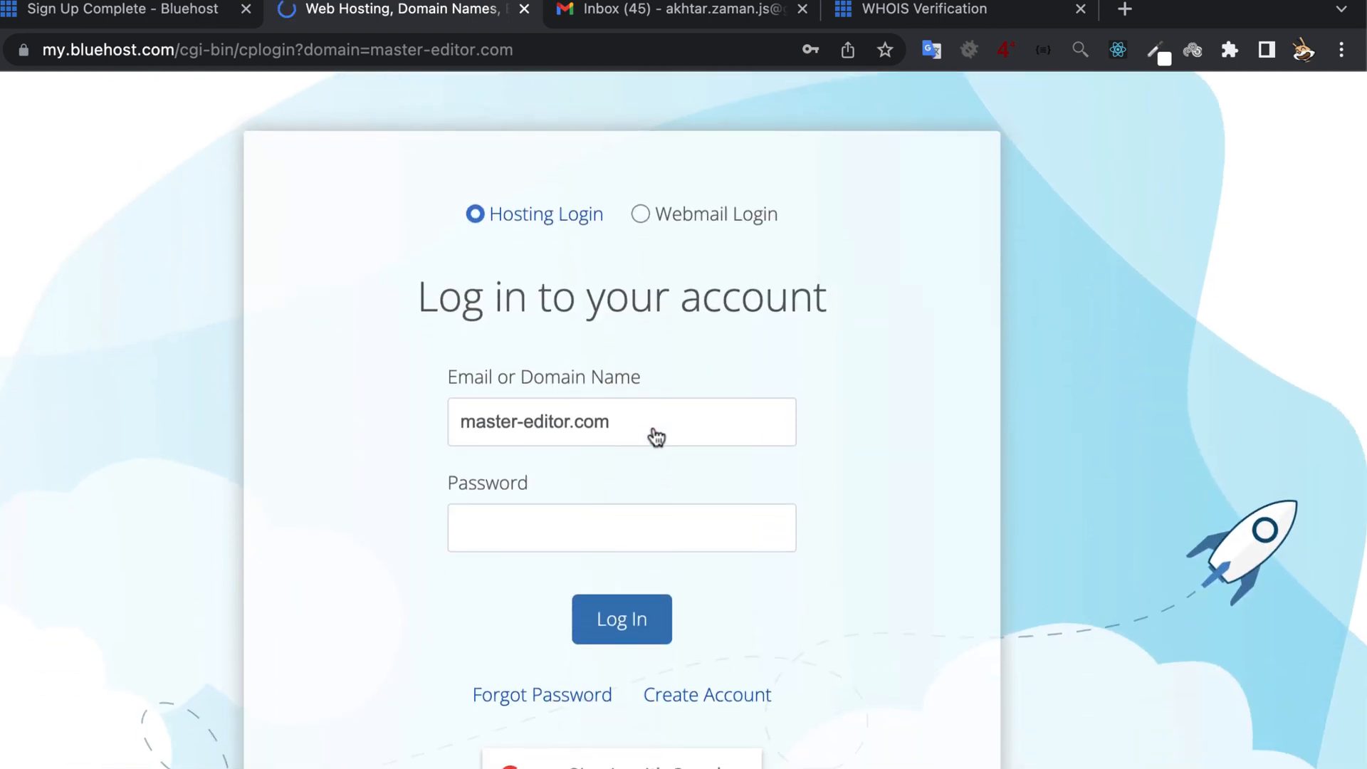
pyautogui.scroll(-2, 656, 435)
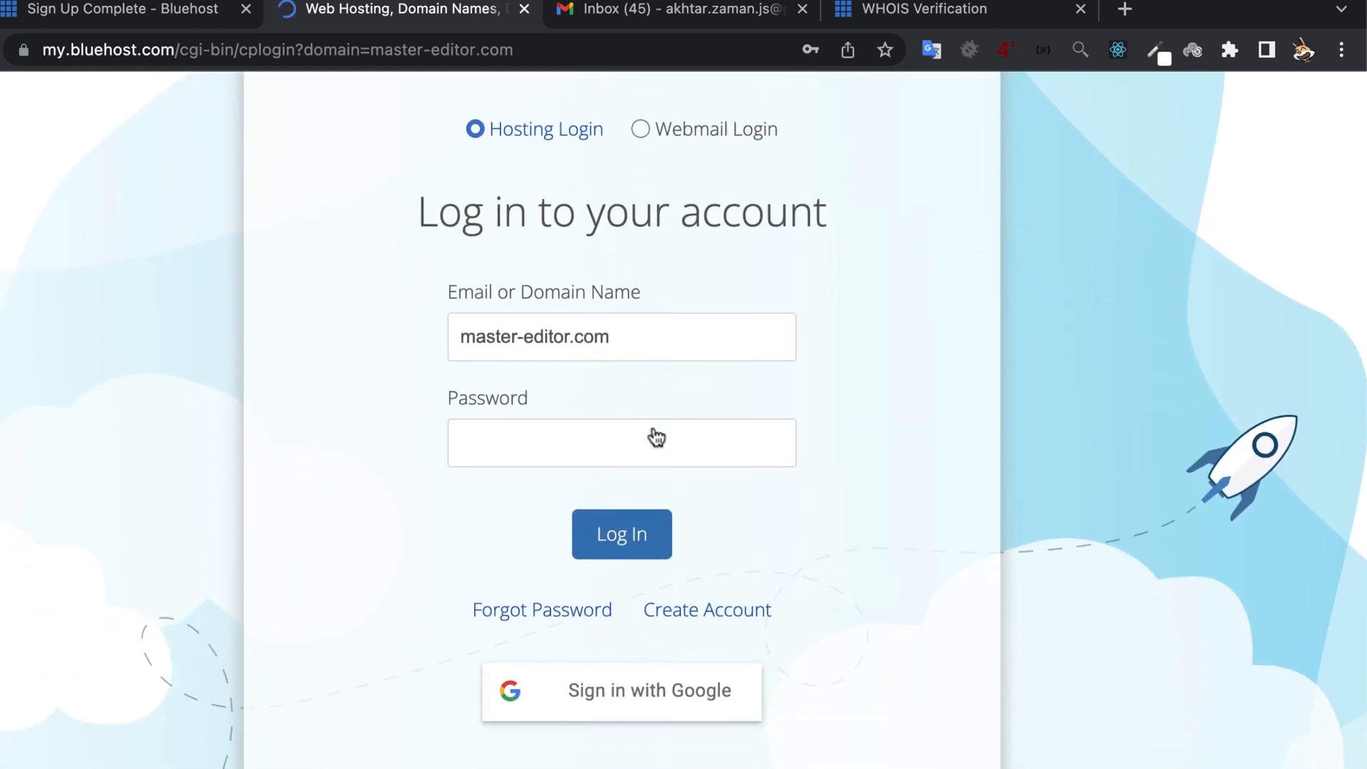
pyautogui.click(562, 457)
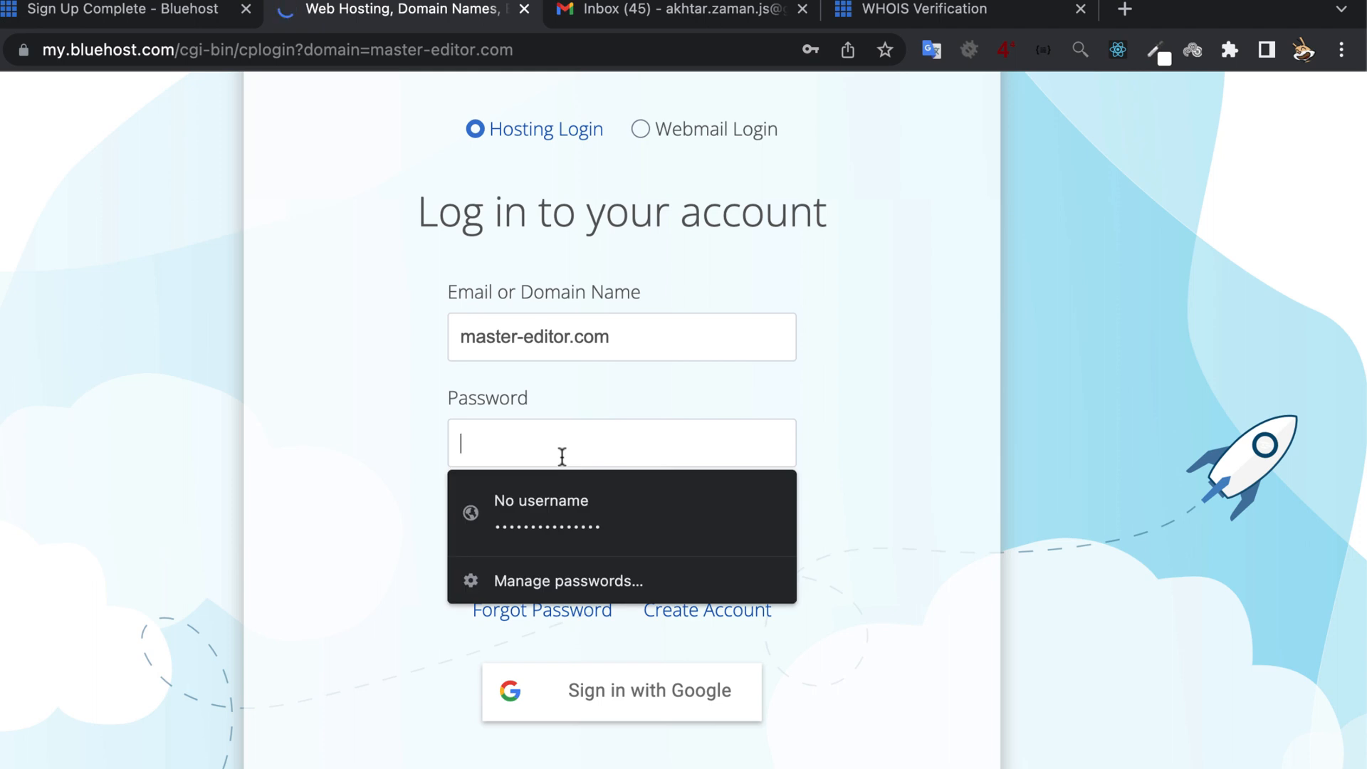
pyautogui.press('Down')
pyautogui.press('Return')
pyautogui.click(611, 540)
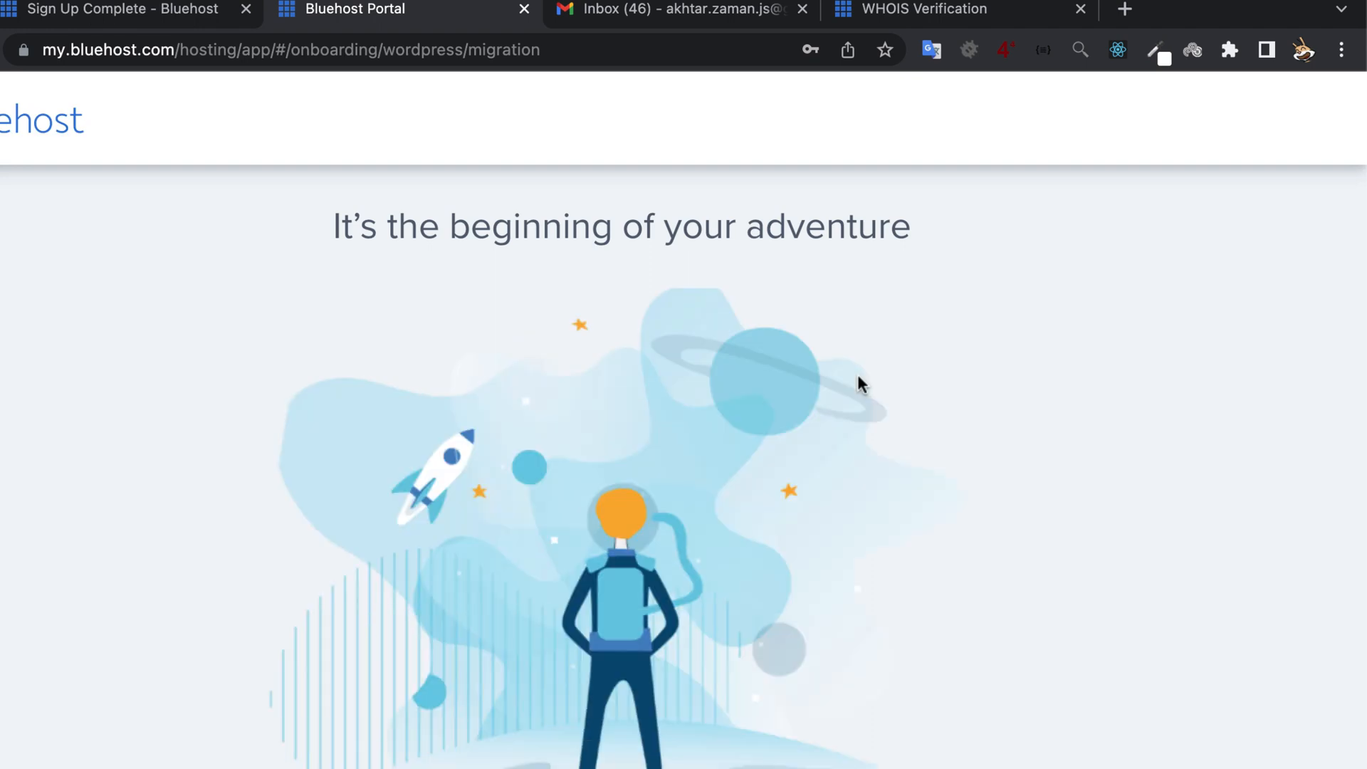
# Step: Start creating a new website and choose No help needed for building the site
pyautogui.scroll(-3, 859, 378)
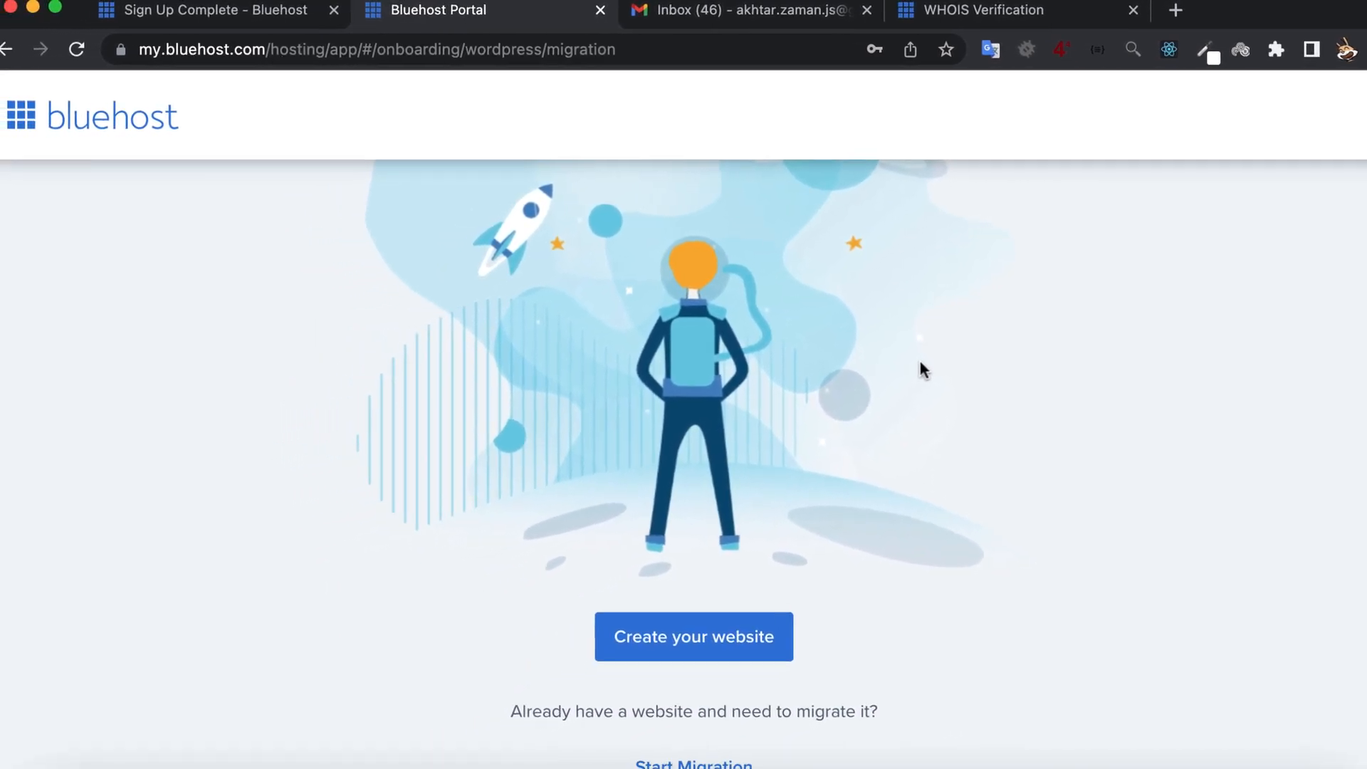
pyautogui.click(691, 652)
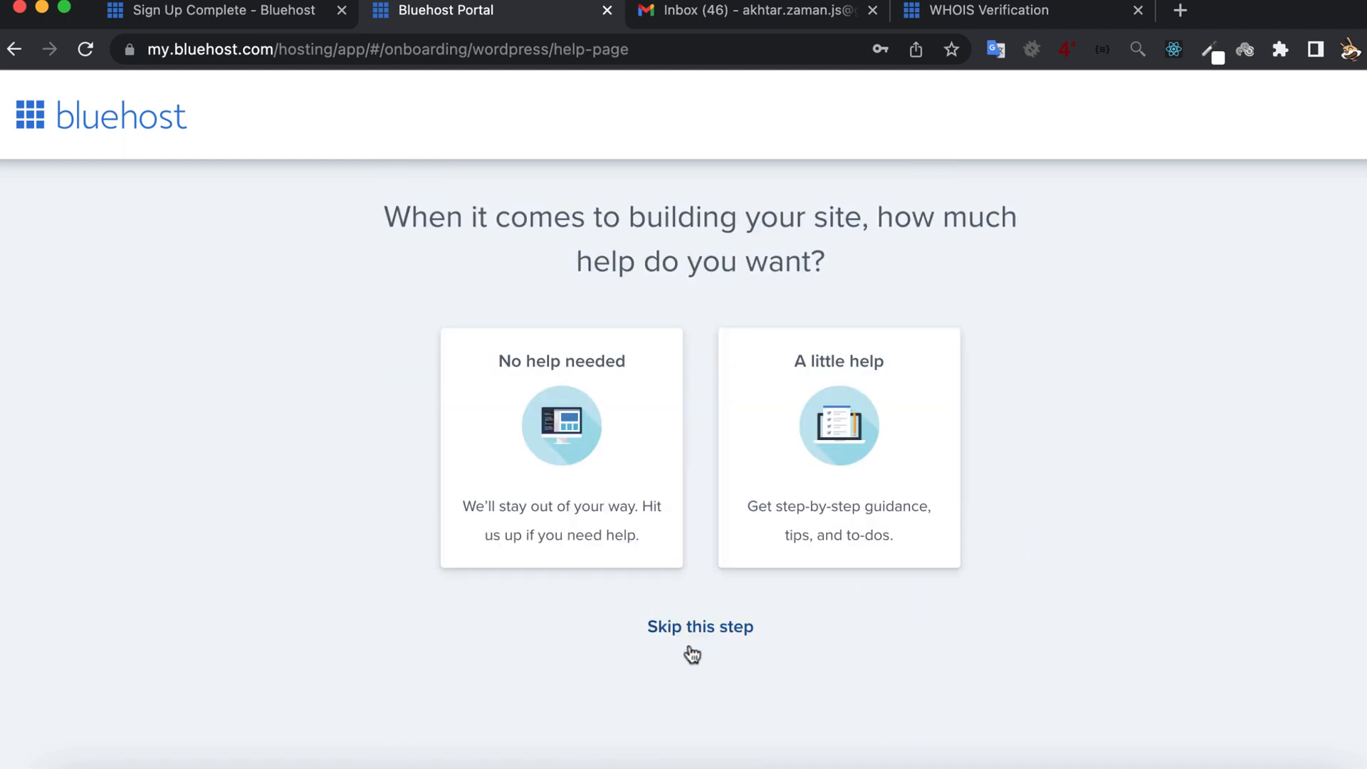
pyautogui.click(593, 532)
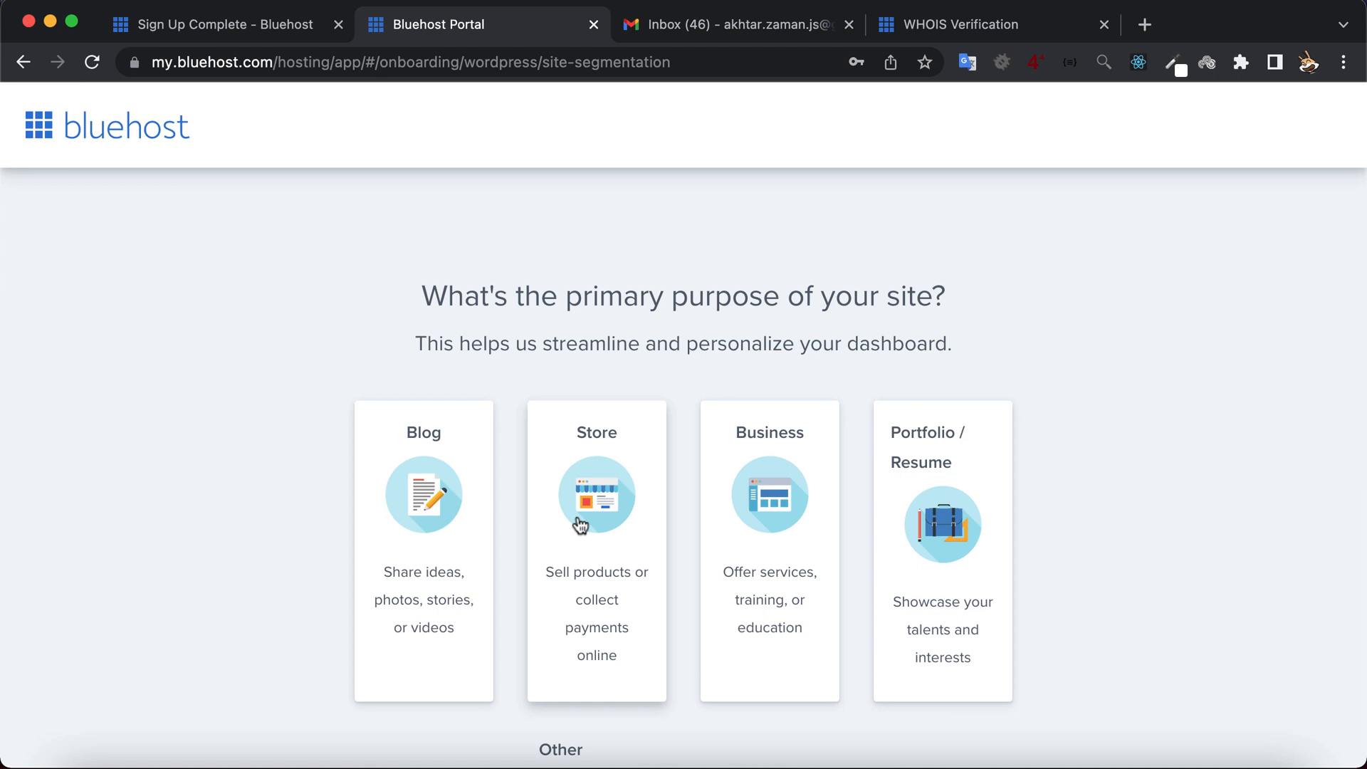
# Step: Choose Blog as the site's primary purpose and set the comfort level with creating websites to the highest rating, Very
pyautogui.scroll(-2, 287, 605)
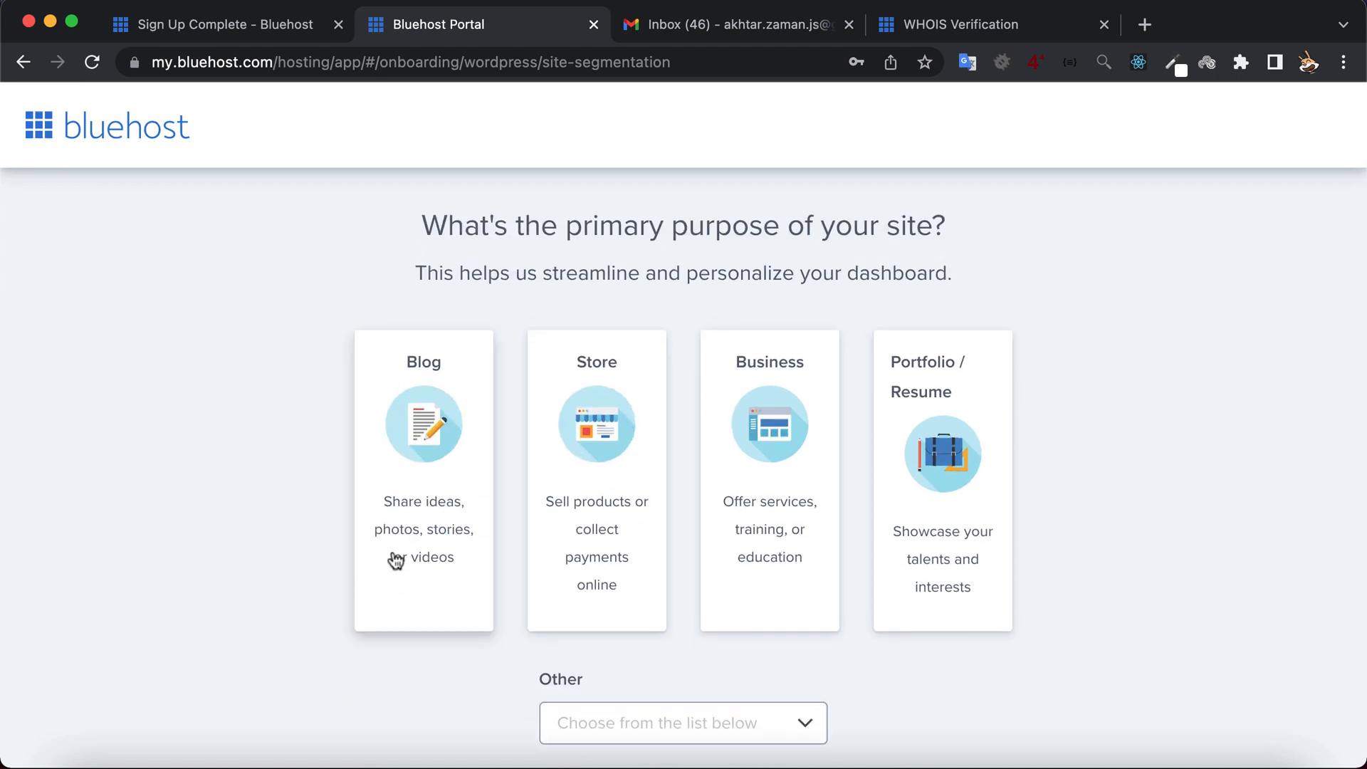
pyautogui.click(620, 725)
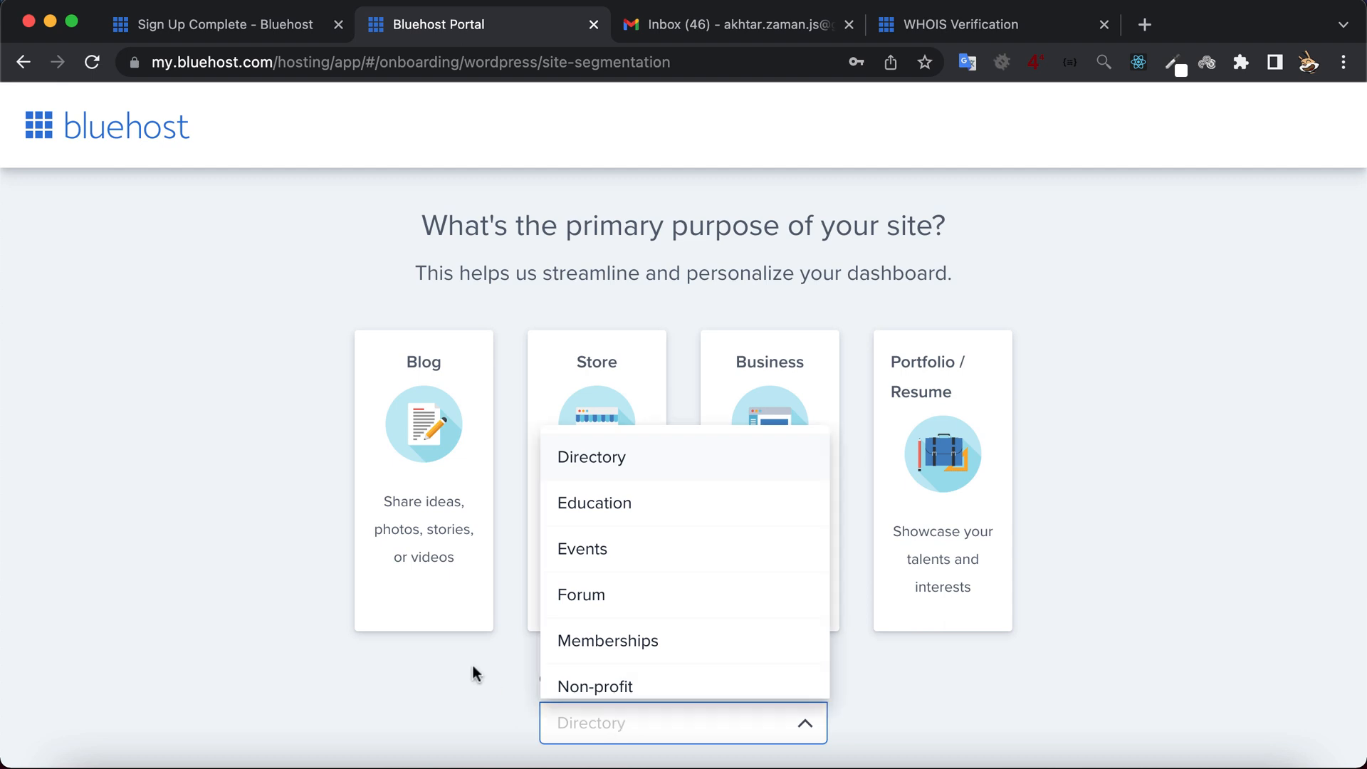
pyautogui.click(424, 502)
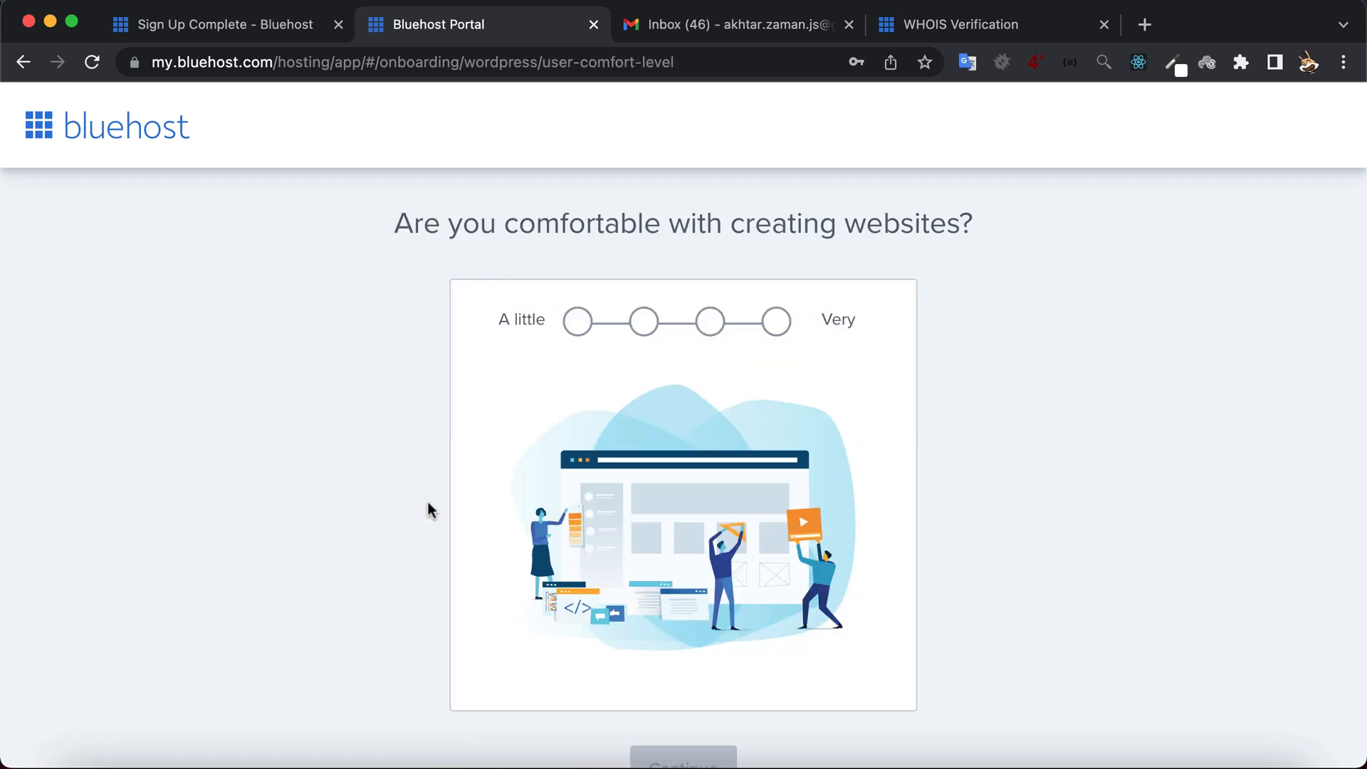
pyautogui.scroll(-2, 428, 506)
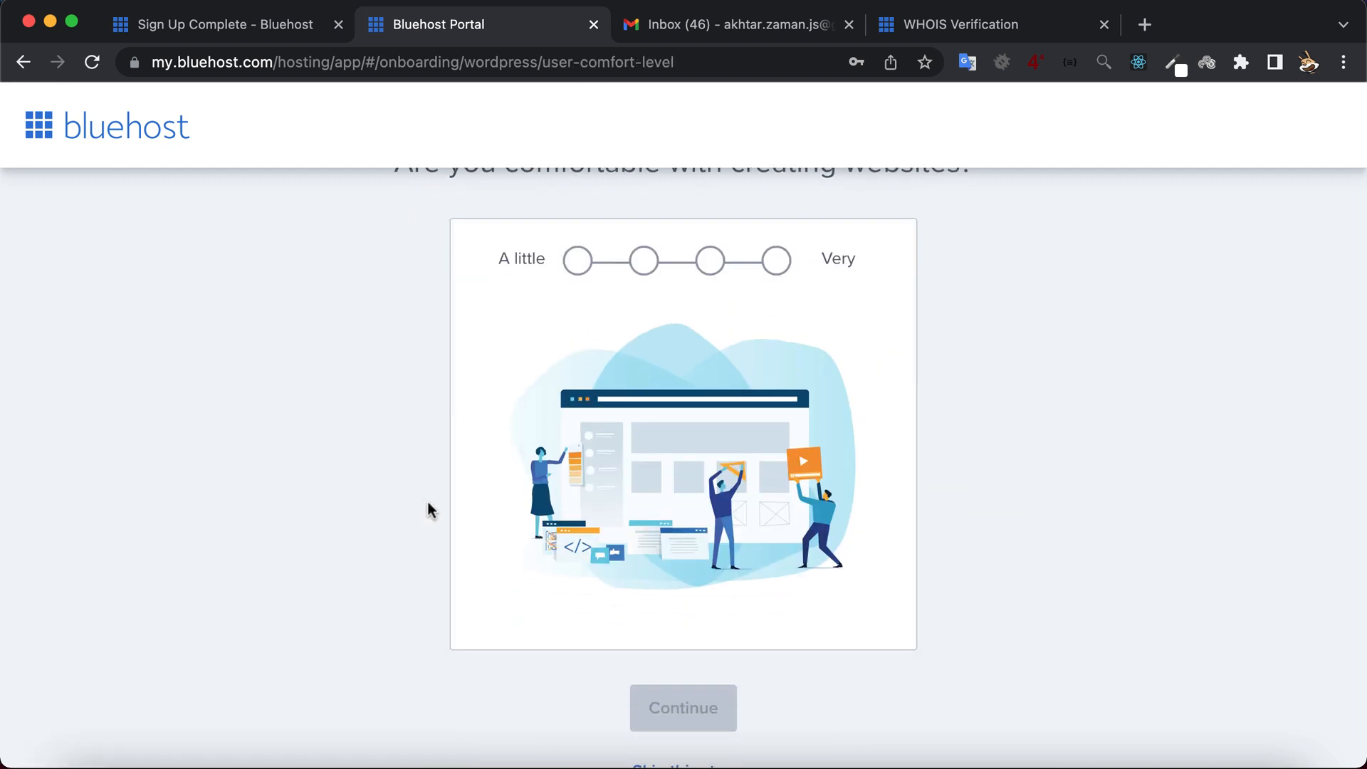
pyautogui.click(775, 262)
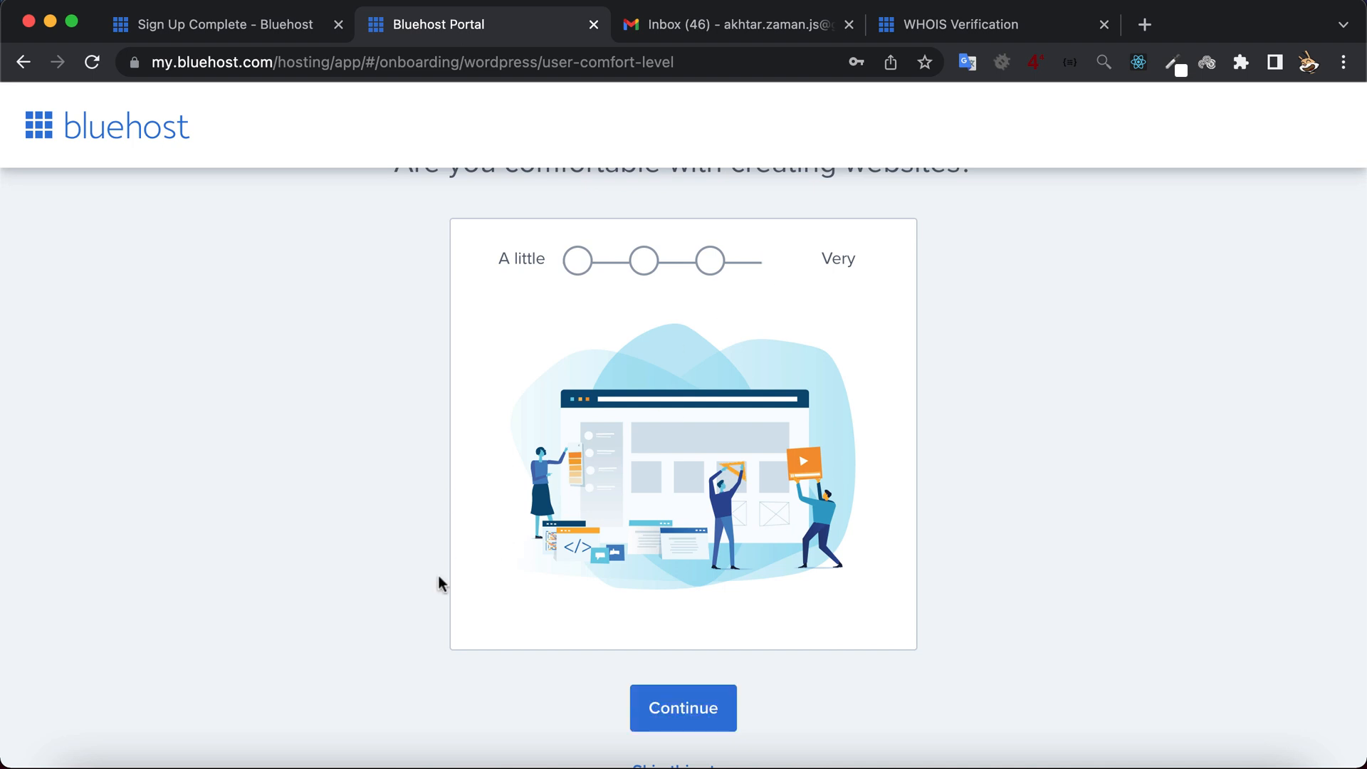
# Step: Submit the comfort level and choose the WordPress option with theme-based site building and customizable code
pyautogui.scroll(-1, 439, 575)
pyautogui.click(723, 681)
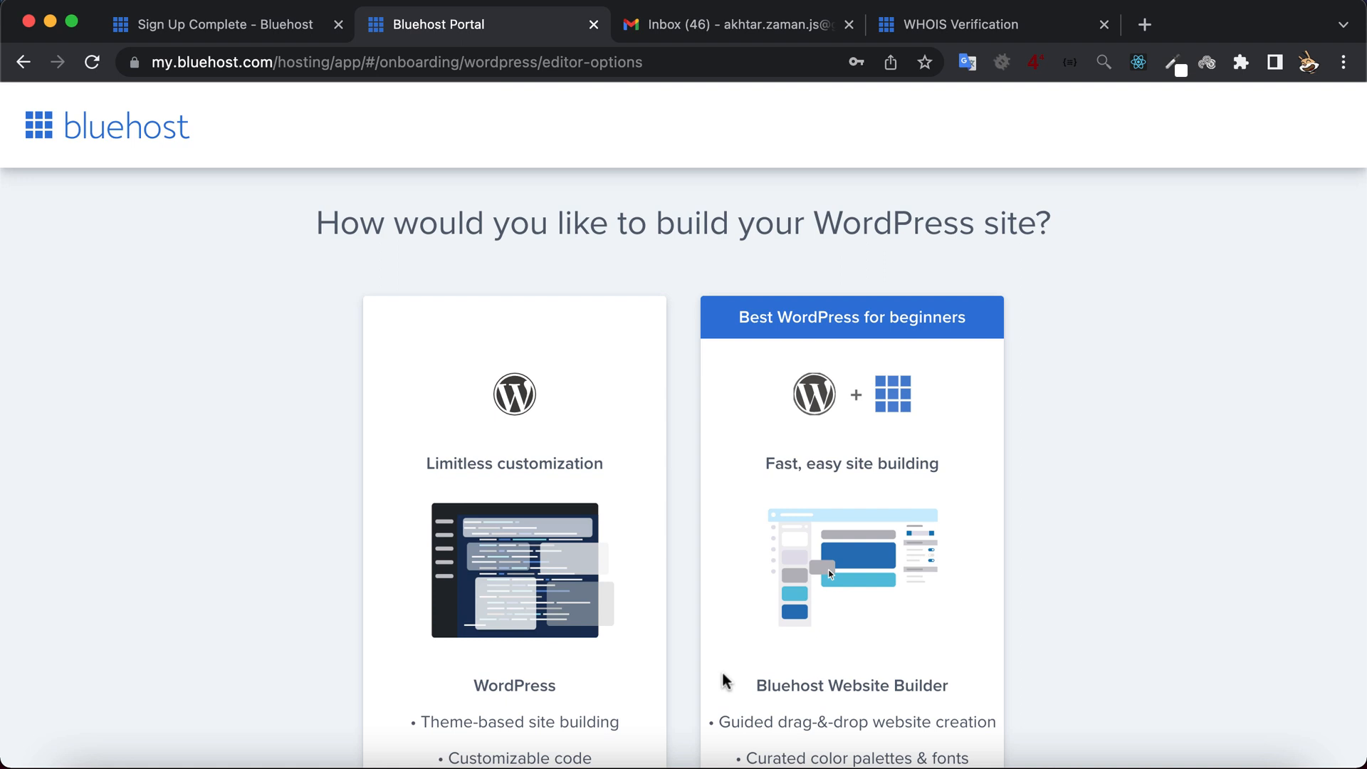
pyautogui.scroll(-3, 677, 666)
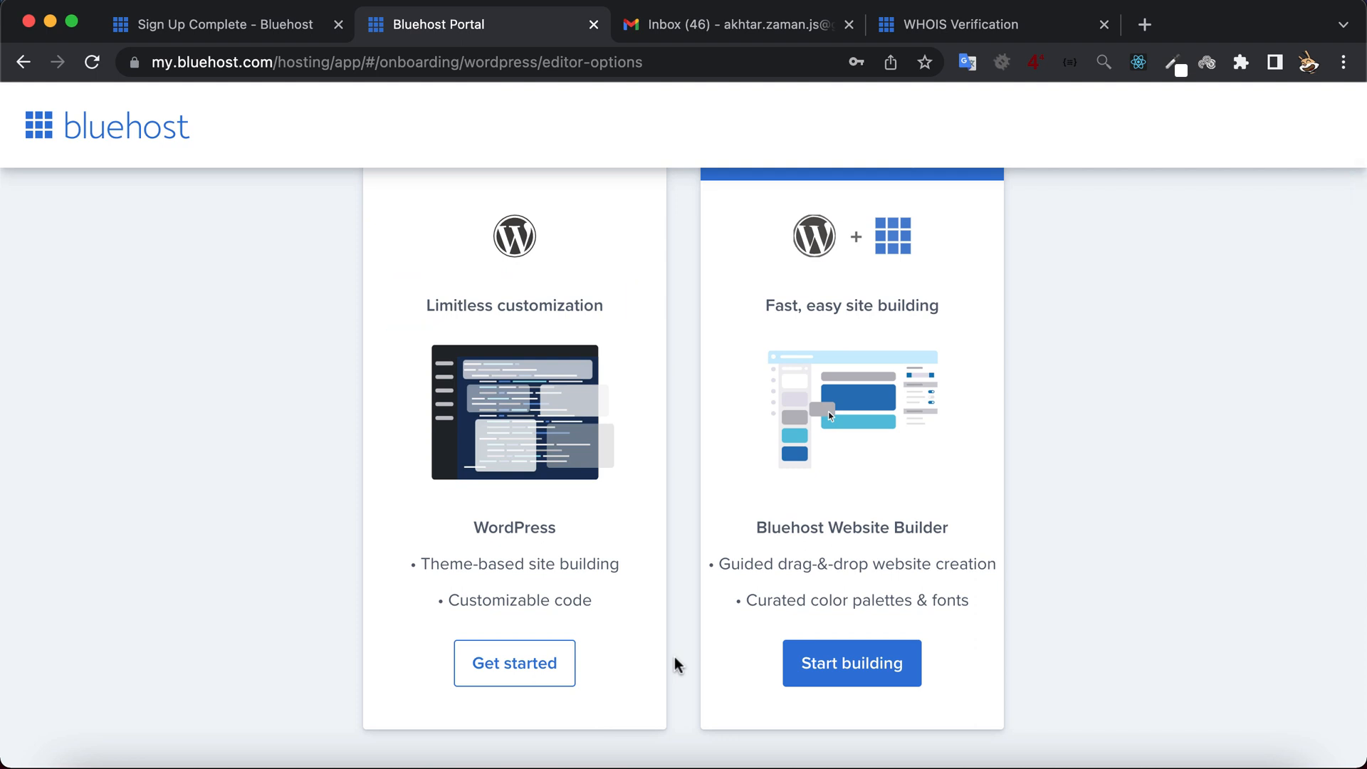
pyautogui.scroll(1, 676, 666)
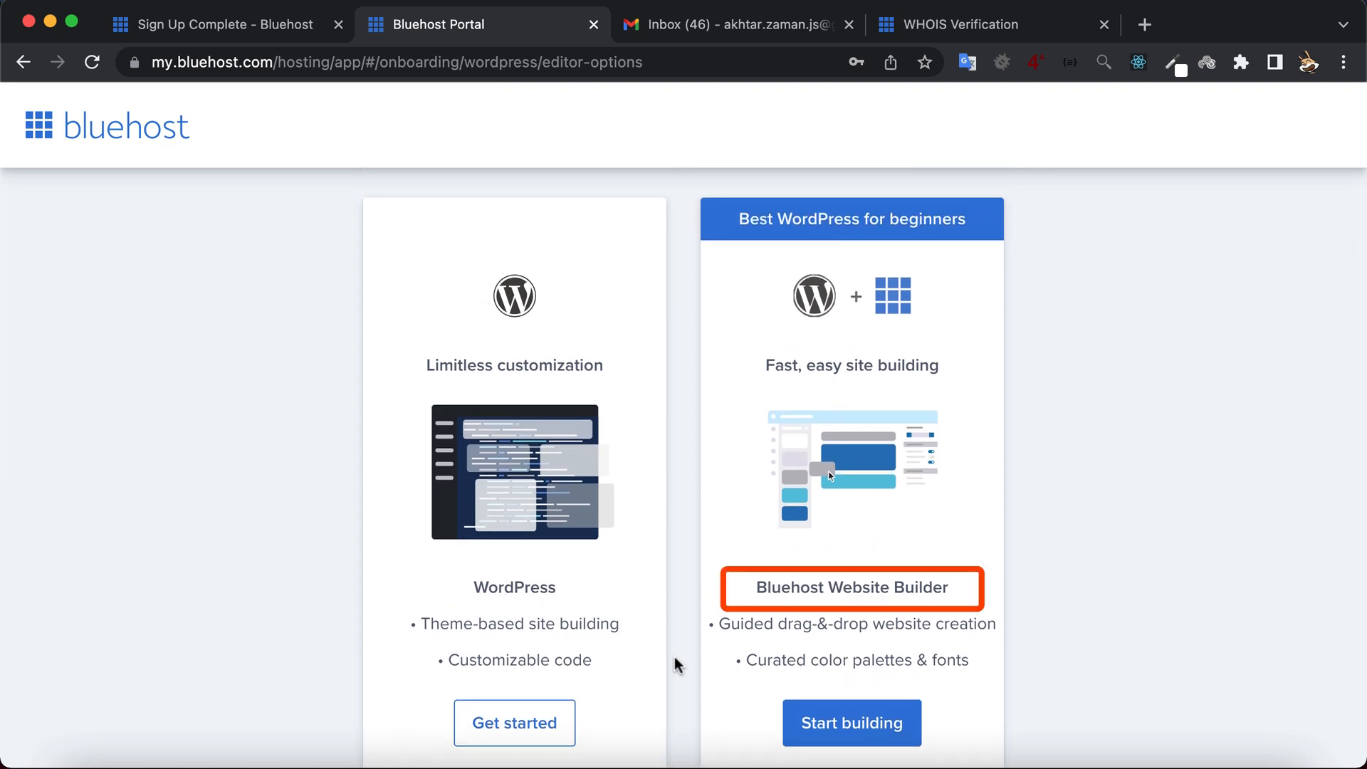
pyautogui.scroll(-1, 677, 666)
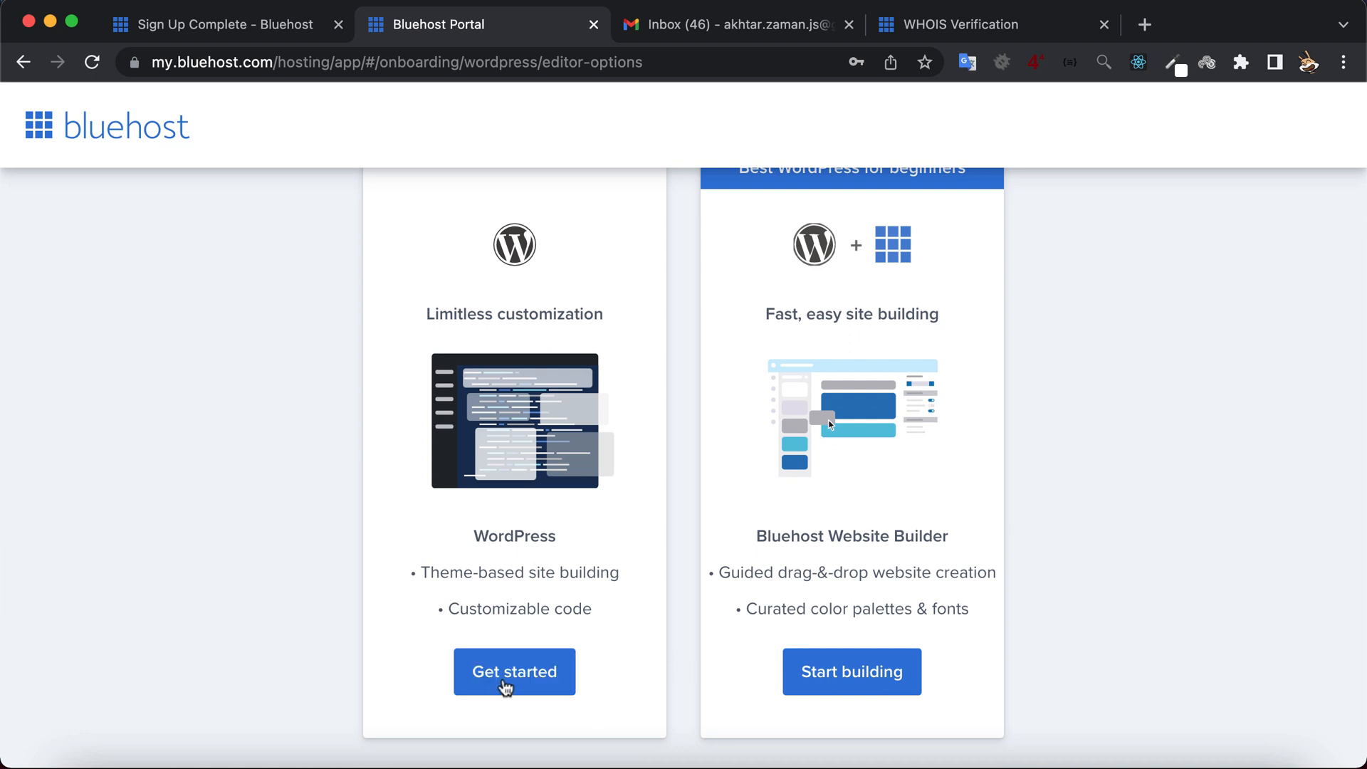
pyautogui.click(506, 684)
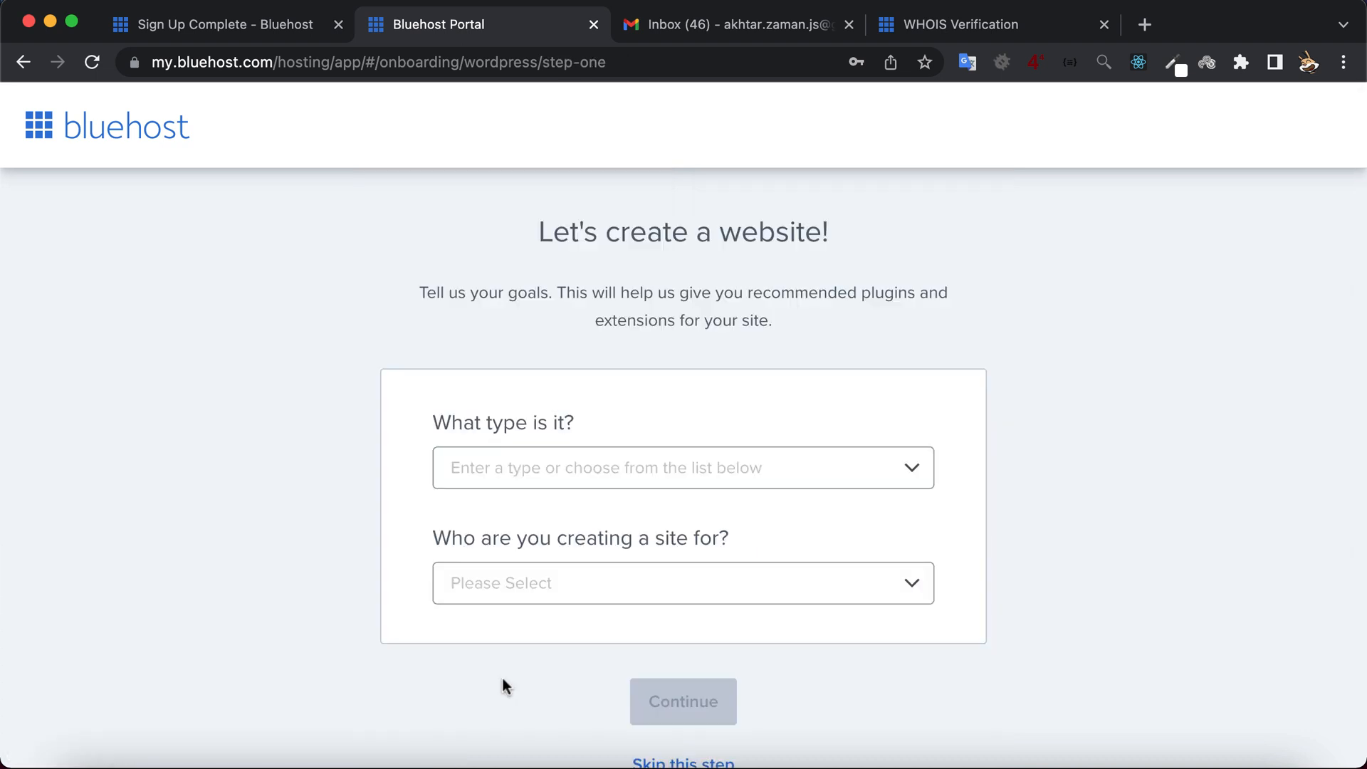
# Step: Set the website type to Education and the site's owner to Myself, and continue the onboarding
pyautogui.click(910, 467)
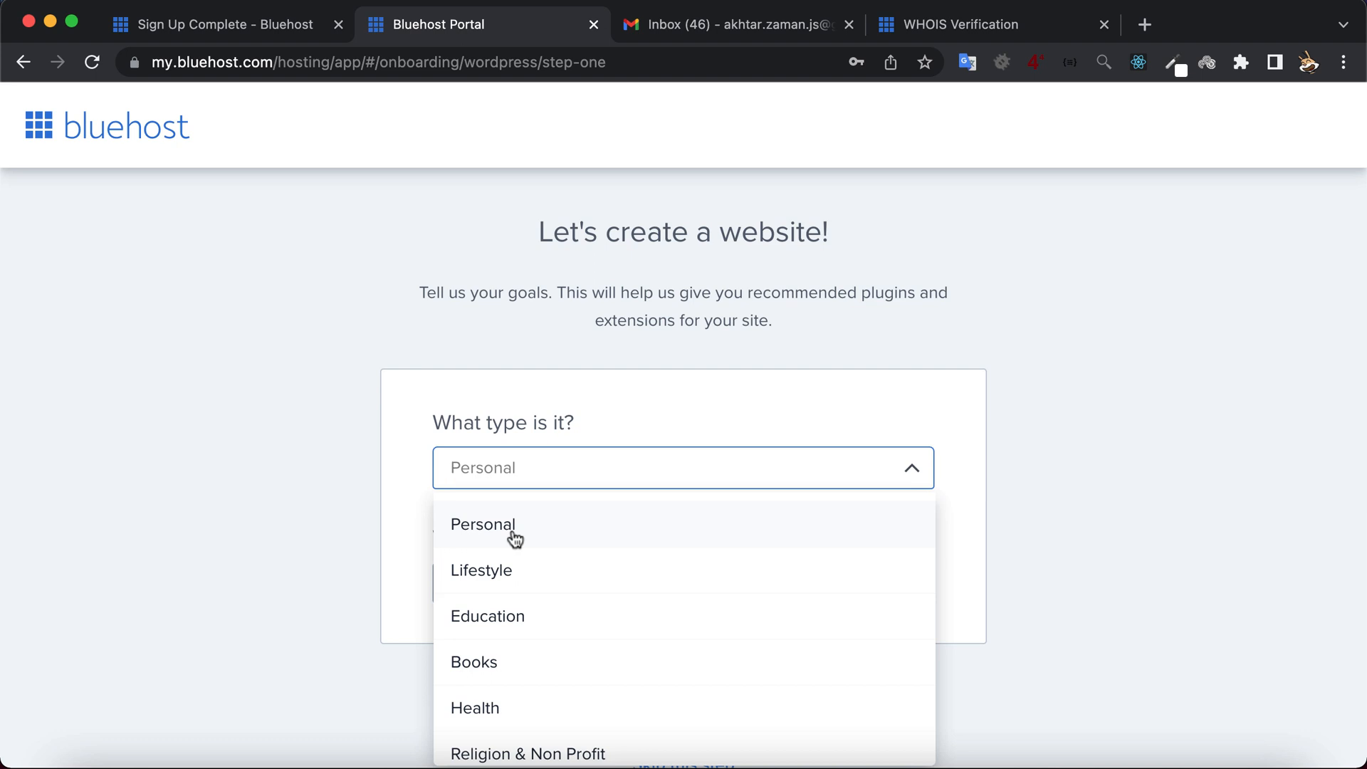
pyautogui.click(531, 626)
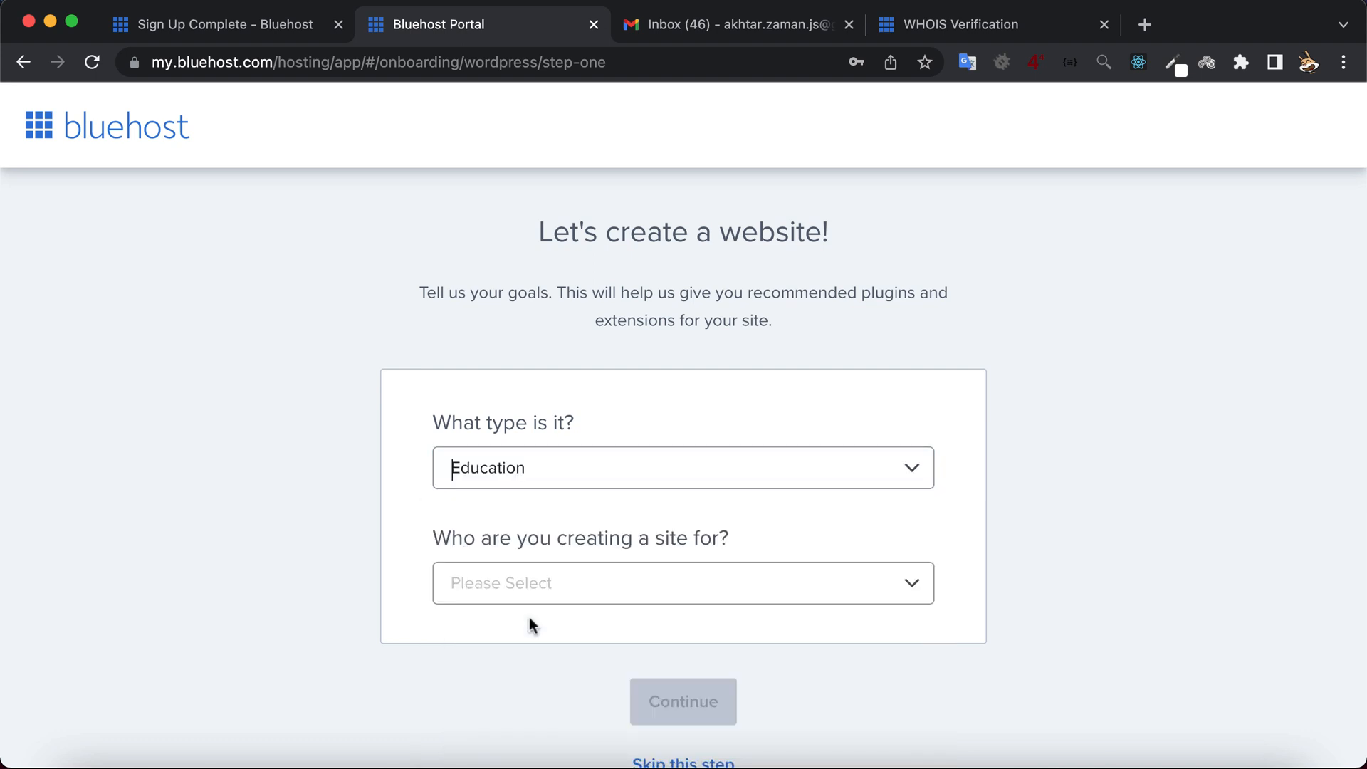
pyautogui.click(648, 590)
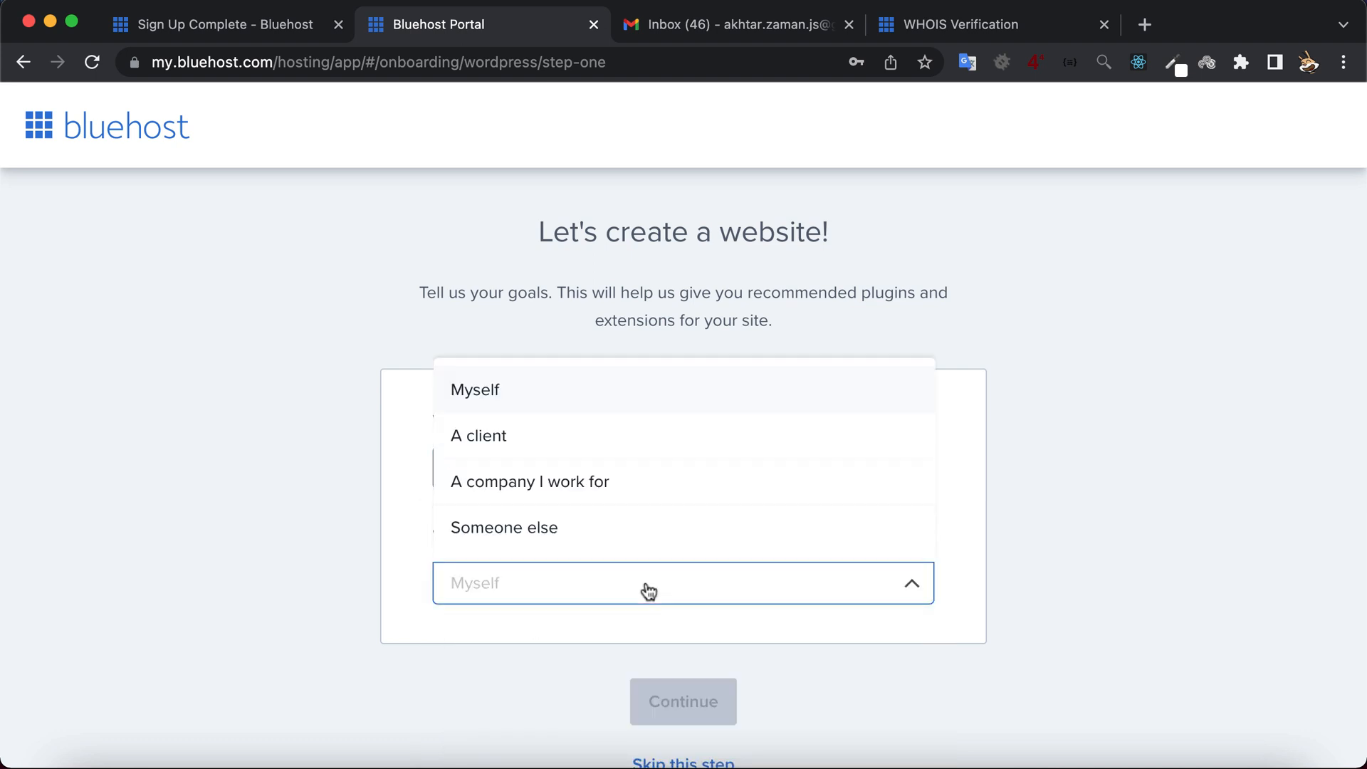
pyautogui.click(504, 391)
pyautogui.click(670, 702)
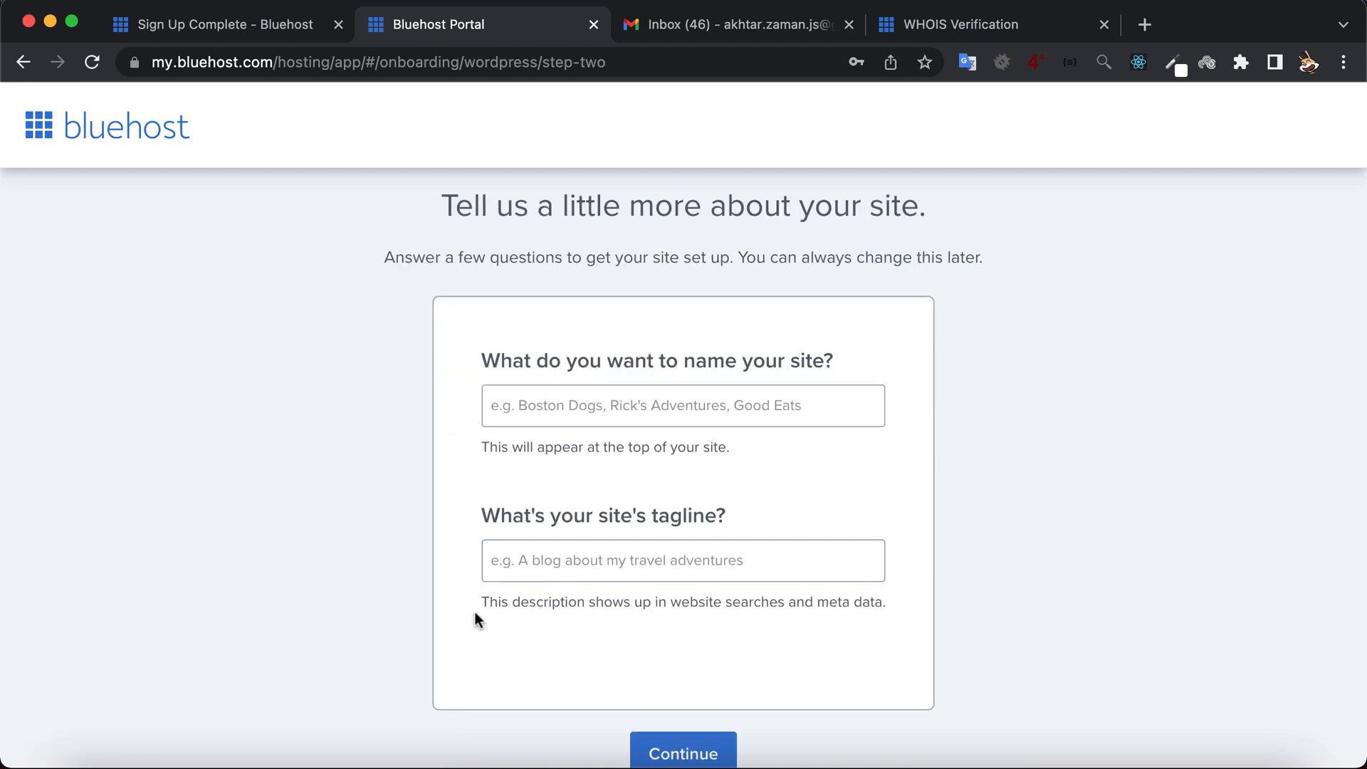
# Step: Name the site Master Editor with the tagline "Learn as much as you can the right way" and submit the details
pyautogui.scroll(-1, 475, 613)
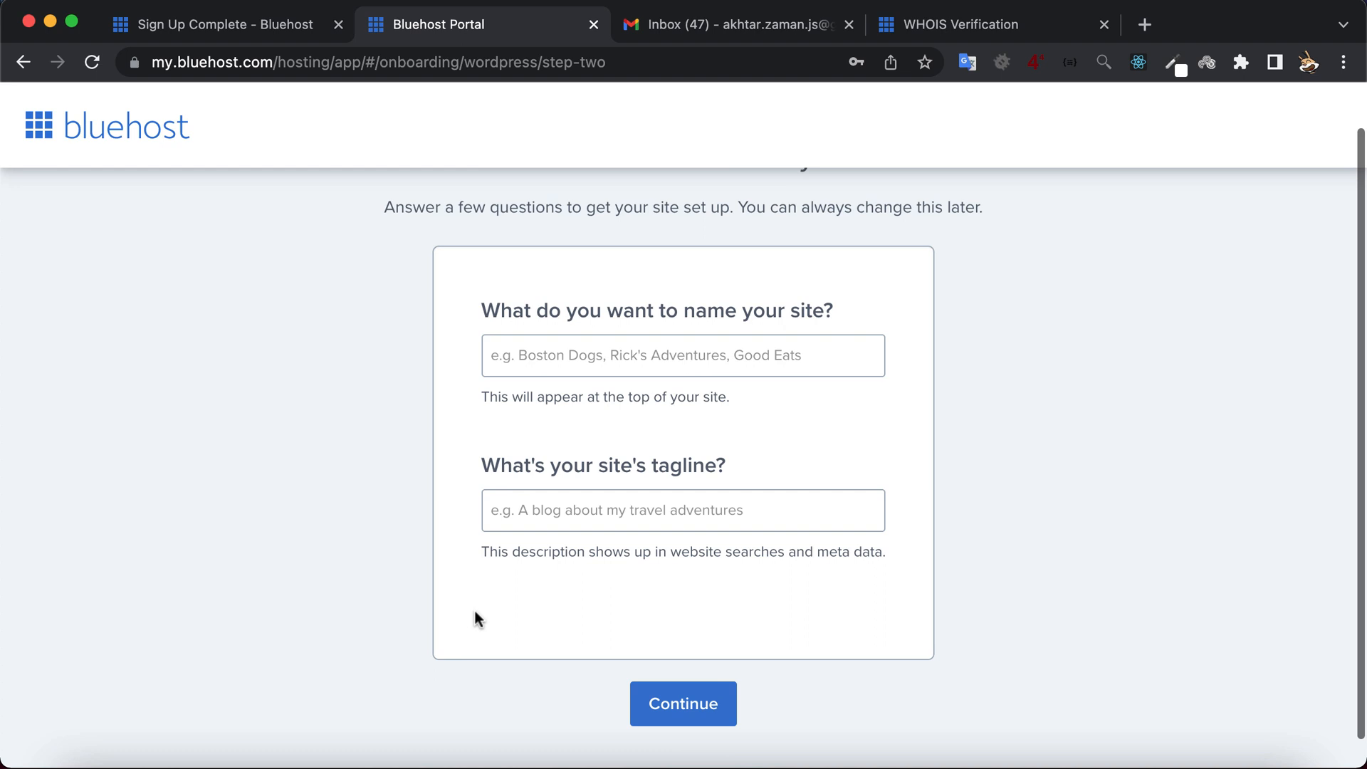
pyautogui.click(622, 353)
pyautogui.write('Master Editor')
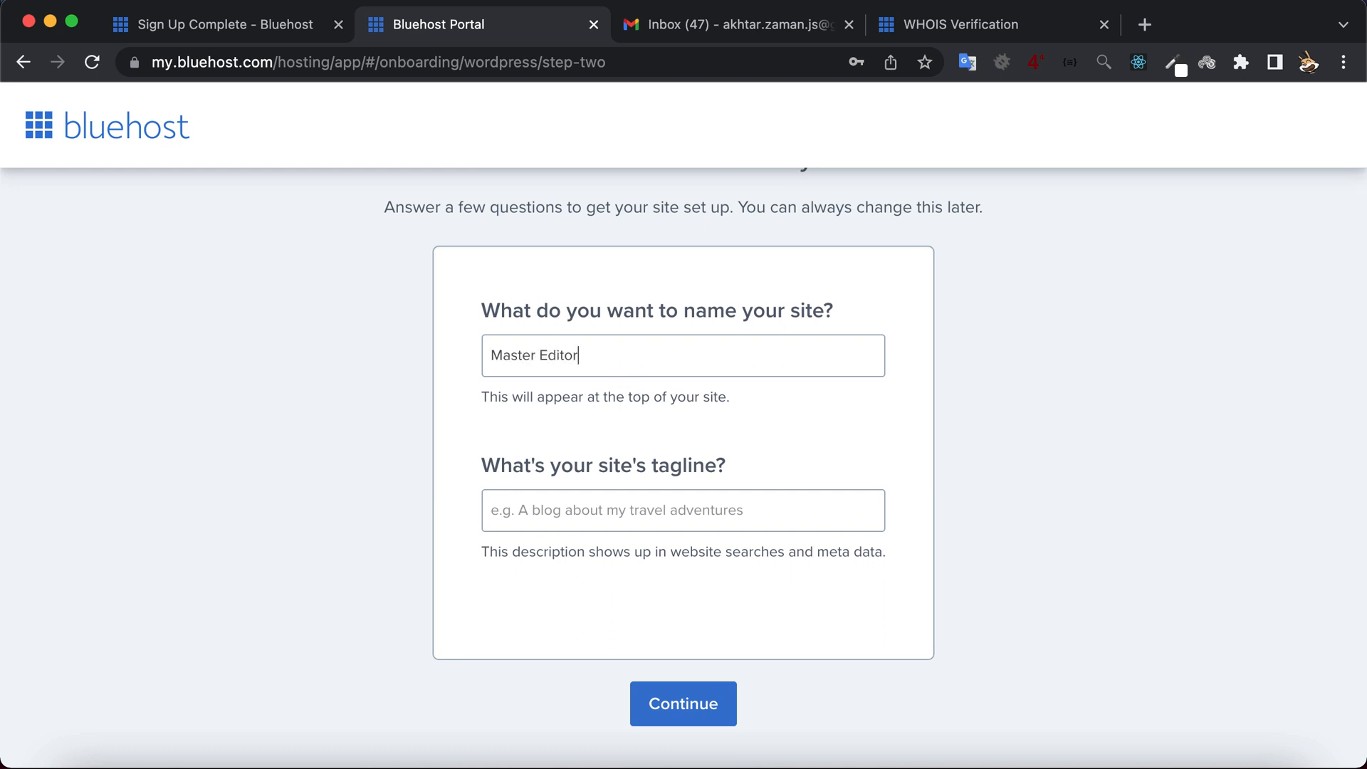
pyautogui.click(658, 506)
pyautogui.write('Learn as much as ')
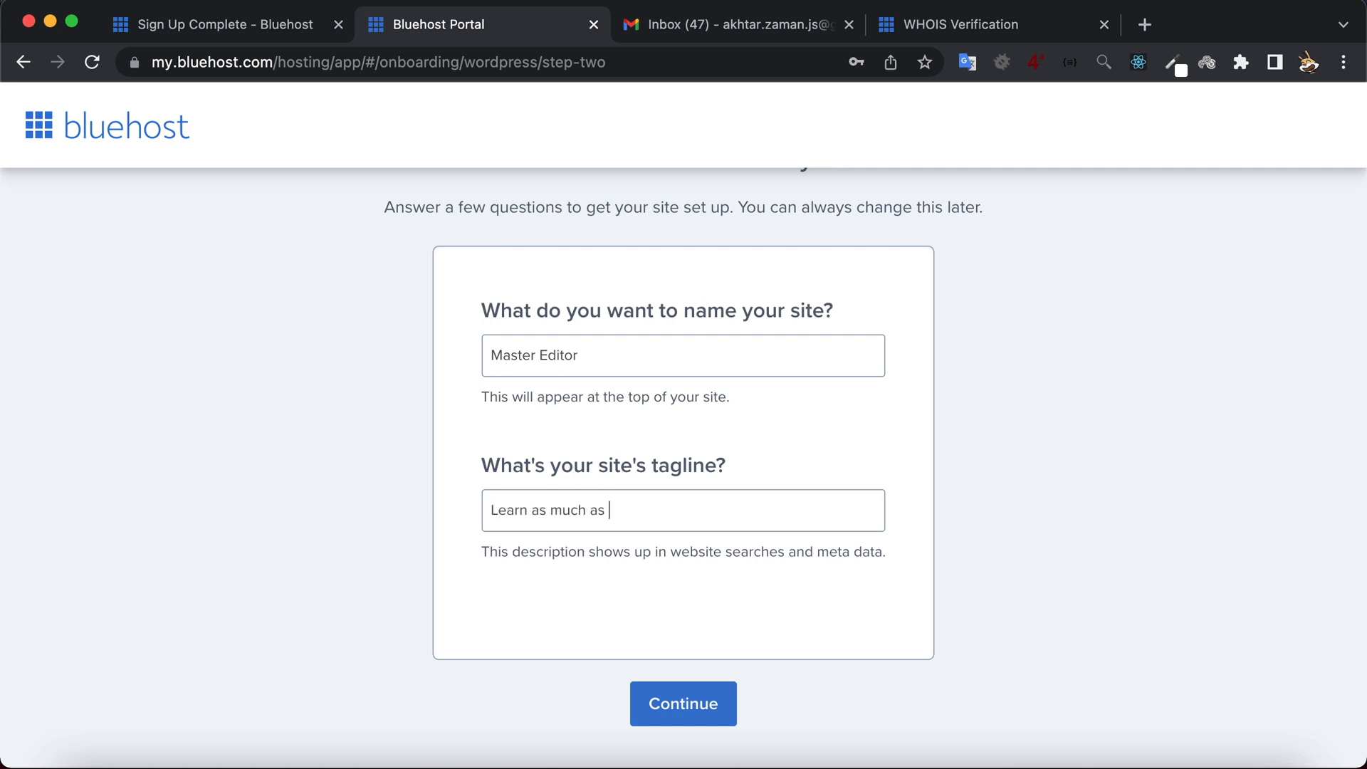
pyautogui.write('you can the right way')
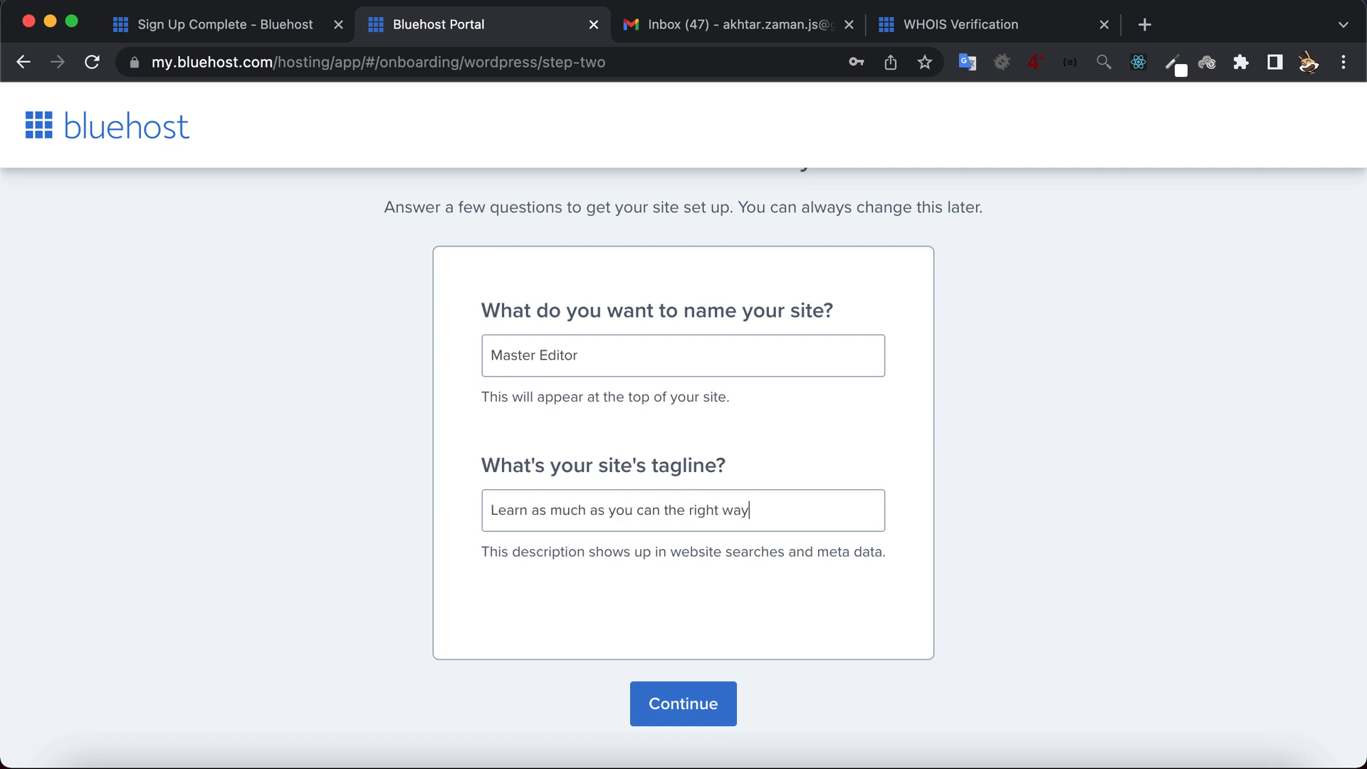
pyautogui.click(684, 704)
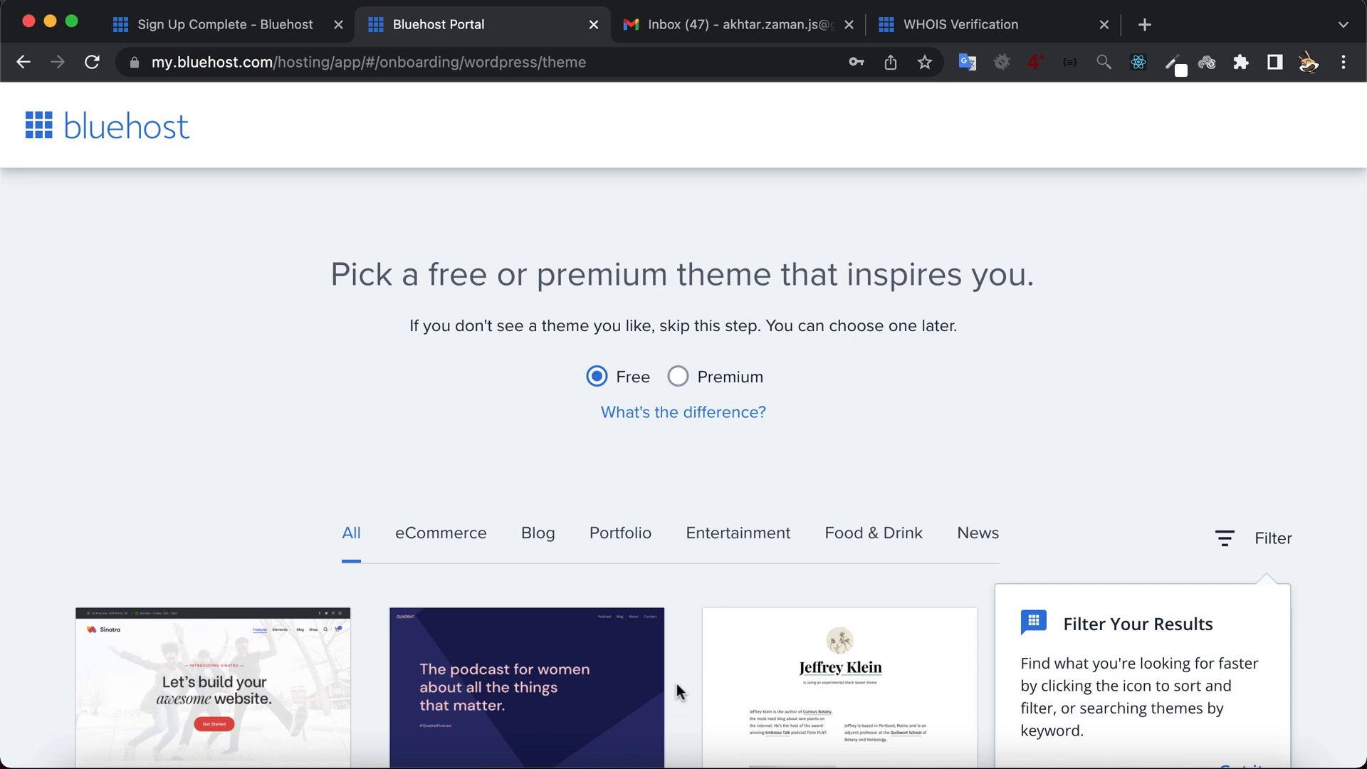
# Step: Choose the free Sinatra theme for the new site
pyautogui.scroll(-1, 397, 453)
pyautogui.scroll(-3, 396, 447)
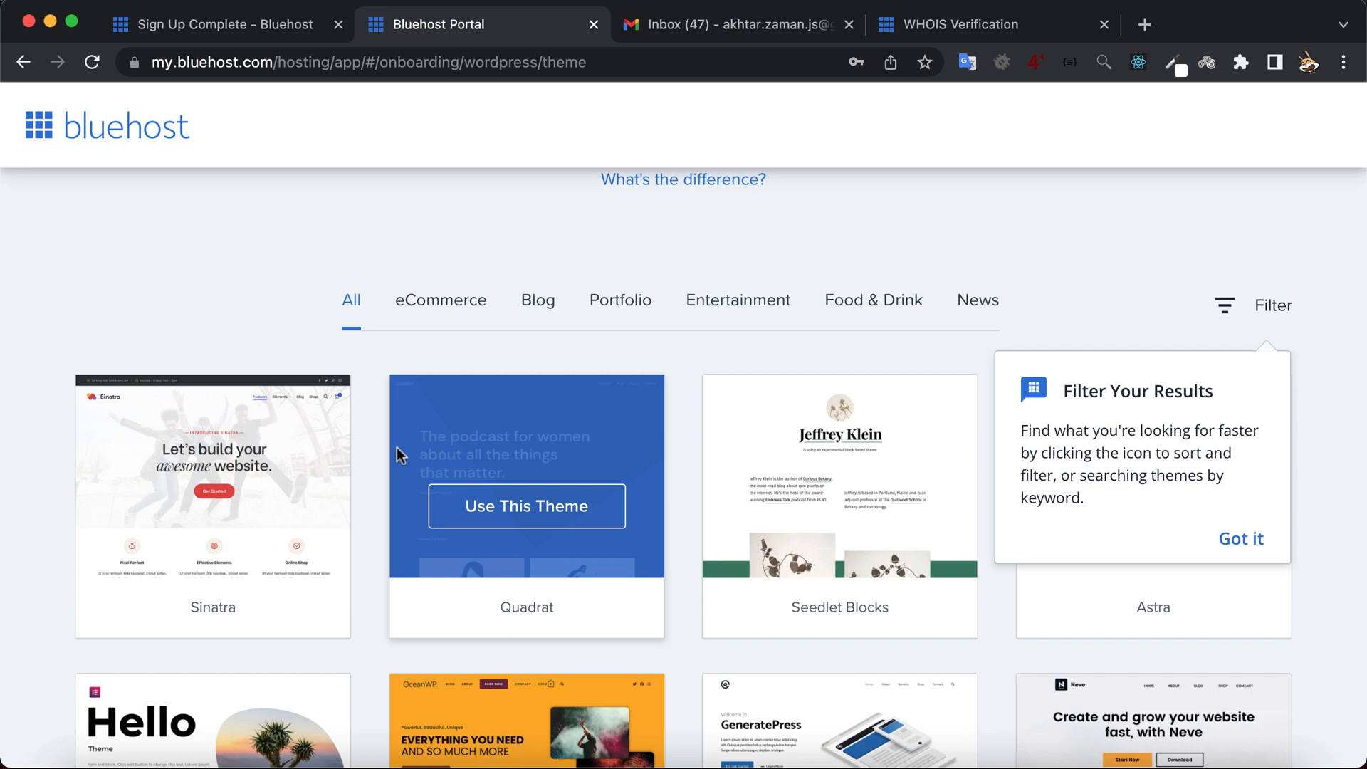
pyautogui.scroll(-1, 396, 447)
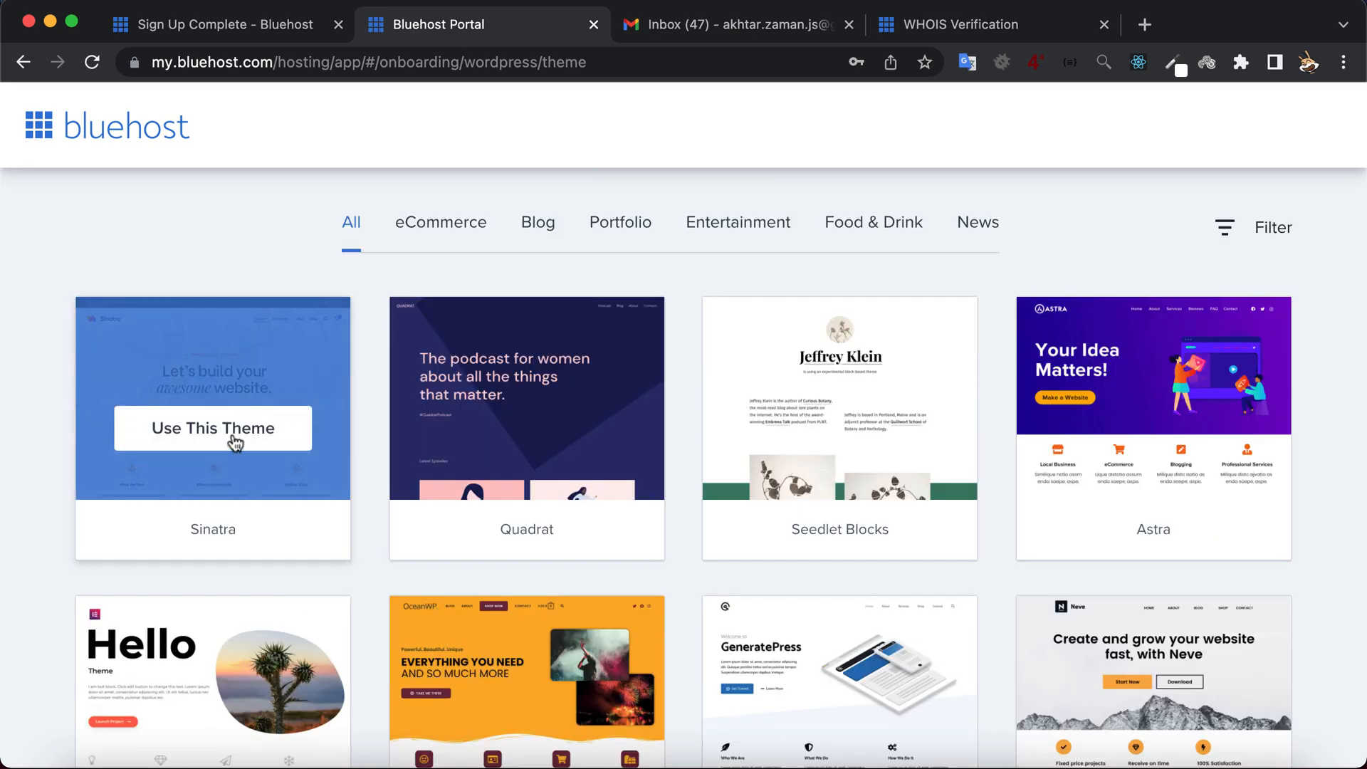
pyautogui.click(235, 441)
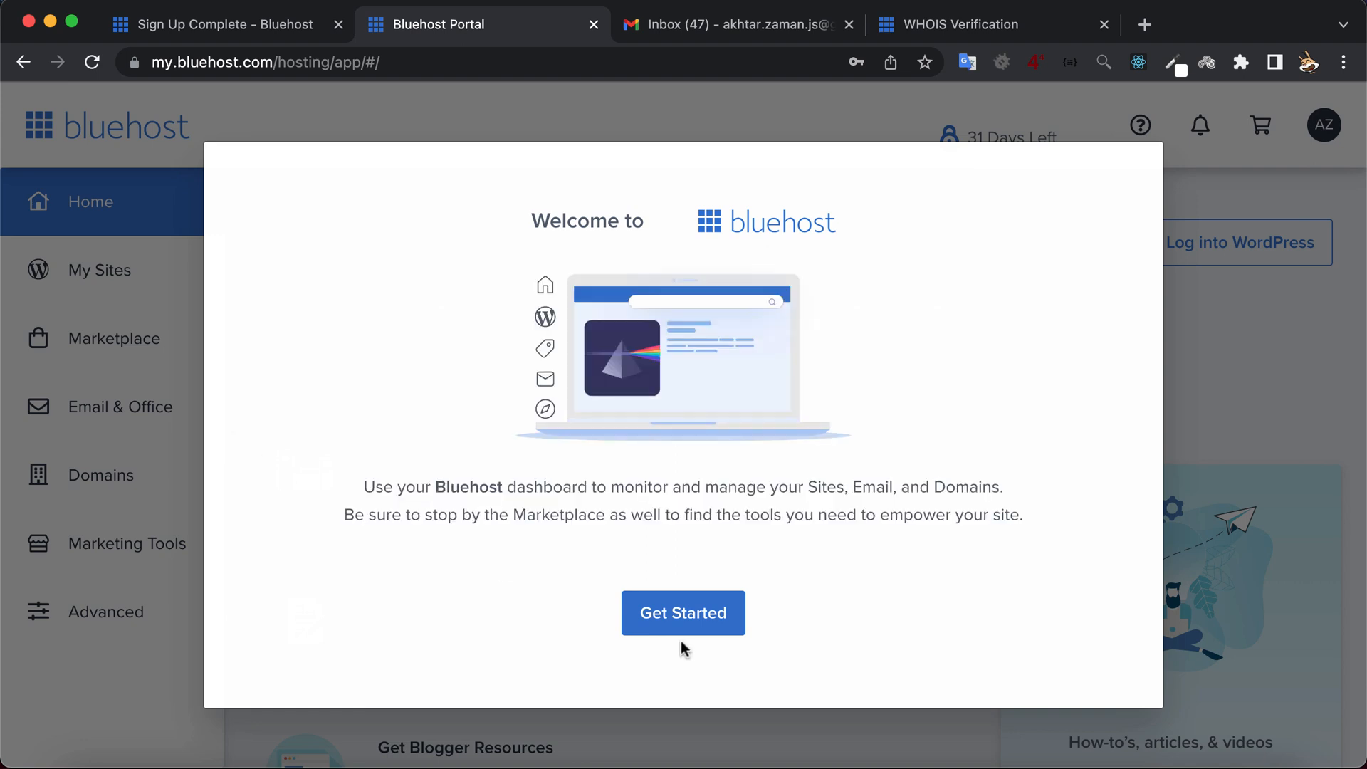
# Step: Get past the welcome message and turn off Domain Privacy + Protection, declining the free trial as well
pyautogui.click(703, 622)
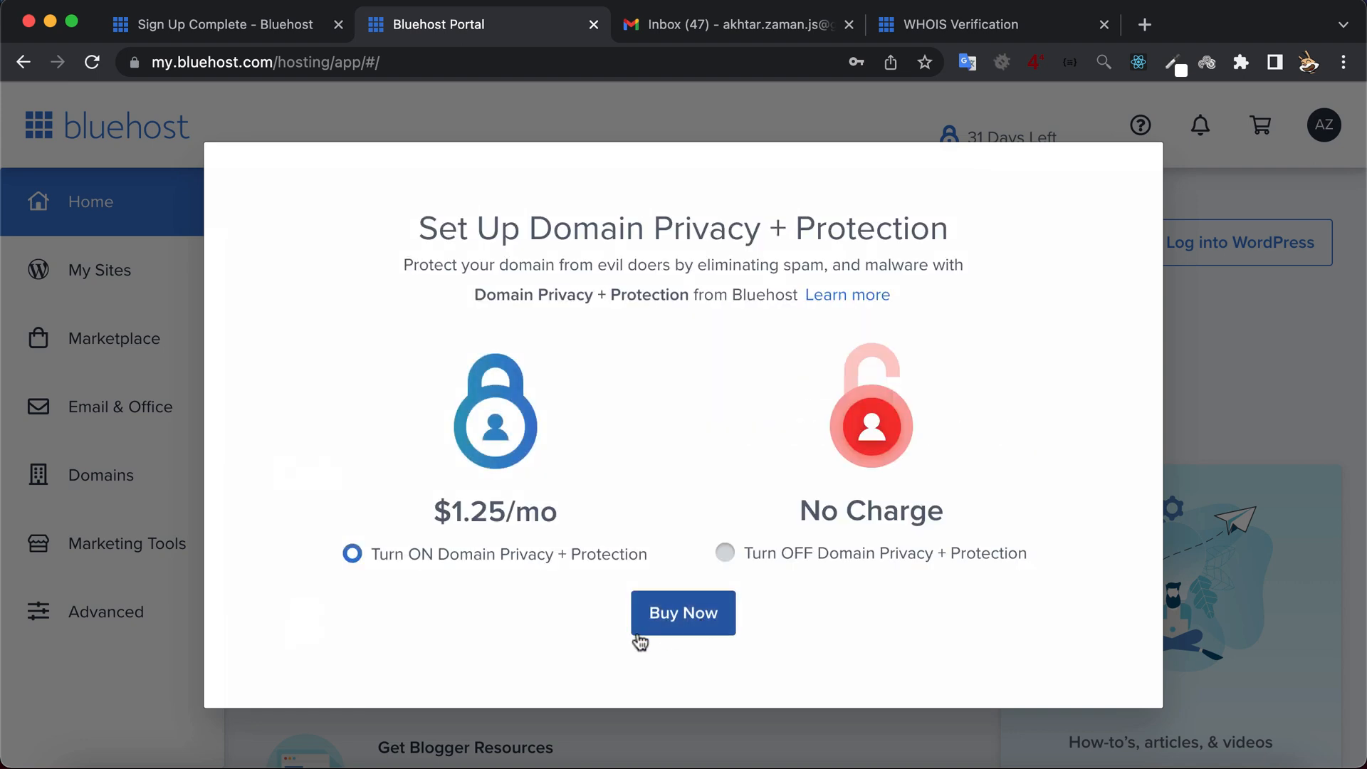
pyautogui.click(724, 554)
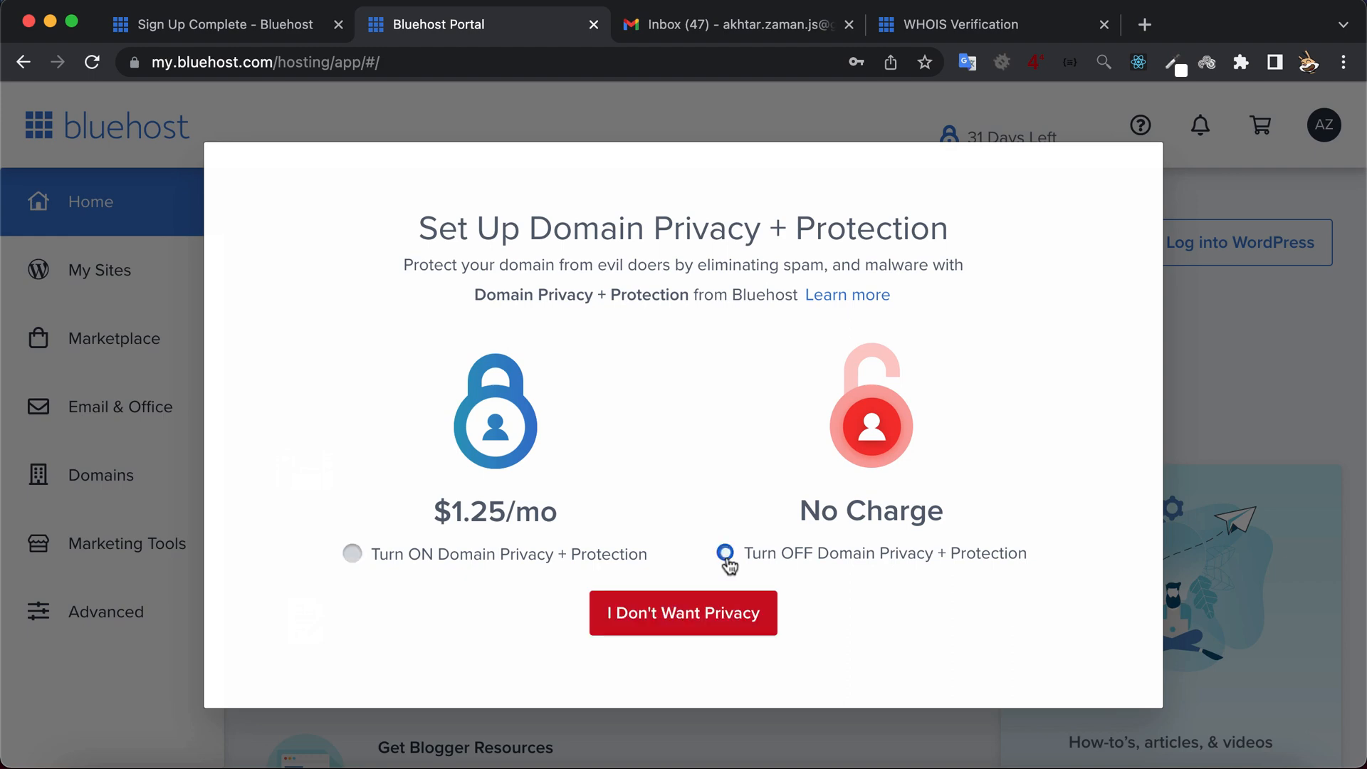
pyautogui.click(702, 612)
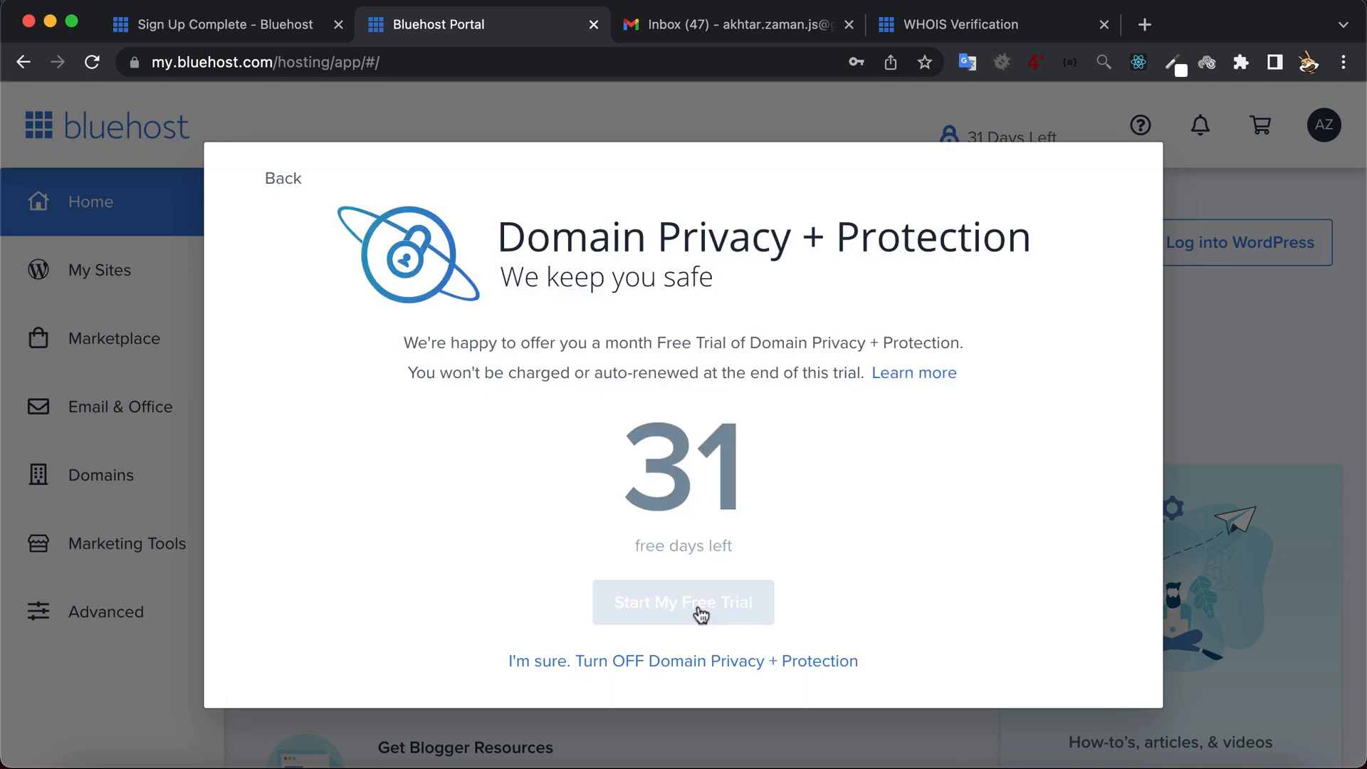
pyautogui.click(558, 663)
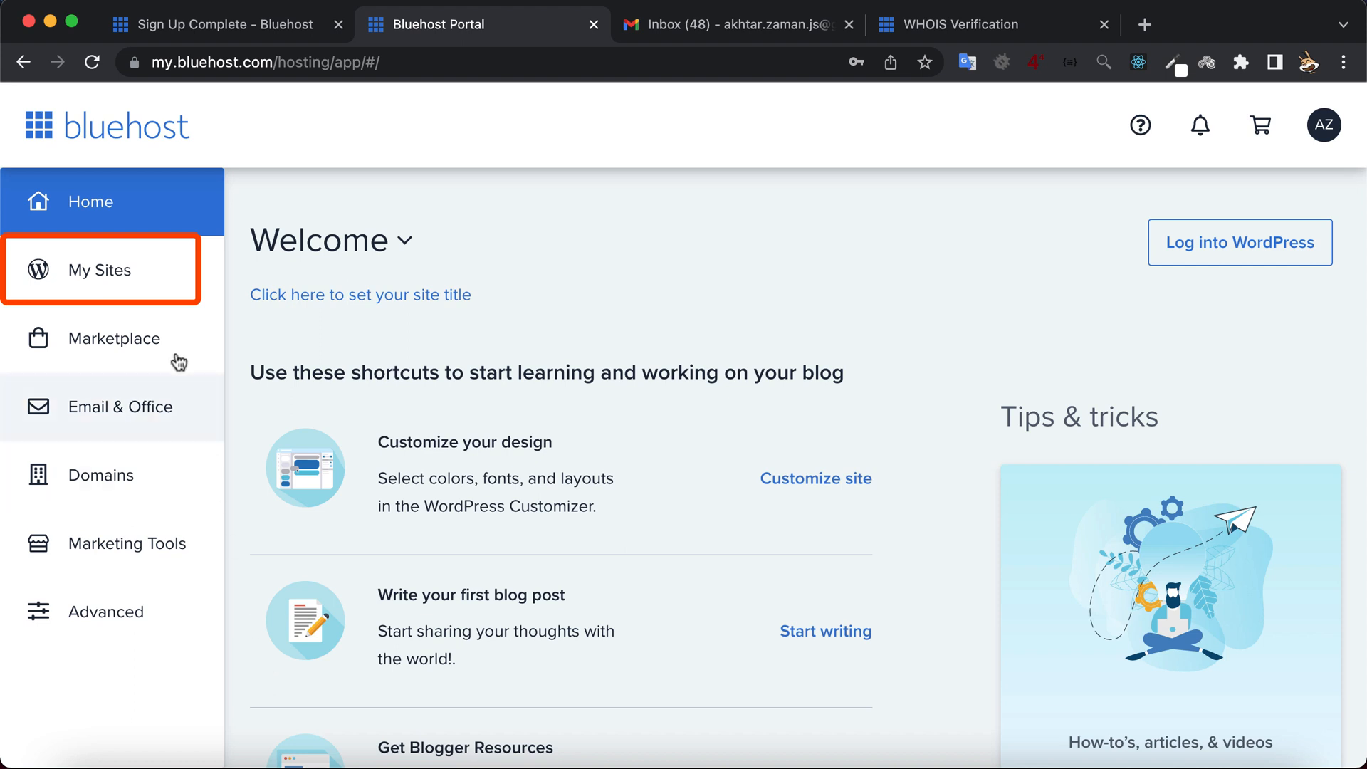
# Step: Open the hosting account's list of sites and view the master-editor.com website
pyautogui.click(123, 280)
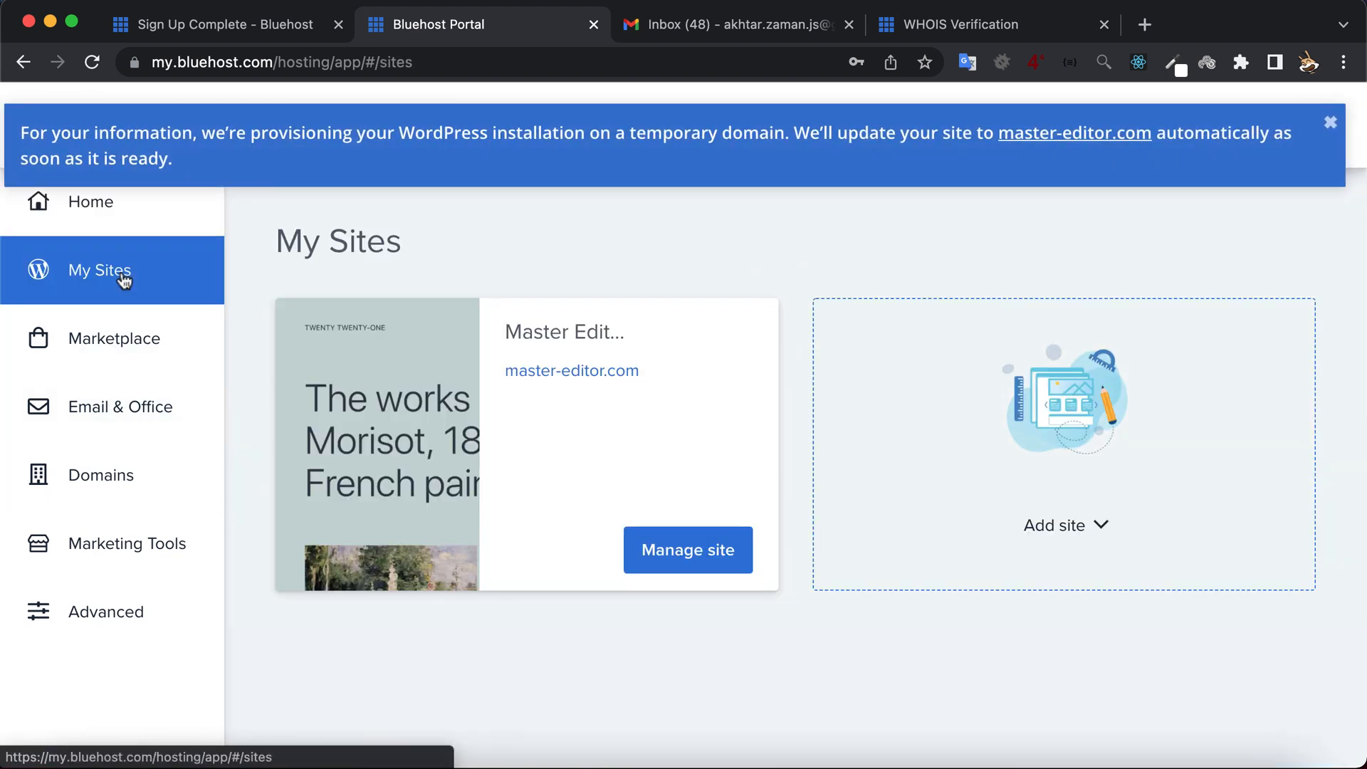
pyautogui.click(554, 372)
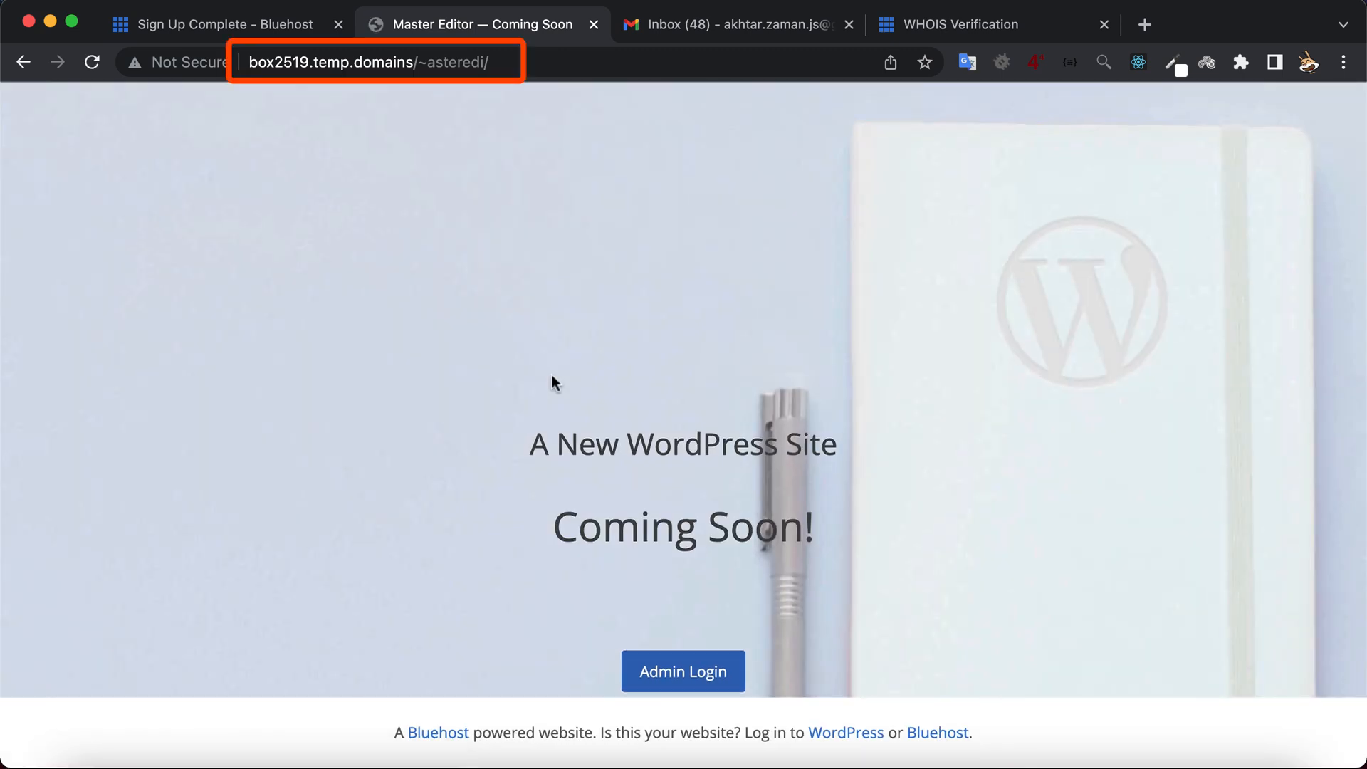
pyautogui.scroll(-2, 553, 382)
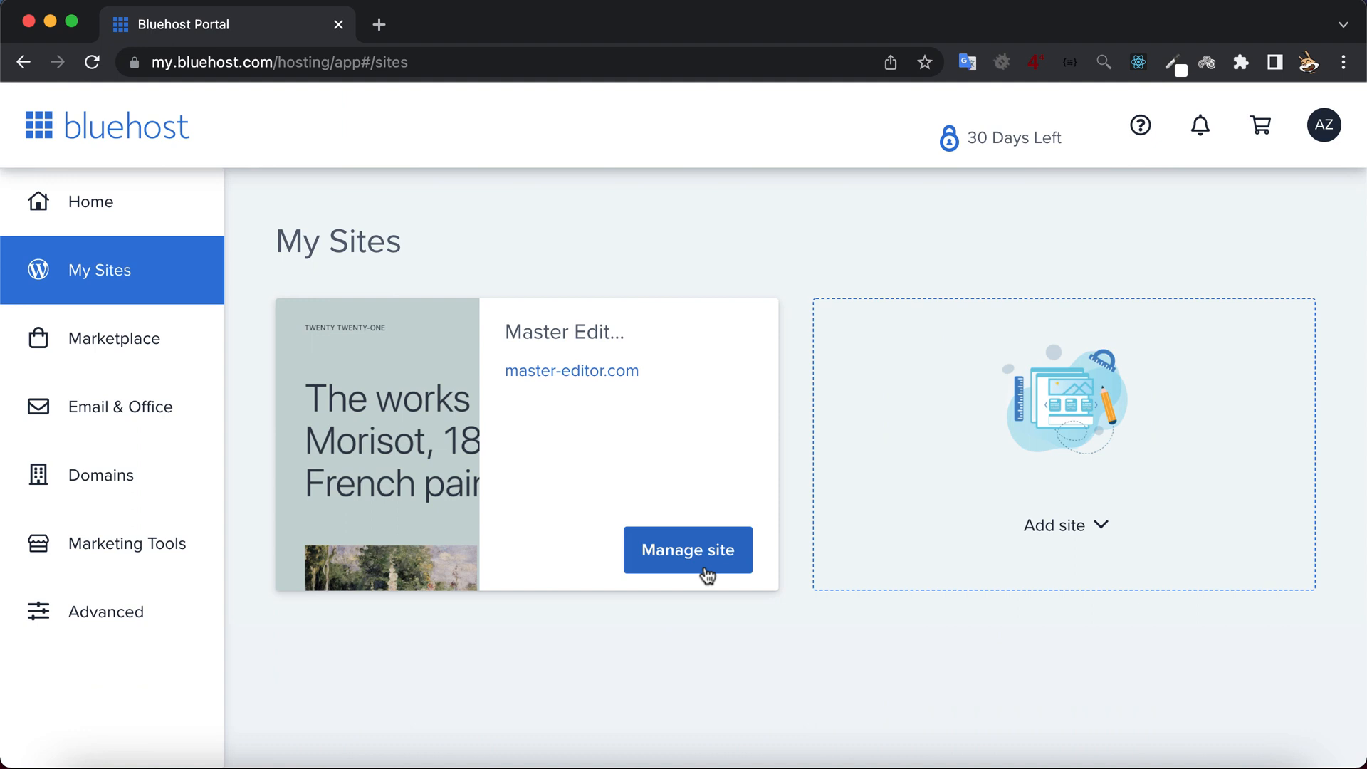
# Step: Open the management page of the Master Editor site and examine its user list and the administrator's account options
pyautogui.click(705, 549)
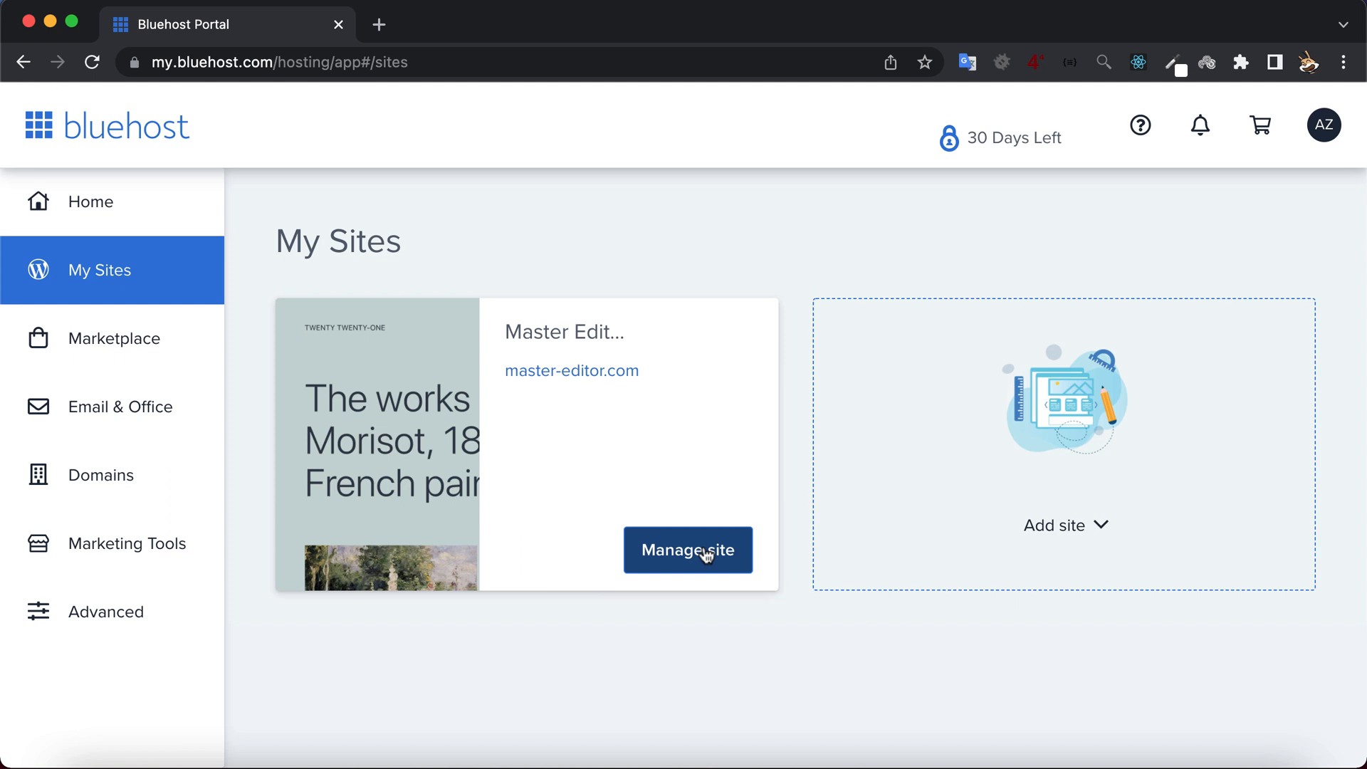
pyautogui.click(705, 553)
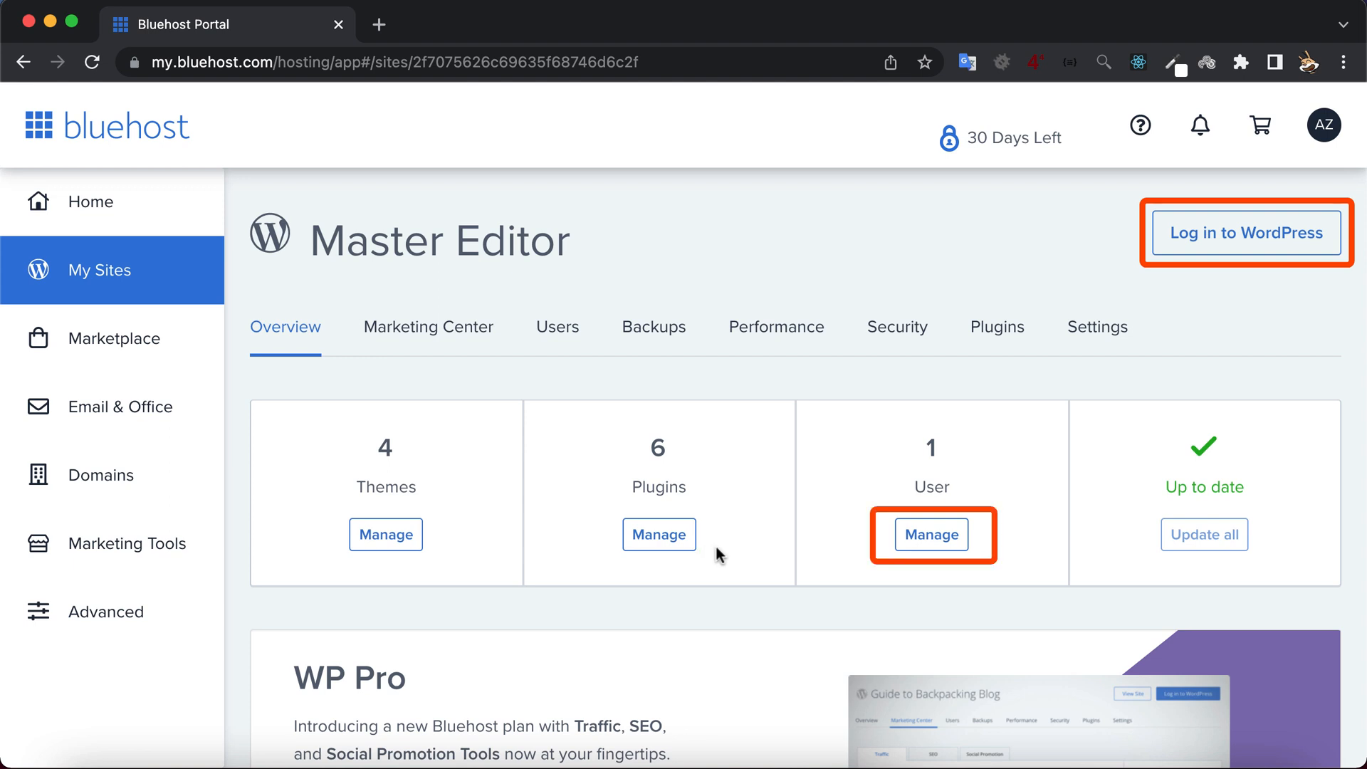
pyautogui.click(932, 535)
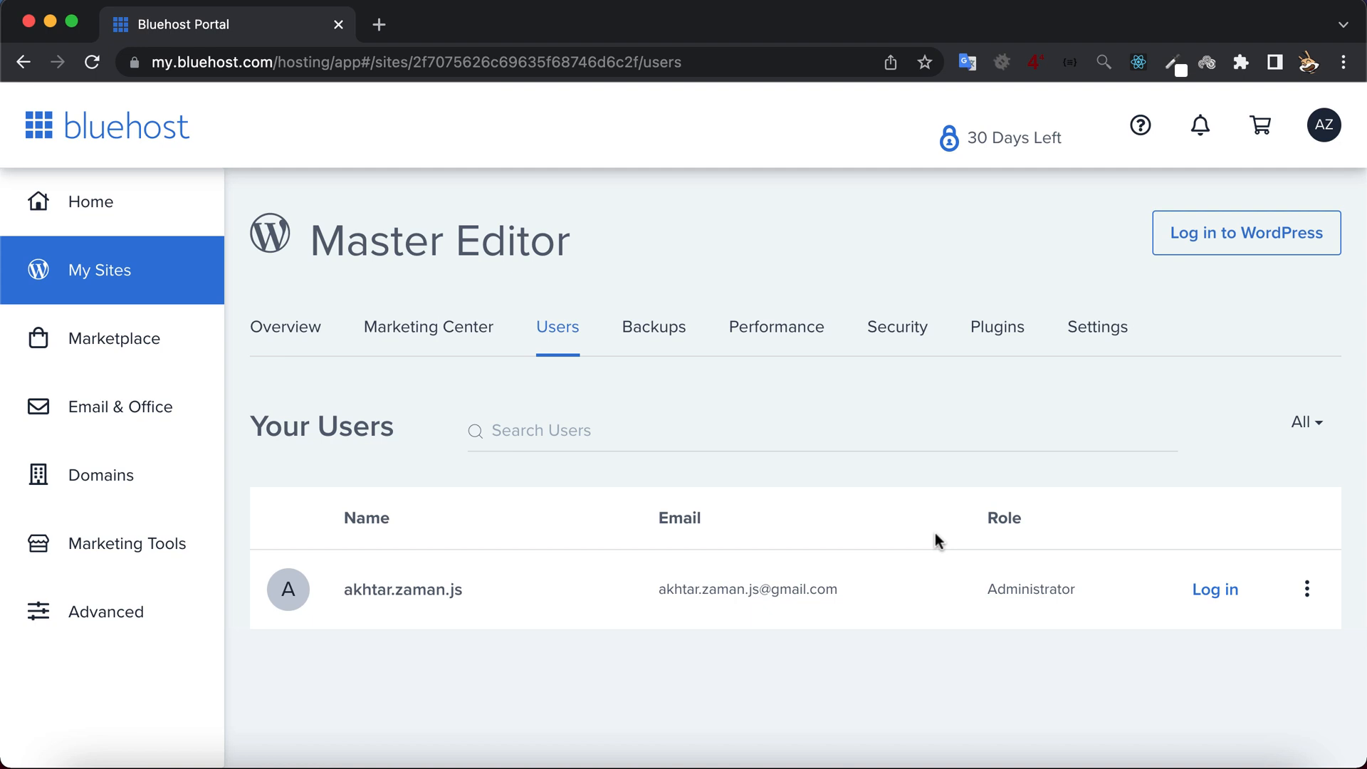
pyautogui.click(1308, 591)
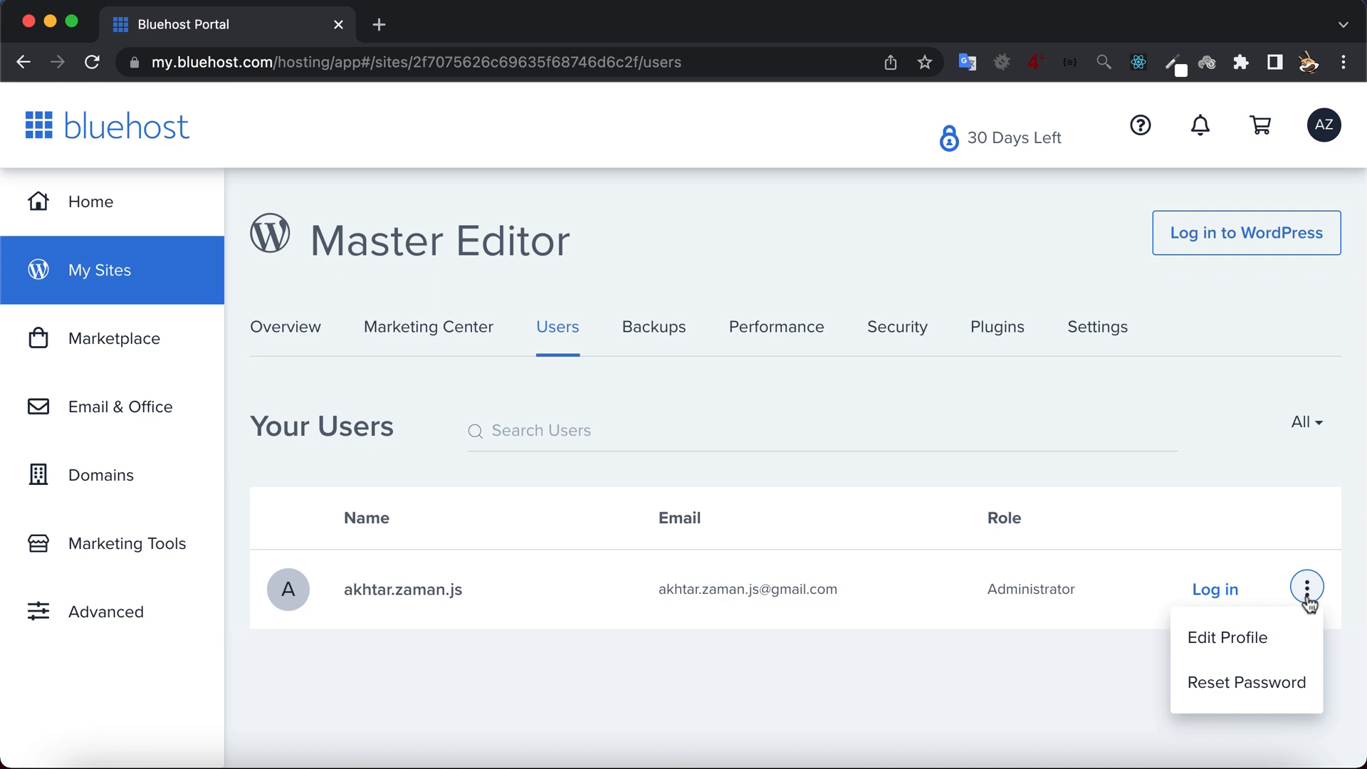
pyautogui.click(1274, 472)
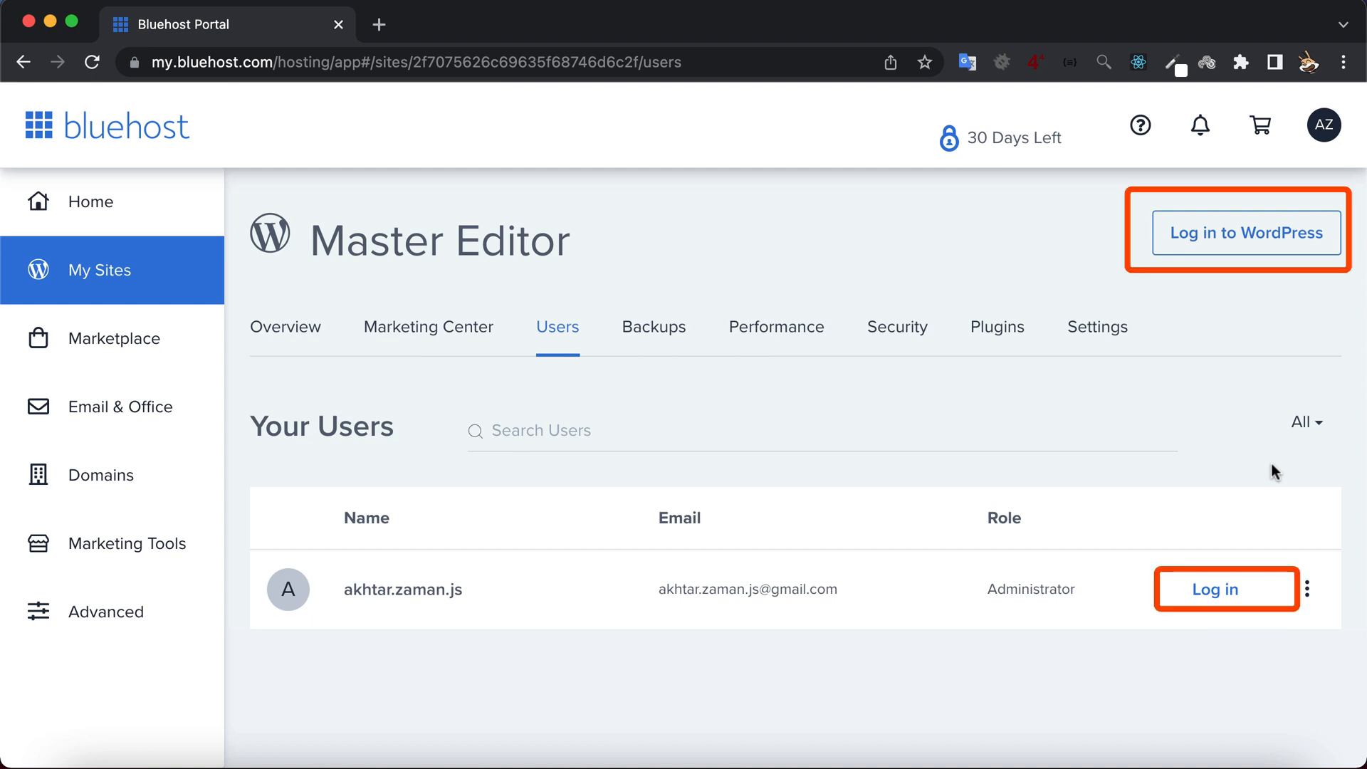
# Step: Log in to the WordPress admin area of the Master Editor site and look through its admin menu
pyautogui.click(1236, 236)
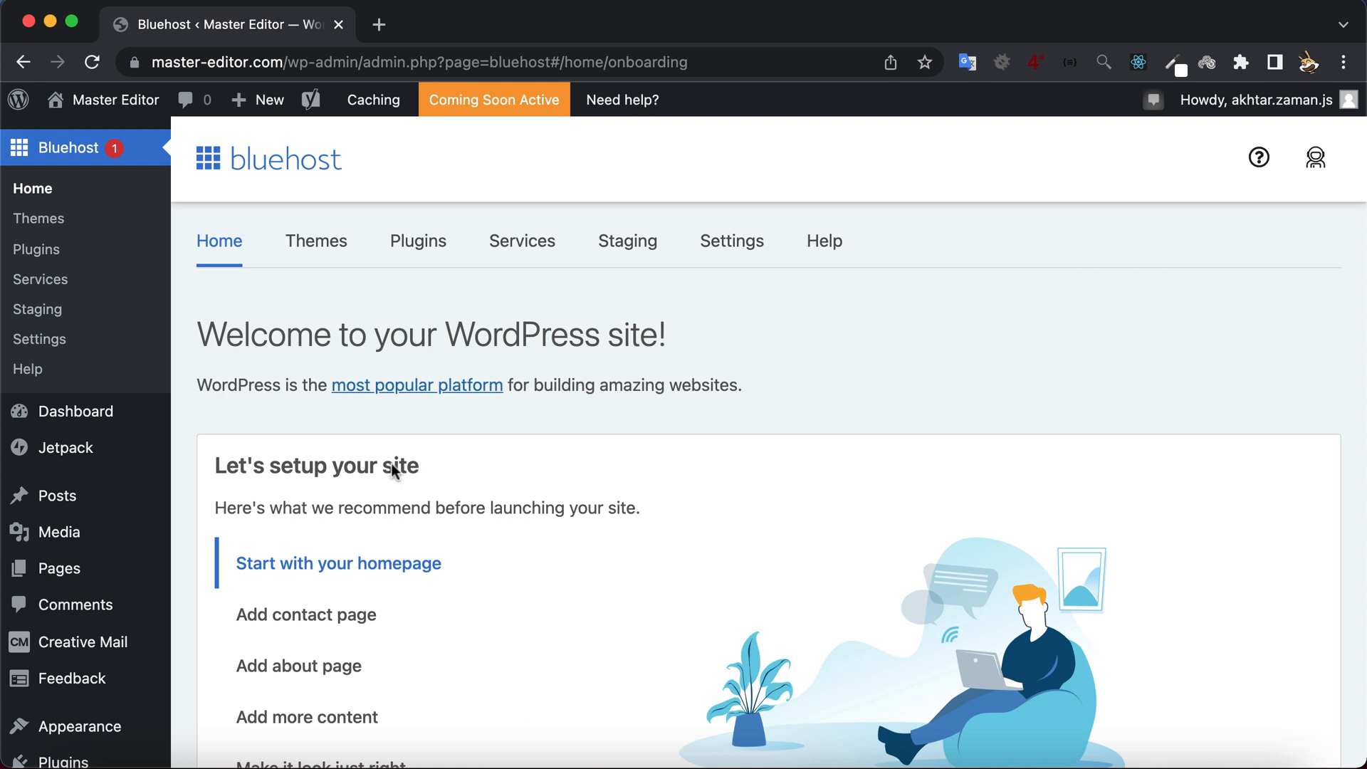
pyautogui.scroll(-5, 178, 531)
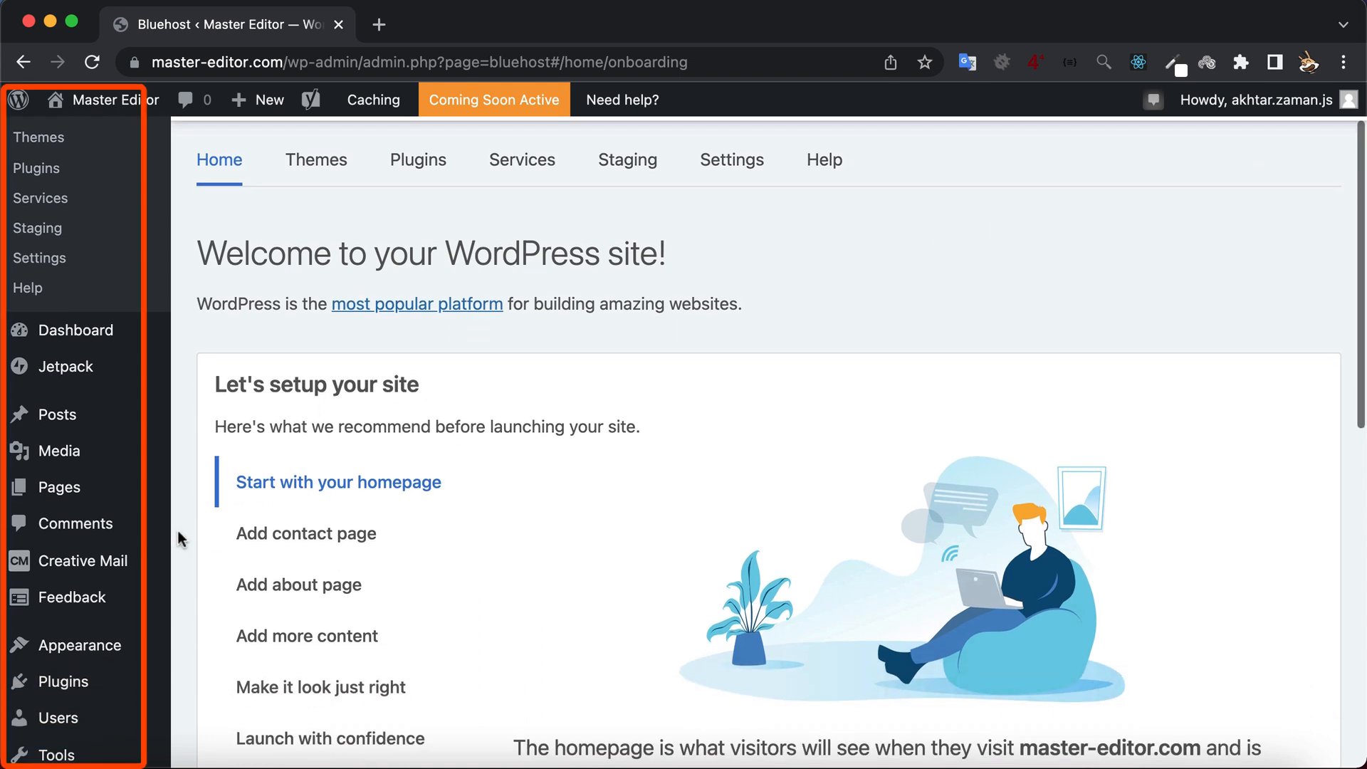
pyautogui.scroll(-2, 178, 531)
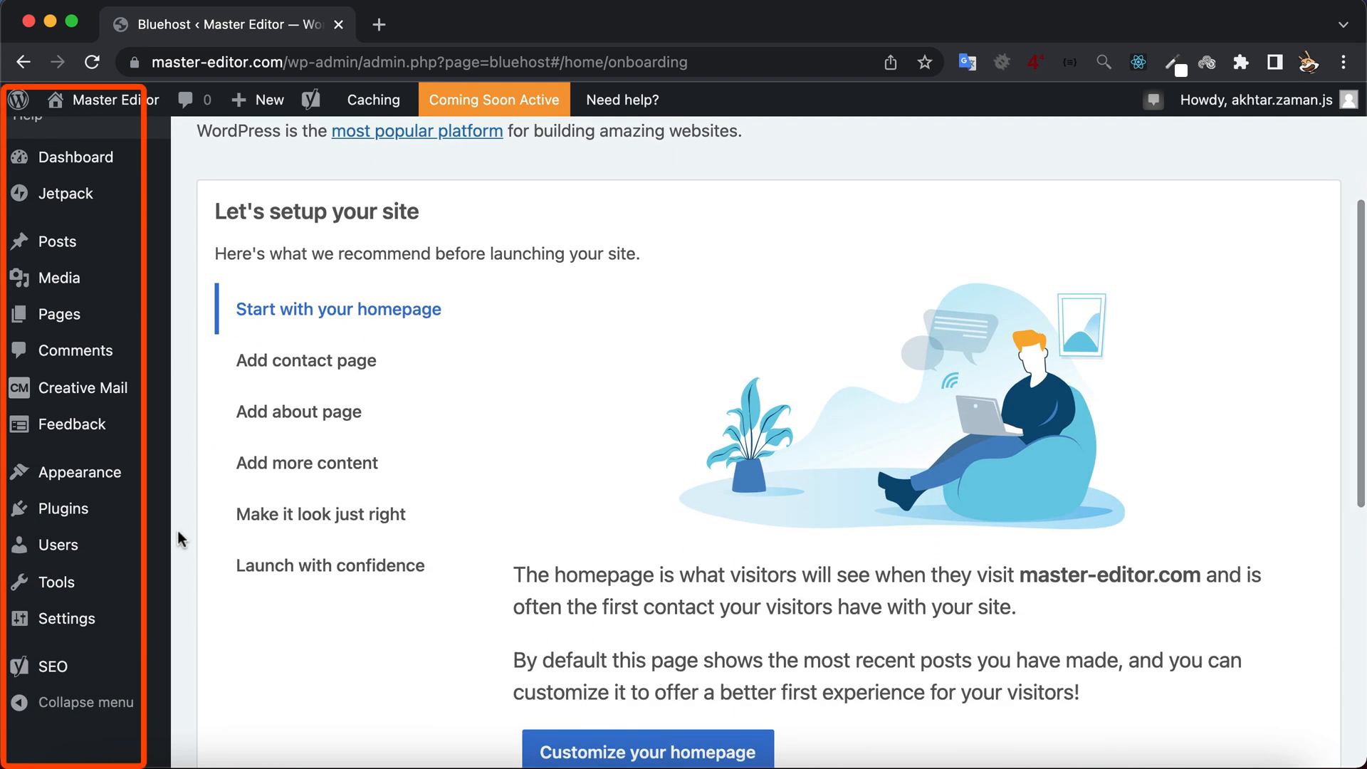
# Step: List all WordPress users and open the administrator's profile for editing
pyautogui.moveTo(144, 548)
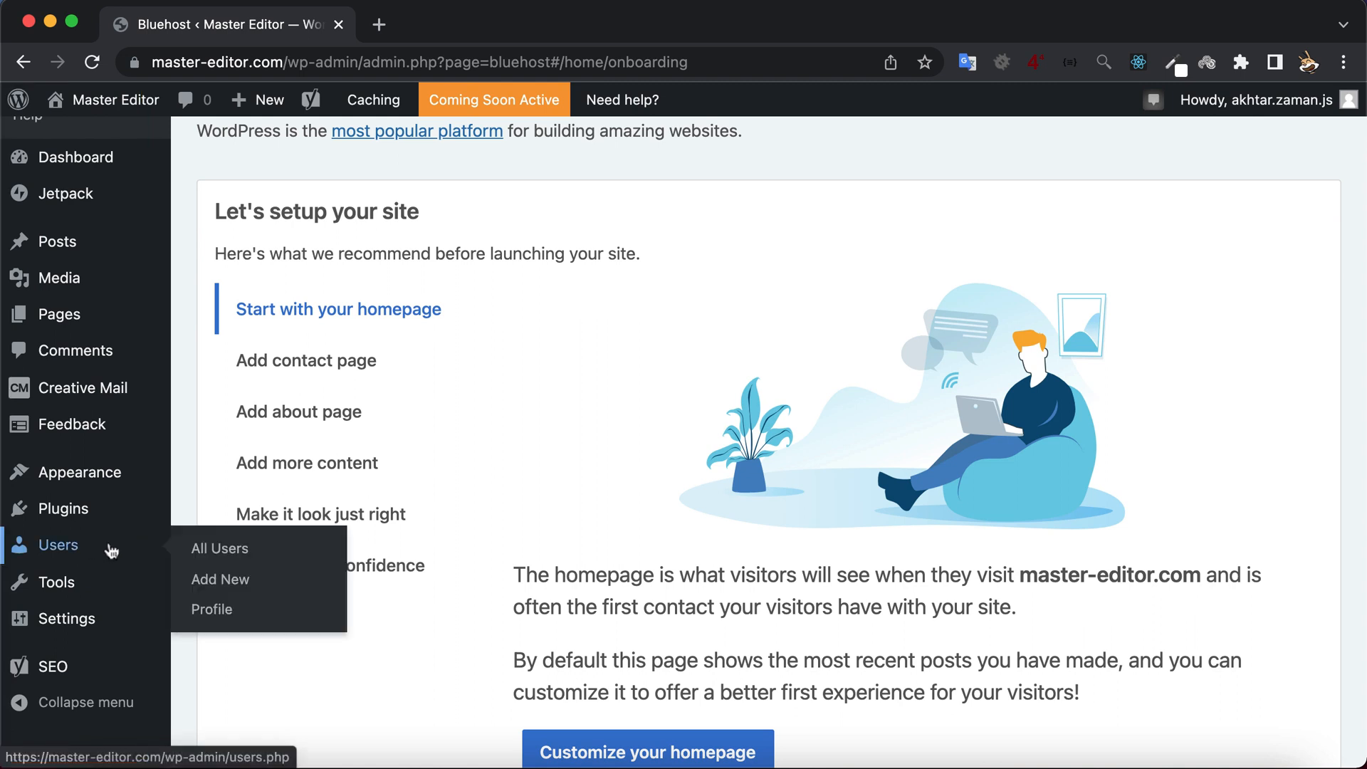
pyautogui.click(206, 551)
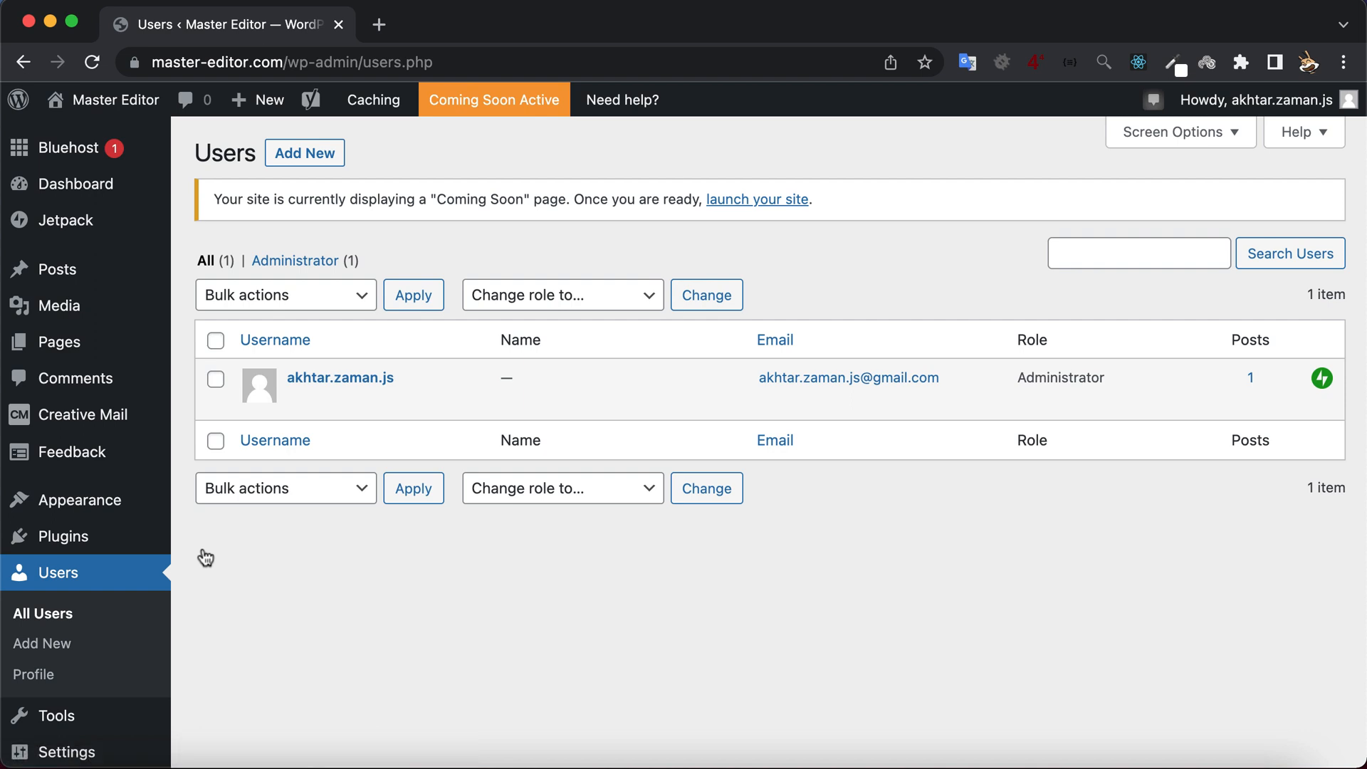
pyautogui.moveTo(269, 373)
pyautogui.click(300, 404)
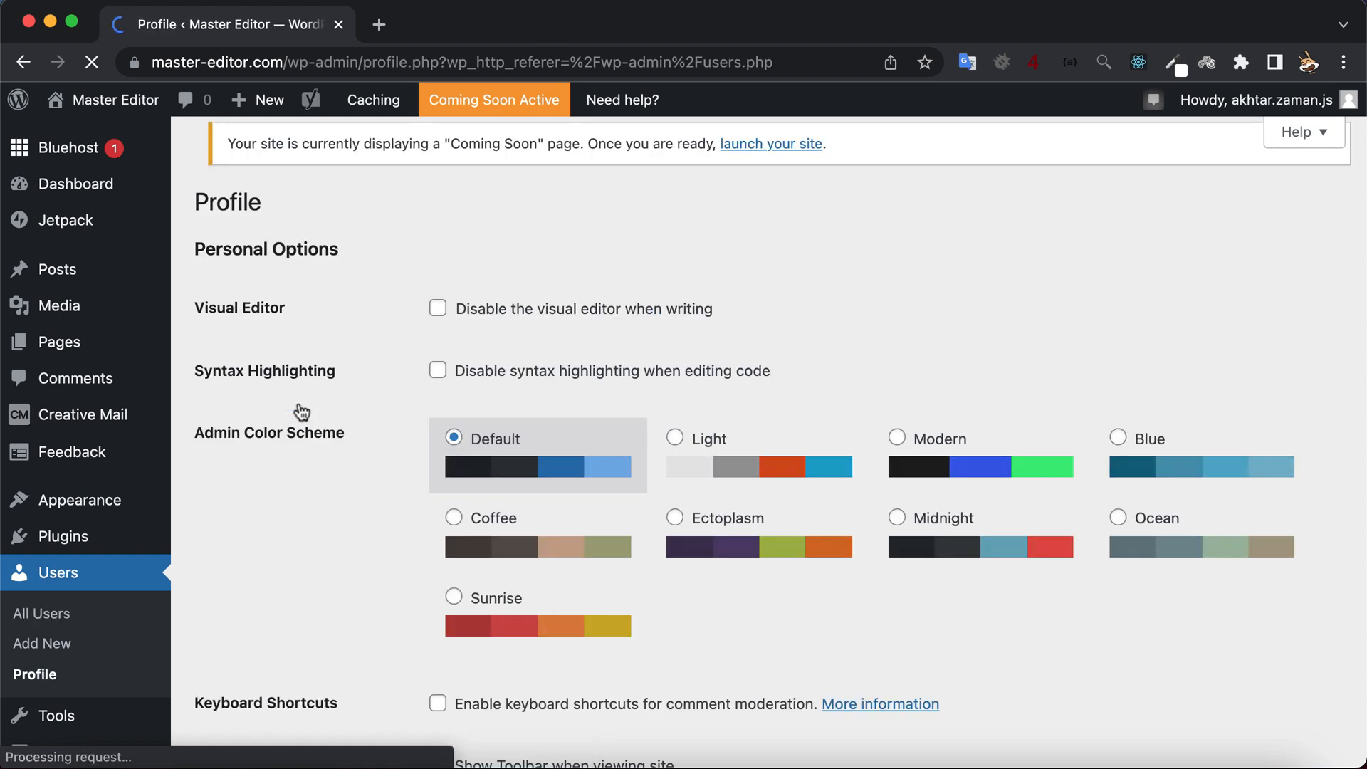
# Step: Examine the administrator's profile settings down to the Yoast SEO section and generate a new password under Account Management
pyautogui.scroll(-10, 302, 412)
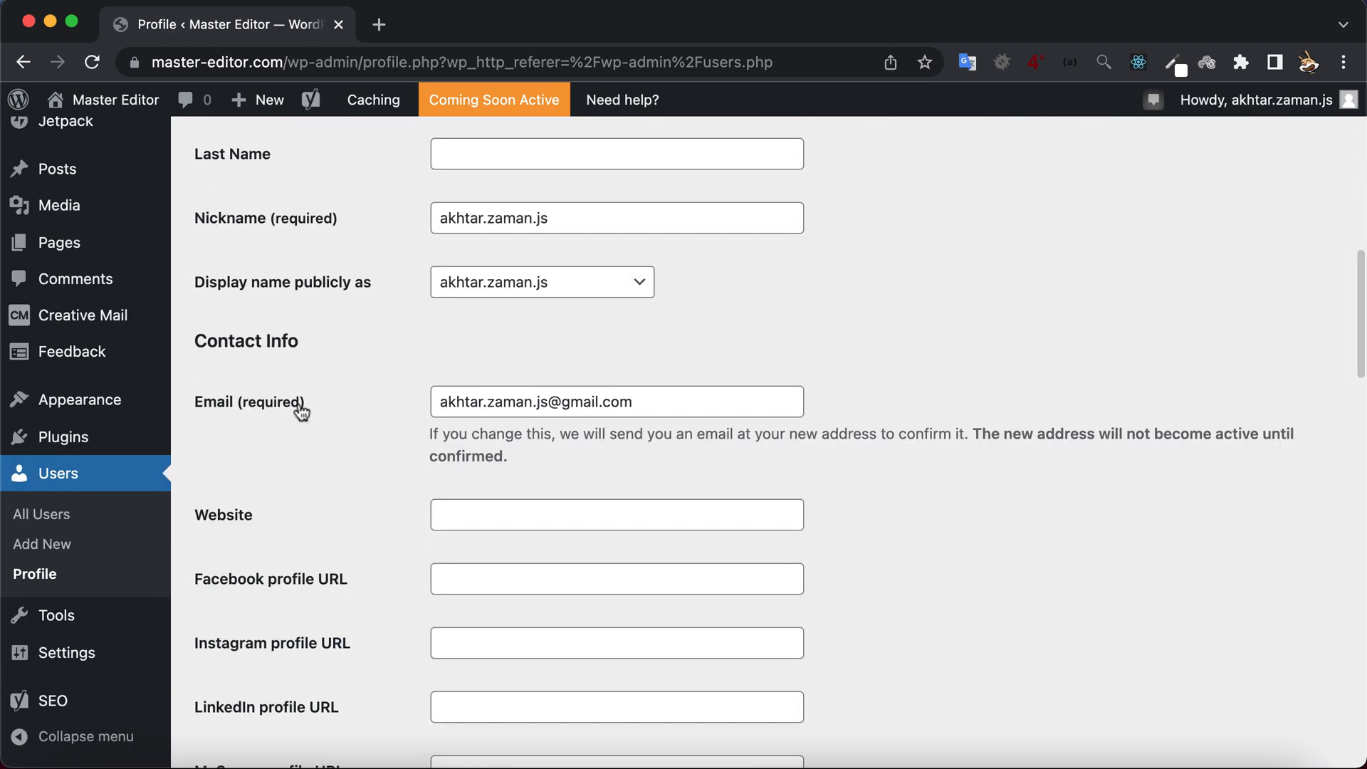
pyautogui.scroll(-9, 302, 412)
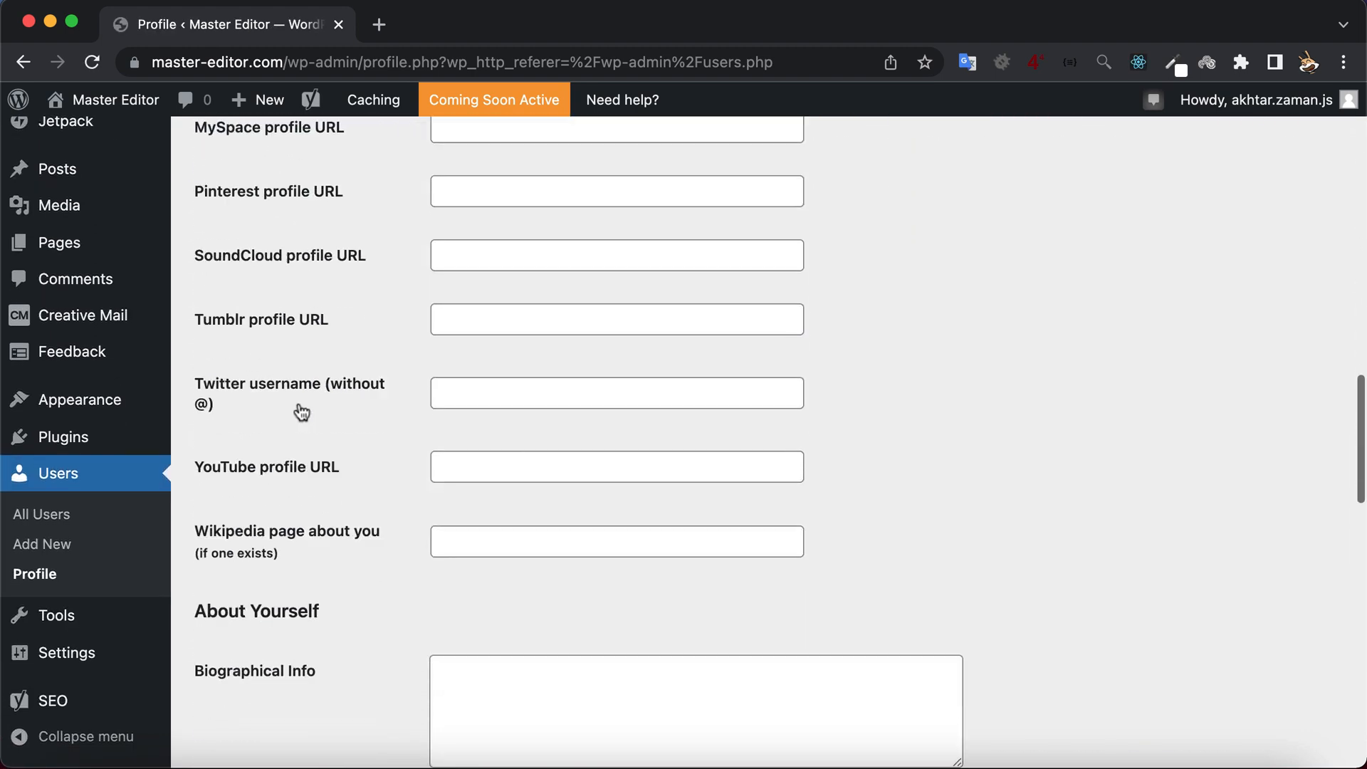
pyautogui.scroll(-7, 302, 411)
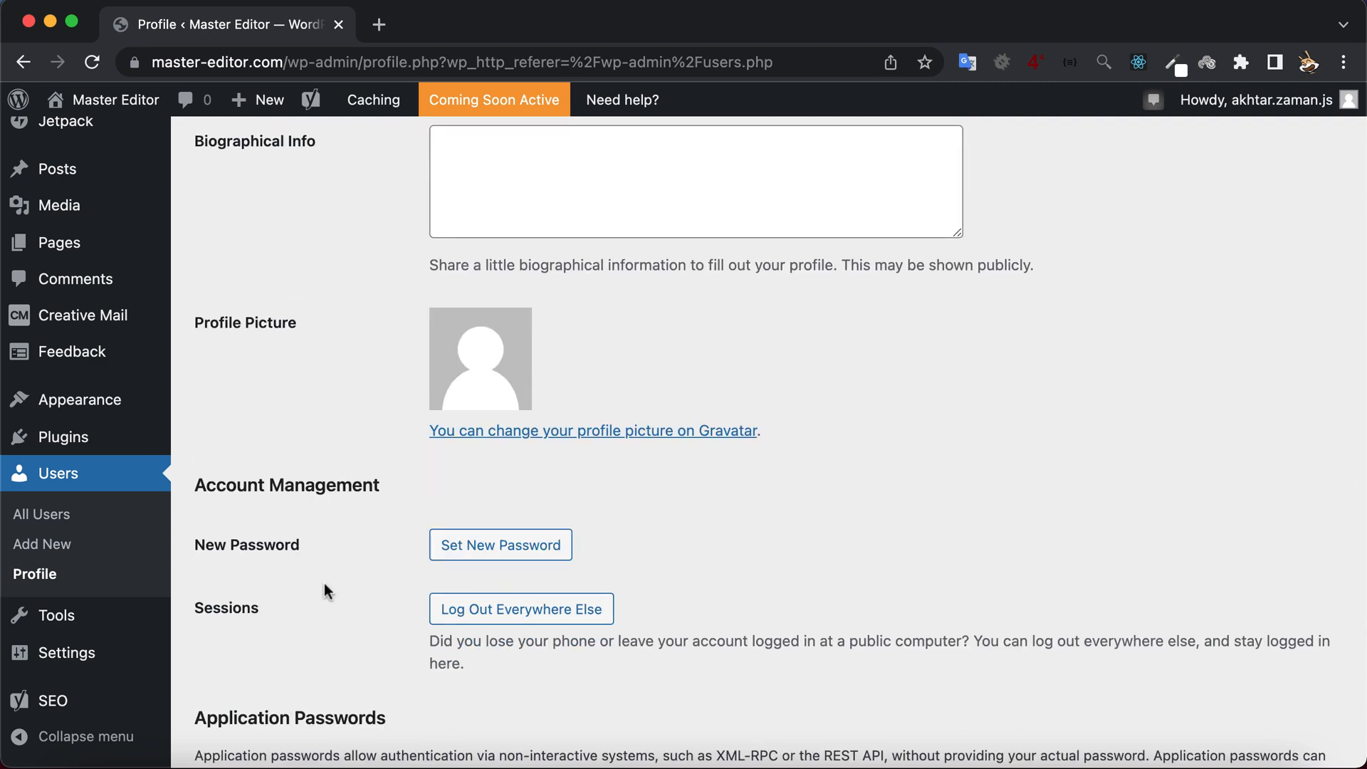
pyautogui.click(527, 555)
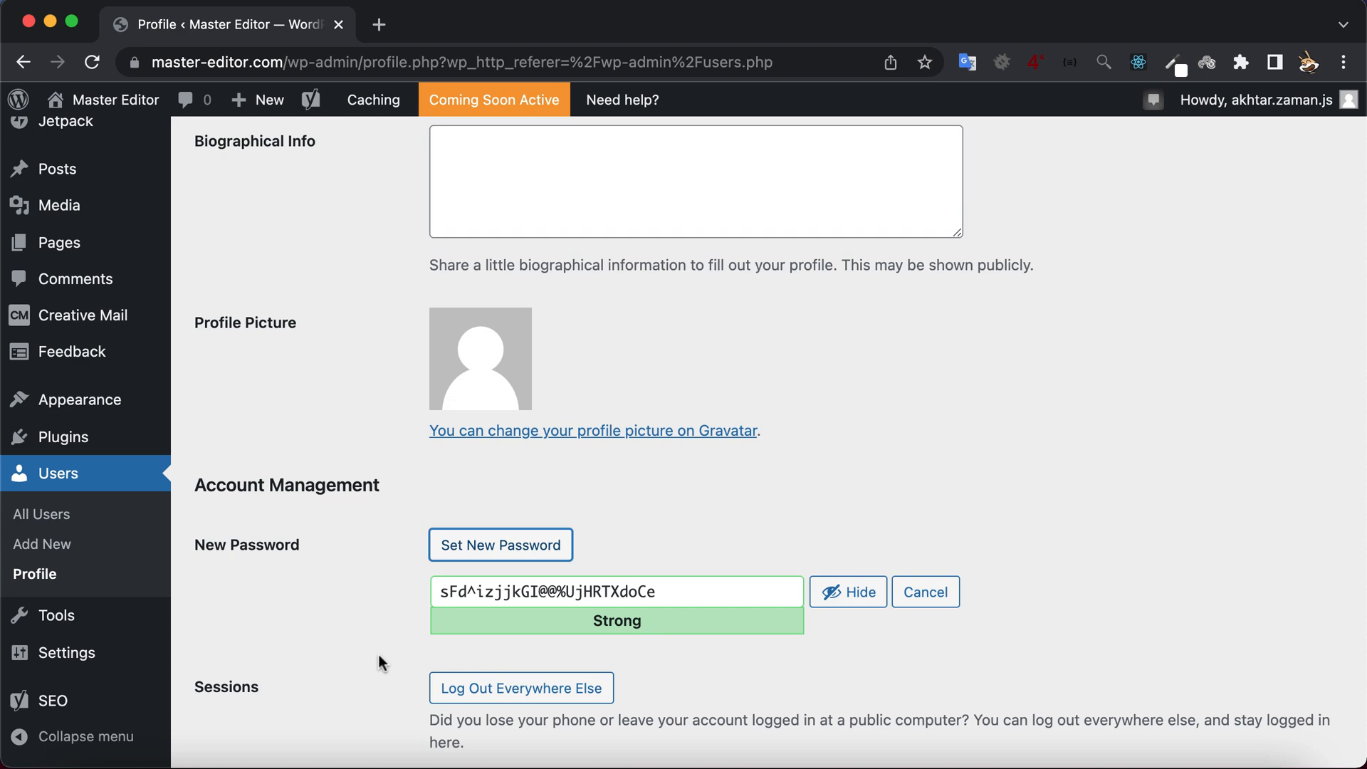
pyautogui.scroll(-13, 379, 662)
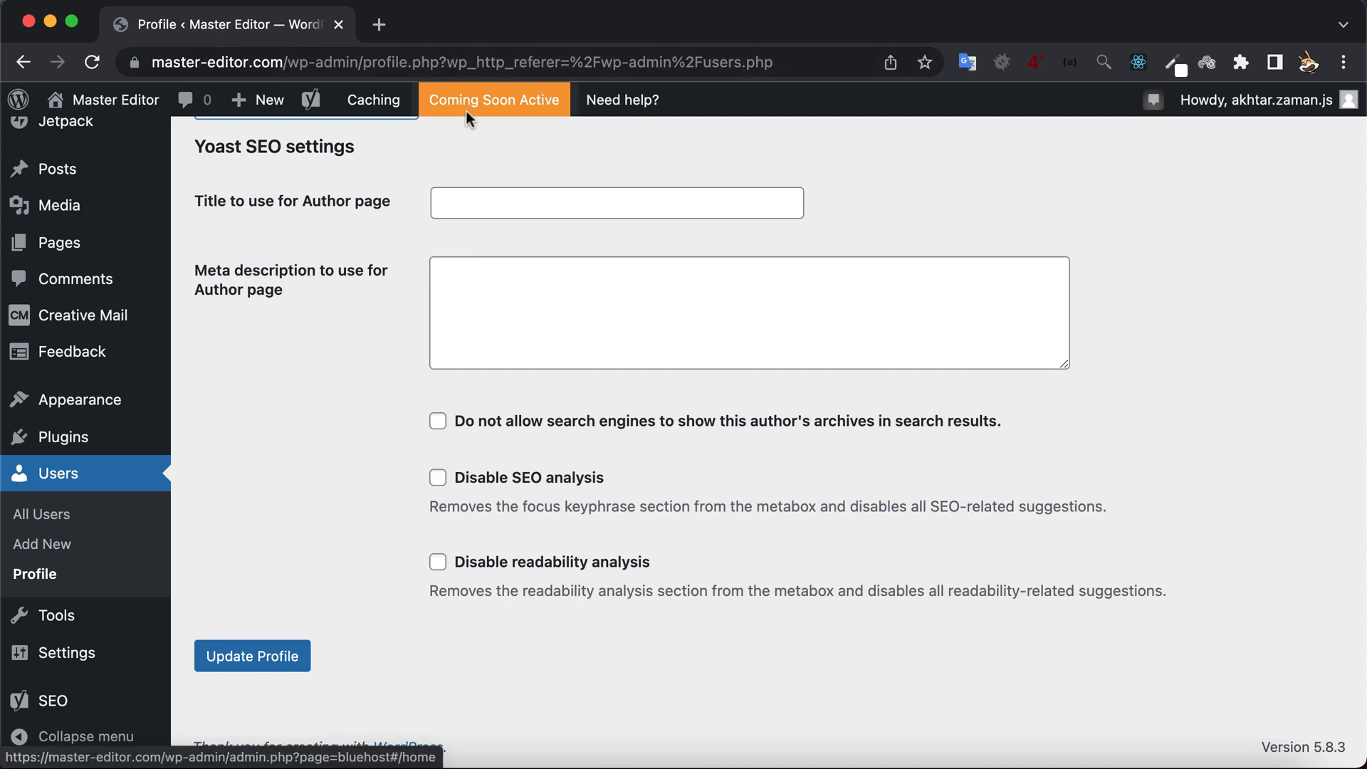
pyautogui.scroll(15, 348, 224)
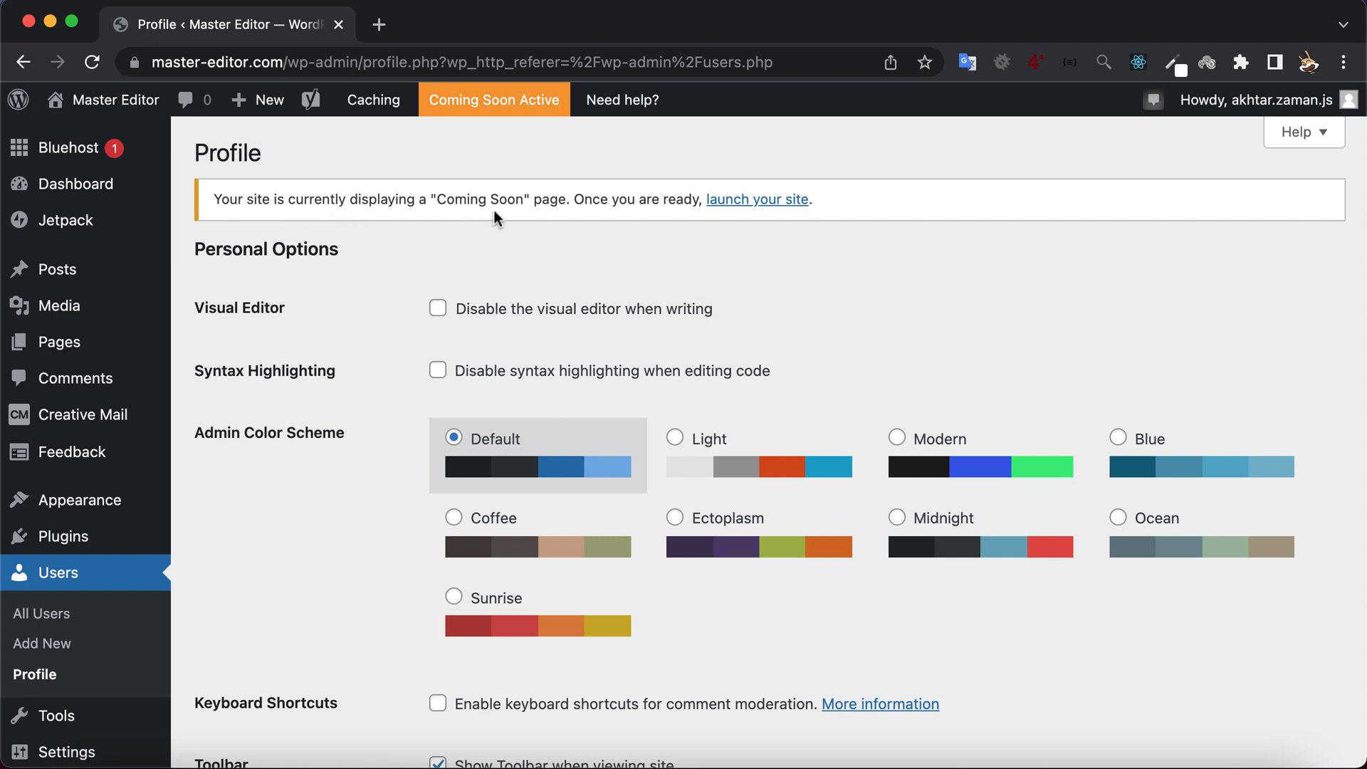
# Step: Leave the profile without saving and launch the site from the Bluehost setup checklist's "Launch with confidence" section
pyautogui.click(736, 201)
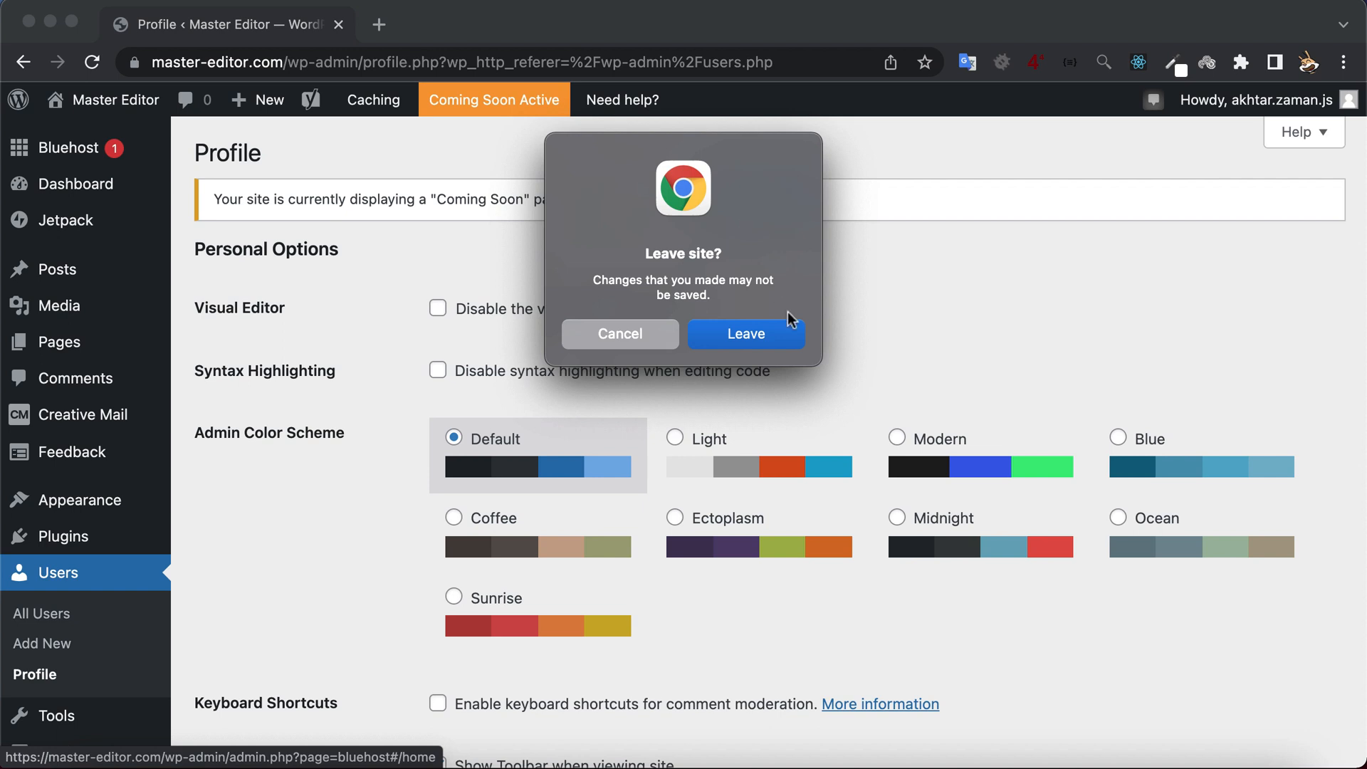
pyautogui.click(787, 334)
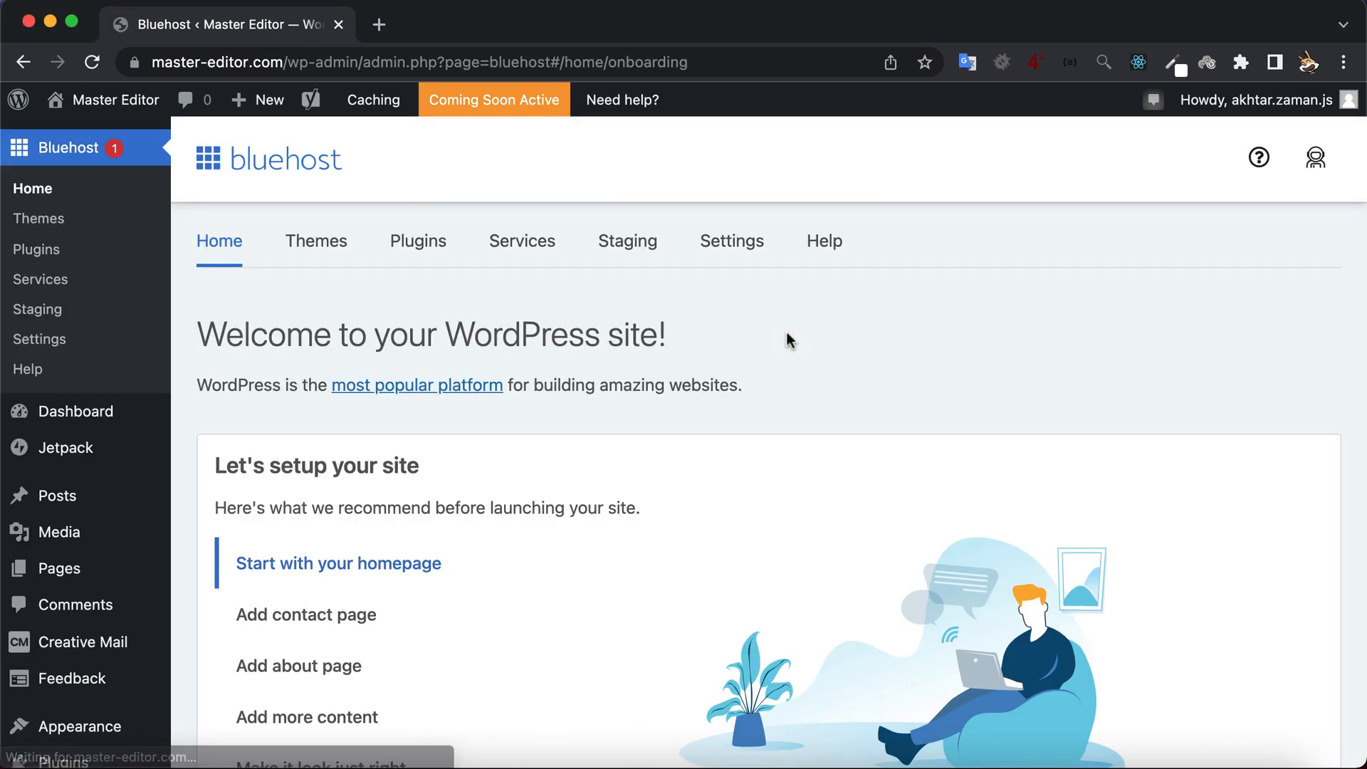
pyautogui.scroll(-3, 680, 491)
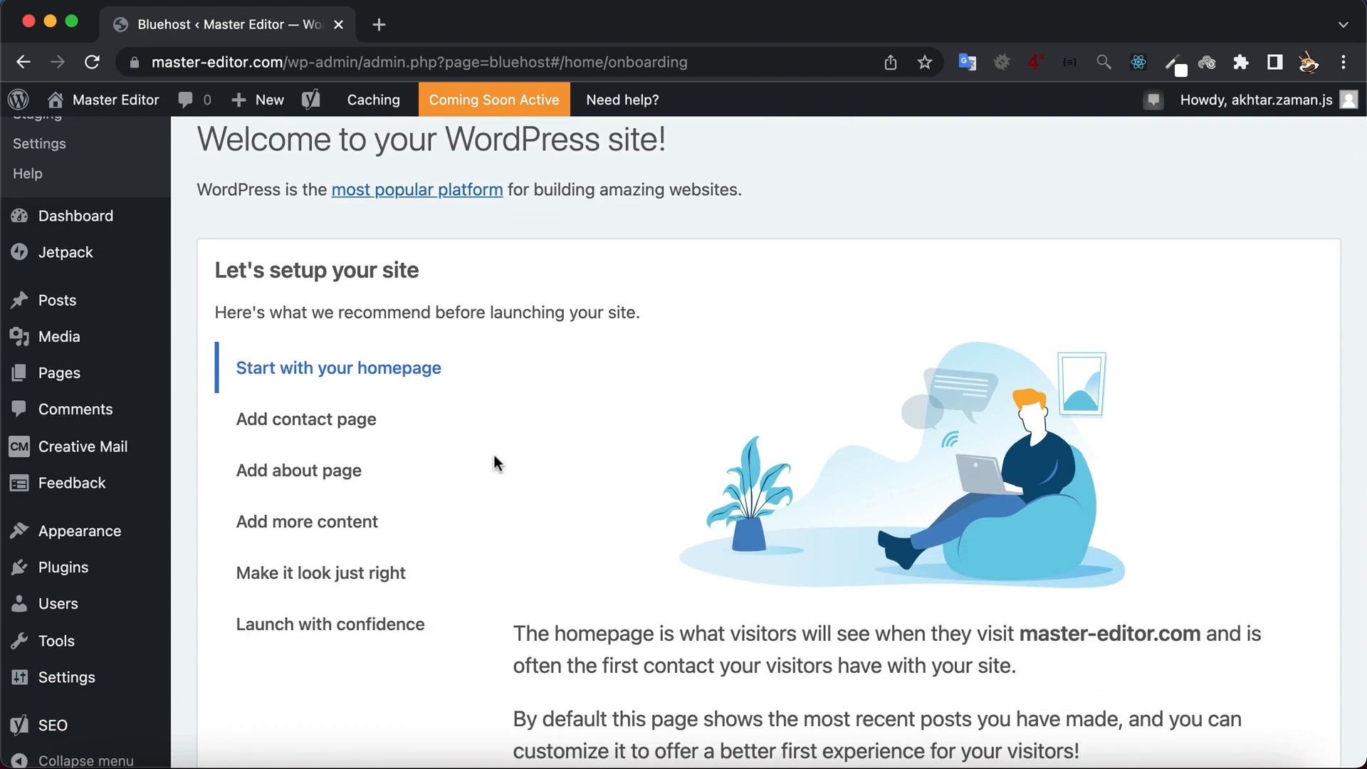
pyautogui.click(377, 623)
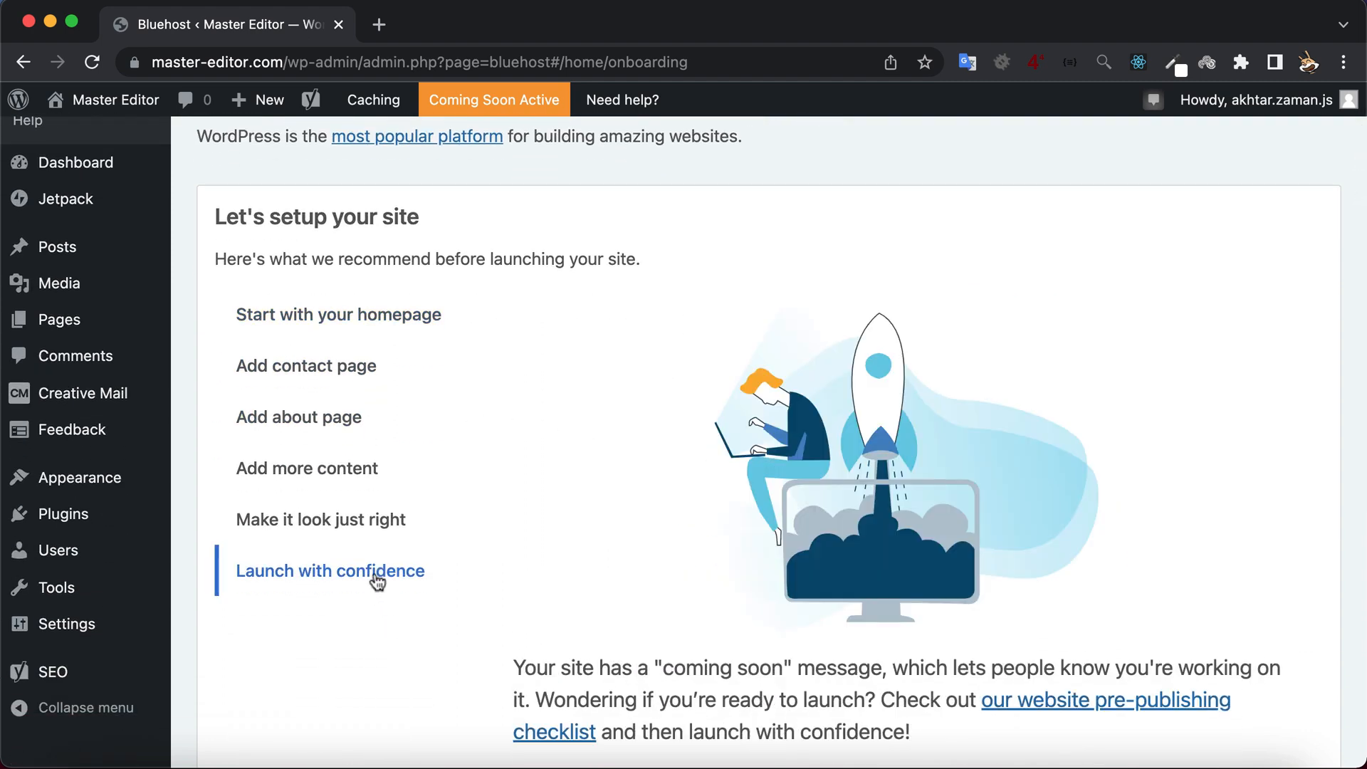
pyautogui.scroll(-2, 417, 624)
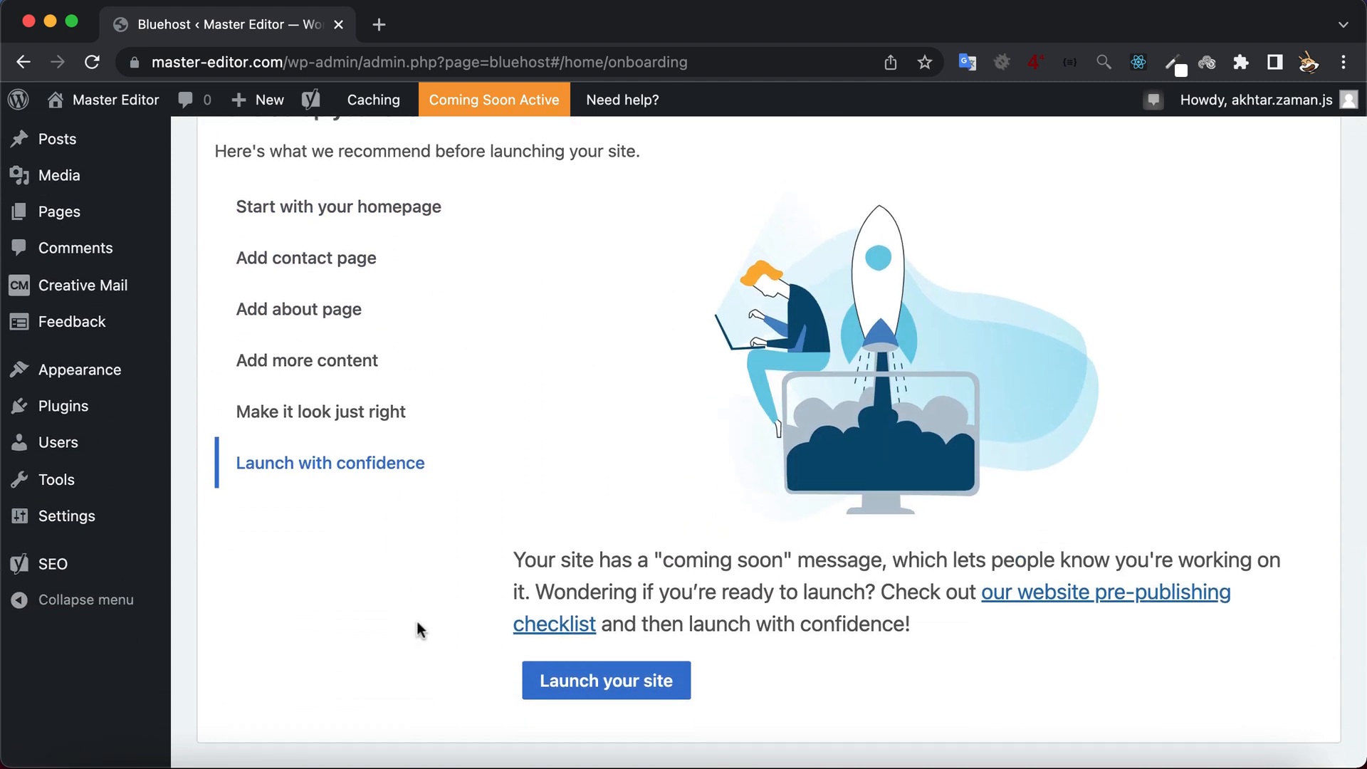
pyautogui.scroll(-2, 418, 625)
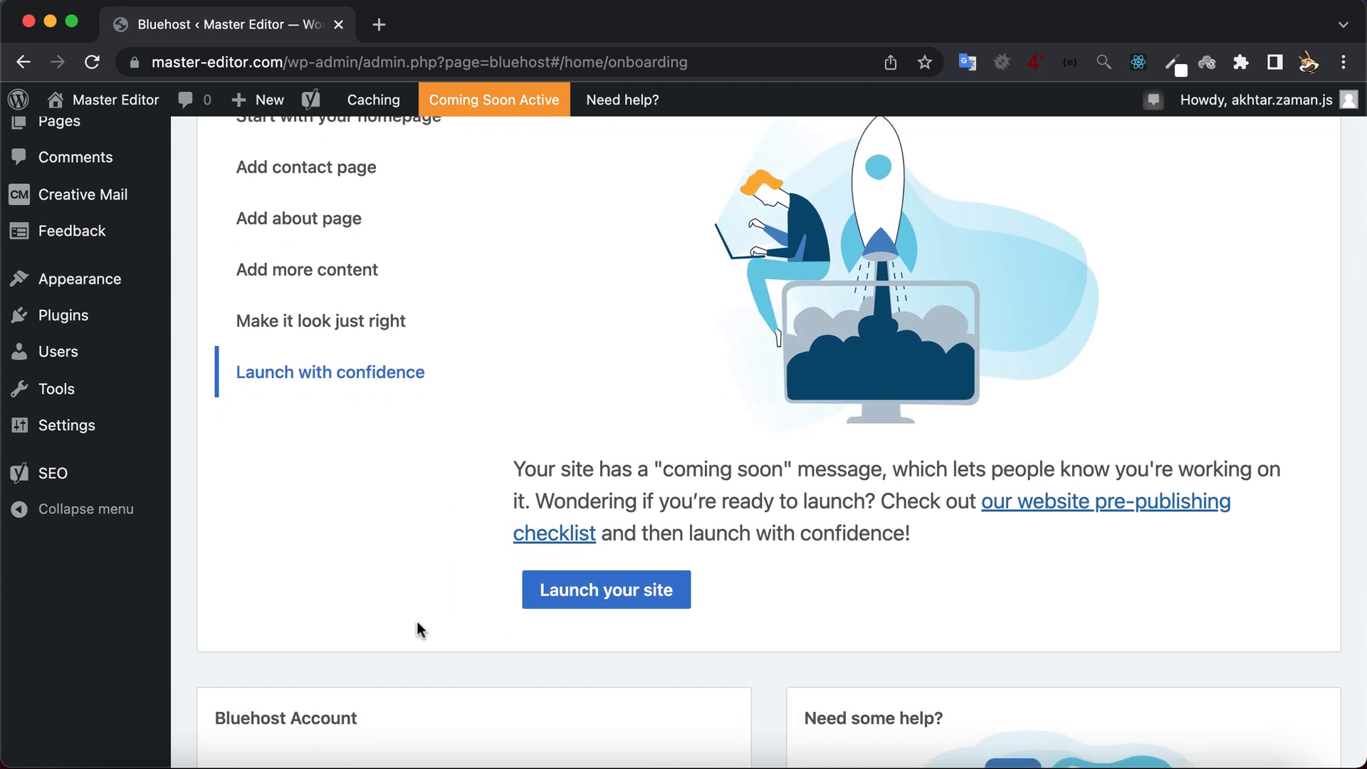
pyautogui.click(568, 597)
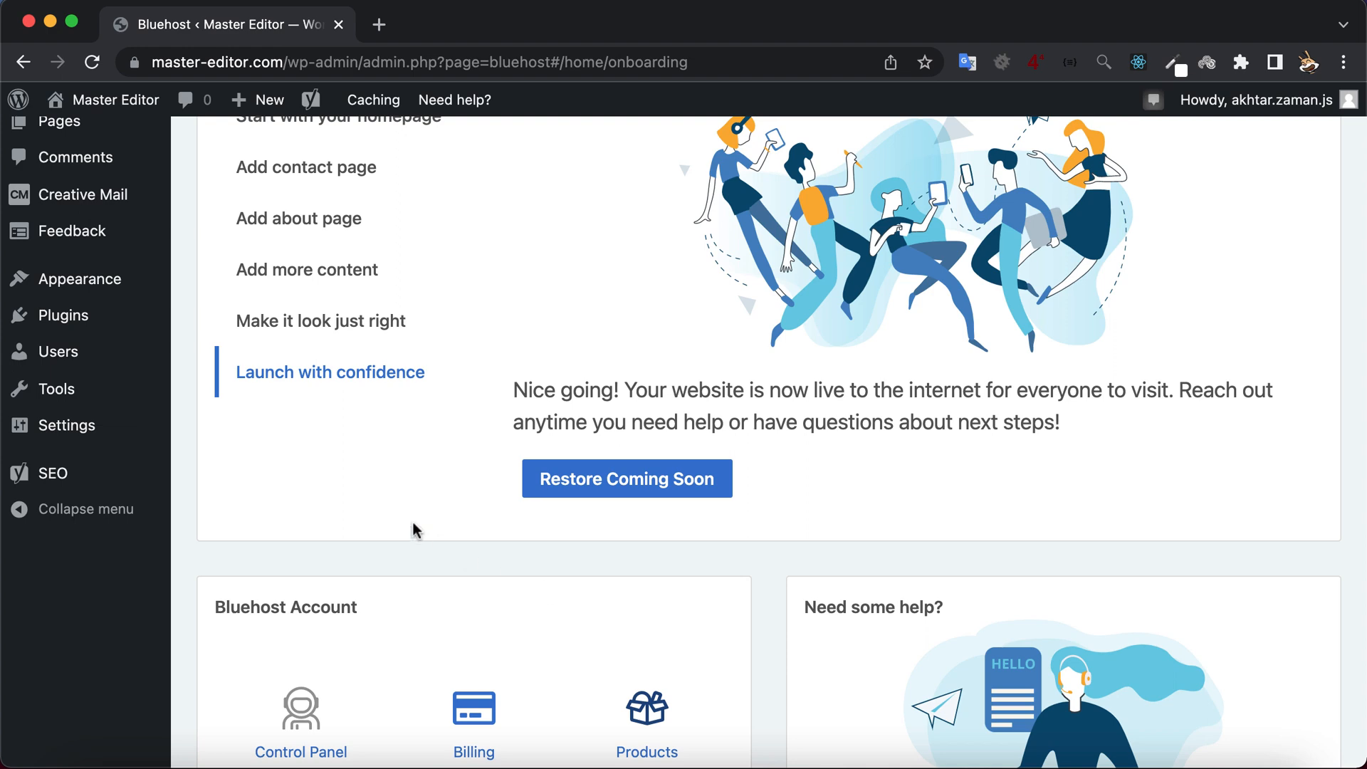
# Step: Copy the WordPress Address from the General Settings and open it in a new tab to view the site's home page
pyautogui.moveTo(114, 435)
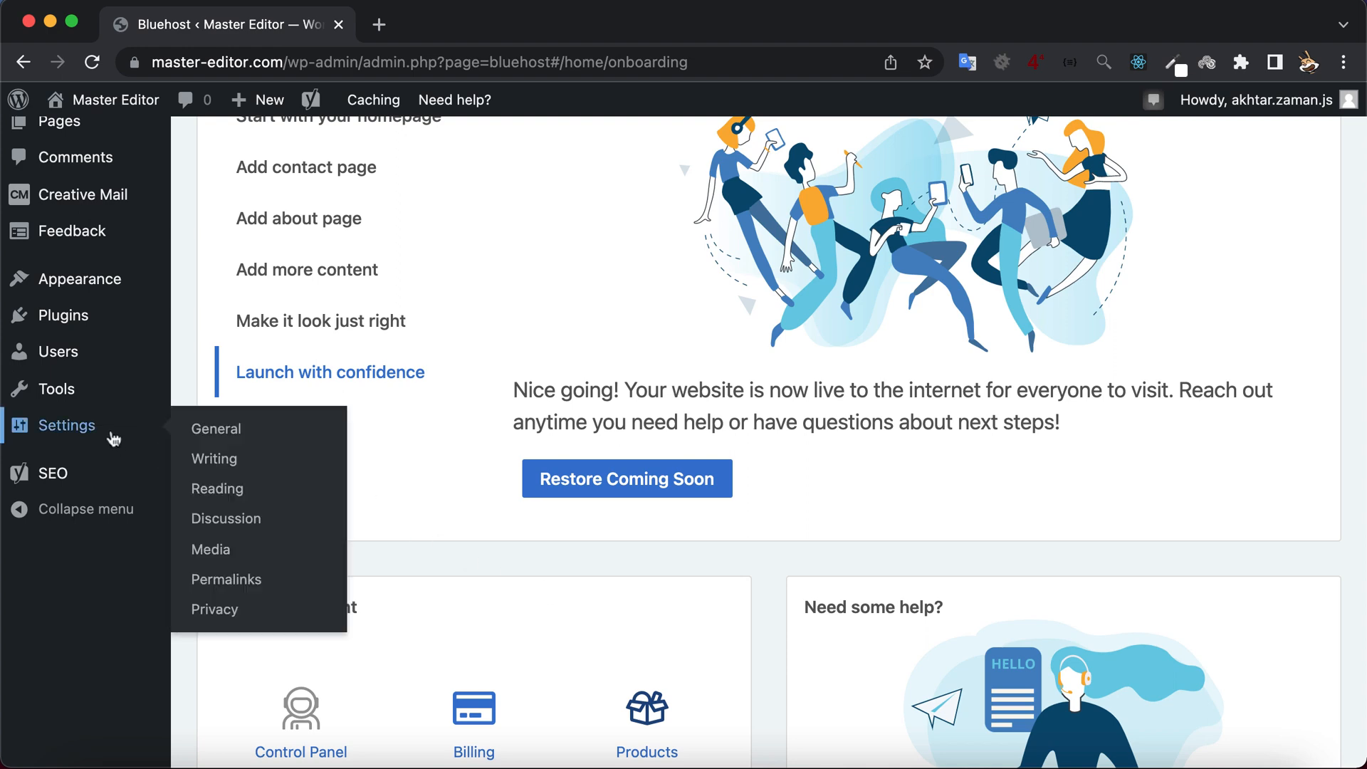
pyautogui.click(217, 442)
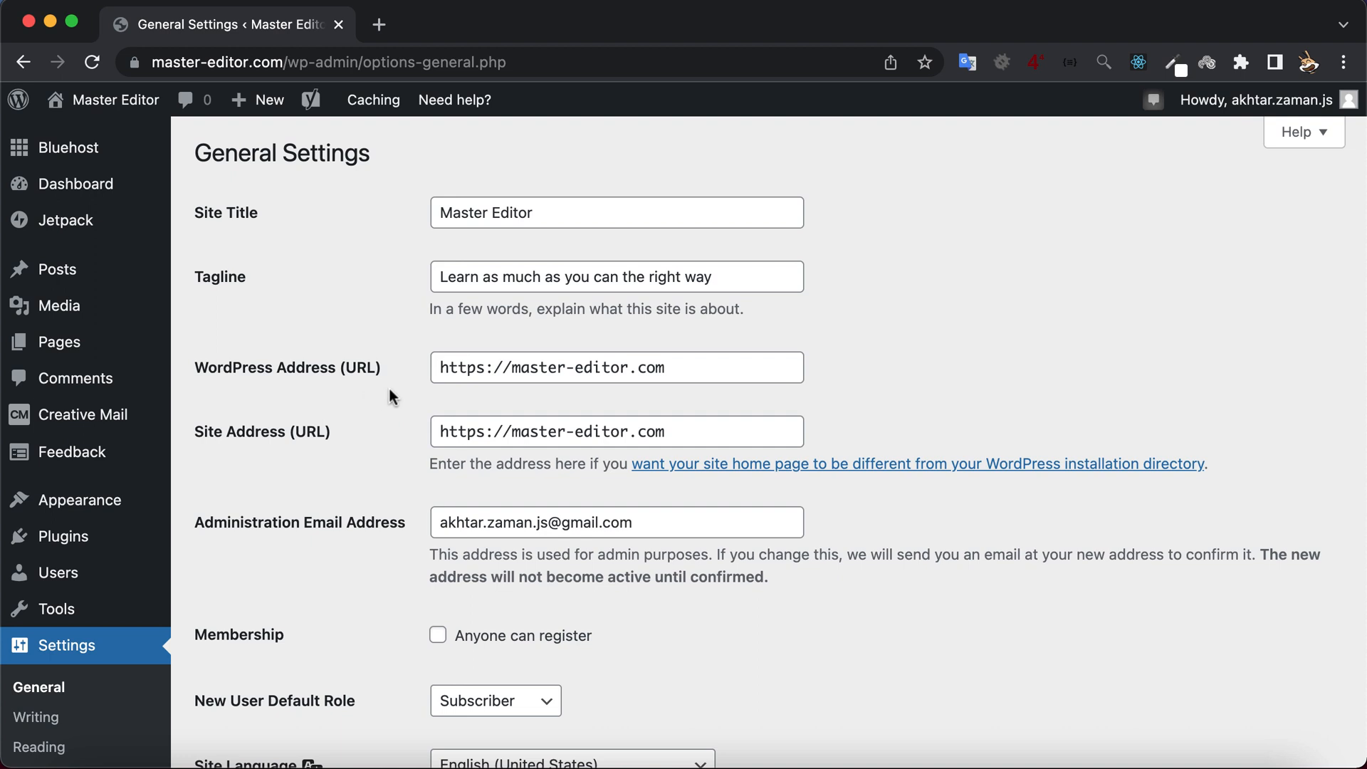
pyautogui.tripleClick(485, 369)
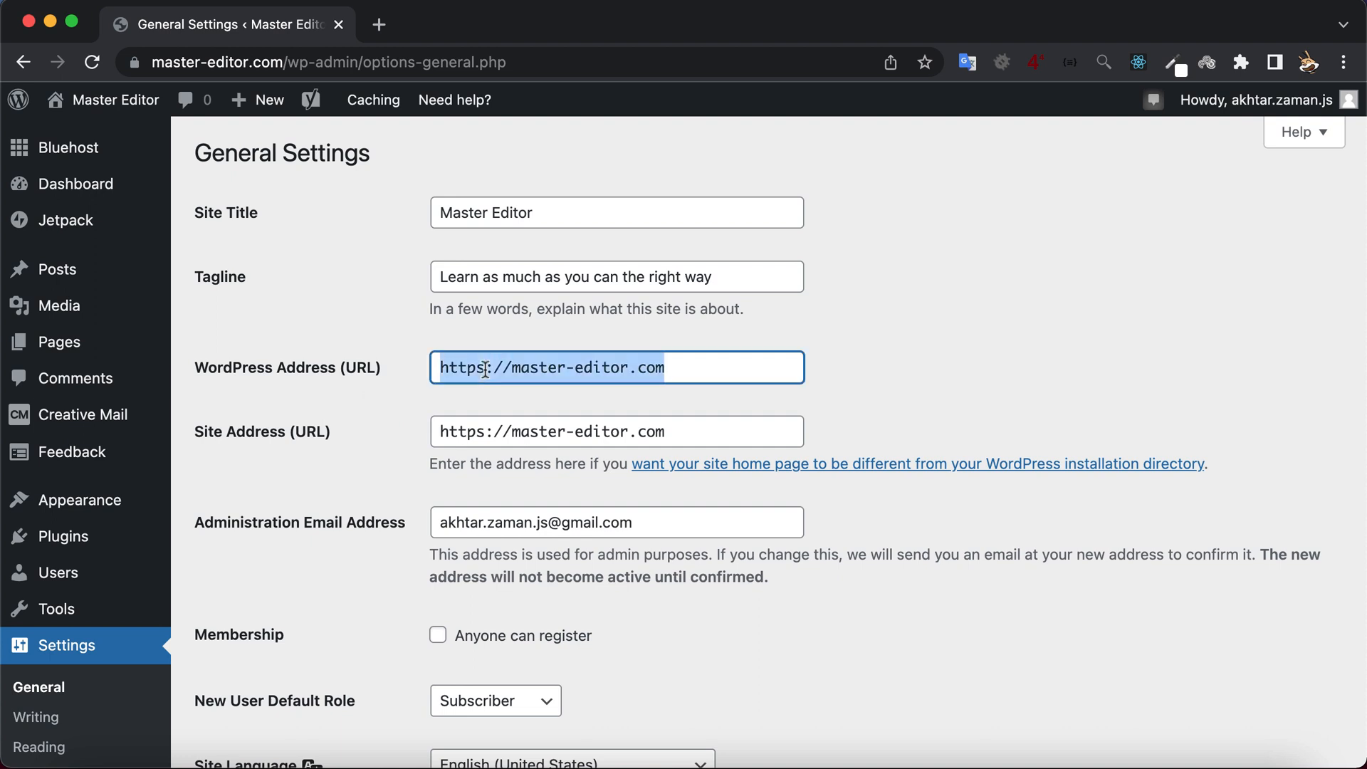
pyautogui.press('super+c')
pyautogui.press('super+t')
pyautogui.press('super+v')
pyautogui.press('Return')
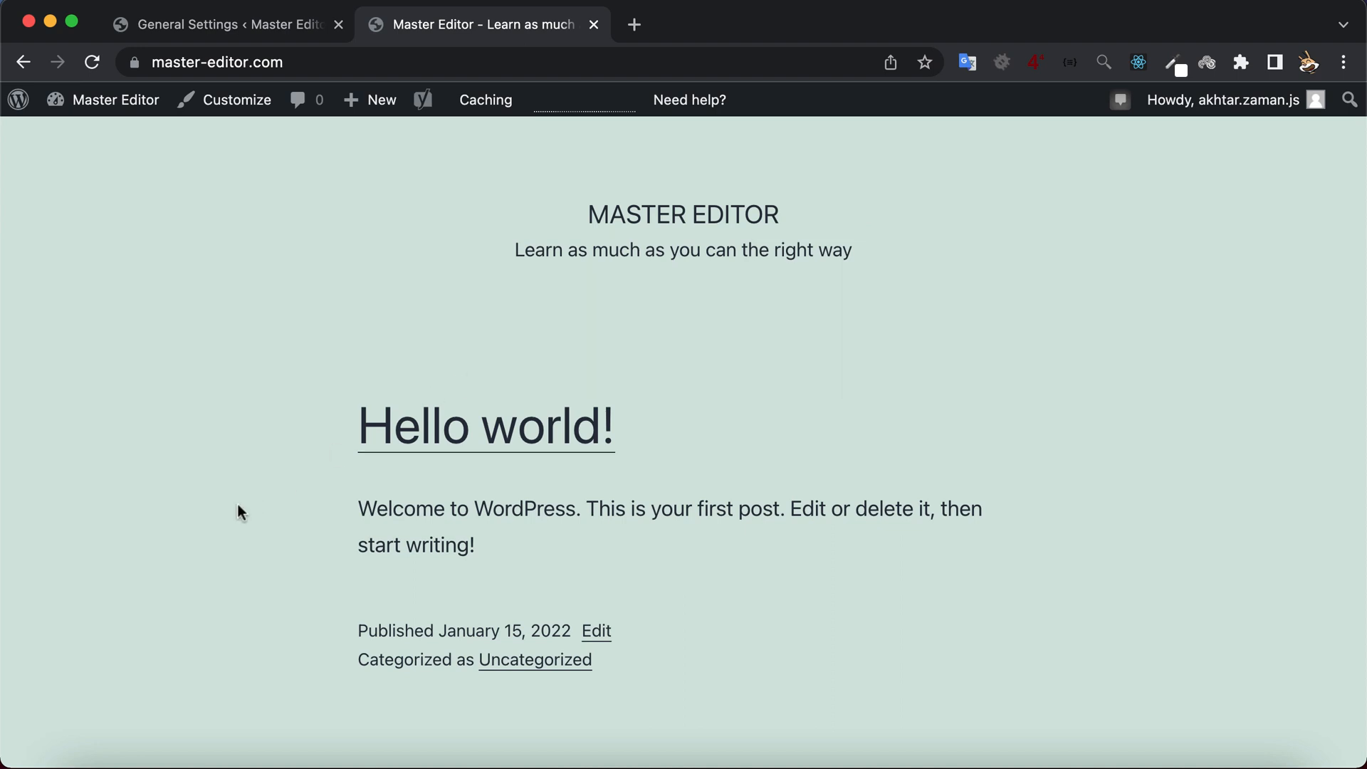
pyautogui.scroll(-3, 238, 504)
pyautogui.scroll(-3, 238, 505)
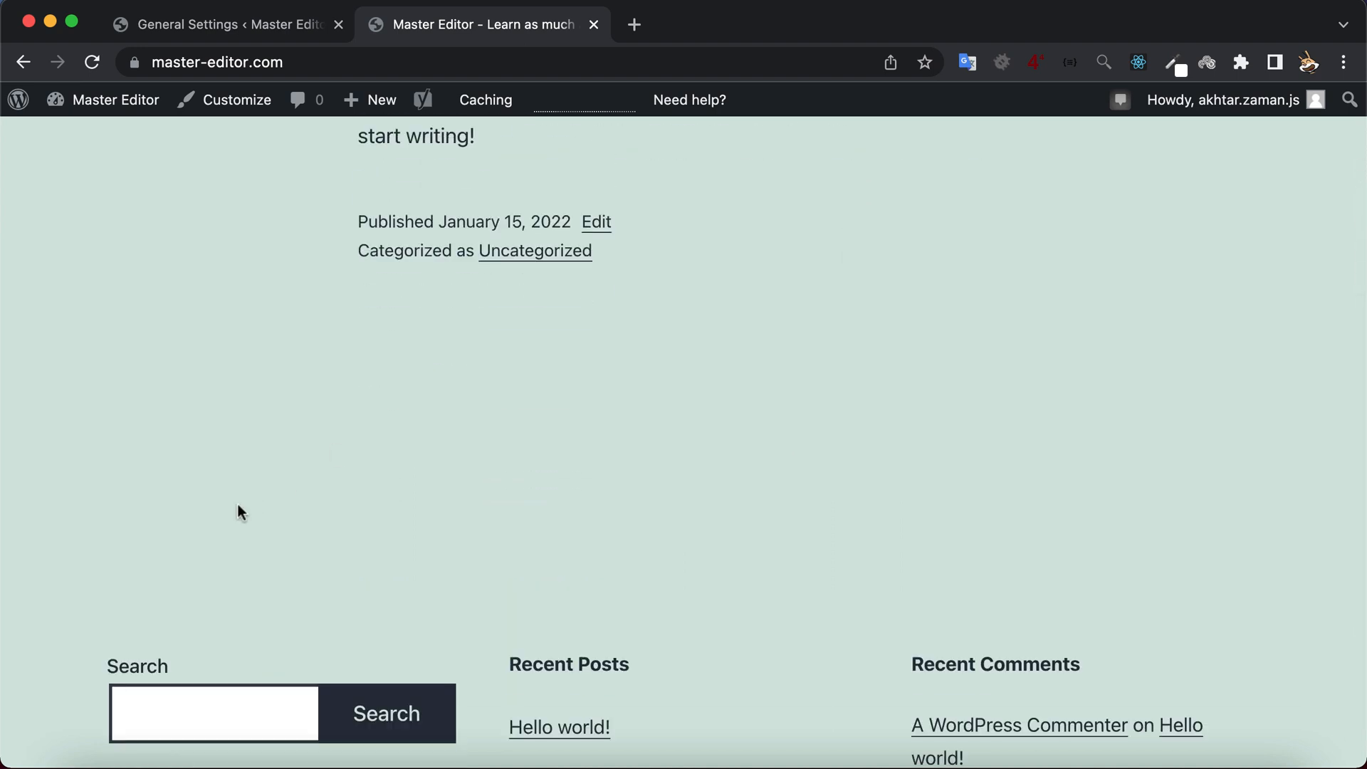
pyautogui.scroll(5, 238, 506)
pyautogui.scroll(1, 238, 504)
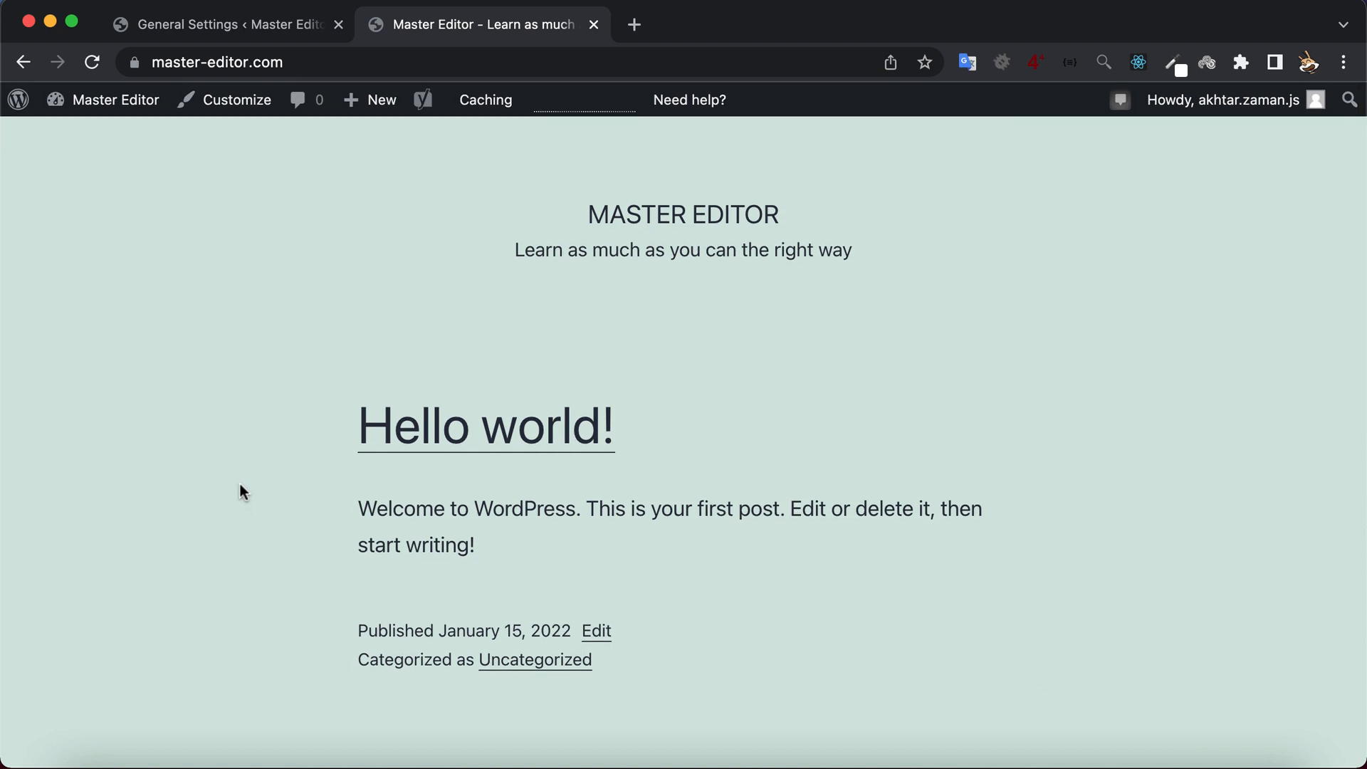
# Step: Return to the WordPress admin and view the list of all pages and the list of all posts
pyautogui.click(254, 27)
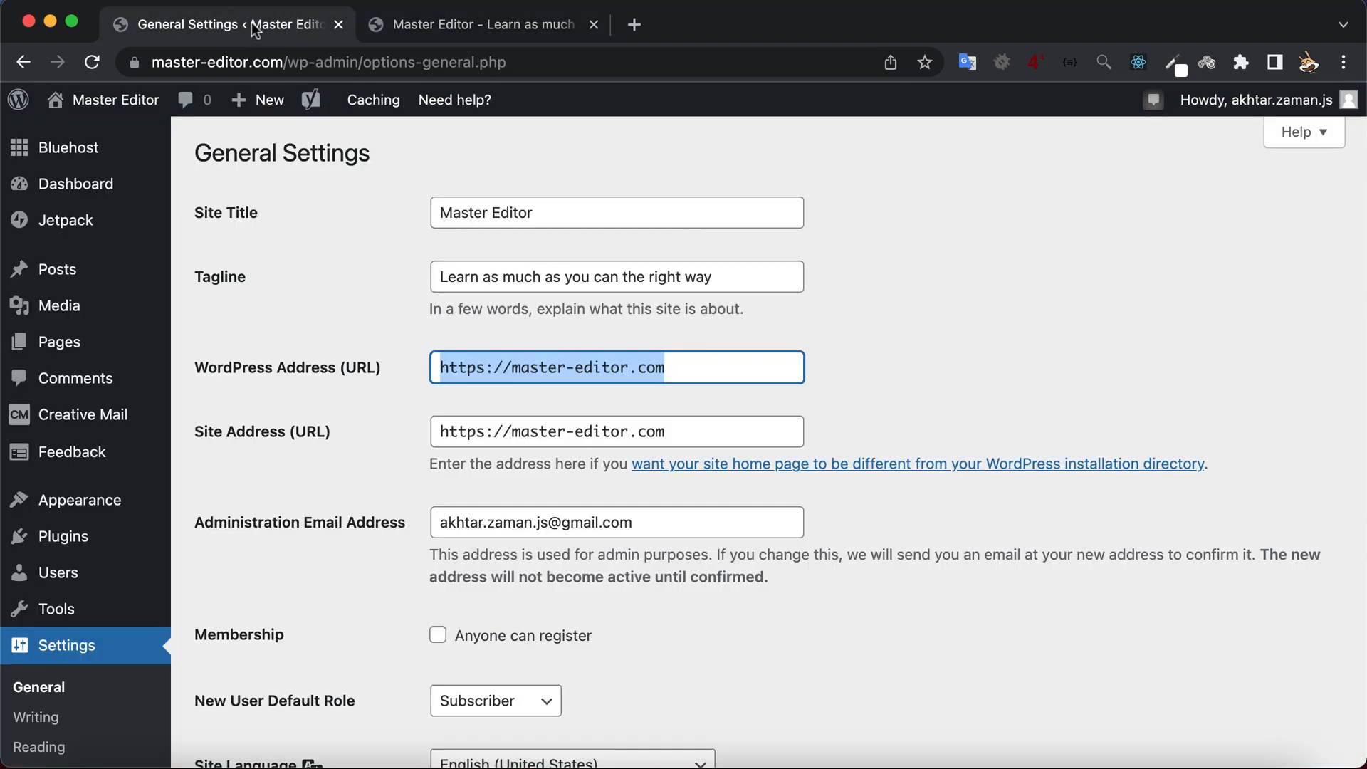
pyautogui.moveTo(93, 347)
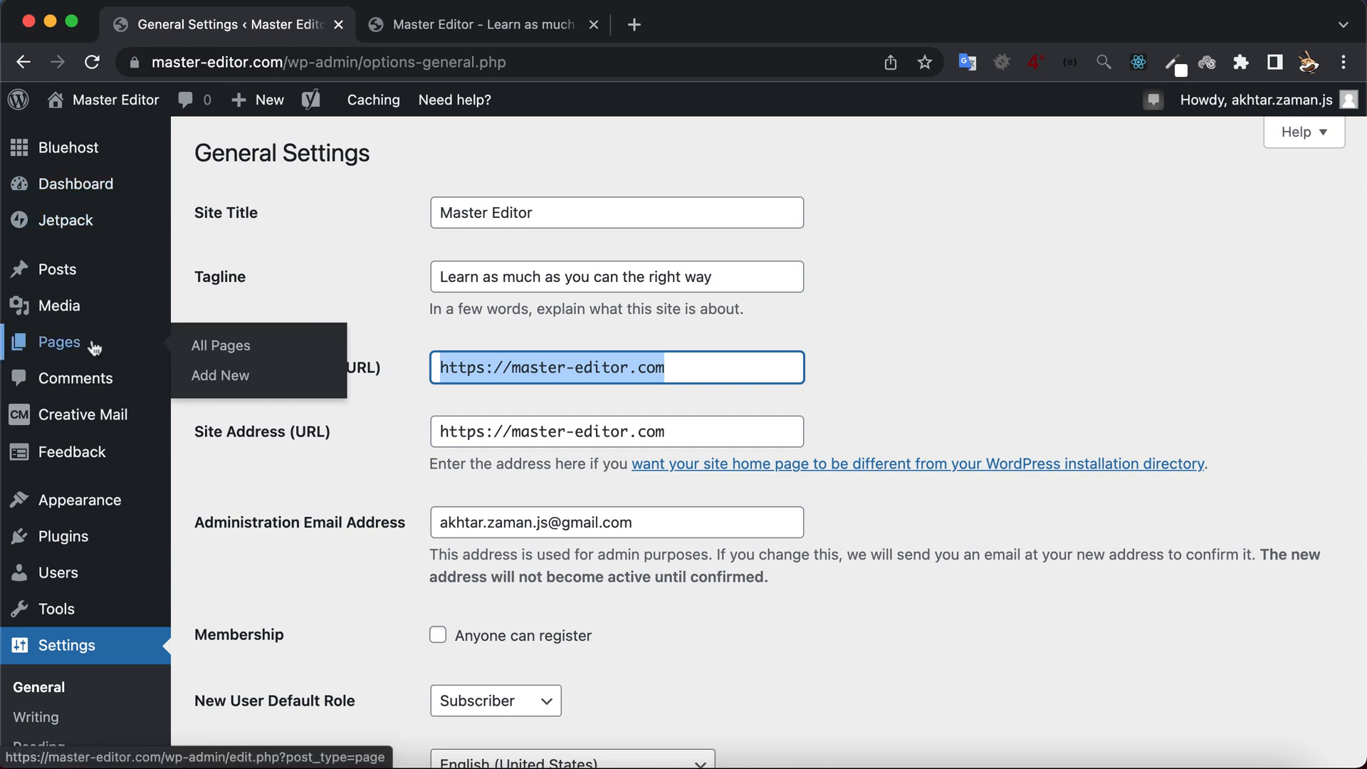
pyautogui.click(216, 354)
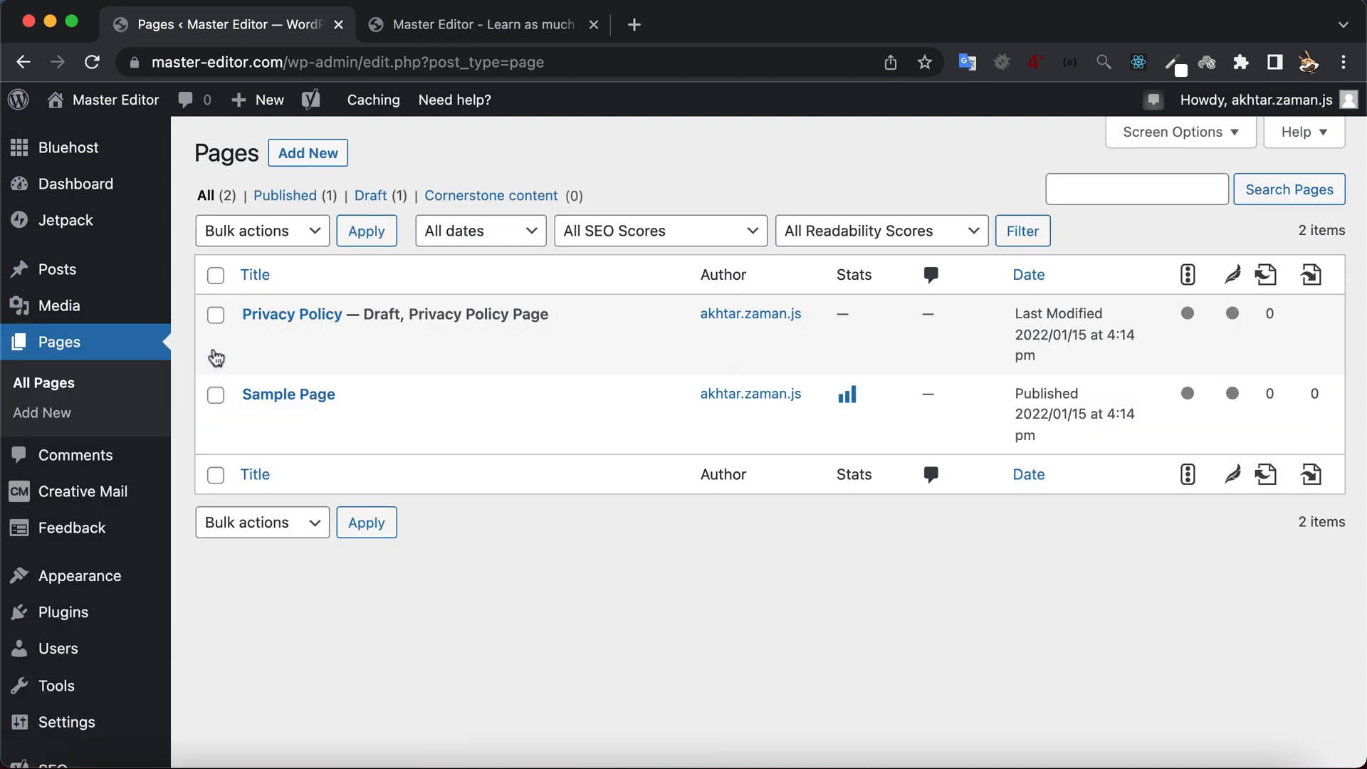
pyautogui.click(87, 278)
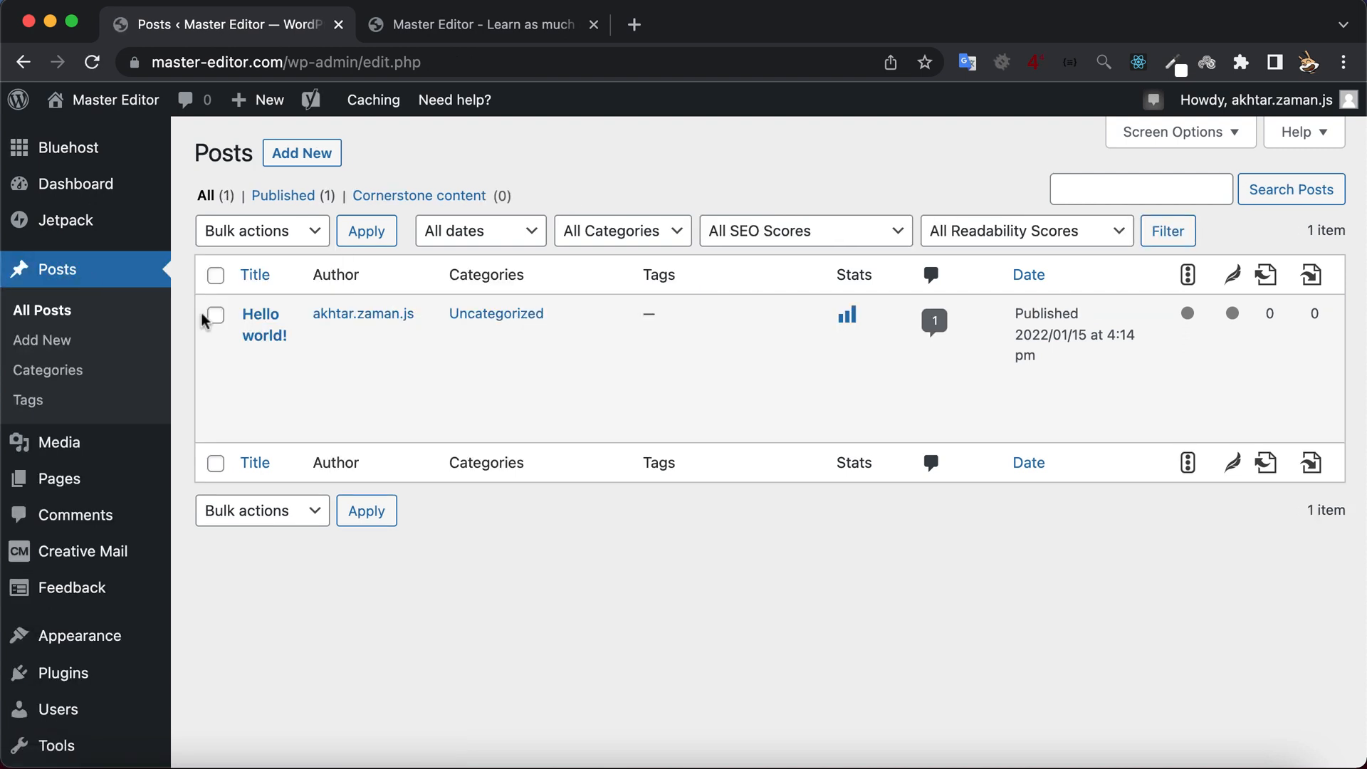
# Step: Open the "Hello world!" post in the block editor and dismiss the welcome guide
pyautogui.moveTo(248, 333)
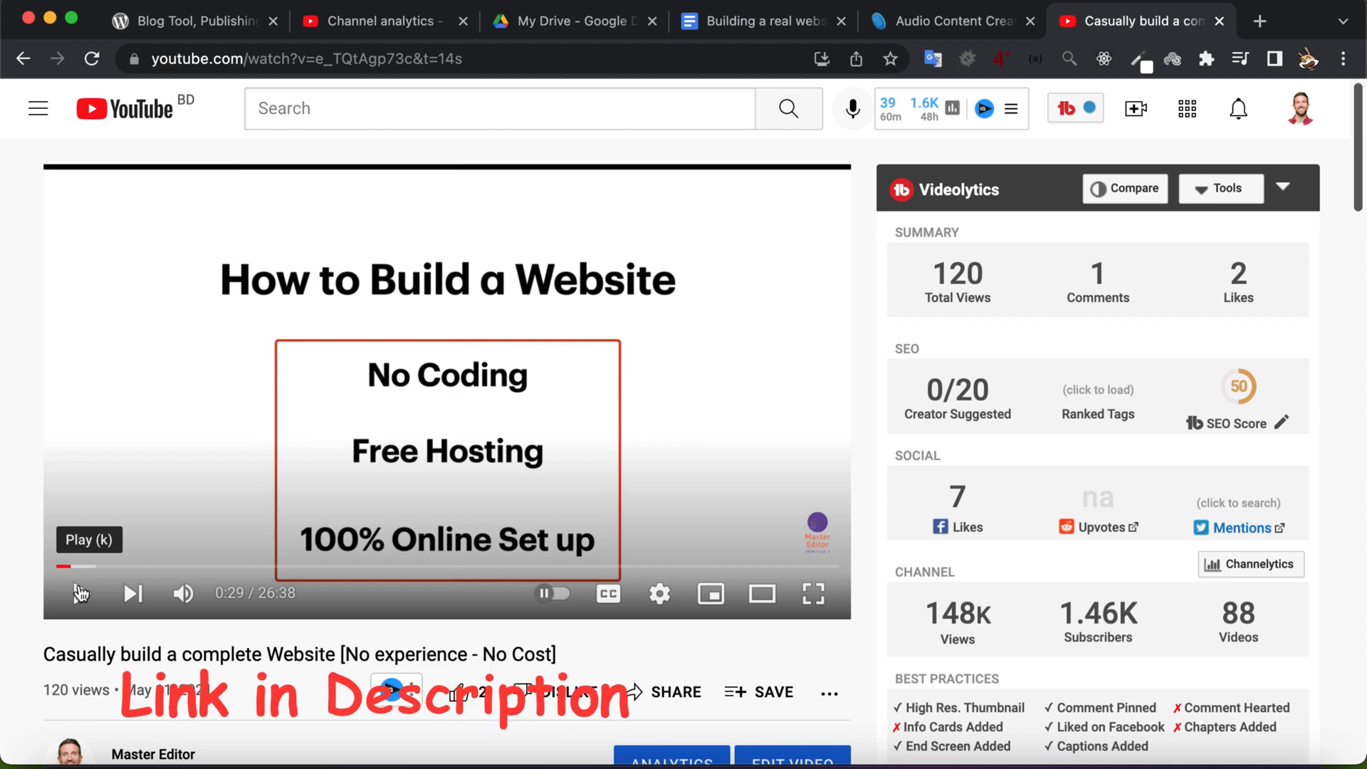
pyautogui.press('k')
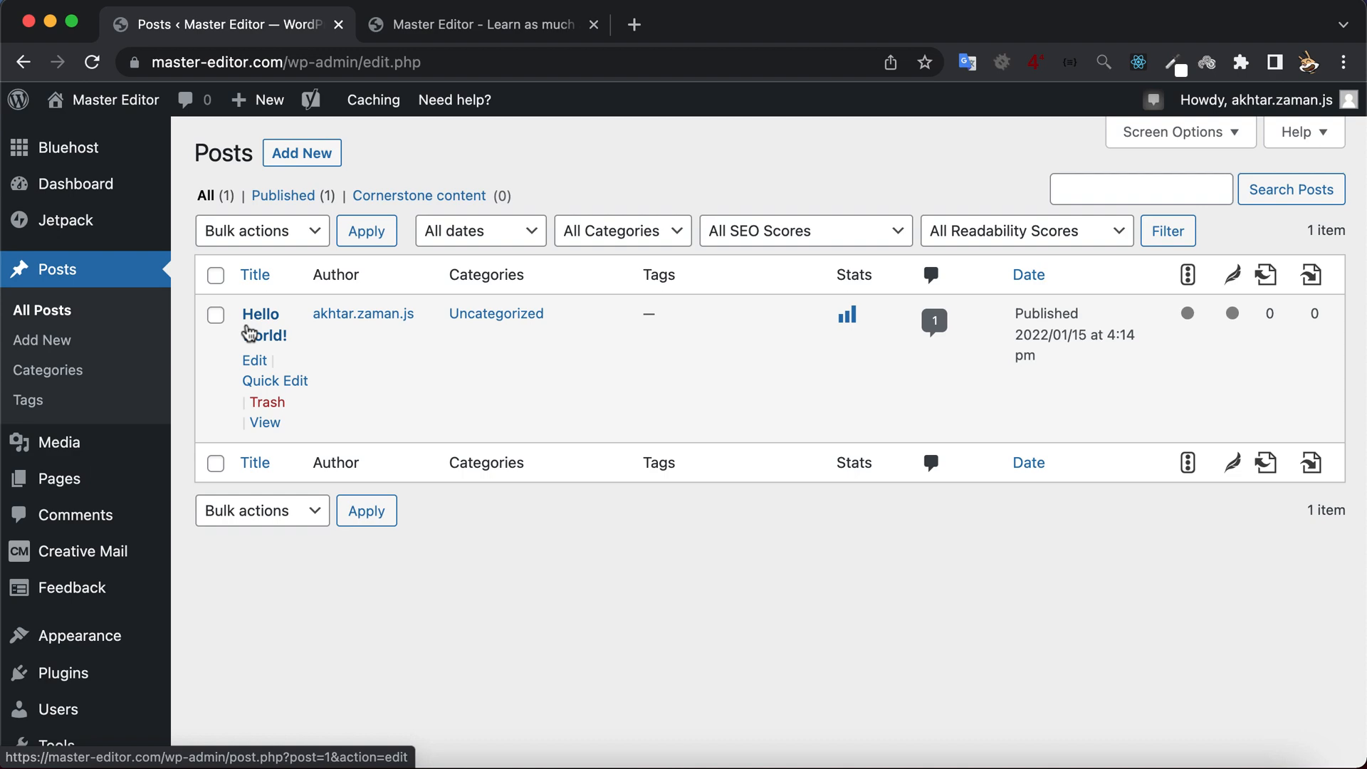
pyautogui.click(256, 362)
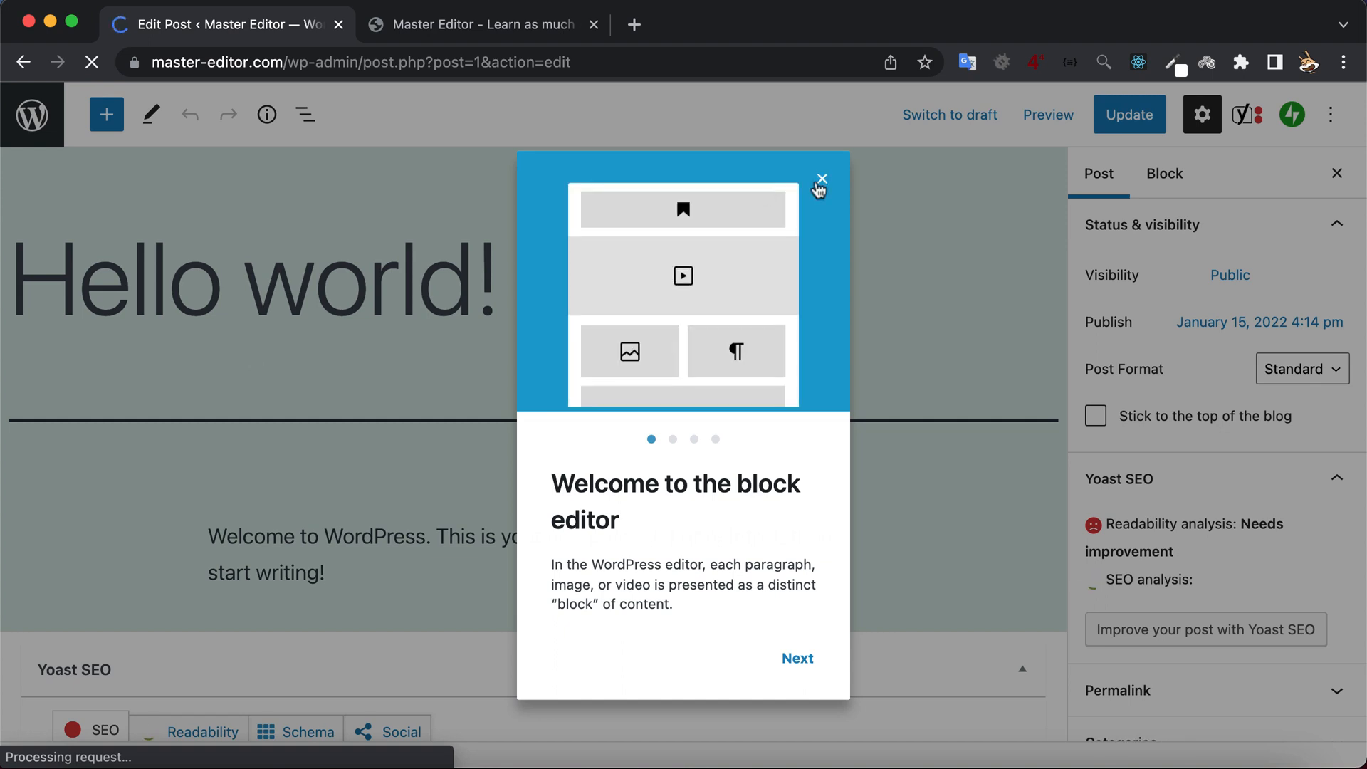
pyautogui.click(820, 180)
# Step: Extend the post title to "Hello world! Master Editor is launched"
pyautogui.scroll(-2, 484, 484)
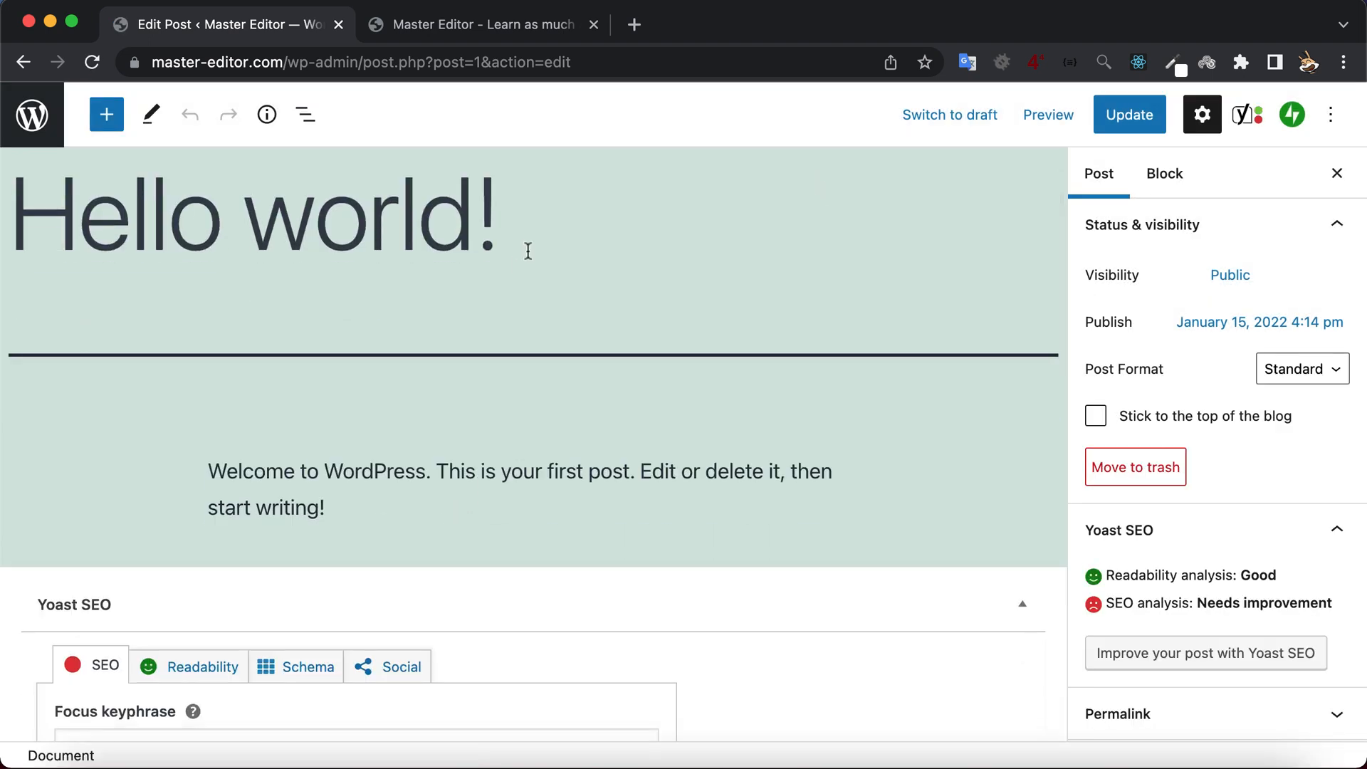
pyautogui.scroll(1, 528, 250)
pyautogui.tripleClick(405, 296)
pyautogui.press('Right')
pyautogui.write('Ma')
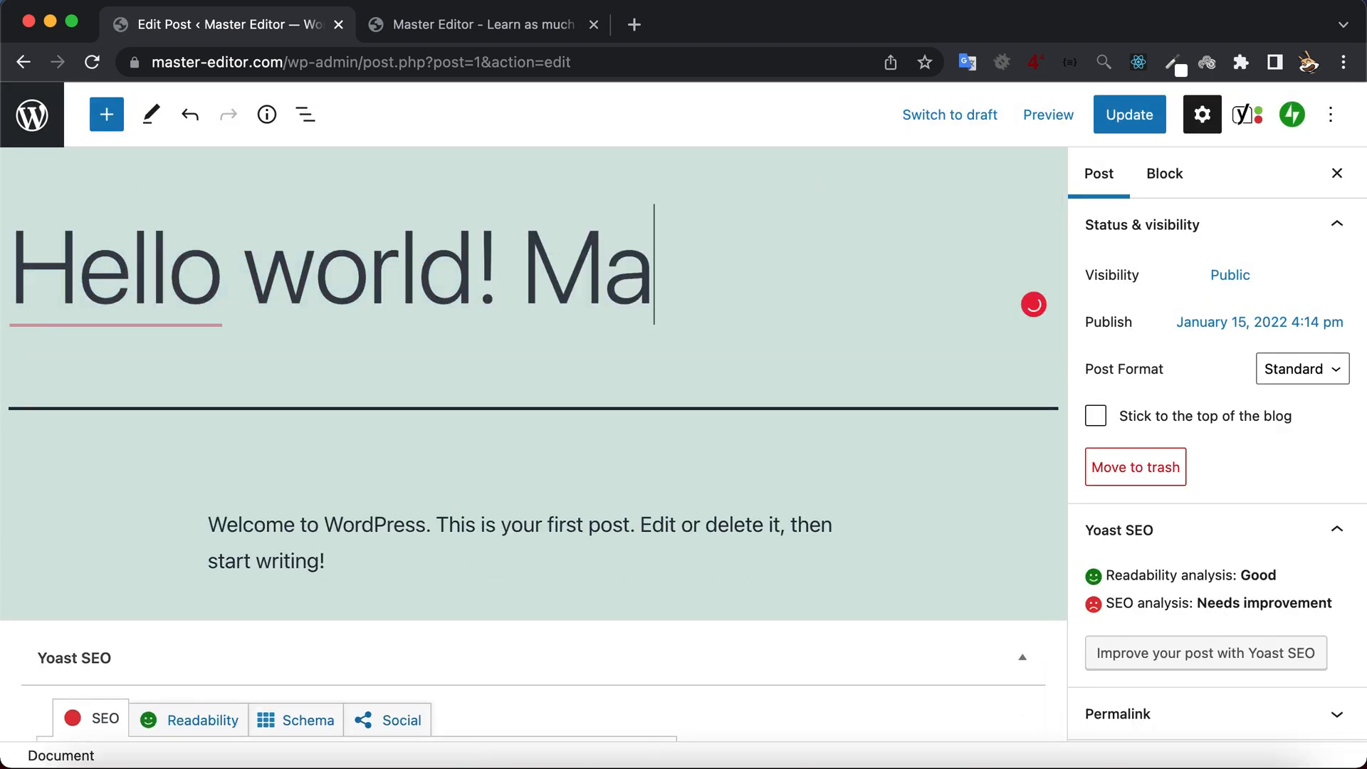
pyautogui.write('ster Editor is l')
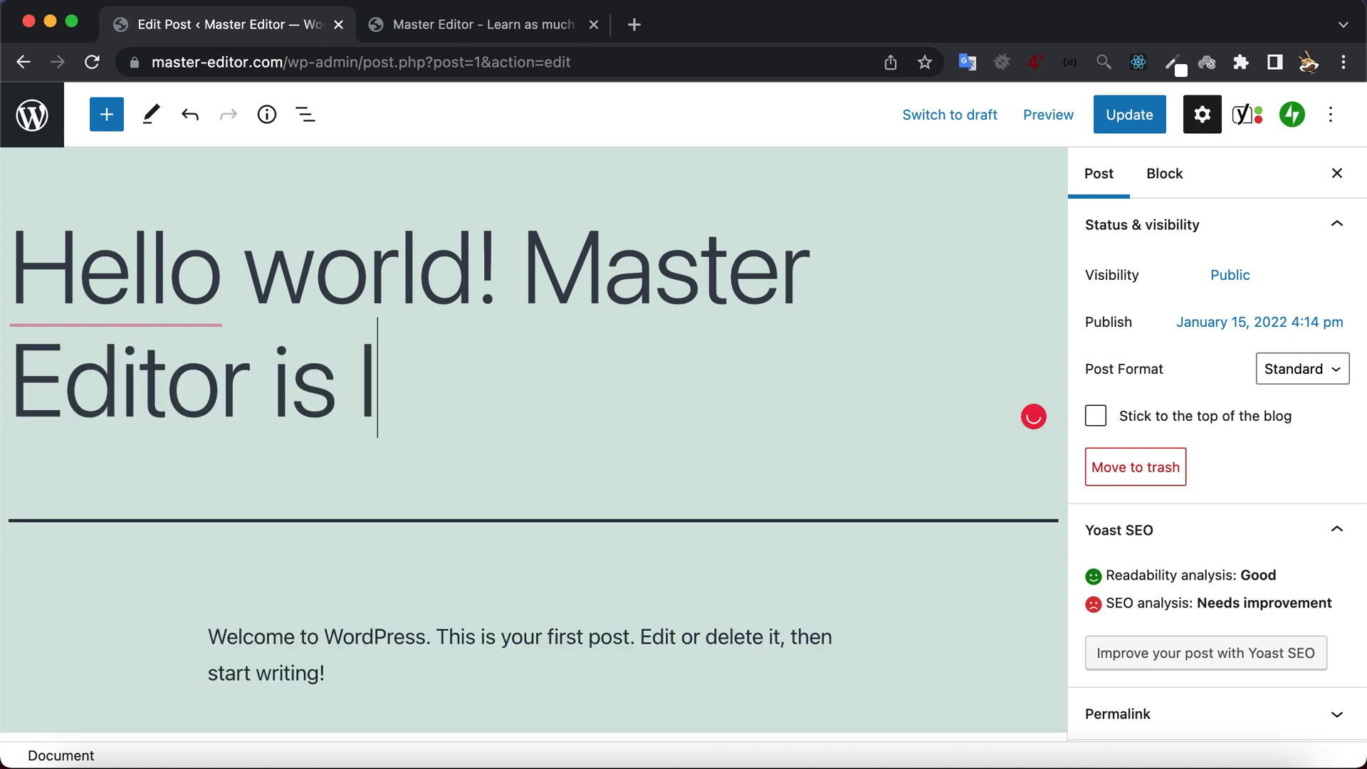
pyautogui.write('aunched')
pyautogui.scroll(-5, 378, 515)
pyautogui.doubleClick(442, 456)
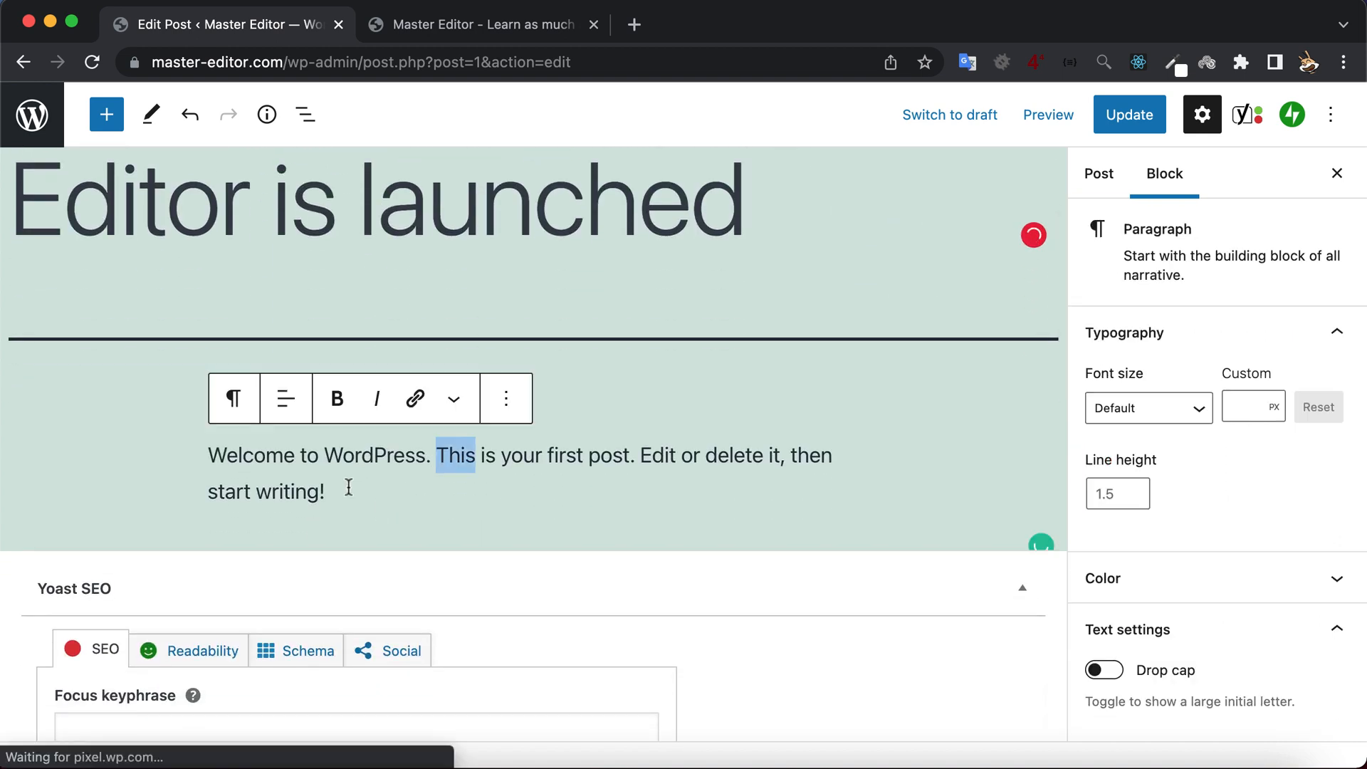
pyautogui.click(283, 470)
pyautogui.press('super+a')
pyautogui.press('BackSpace')
pyautogui.write('T')
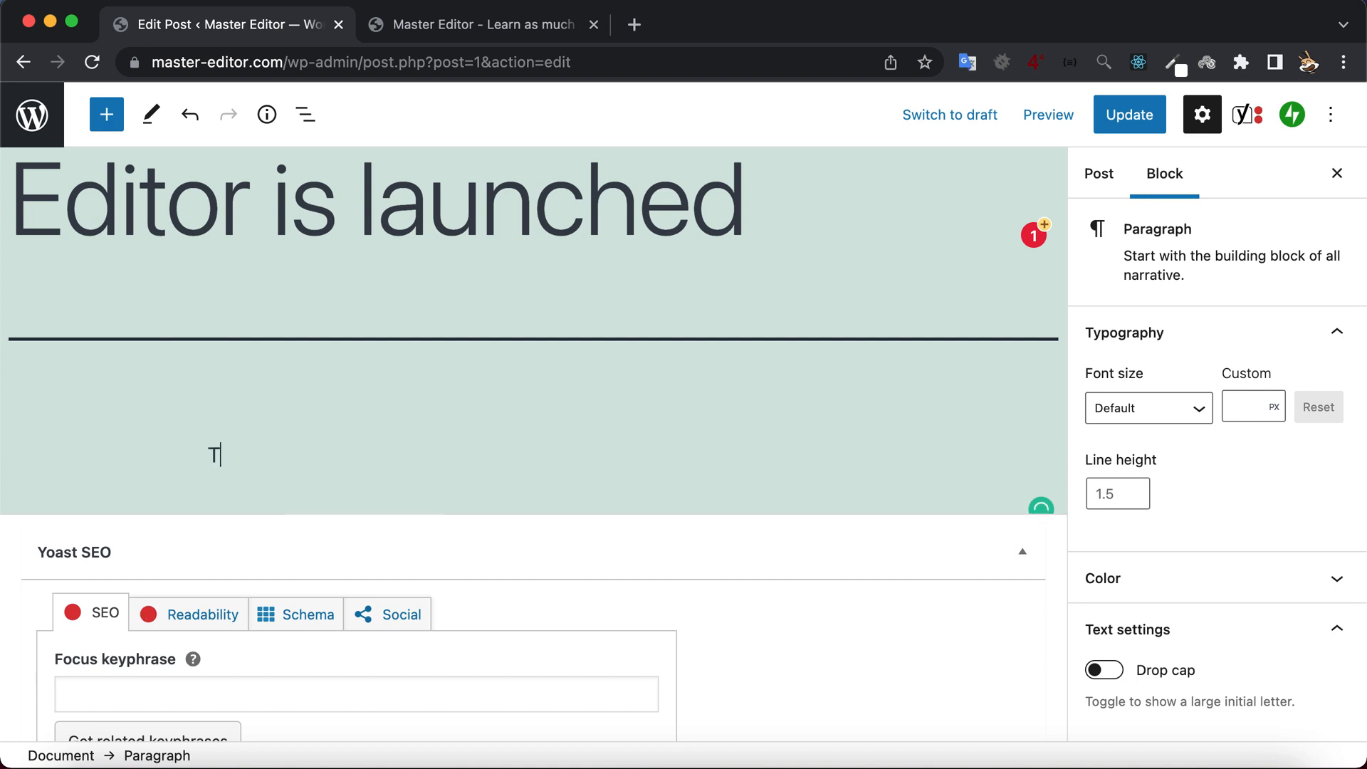
pyautogui.write('oday master')
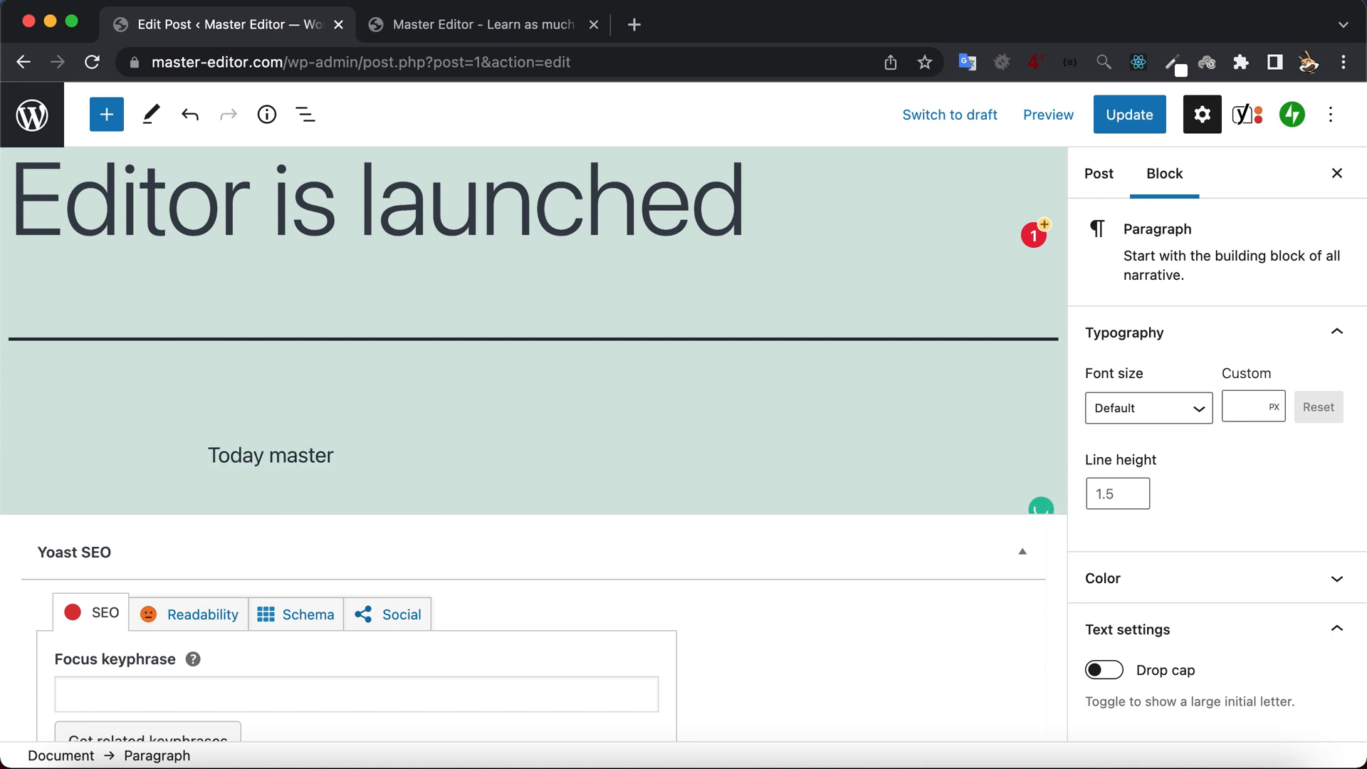
pyautogui.write('-editor.com is launched. ')
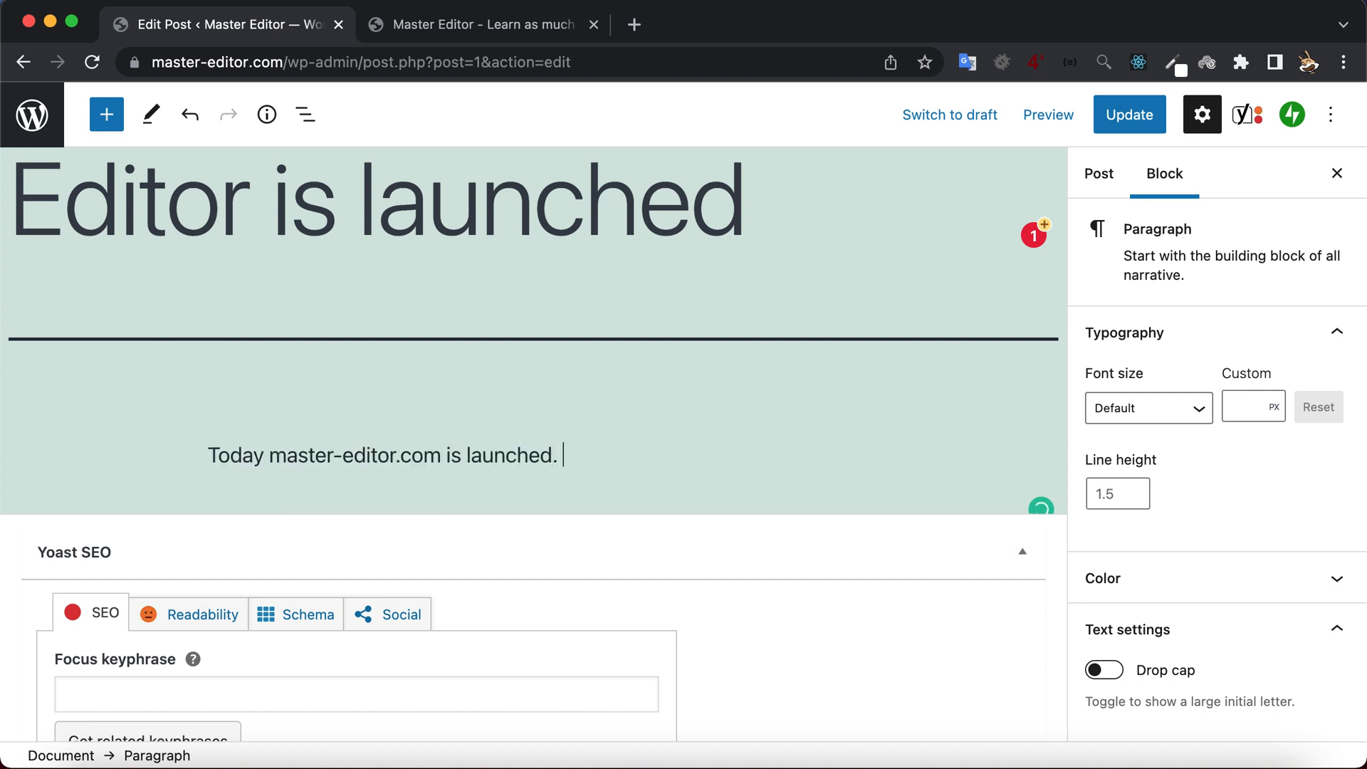
pyautogui.write('Please check my YouTube')
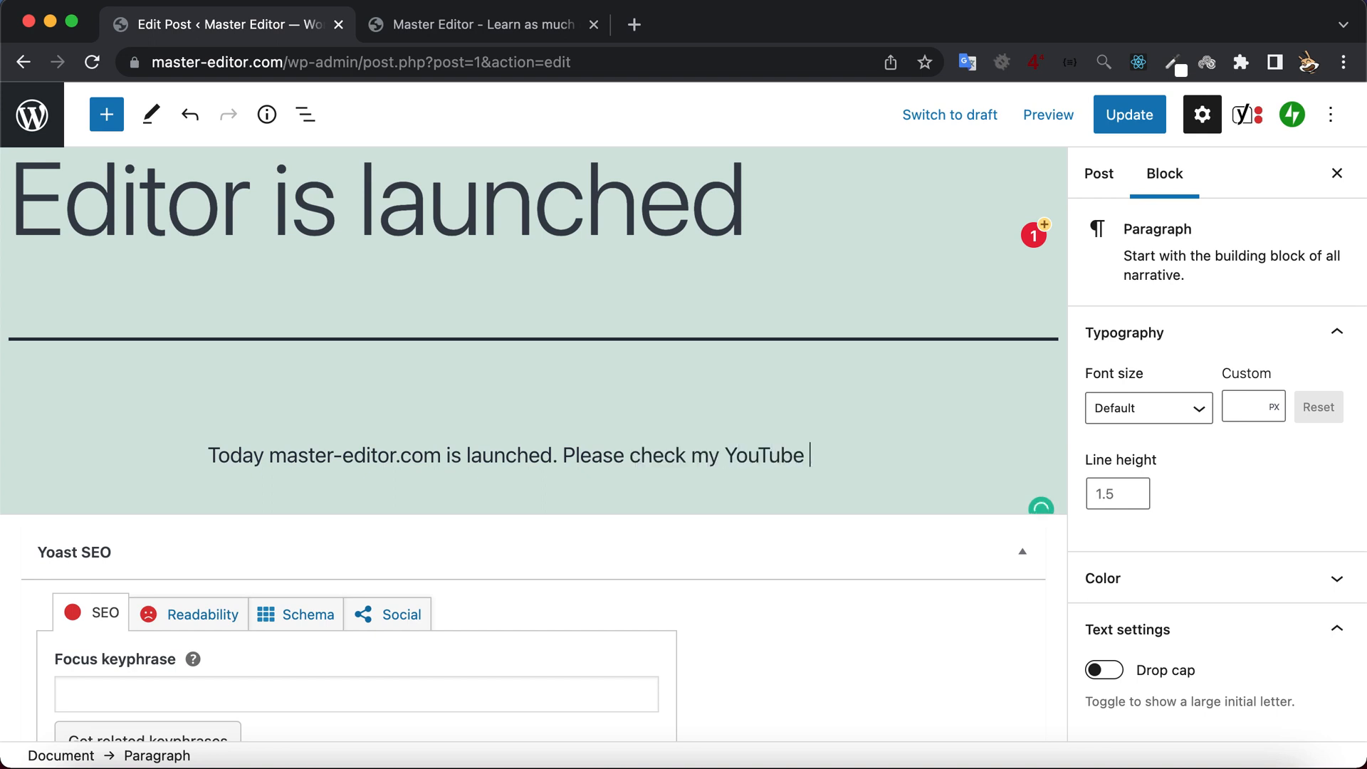
pyautogui.write('channel : https://youtube.com/channel/UC9Zxs94a1bVaAwBT5VFKnSg')
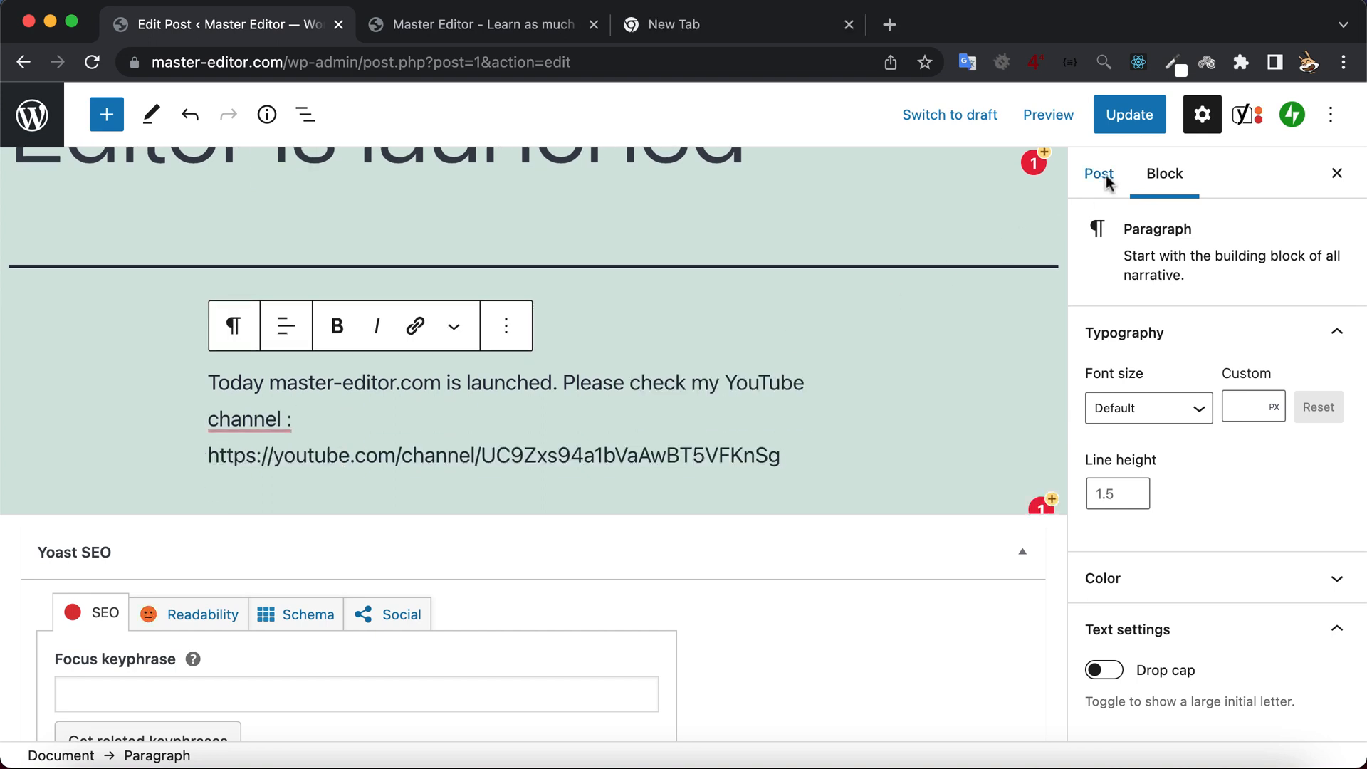
# Step: Update the launch post and reload the public homepage to check the new title and text
pyautogui.click(1129, 123)
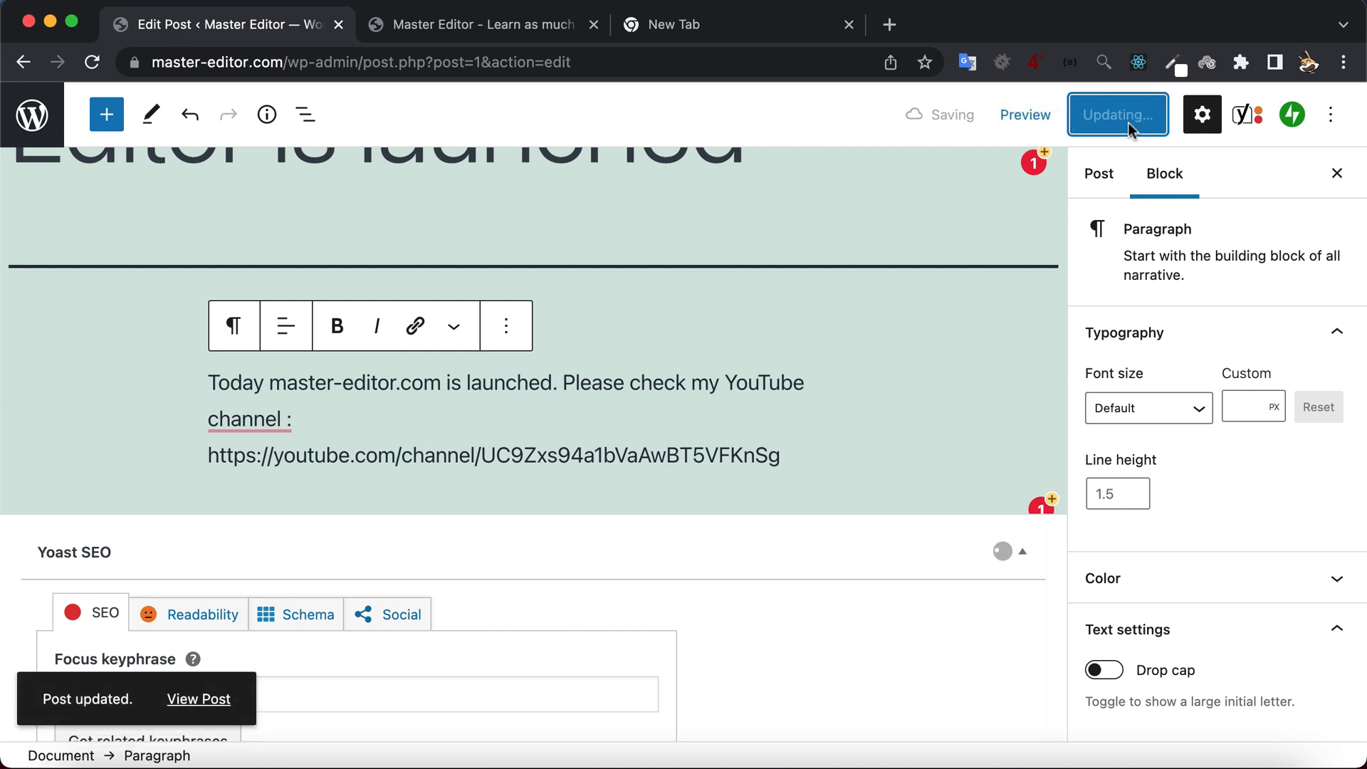
pyautogui.click(505, 26)
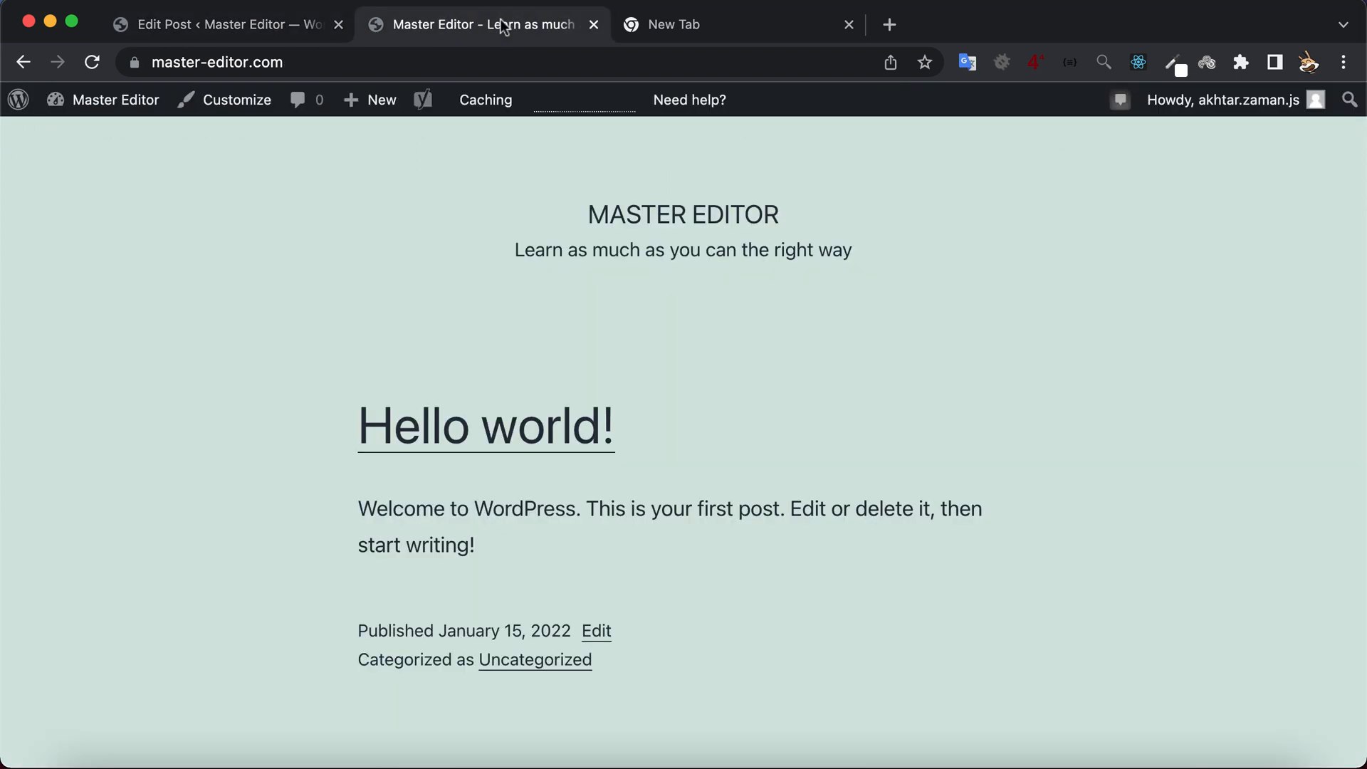
pyautogui.click(91, 65)
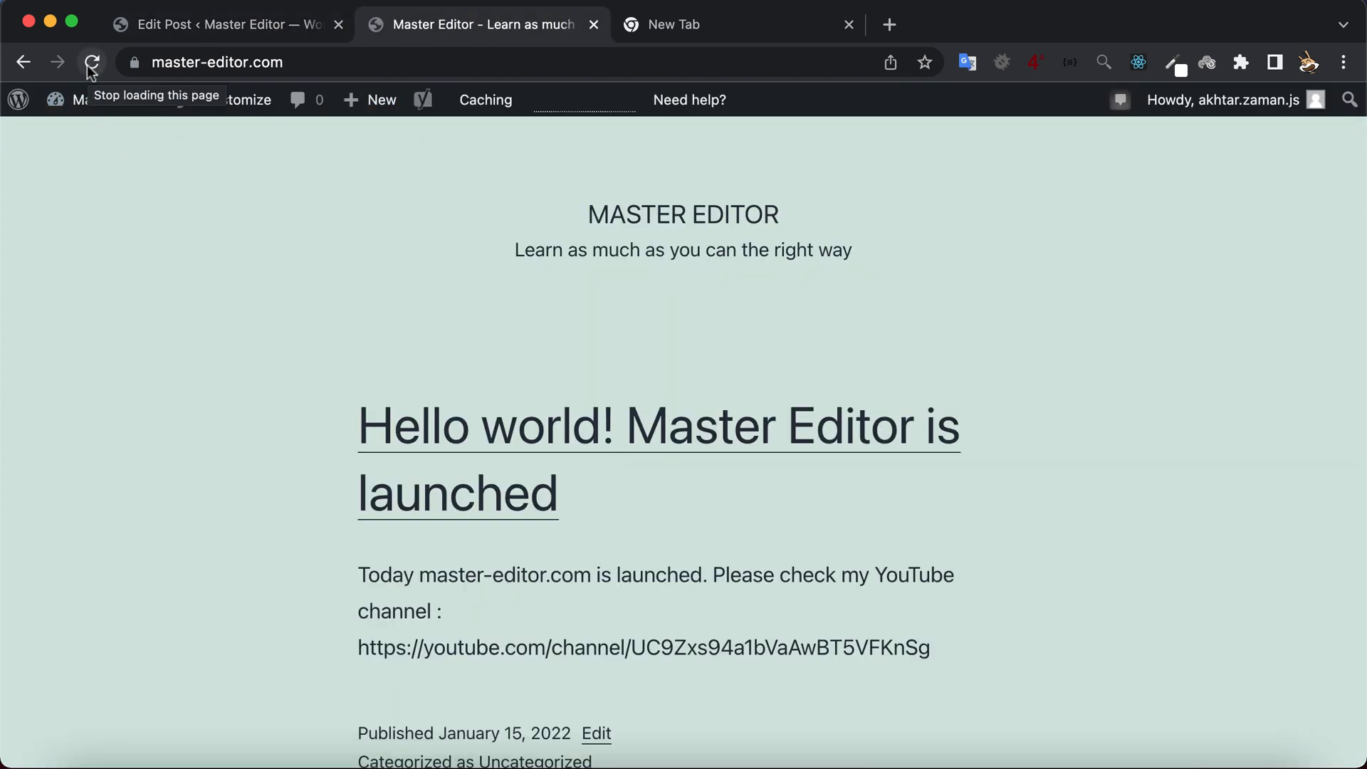
pyautogui.scroll(-2, 384, 477)
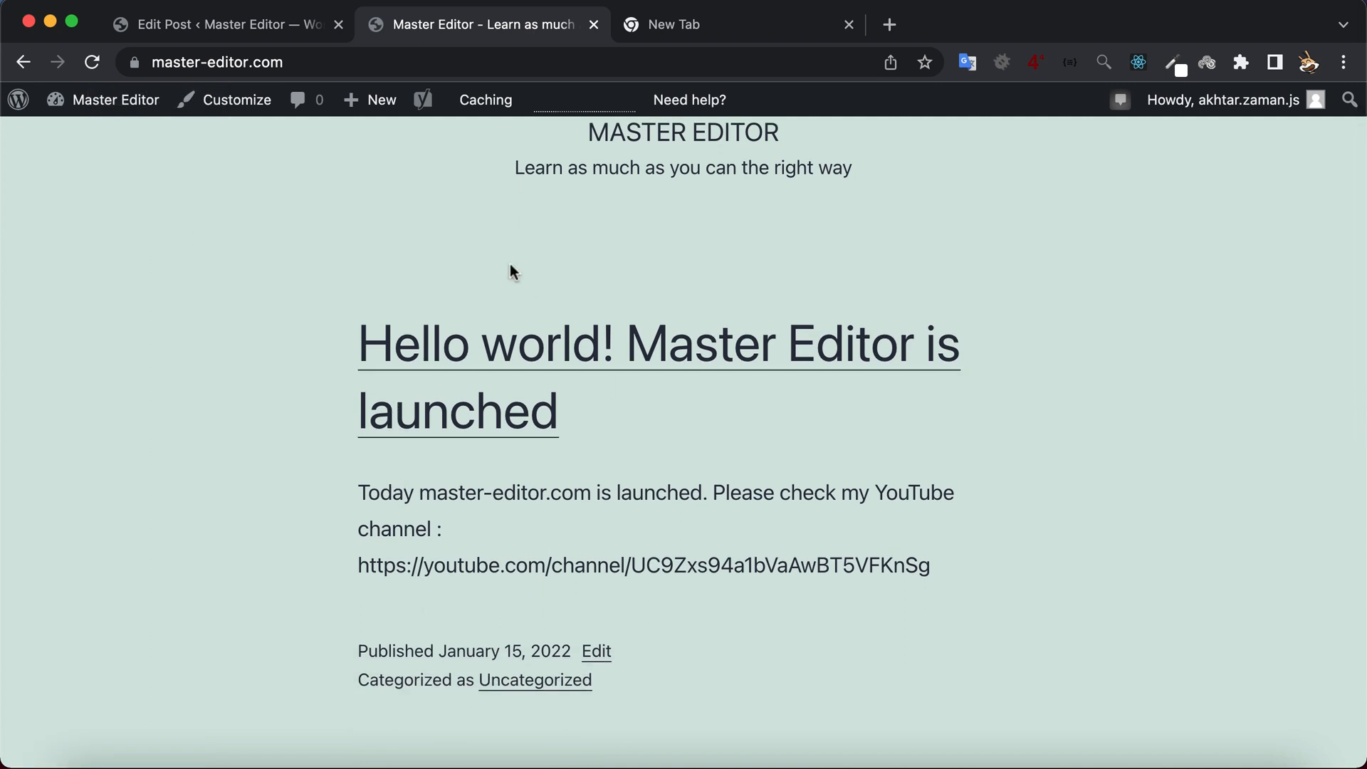
# Step: Return to the WordPress admin and create a new page titled "About me"
pyautogui.click(255, 32)
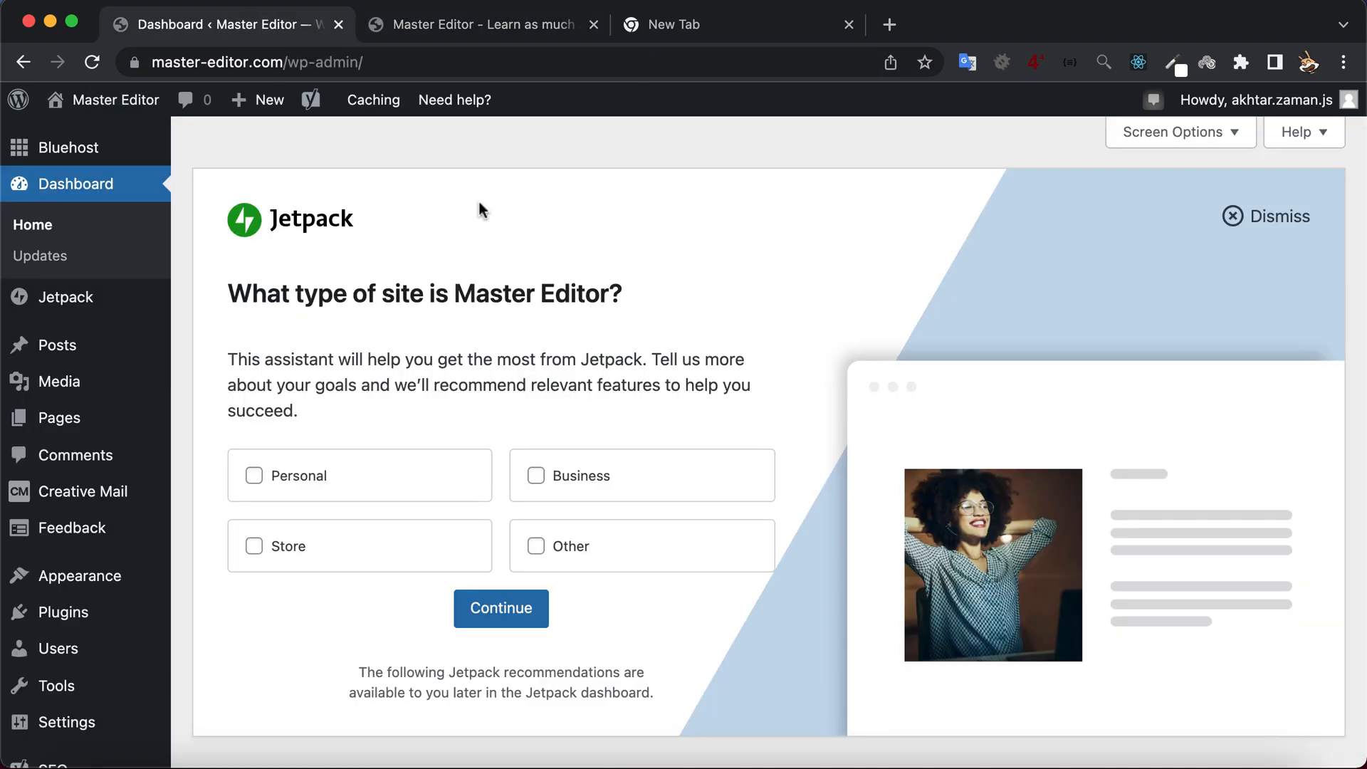
pyautogui.moveTo(114, 427)
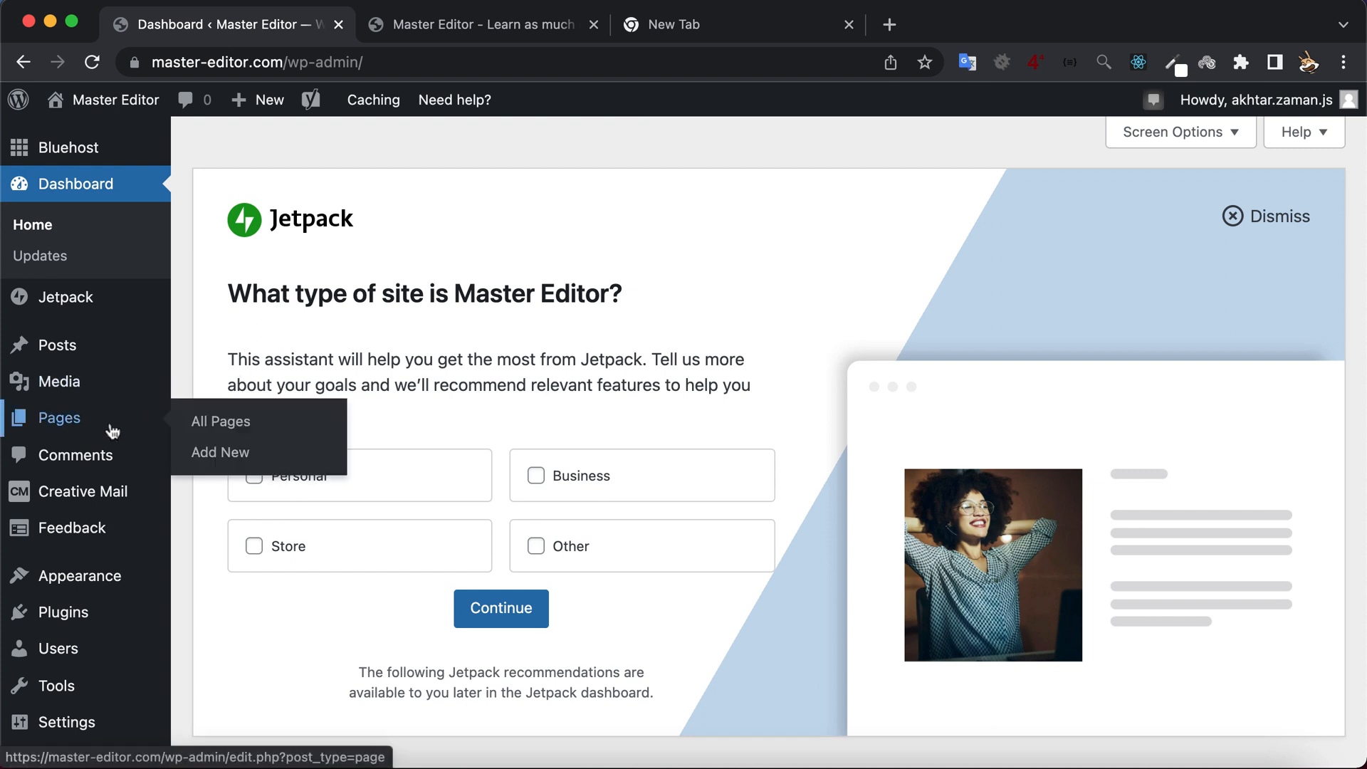
pyautogui.click(226, 453)
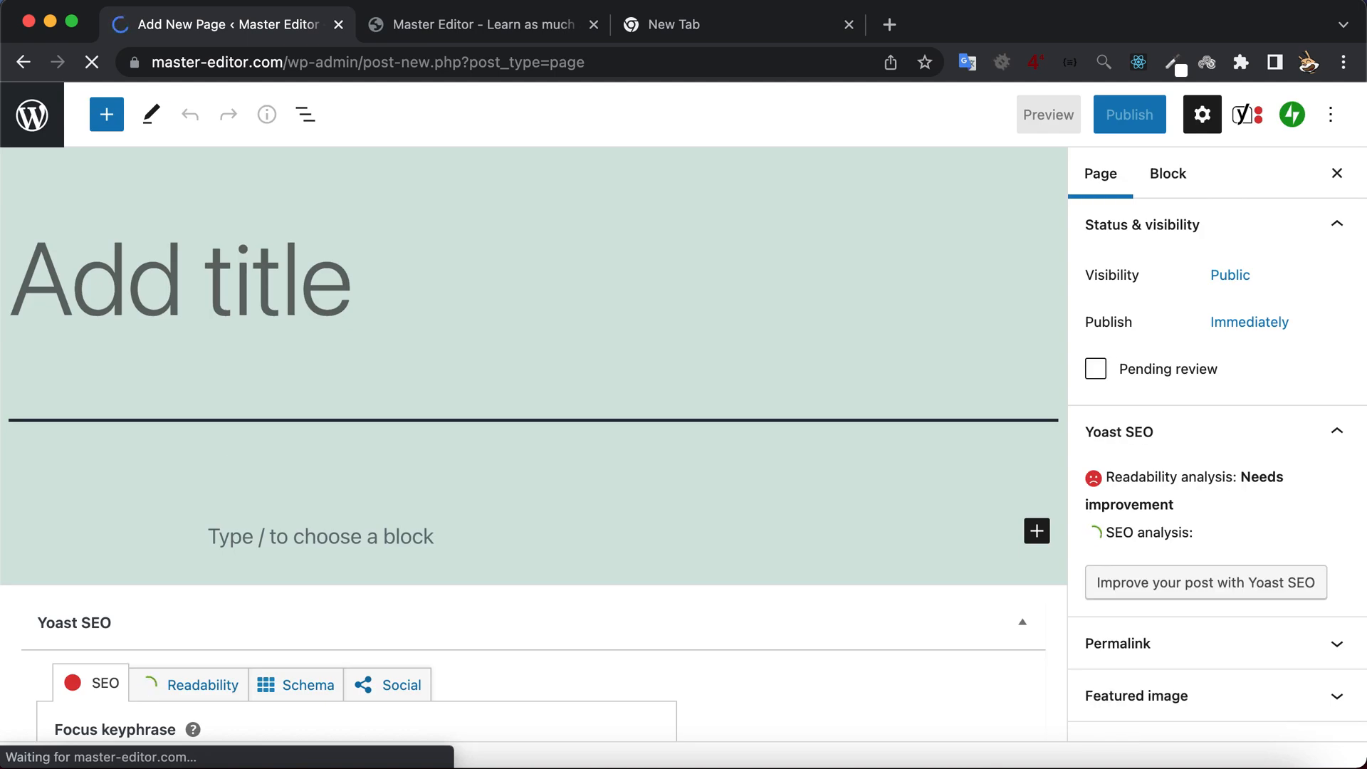
pyautogui.write('About me')
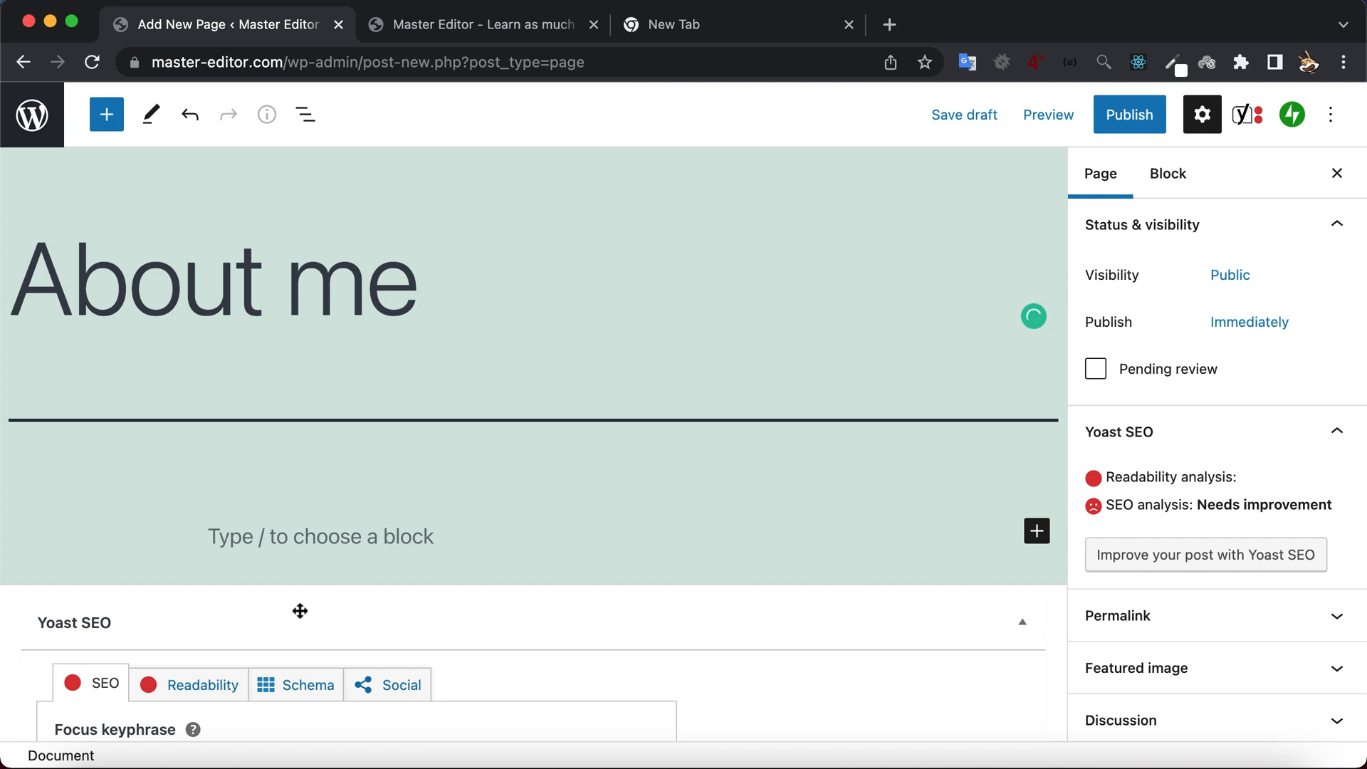
pyautogui.click(307, 550)
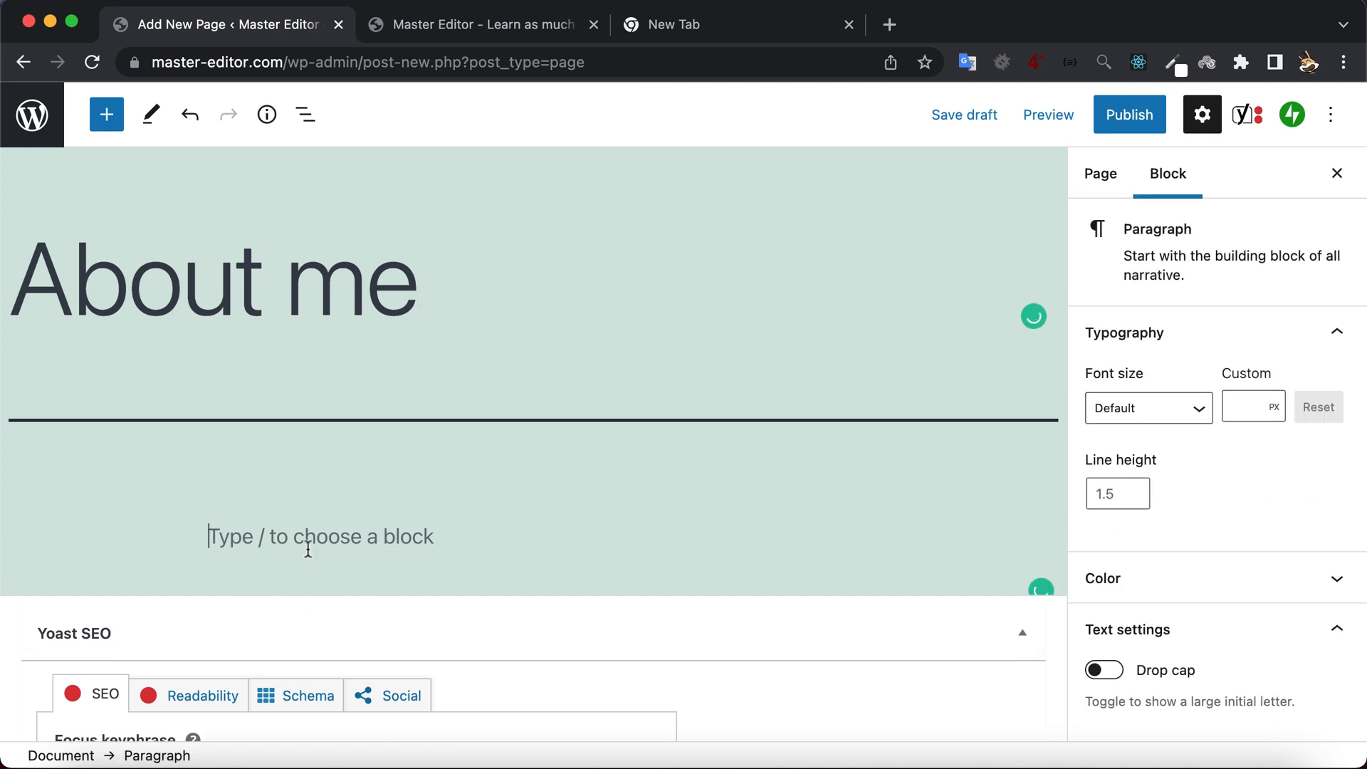
pyautogui.write('Welcome to the website ')
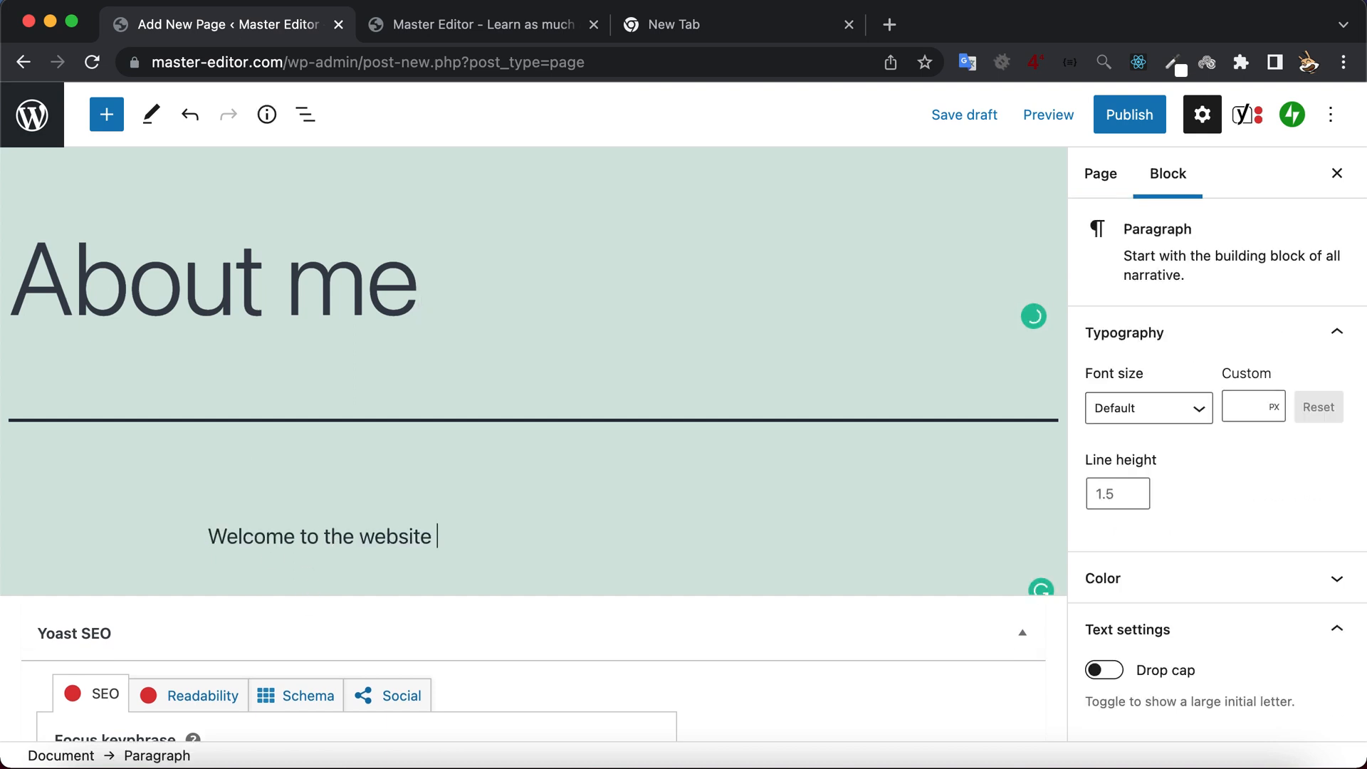
pyautogui.write('of Master Editor:')
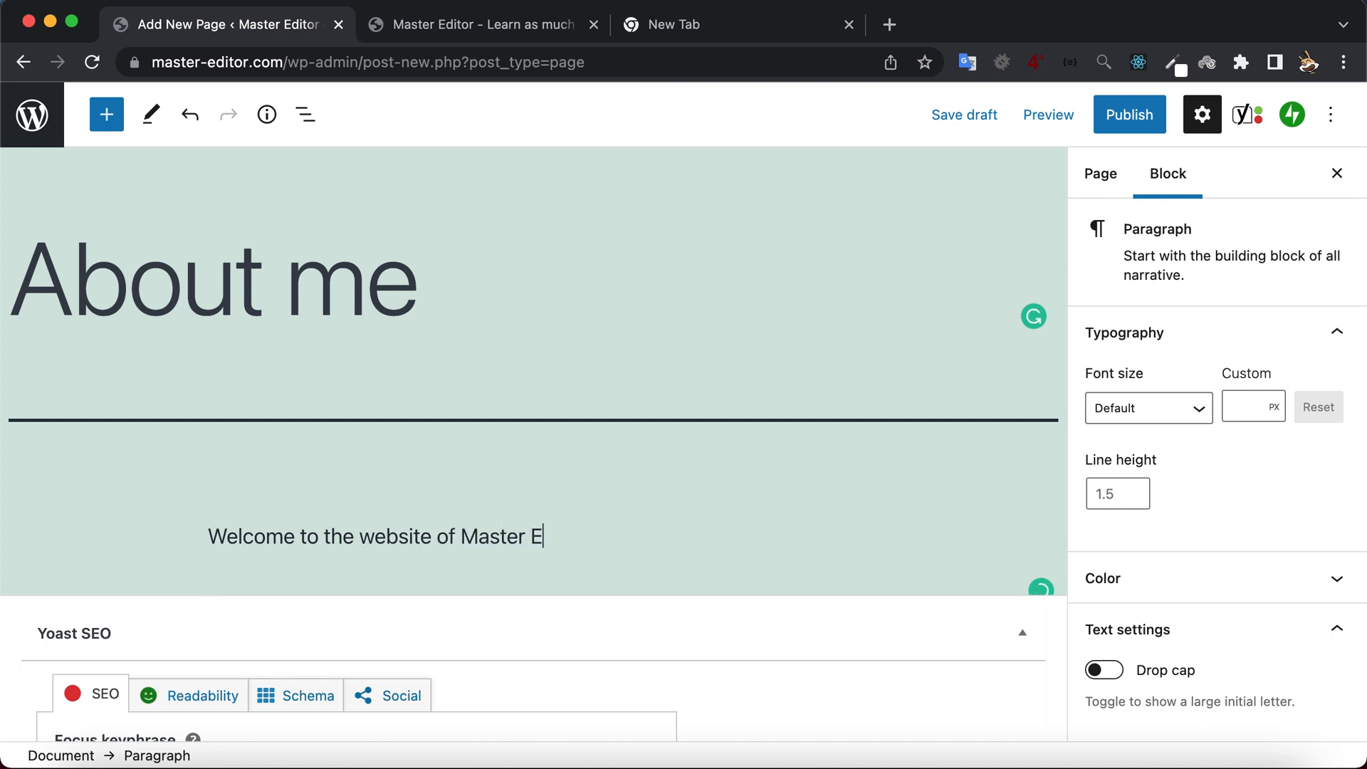
pyautogui.hotkey('shift', 'Return')
pyautogui.write('https://youtube.com/channel/UC9Zxs94a1bVaAwBT5VFKnSg')
pyautogui.press('Return')
# Step: Add a second paragraph introducing the author as a web developer and YouTuber making videos on audio editing, video editing and software usage related topics in general
pyautogui.write('I am a web developer and started')
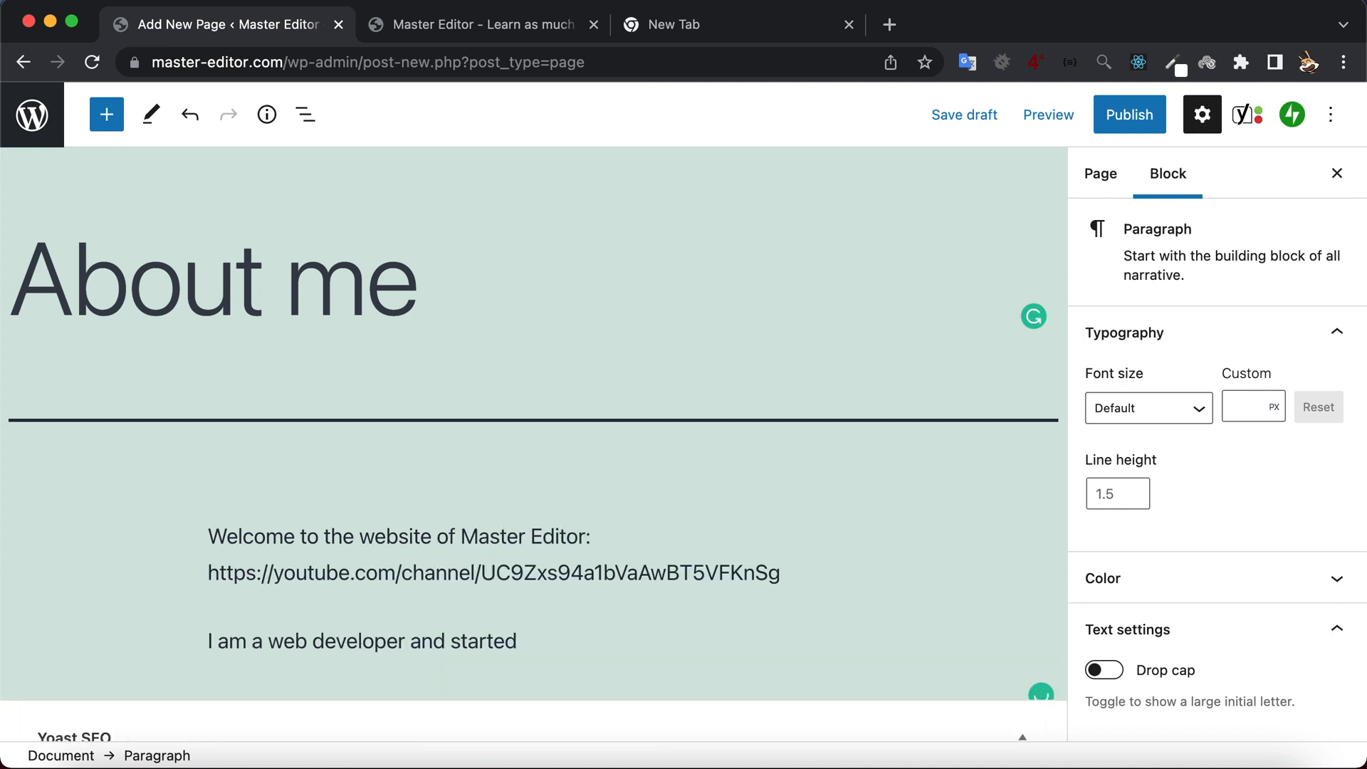
pyautogui.write(' a journey as a YouTuber. I like to make videos on audio editing, video editing and ')
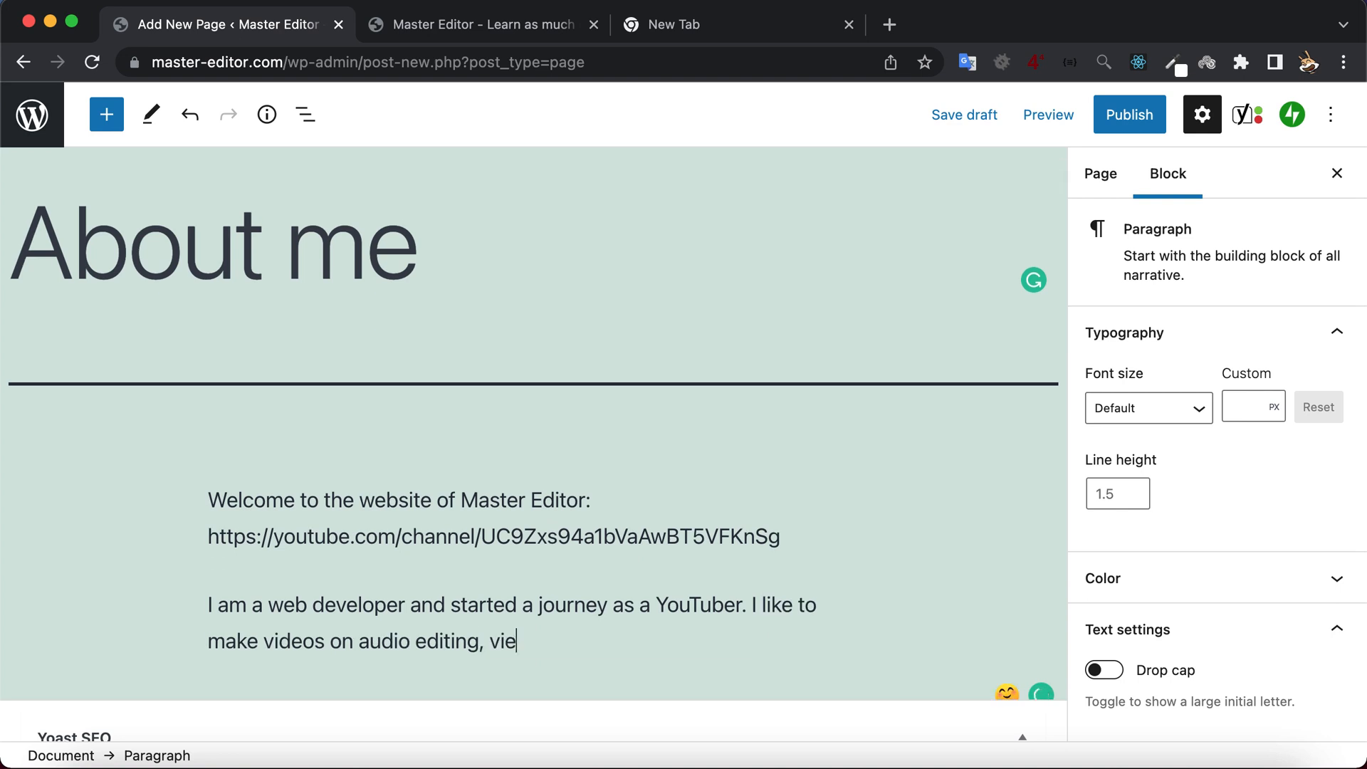
pyautogui.write('software usage related topics in general.')
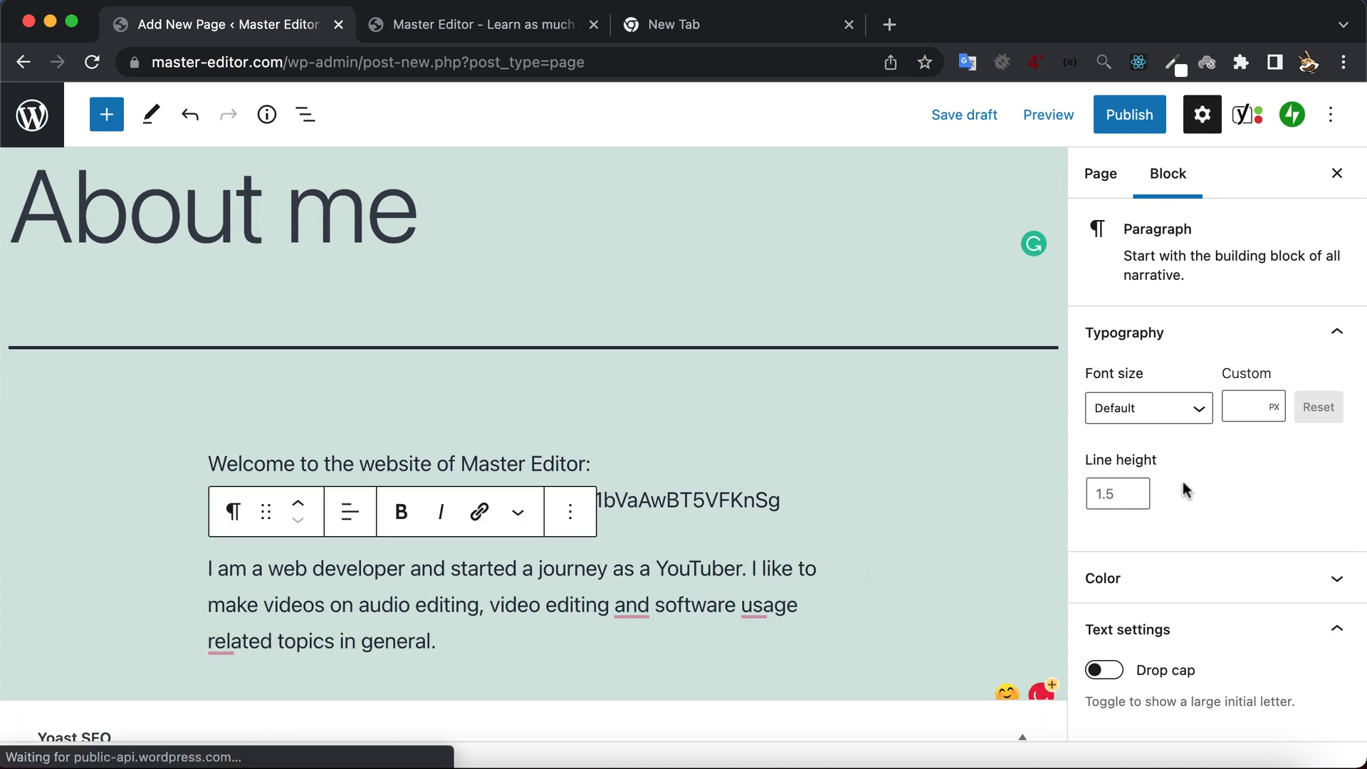
# Step: Upload vegetables.jpg from the photos folder to the media library and set it as the page's featured image
pyautogui.scroll(-2, 1176, 492)
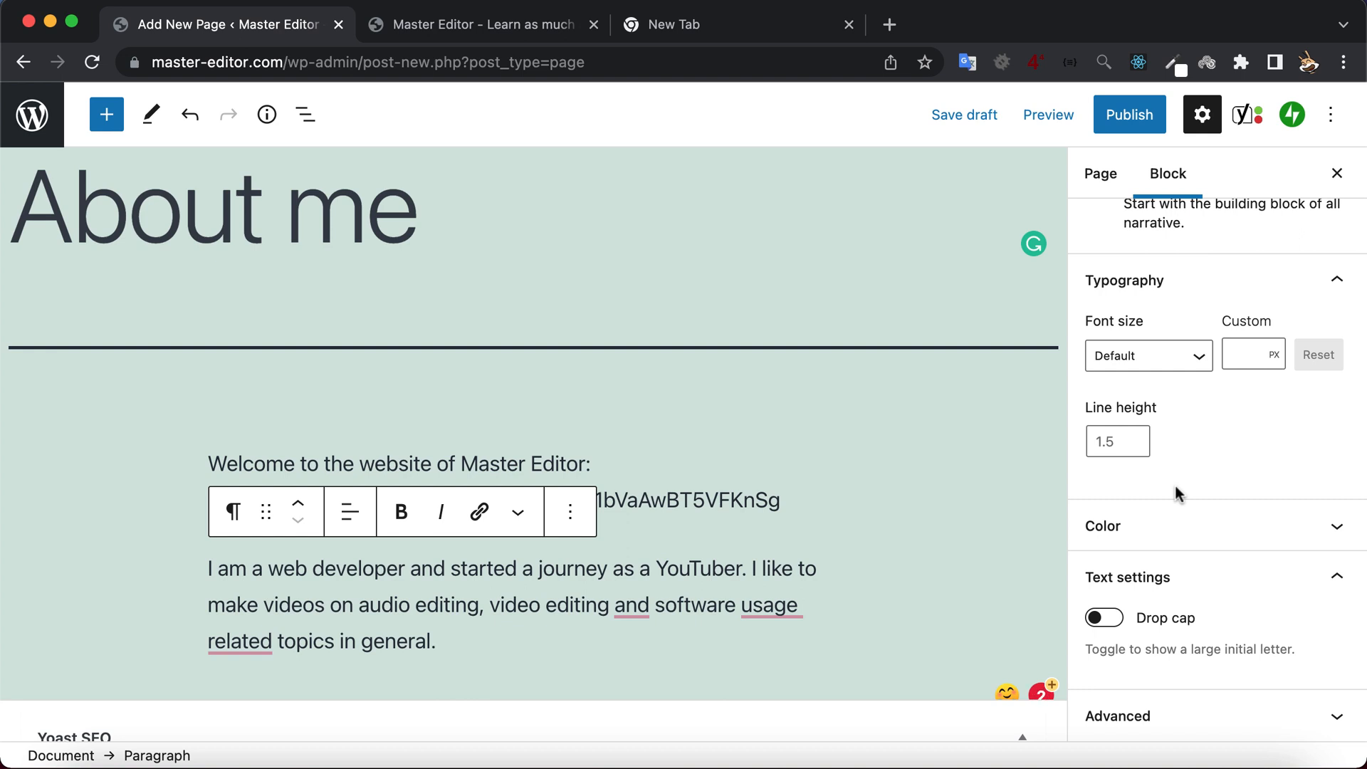
pyautogui.click(1100, 174)
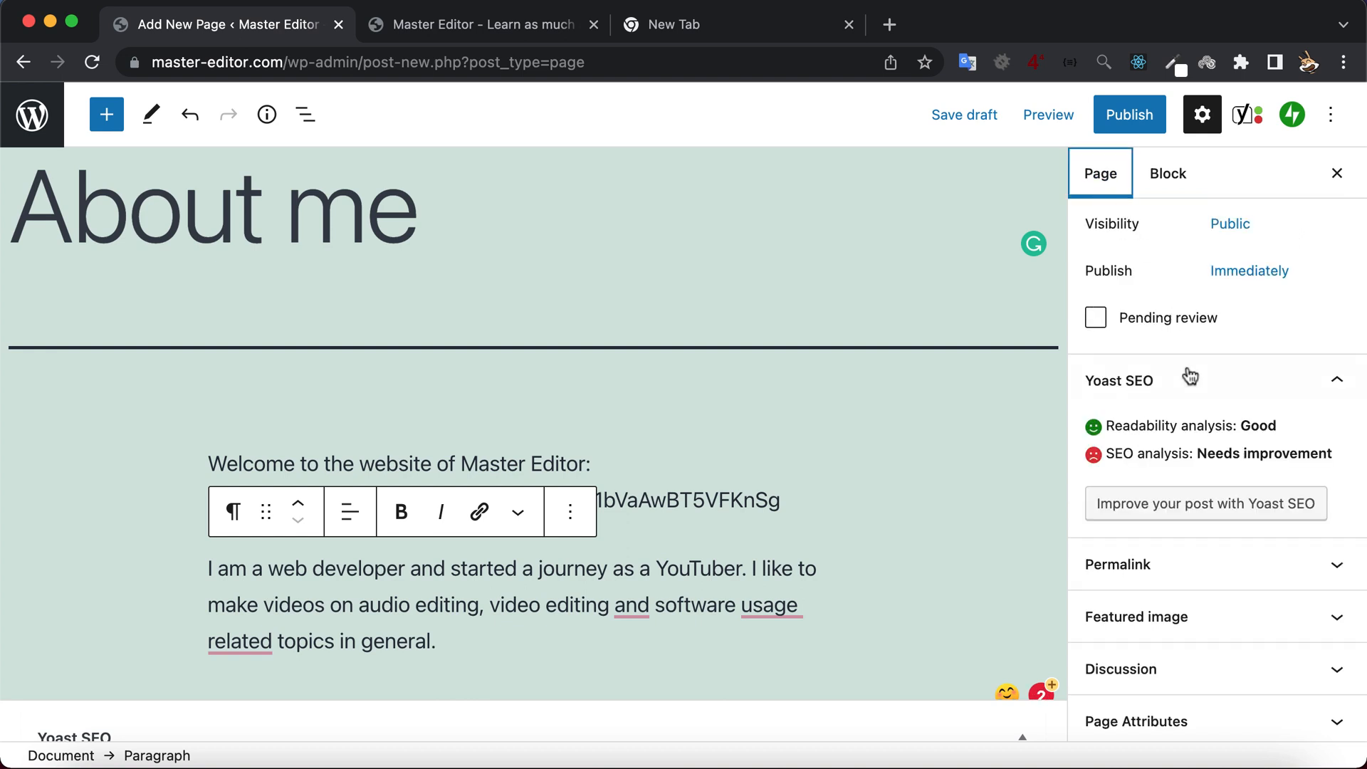
pyautogui.click(1142, 615)
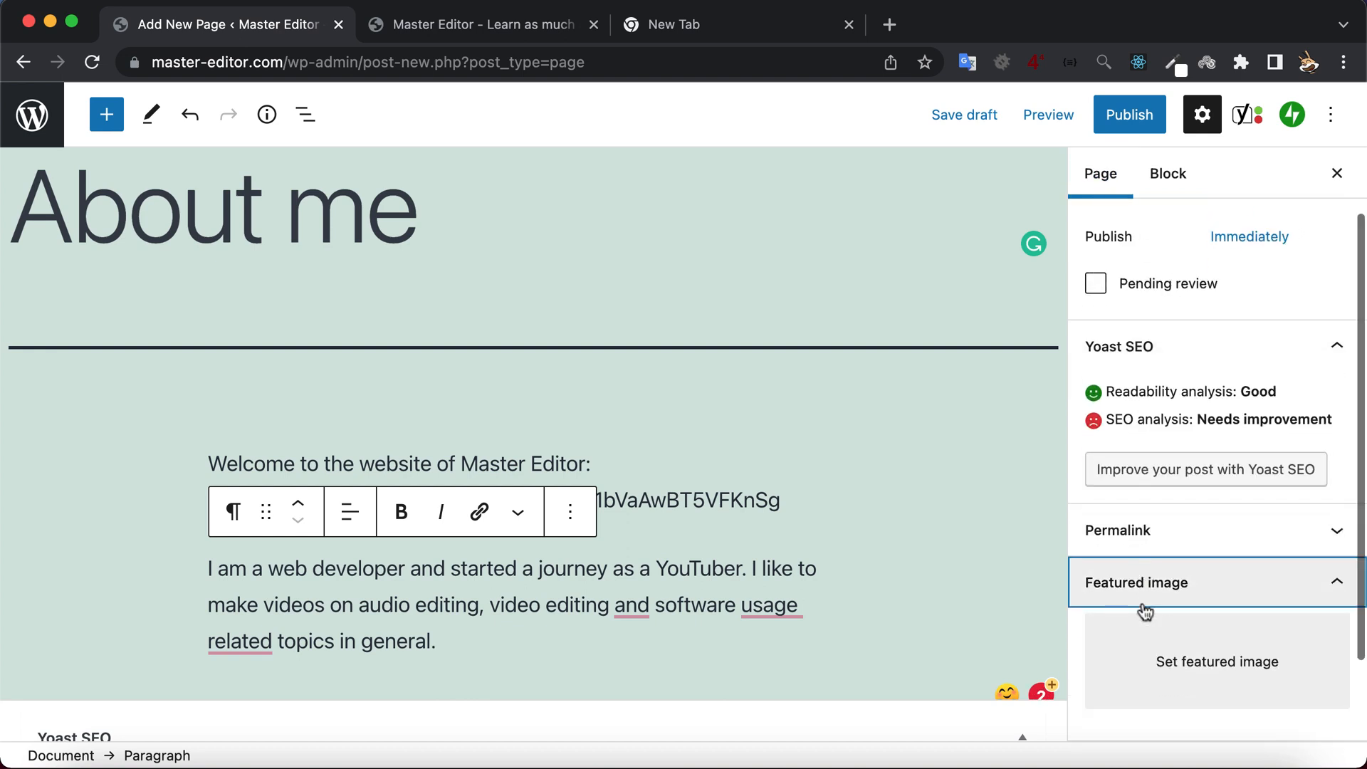
pyautogui.click(1171, 669)
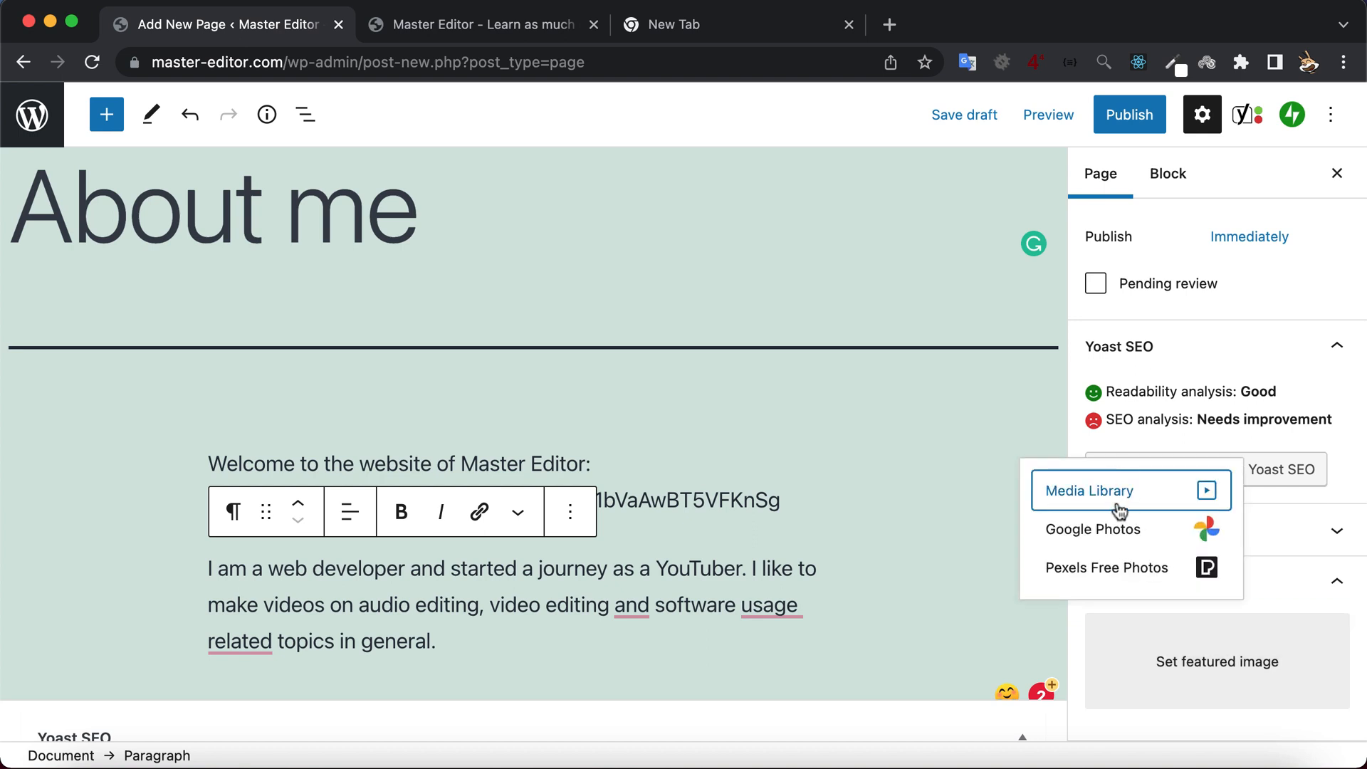
pyautogui.click(1117, 509)
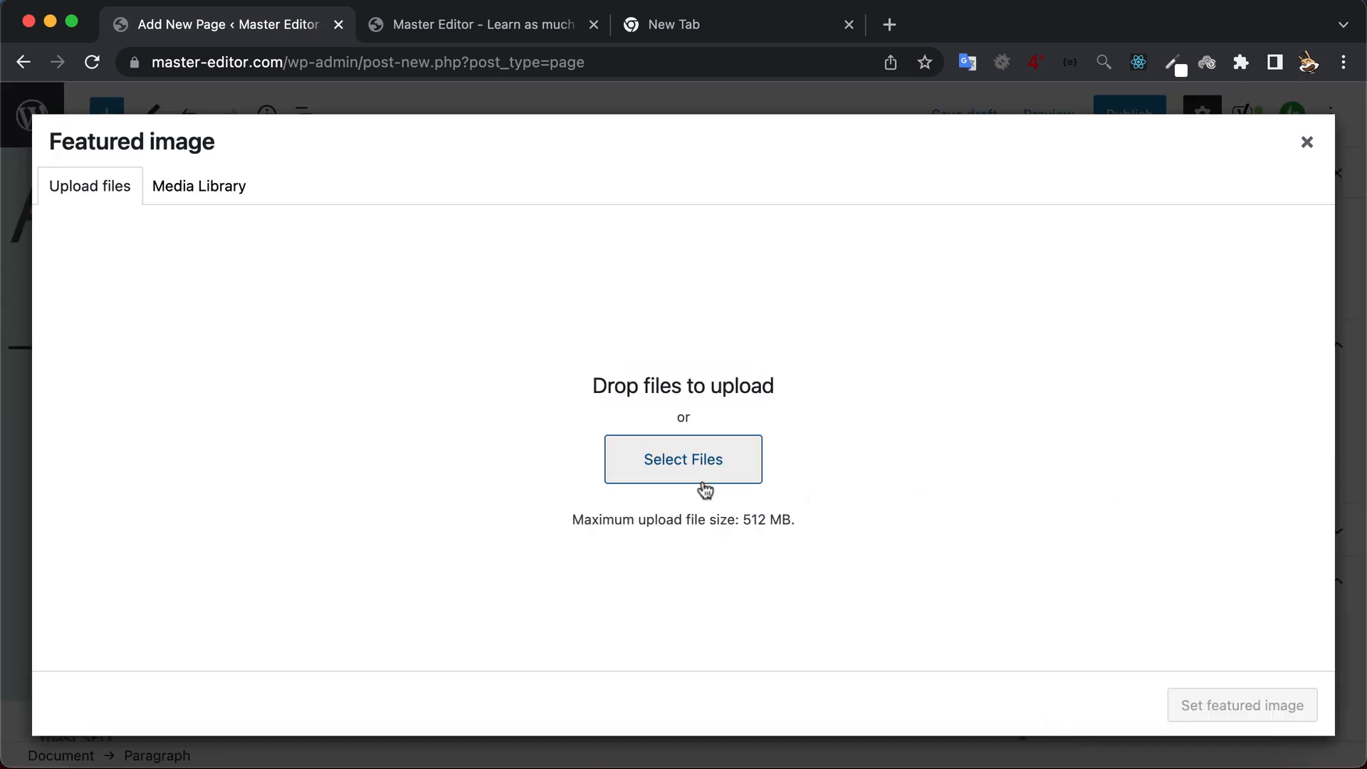
pyautogui.click(694, 473)
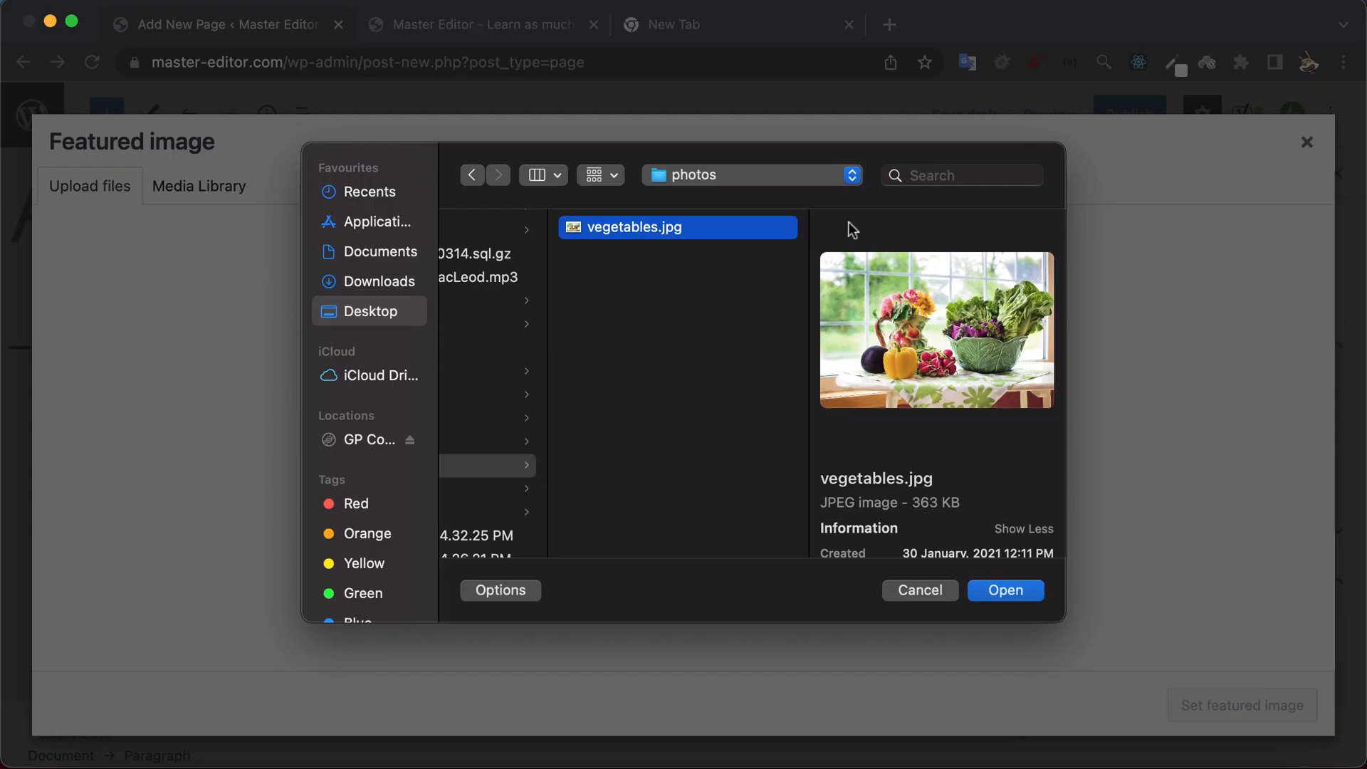
pyautogui.click(1000, 590)
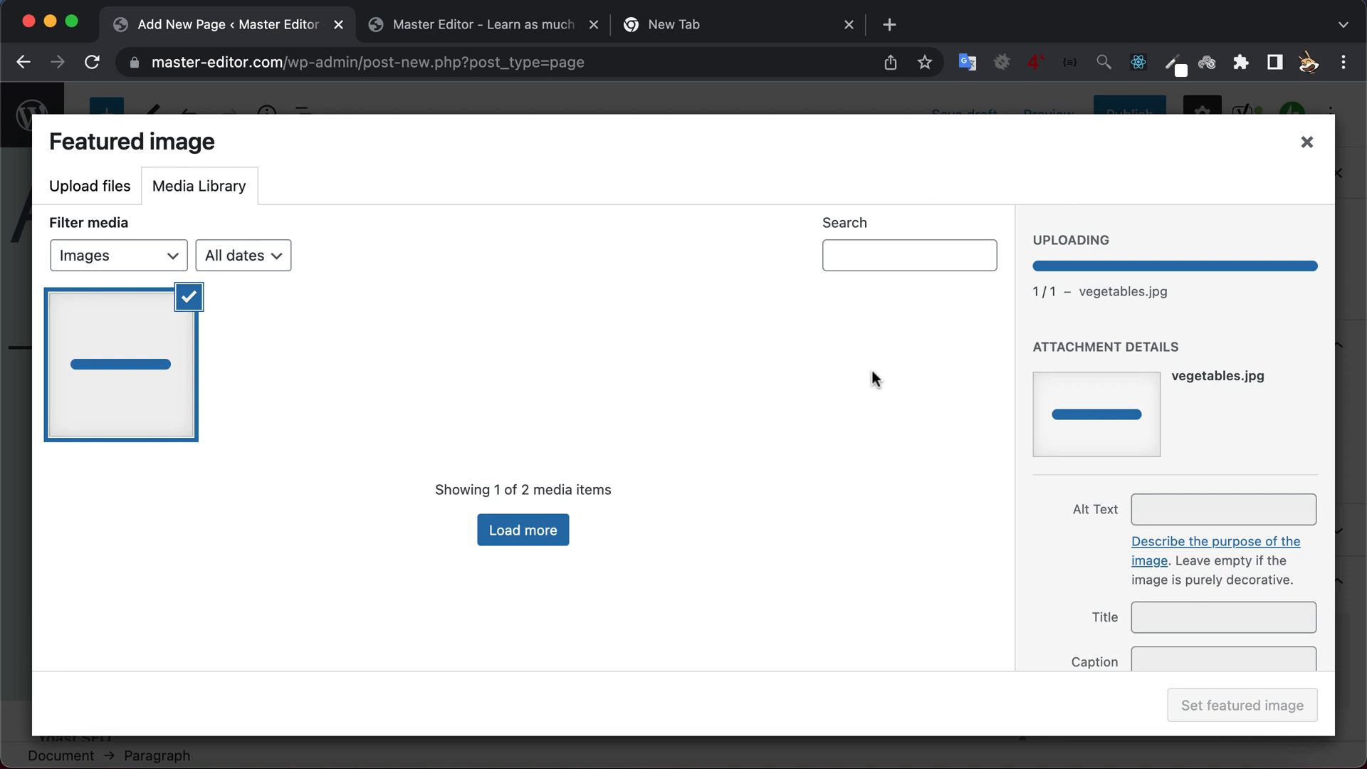
pyautogui.scroll(-3, 1022, 524)
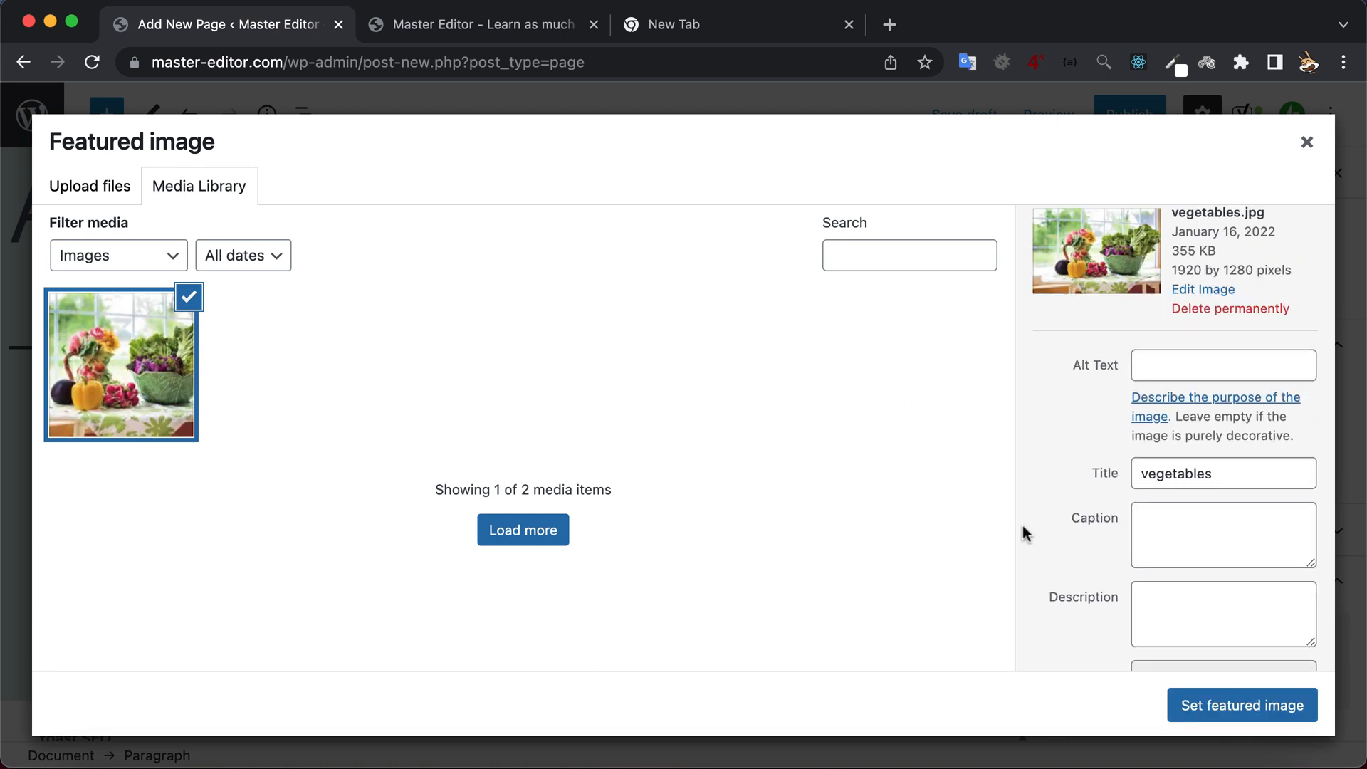
pyautogui.click(1201, 707)
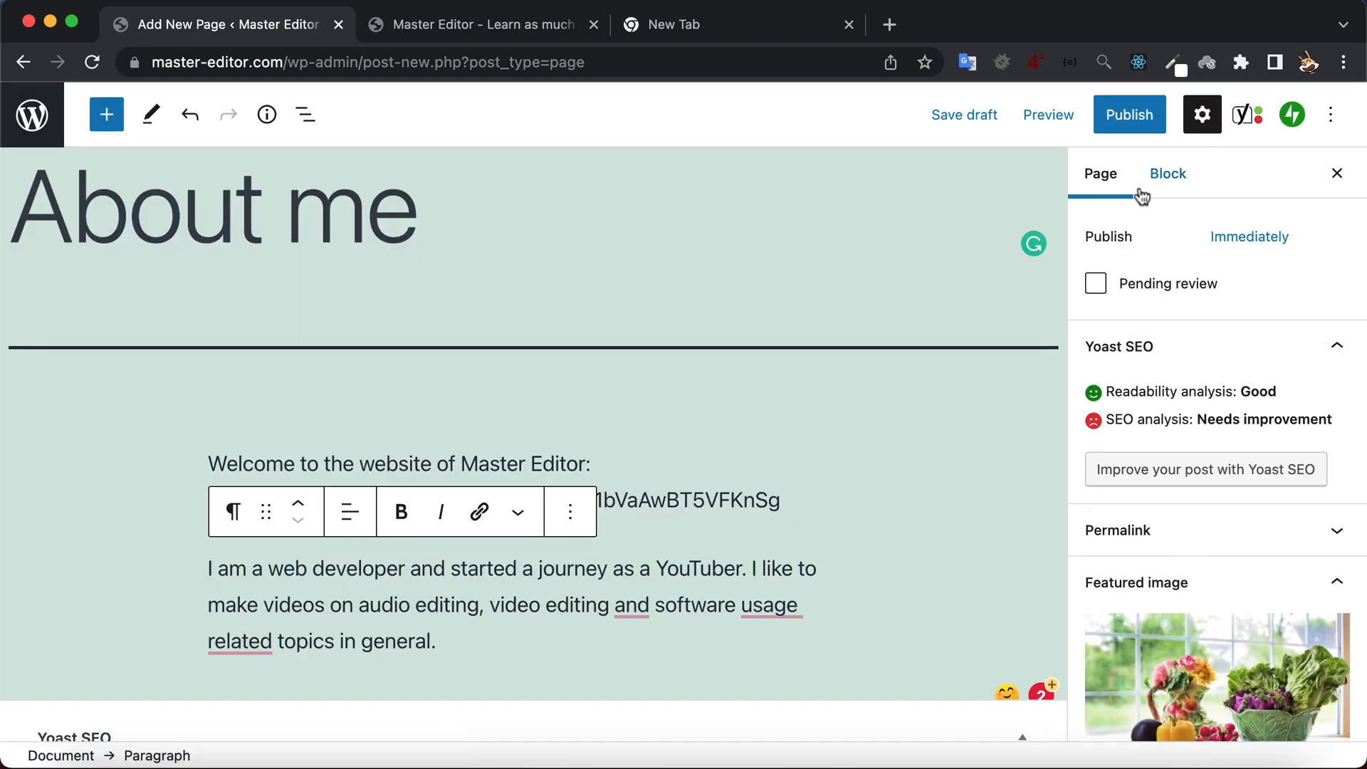
# Step: Publish the "About me" page and reload the public homepage to look for it
pyautogui.click(1127, 121)
pyautogui.click(1126, 119)
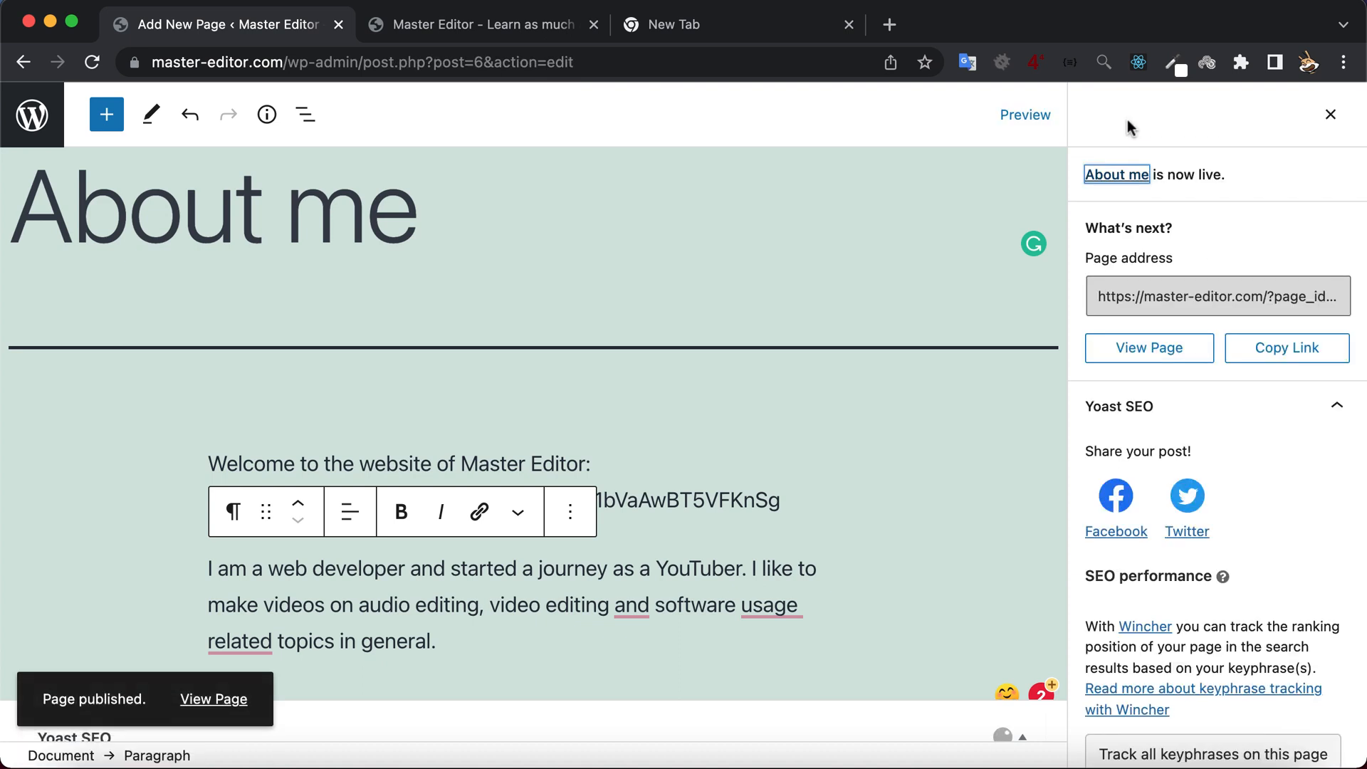
pyautogui.click(537, 25)
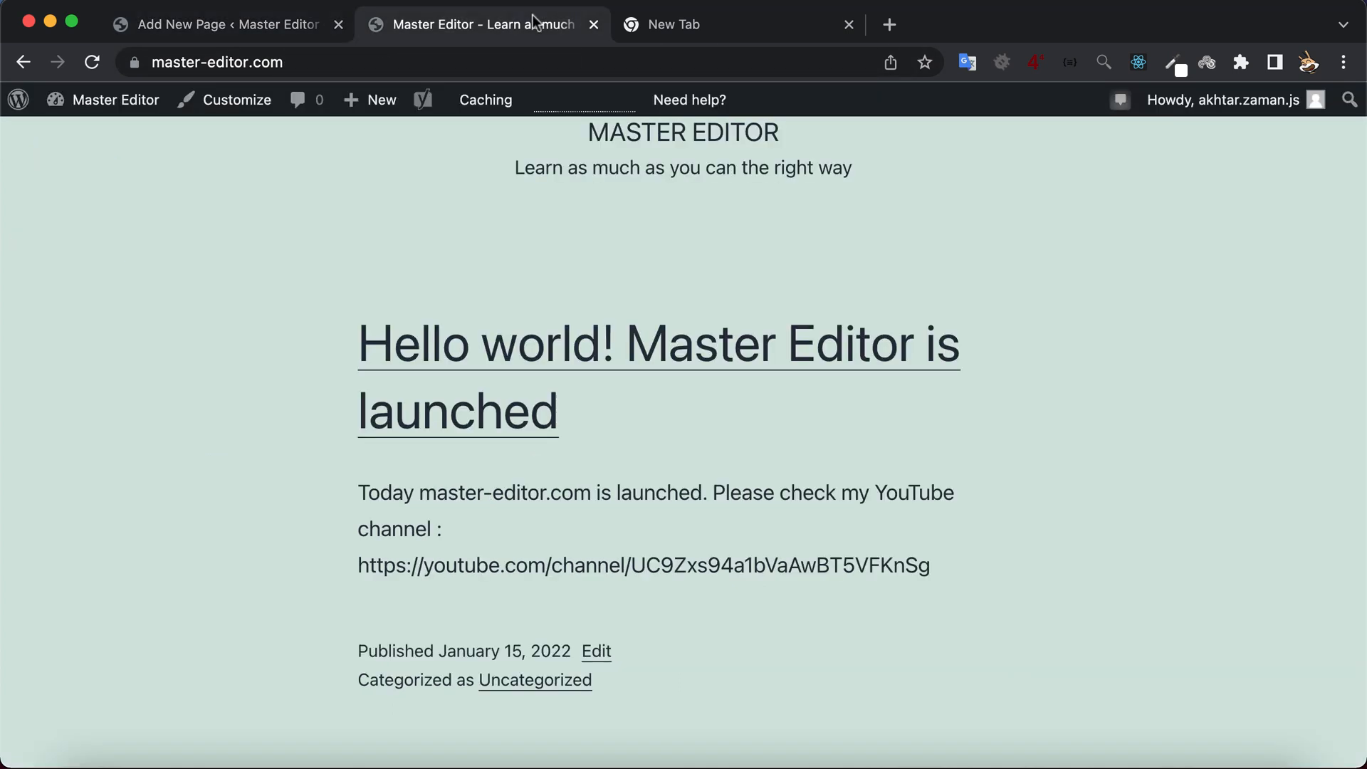
pyautogui.click(92, 62)
pyautogui.scroll(-3, 170, 371)
pyautogui.scroll(5, 170, 372)
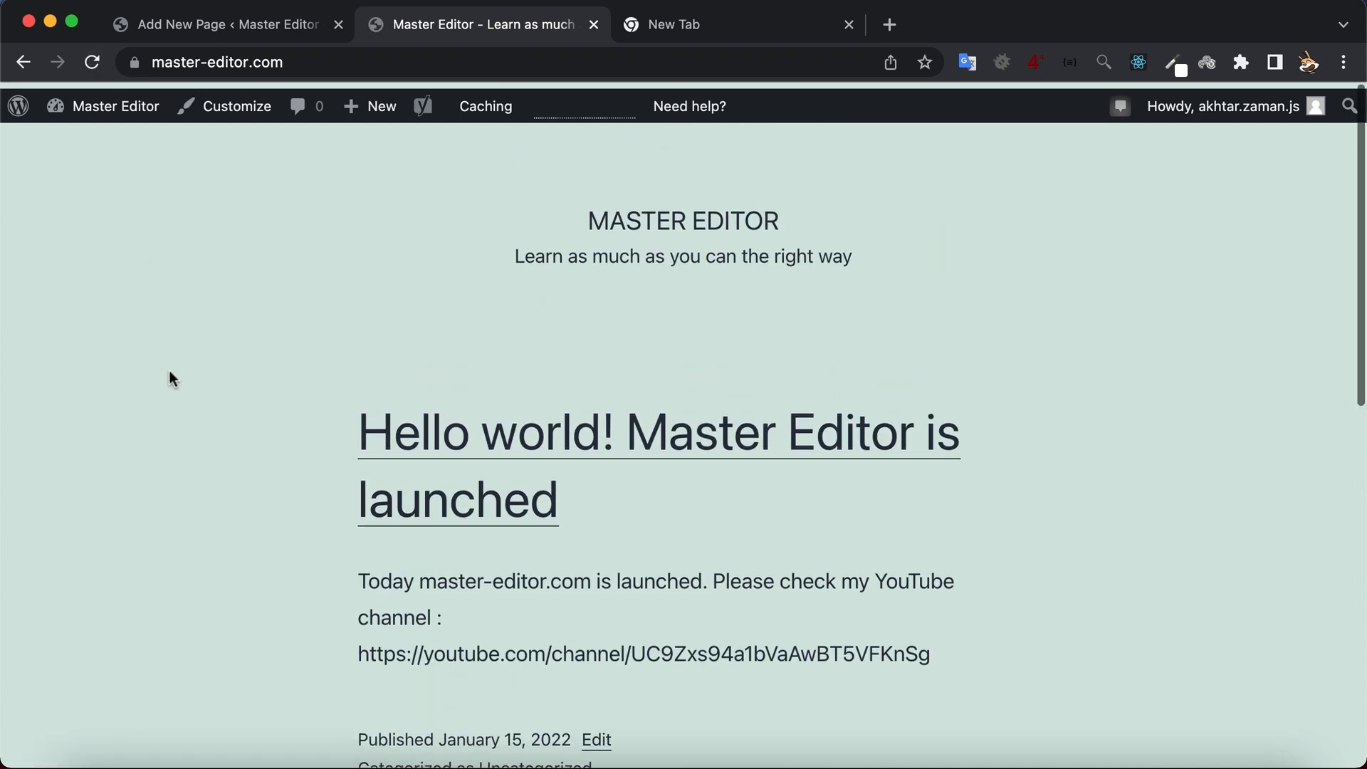
# Step: Go back to the WordPress admin dashboard and open the Reading settings
pyautogui.click(207, 29)
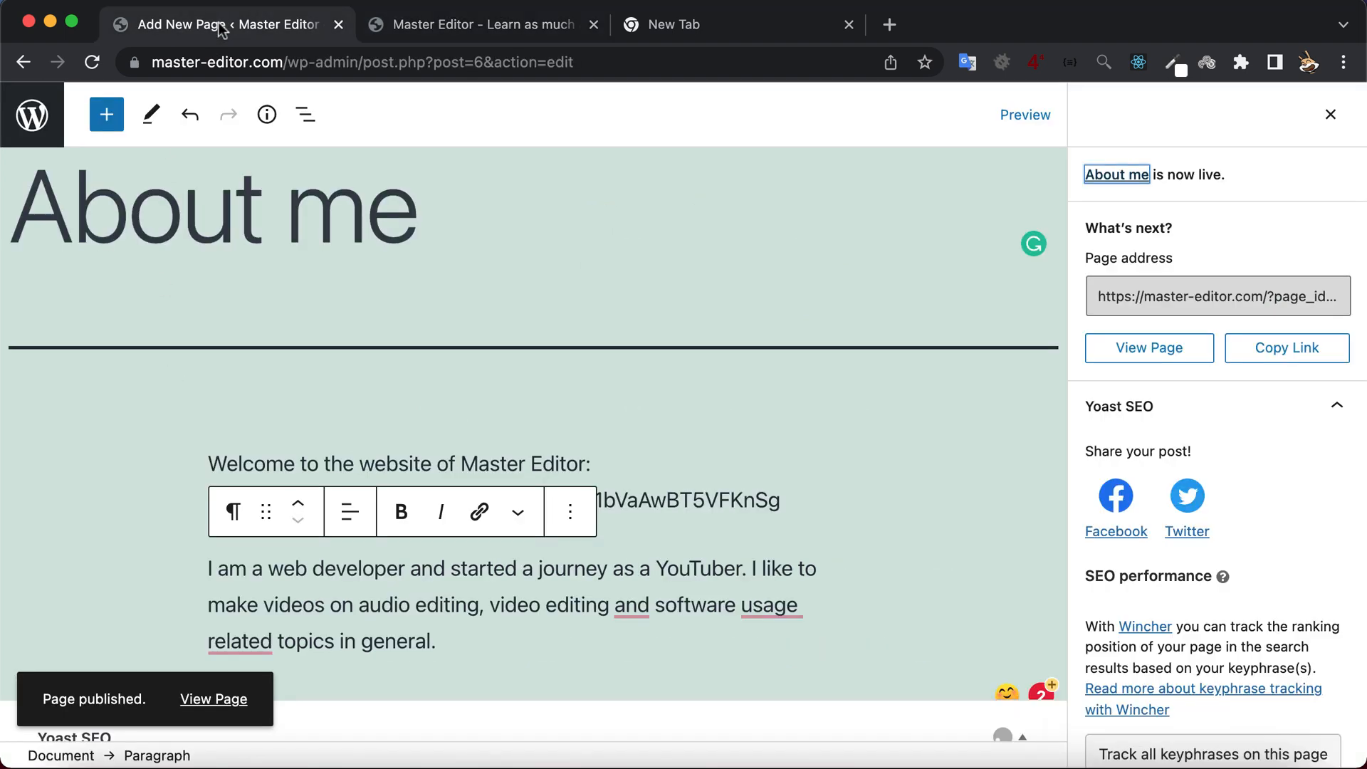
pyautogui.moveTo(427, 62); pyautogui.dragTo(650, 57)
pyautogui.press('BackSpace')
pyautogui.press('Return')
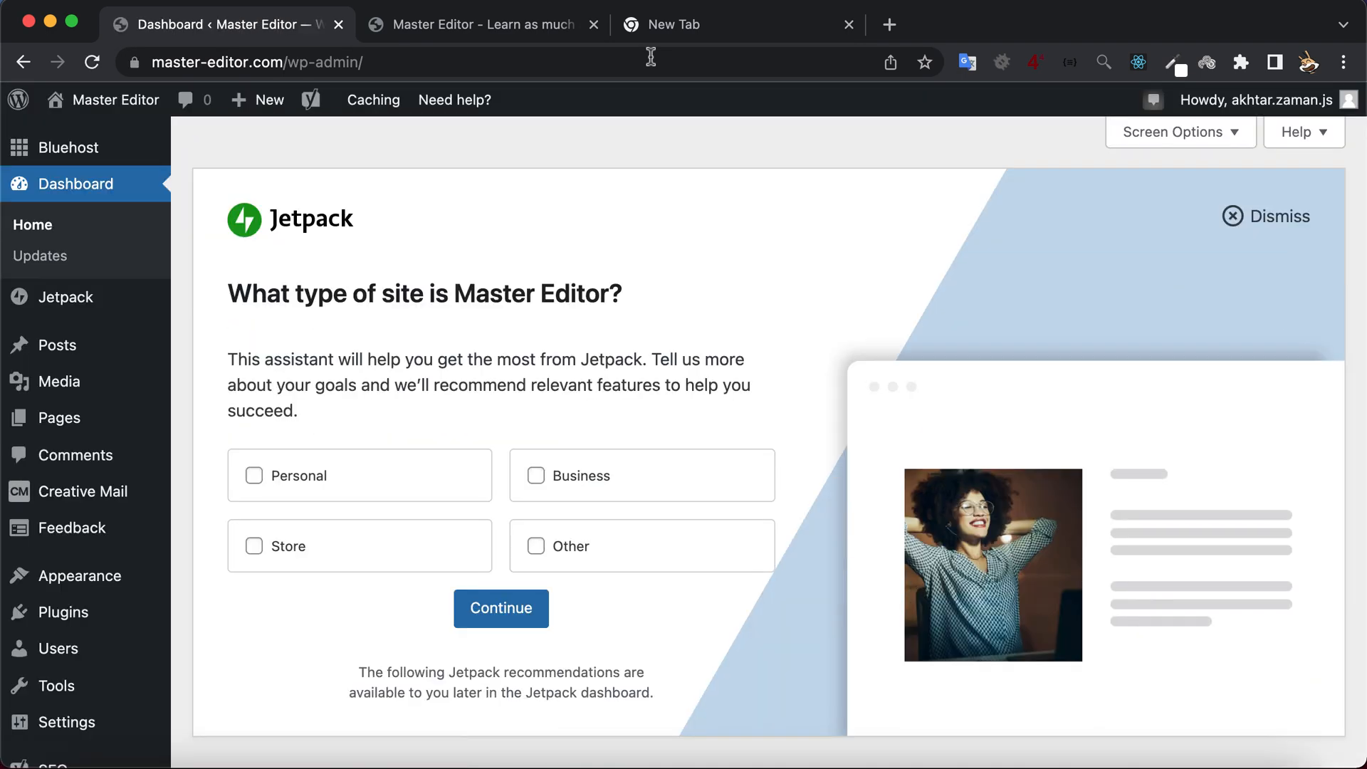
pyautogui.scroll(-2, 93, 598)
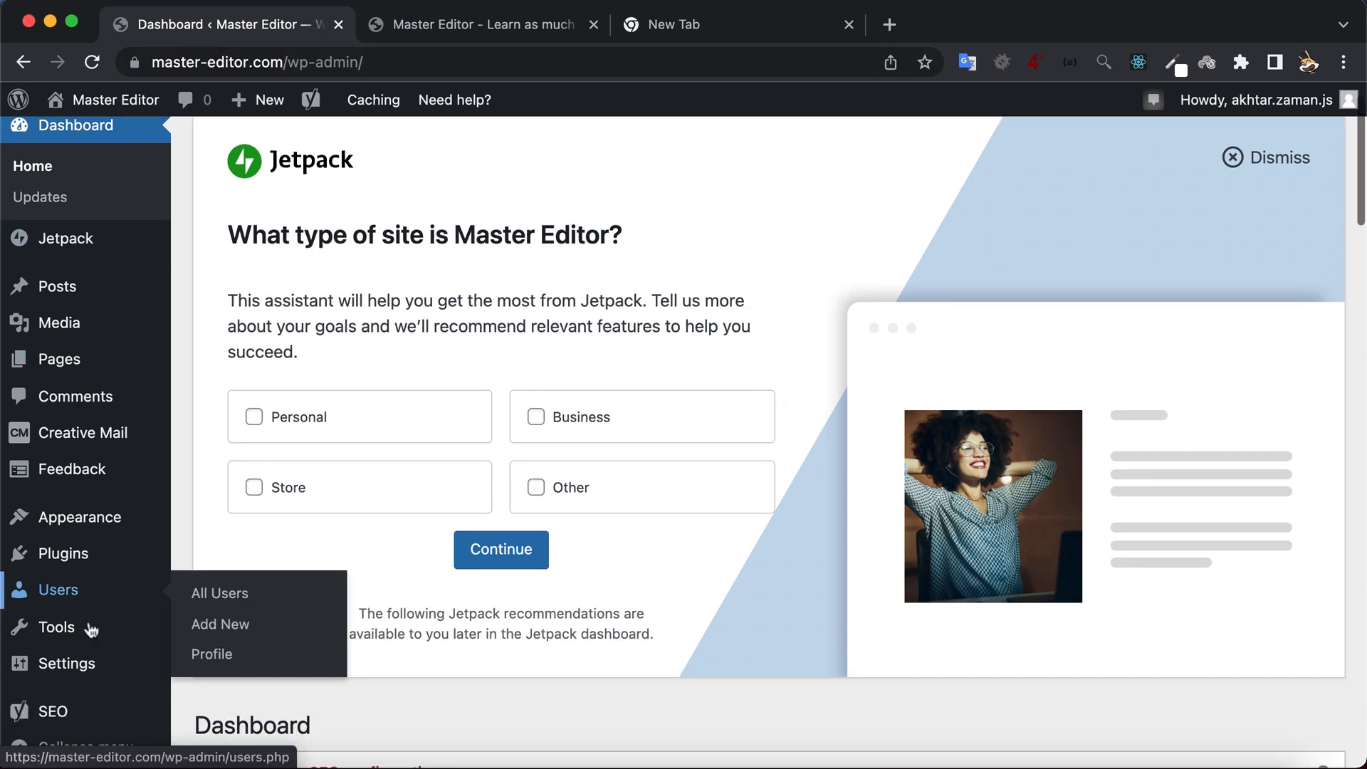
pyautogui.moveTo(97, 659)
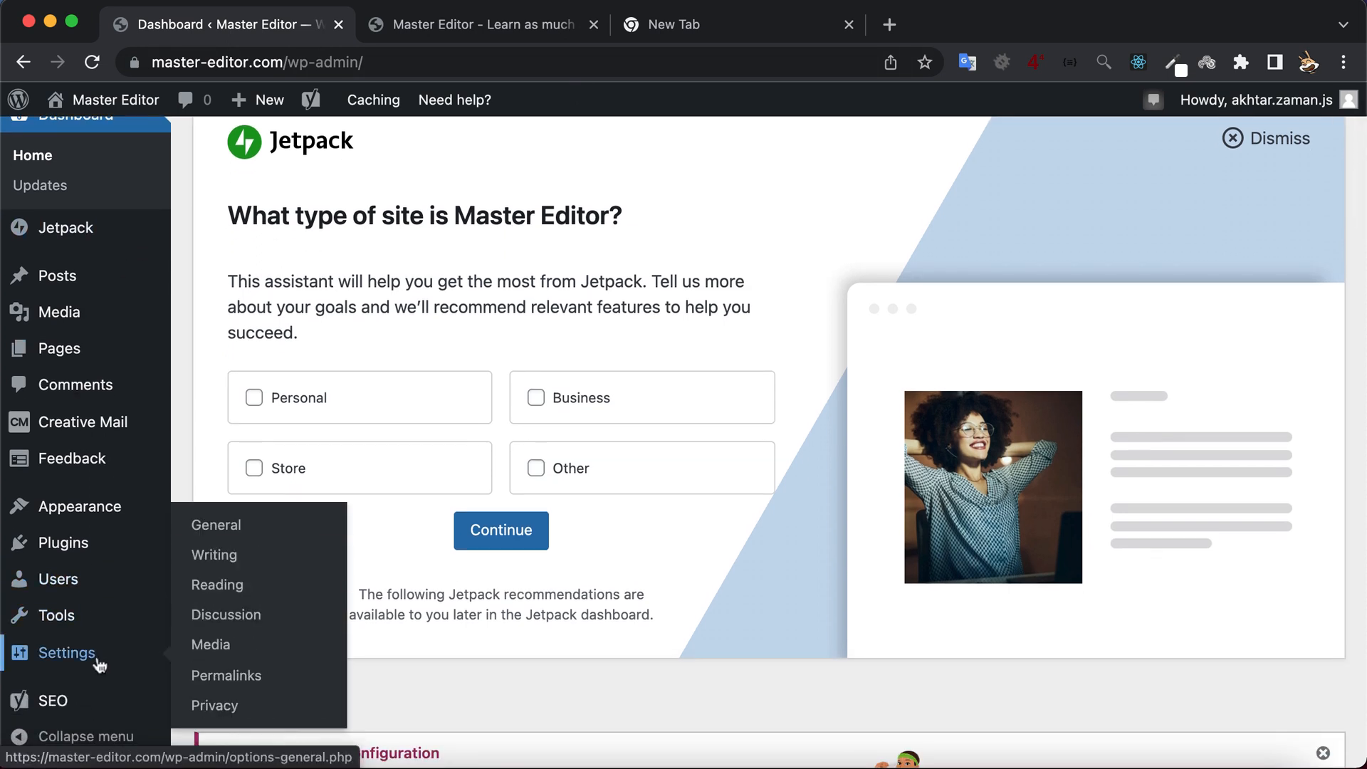
pyautogui.click(212, 588)
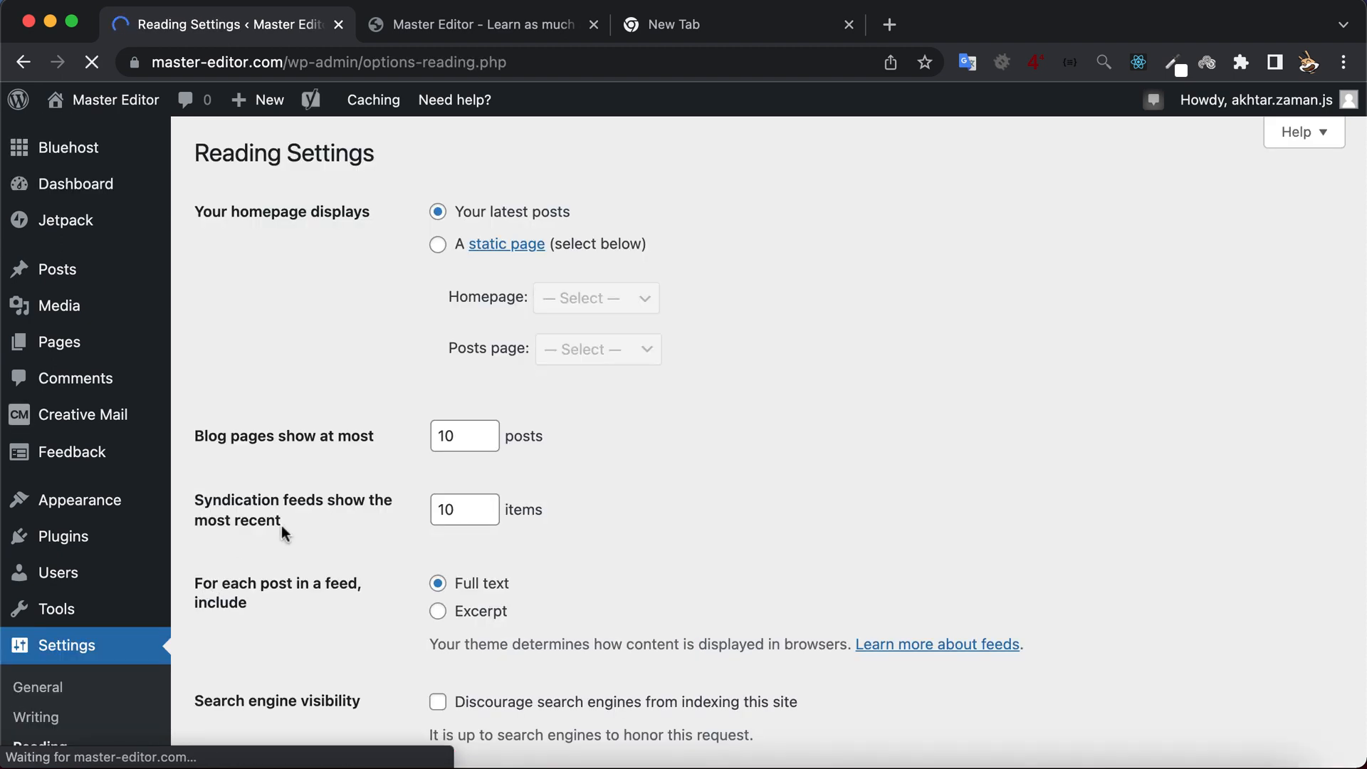
# Step: Make the homepage display a static page, with "About me" as homepage and "Sample Page" as posts page
pyautogui.click(439, 245)
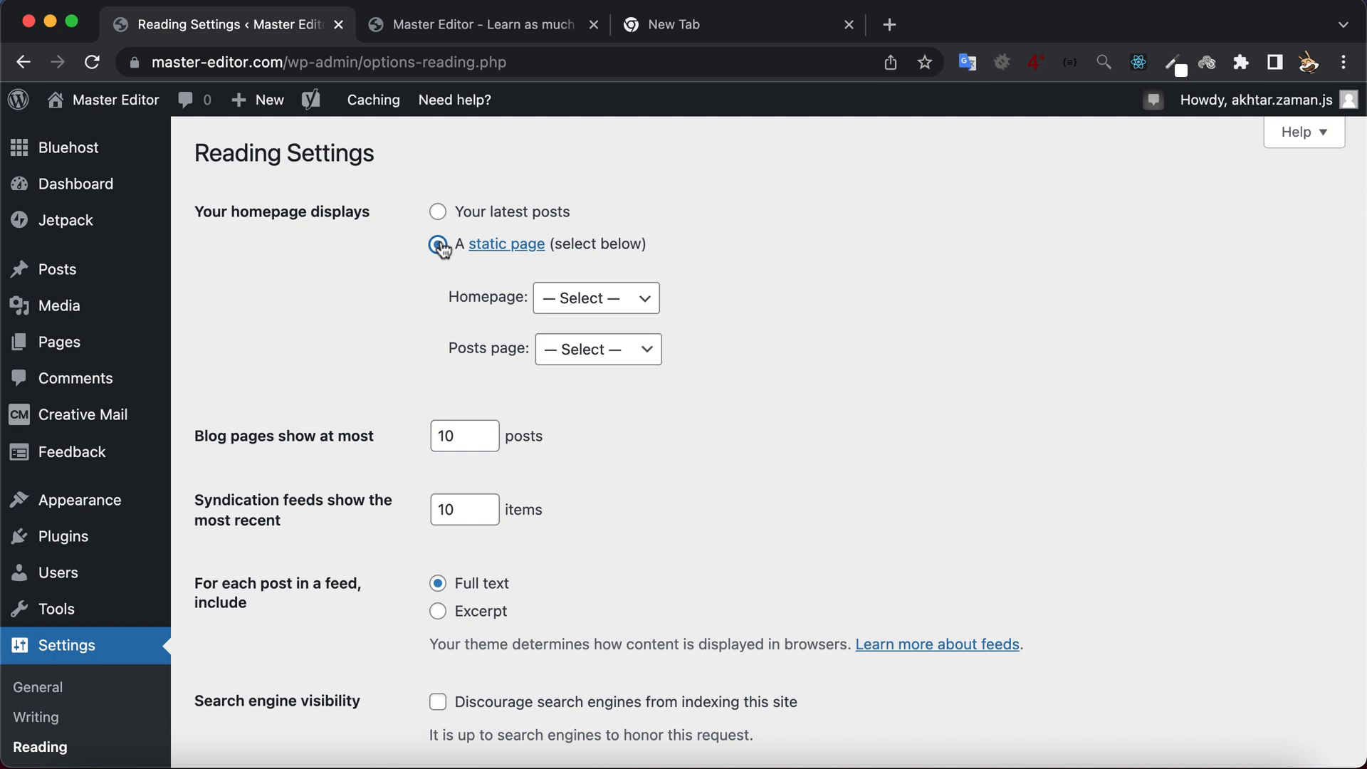
pyautogui.click(591, 299)
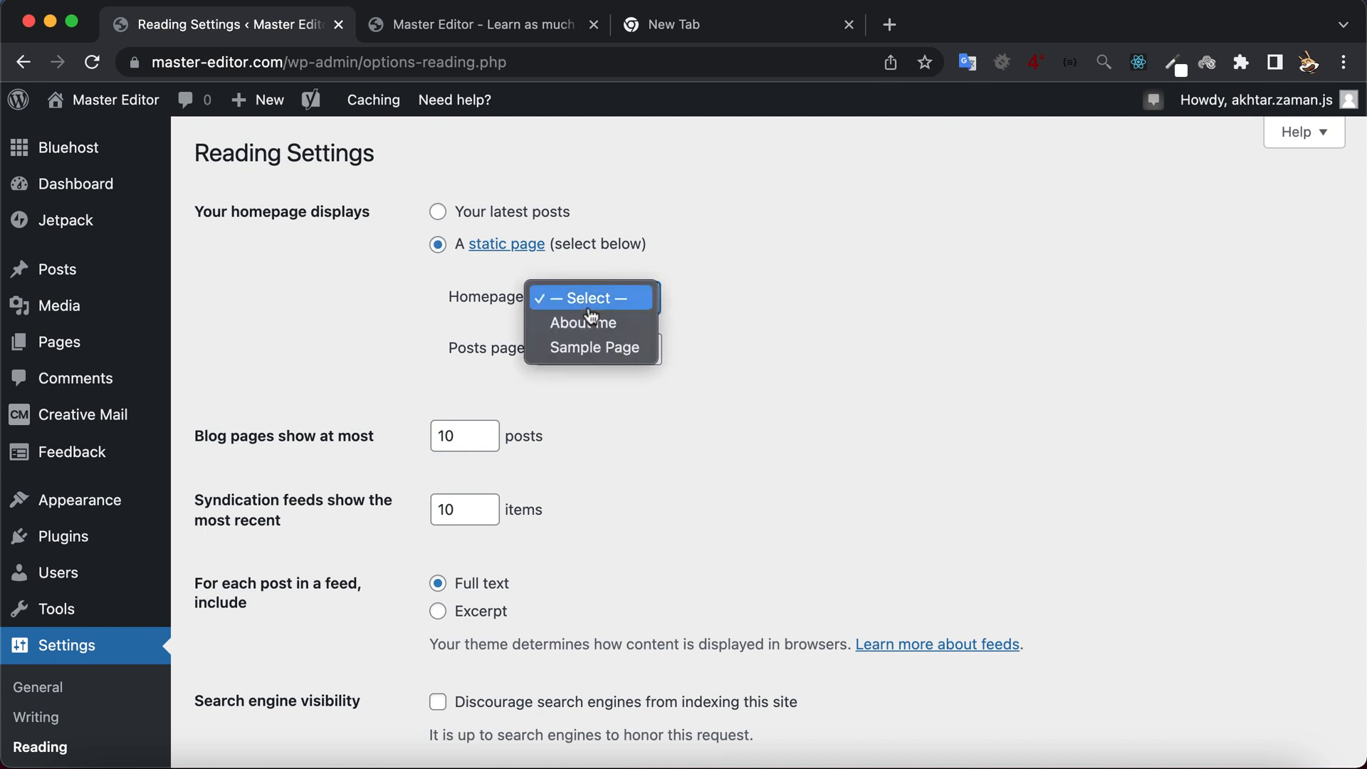
pyautogui.click(596, 321)
pyautogui.click(623, 362)
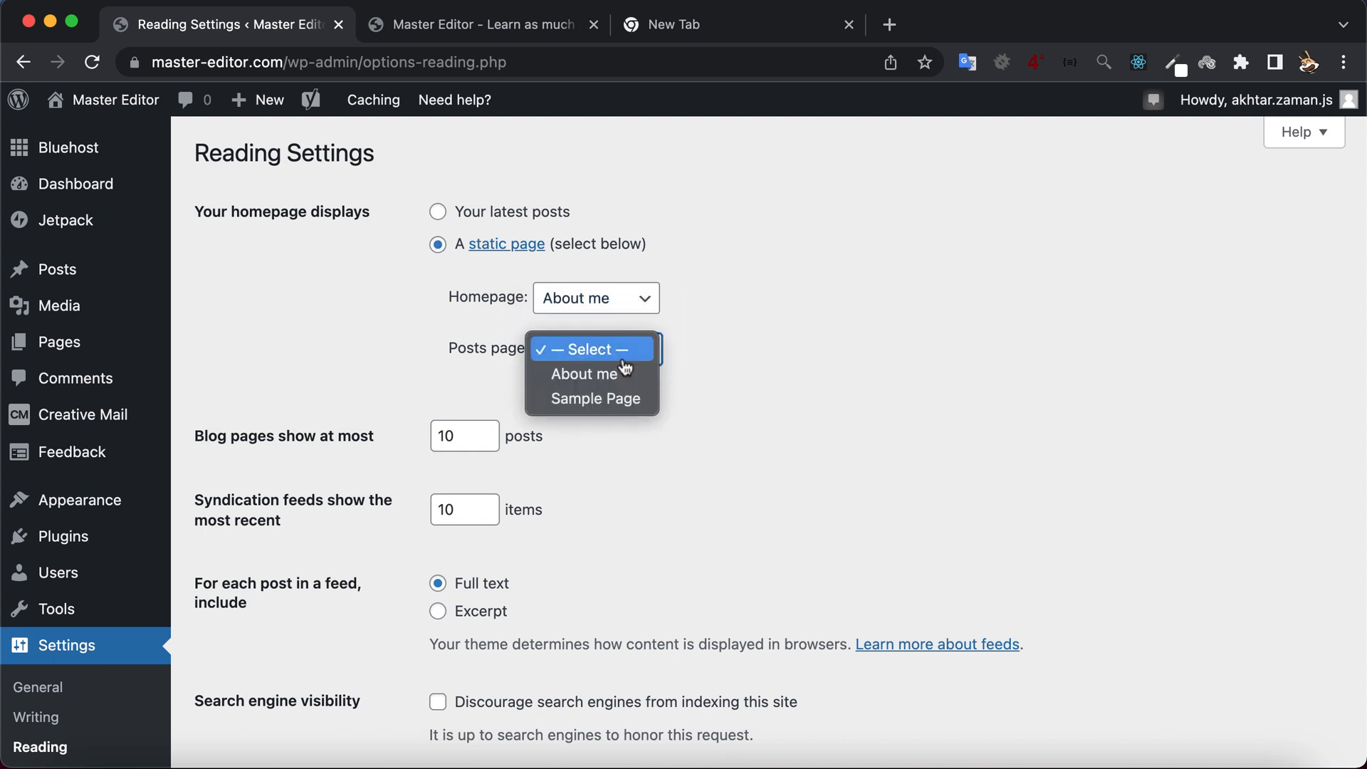
pyautogui.click(612, 398)
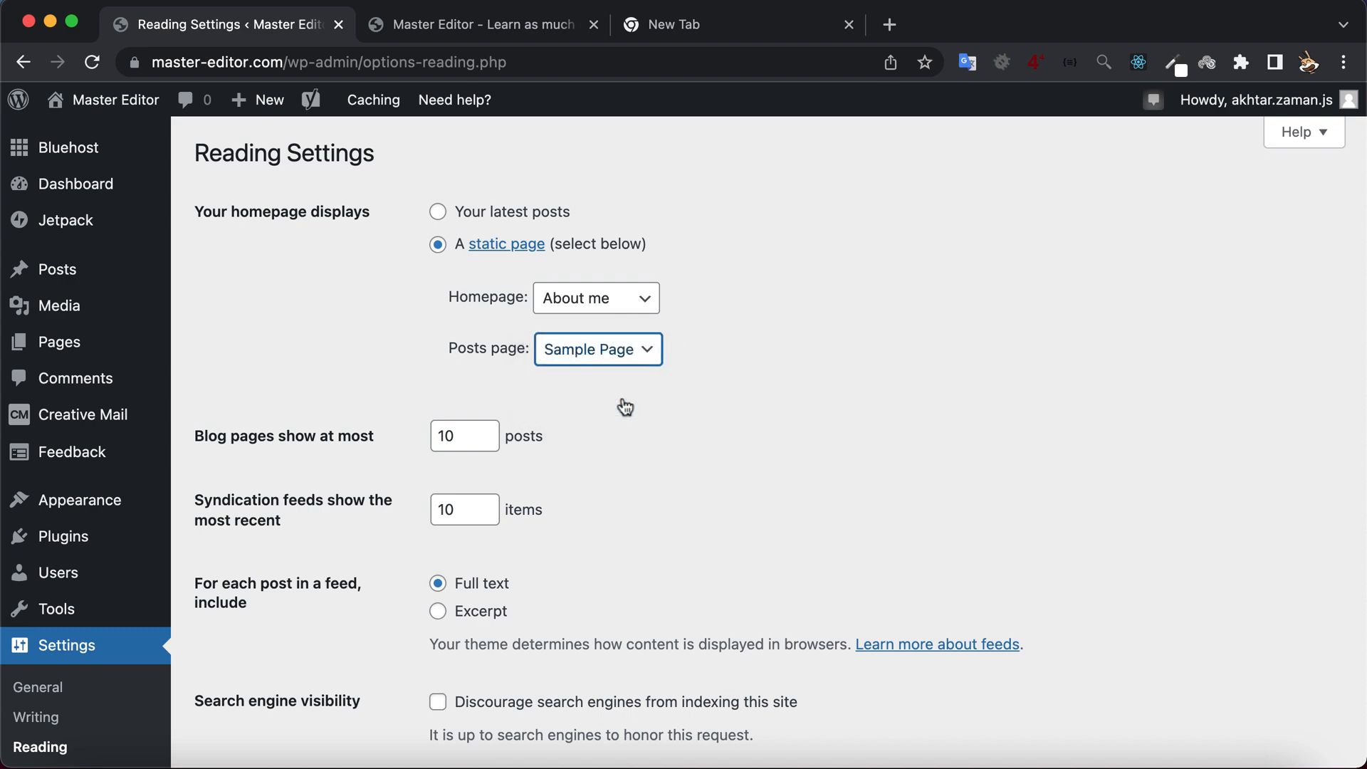
# Step: Save the Reading settings, reload the public homepage and review the "About me" page shown there
pyautogui.scroll(-5, 635, 442)
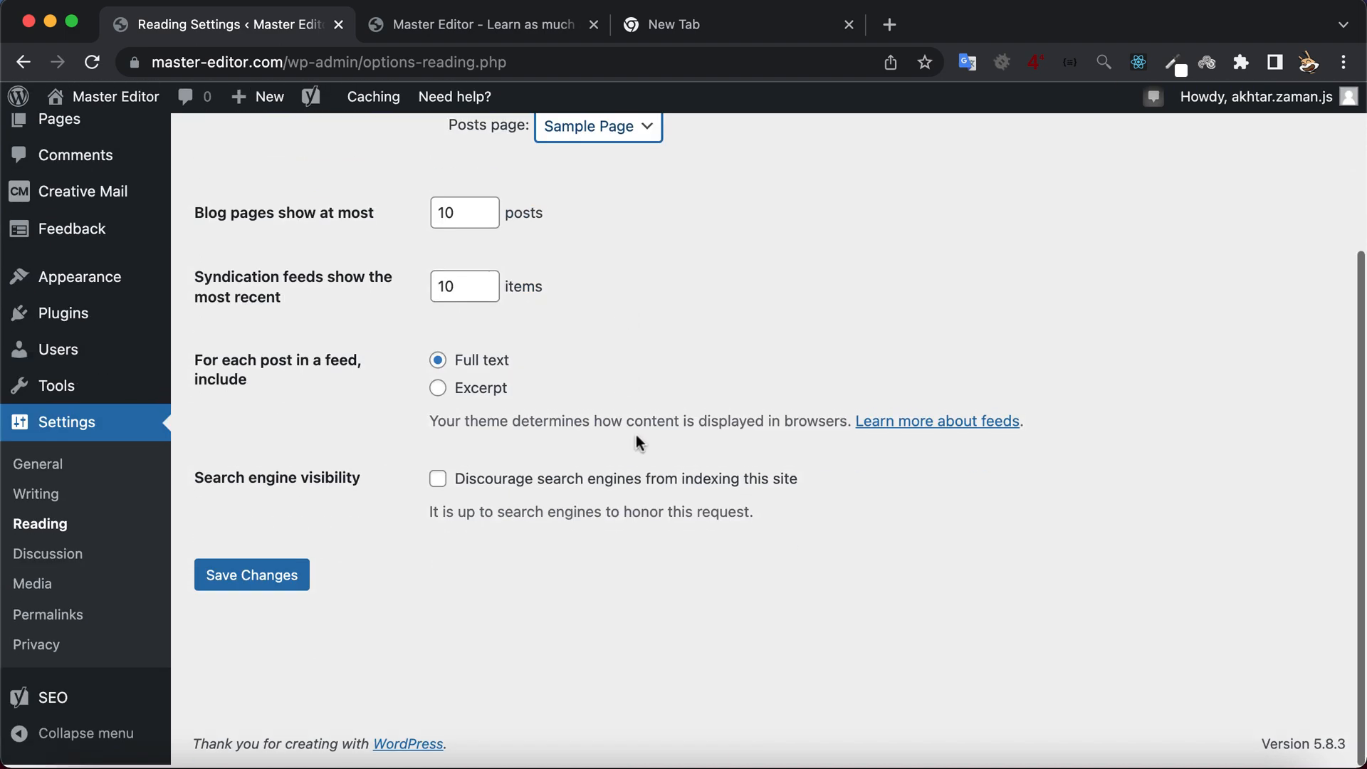
pyautogui.click(260, 574)
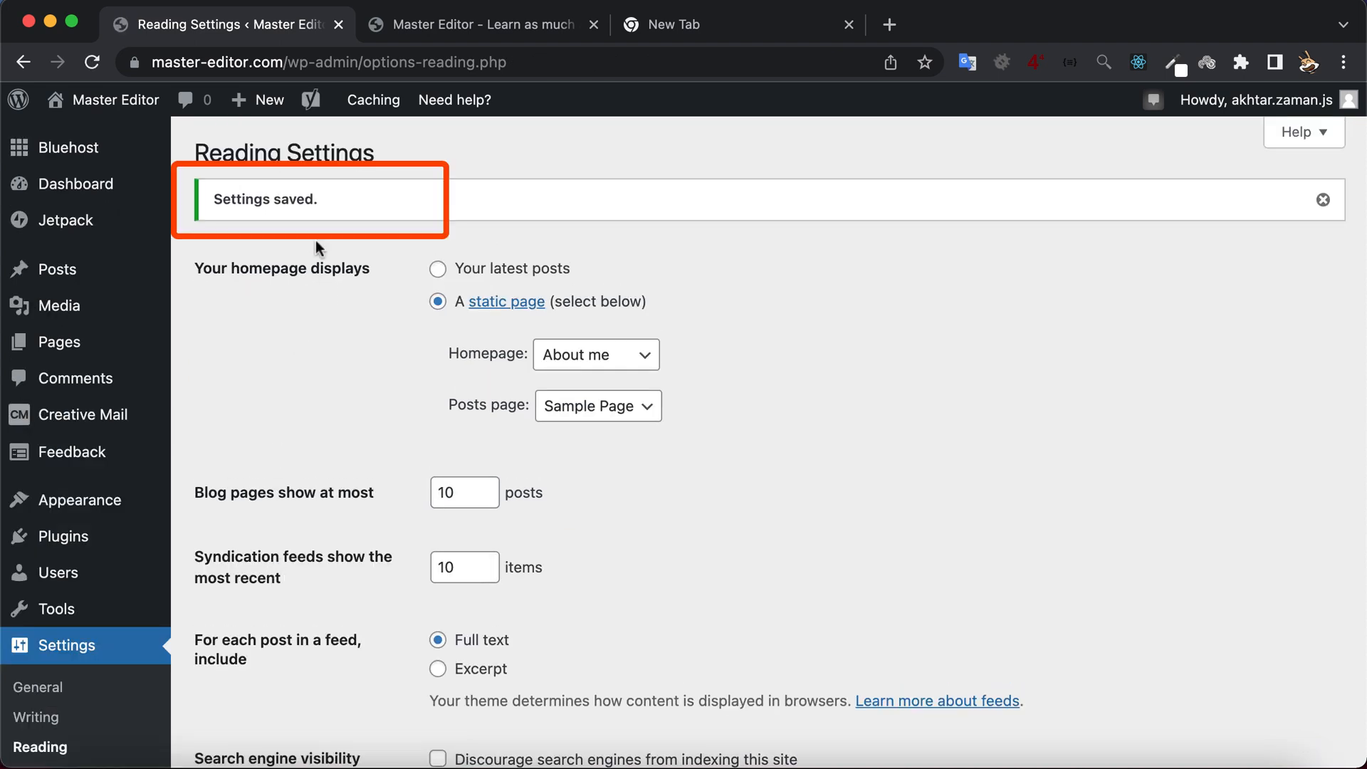
pyautogui.click(402, 27)
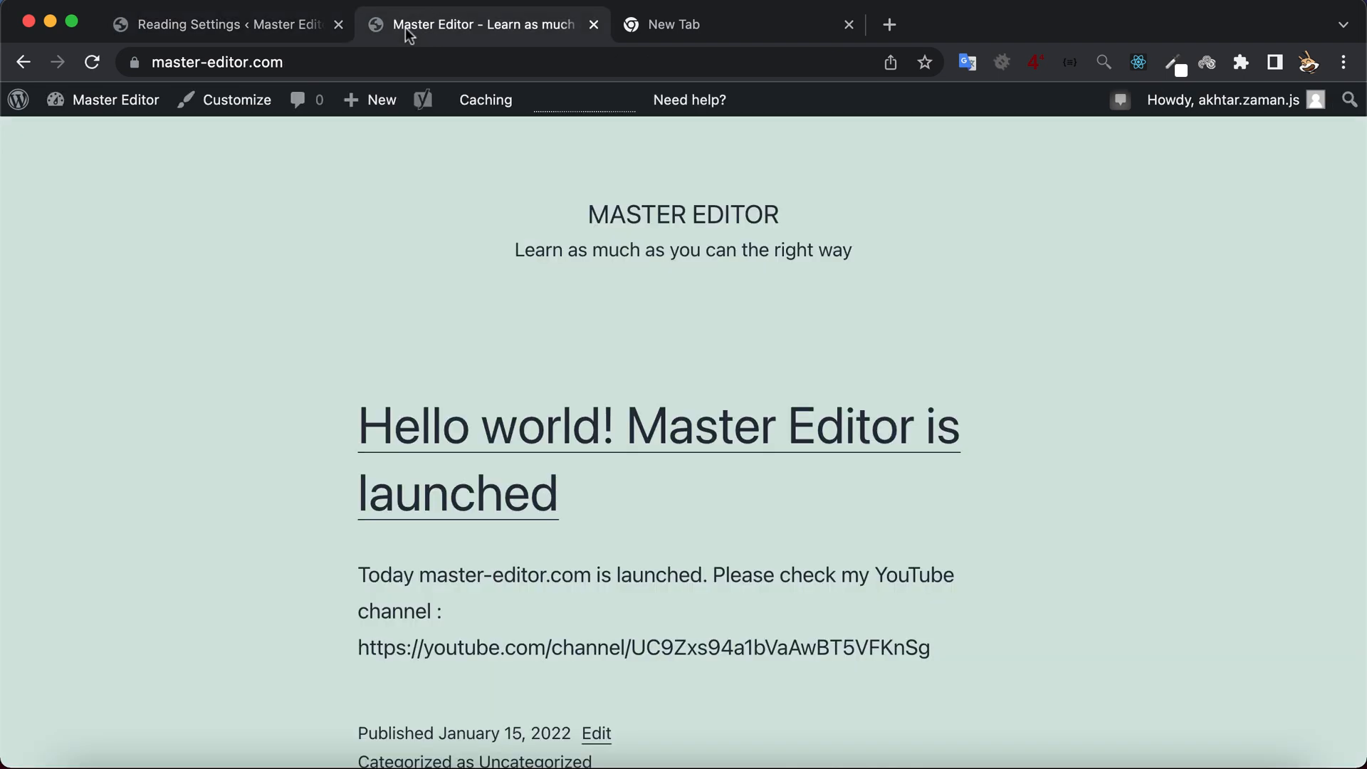
pyautogui.click(95, 63)
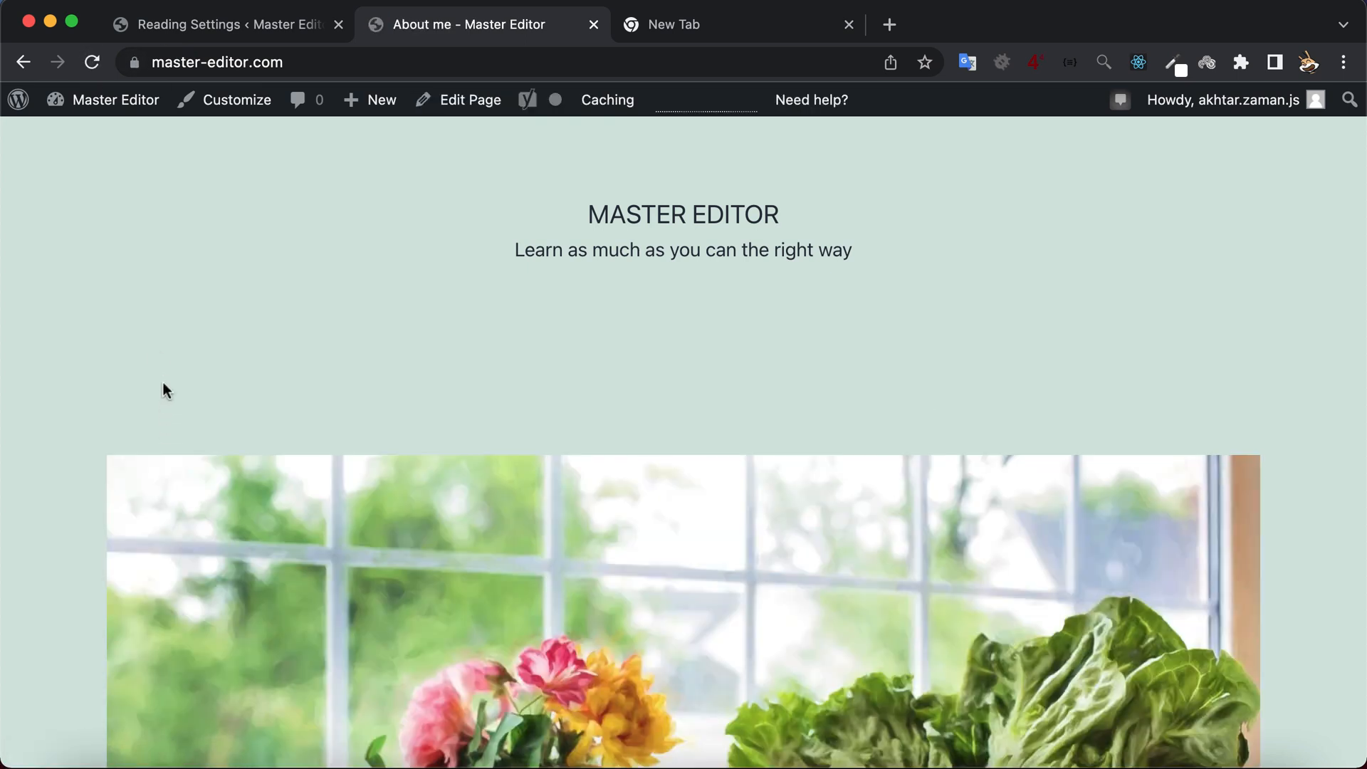
pyautogui.scroll(-10, 83, 447)
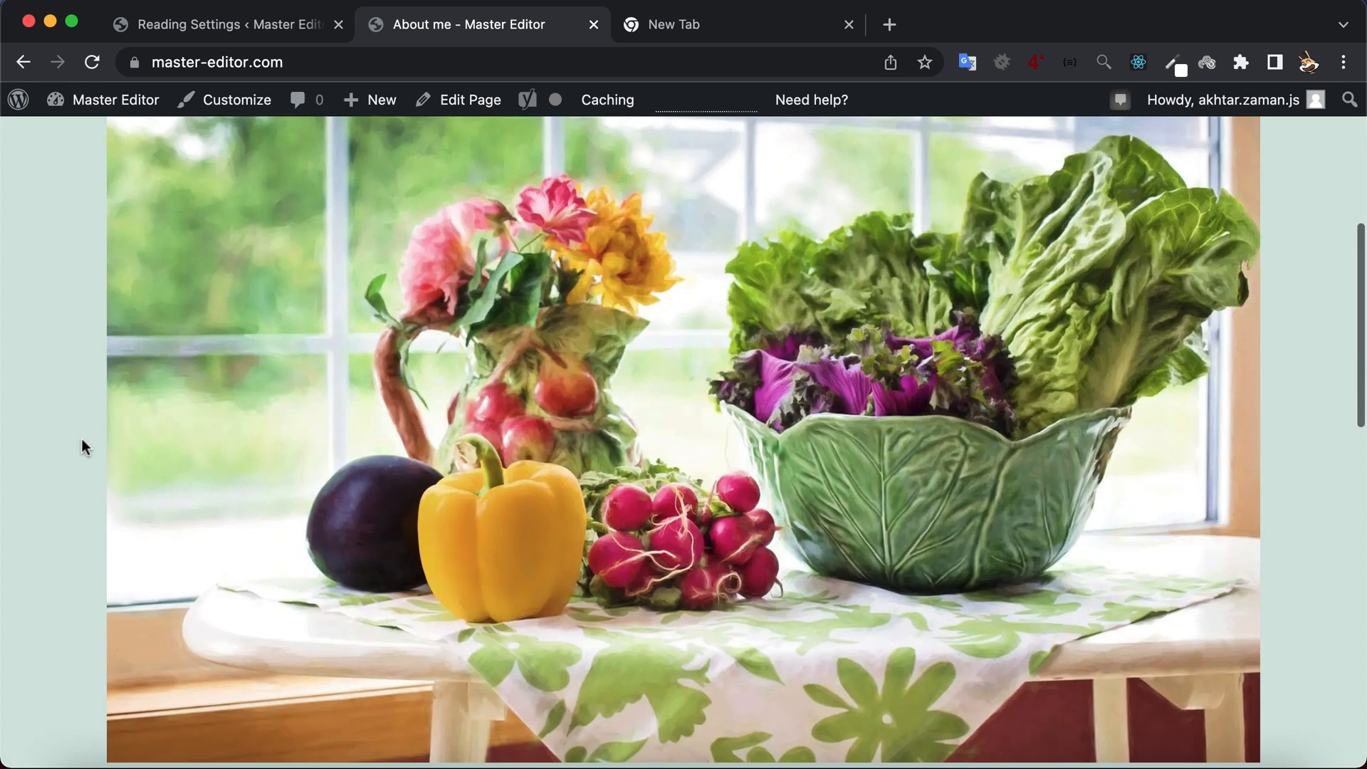
pyautogui.scroll(-5, 83, 446)
pyautogui.scroll(-3, 82, 446)
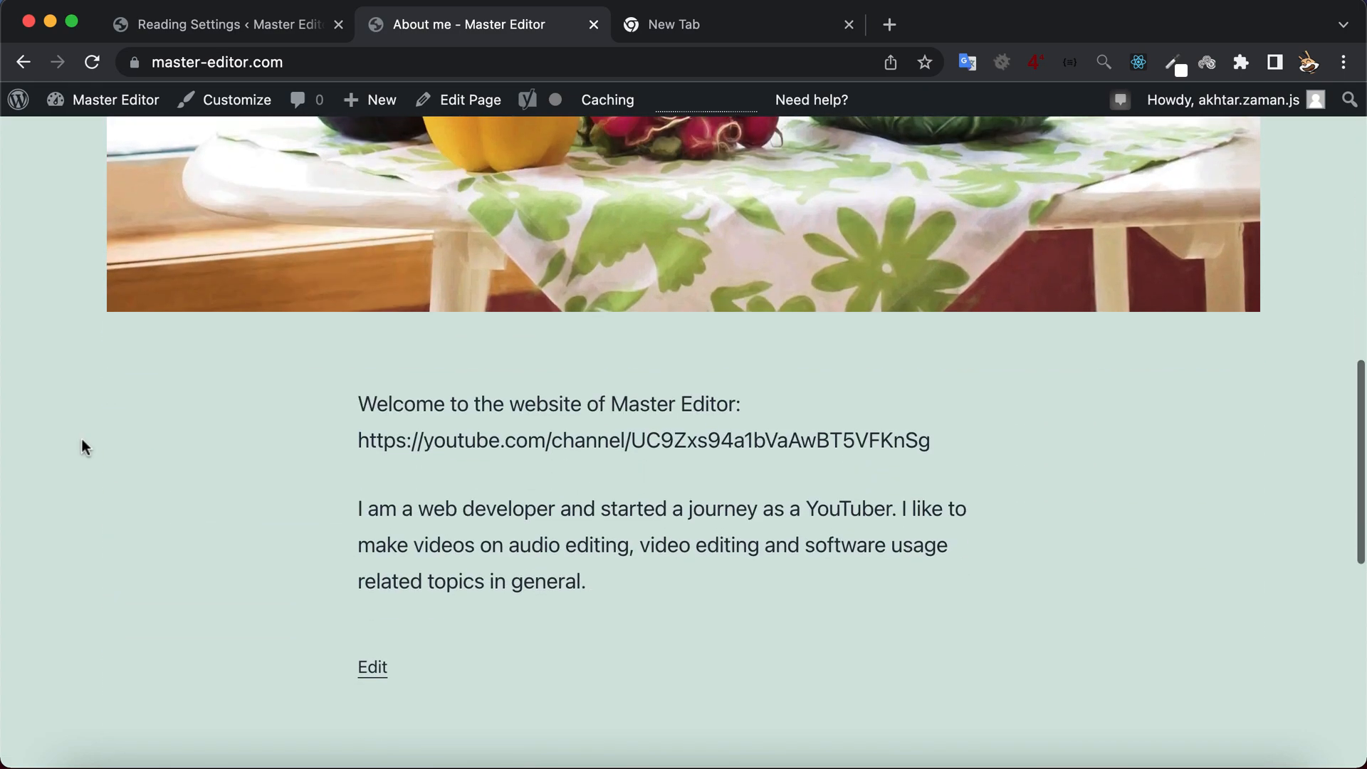
pyautogui.scroll(-1, 82, 447)
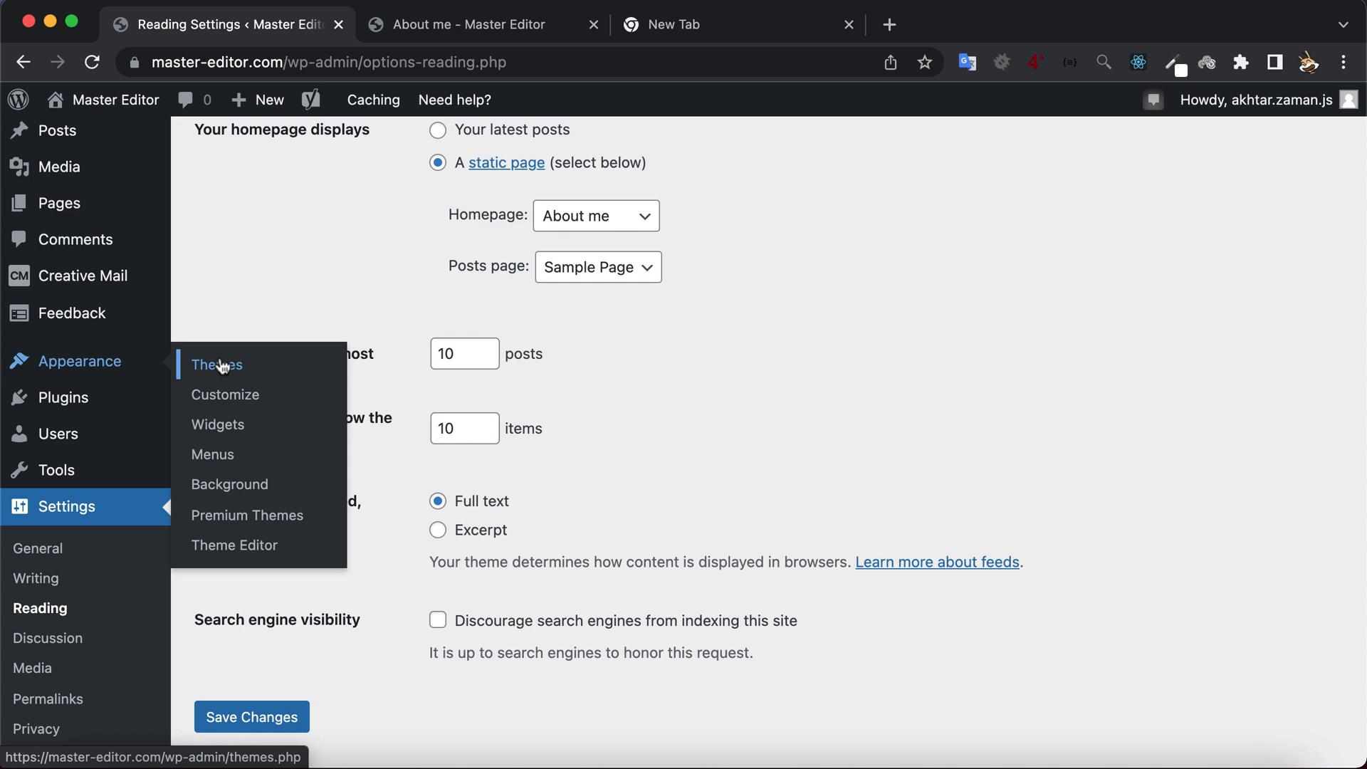
# Step: Open the installed themes in the WordPress admin and activate the Sinatra theme
pyautogui.click(223, 366)
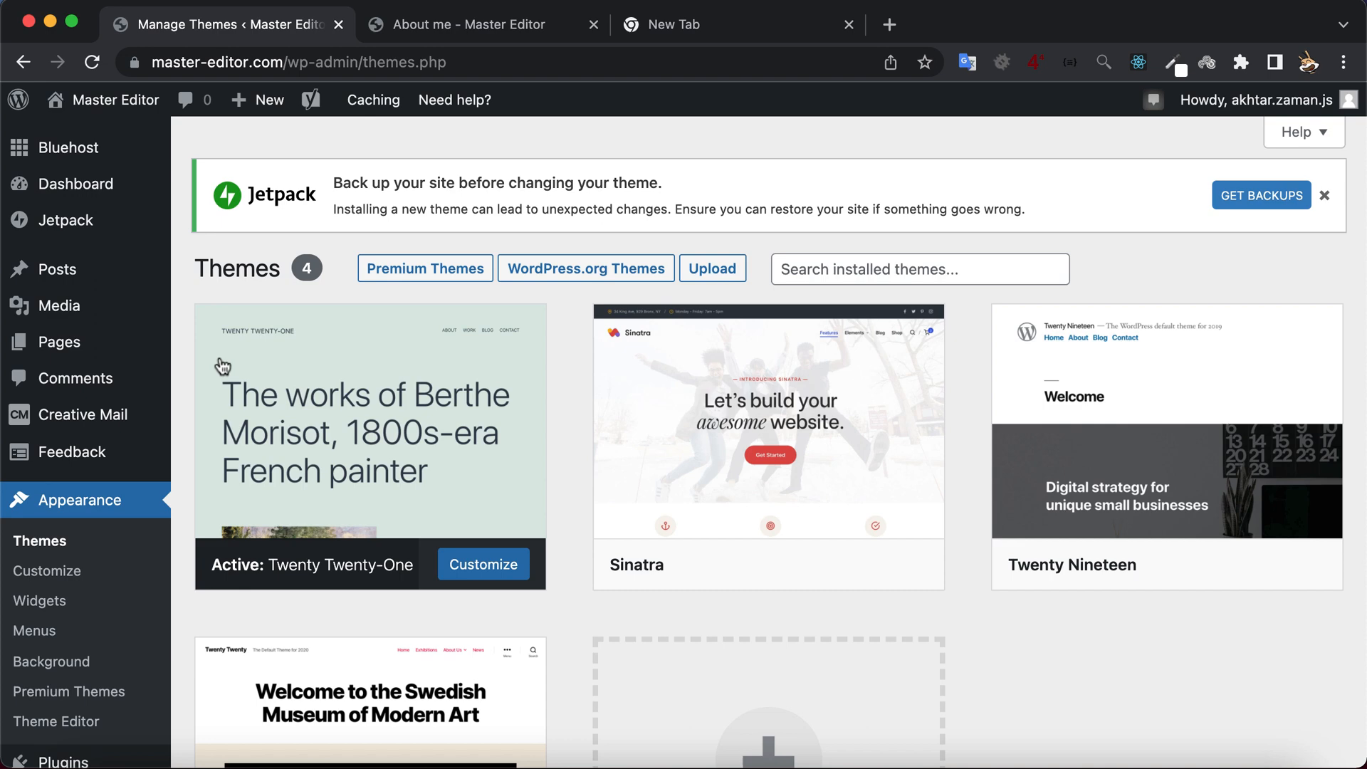
pyautogui.moveTo(662, 467)
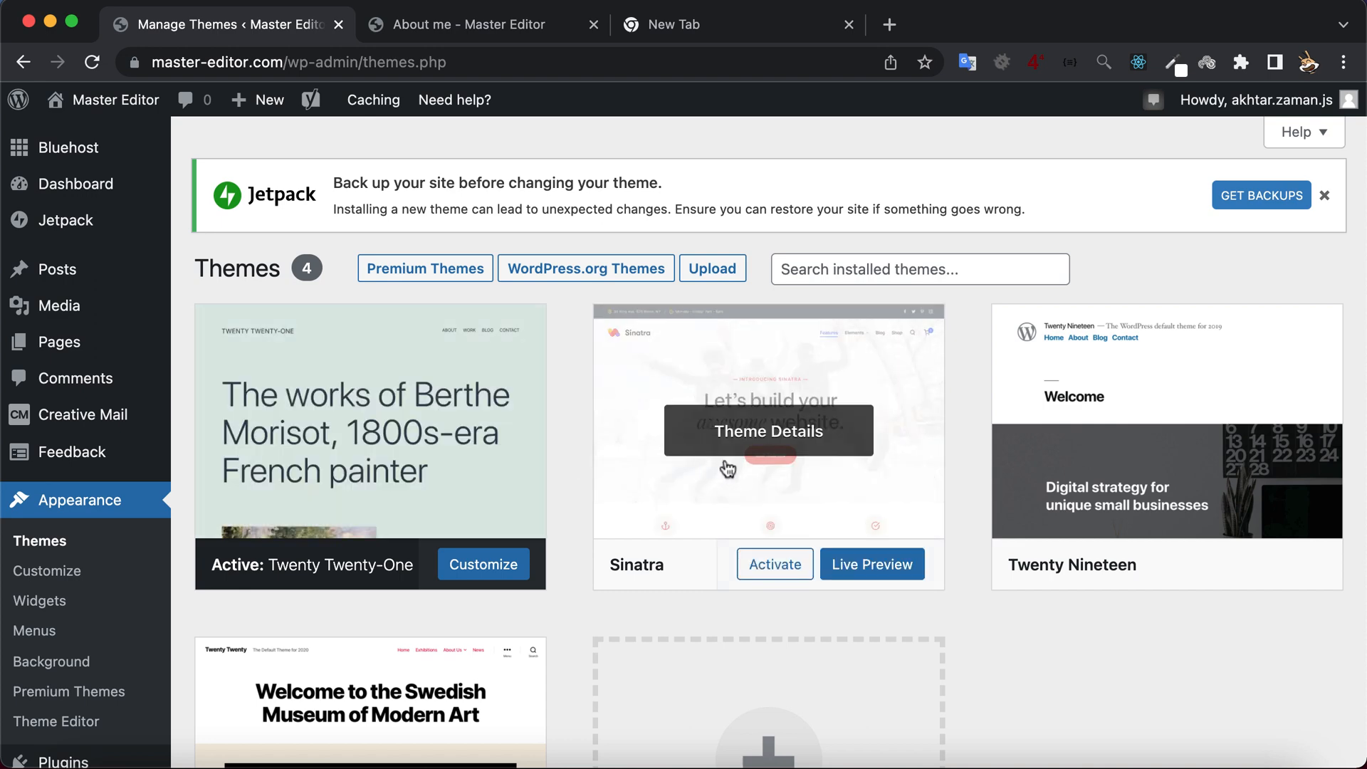
pyautogui.click(766, 571)
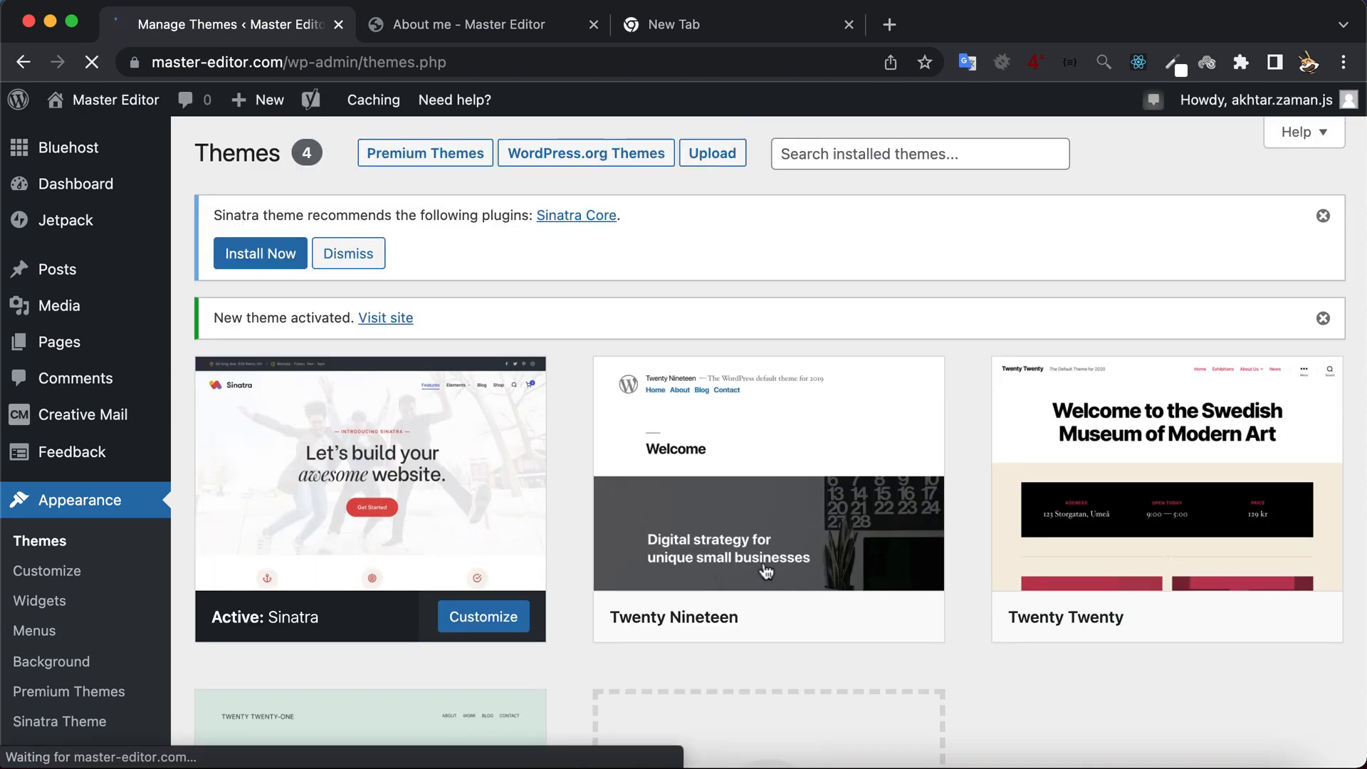
# Step: Reload the public homepage and look over its header, content and footer in the new theme
pyautogui.click(528, 25)
pyautogui.click(92, 63)
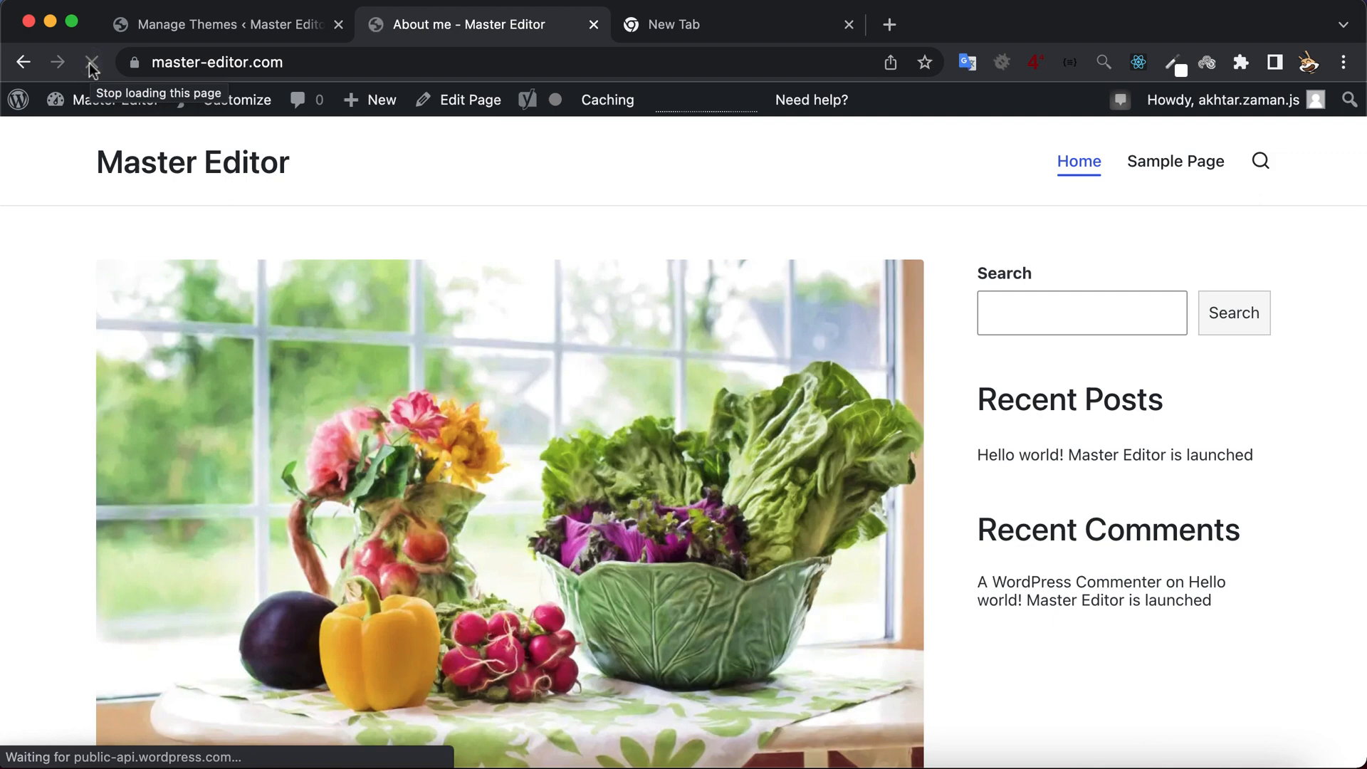
pyautogui.scroll(-5, 332, 472)
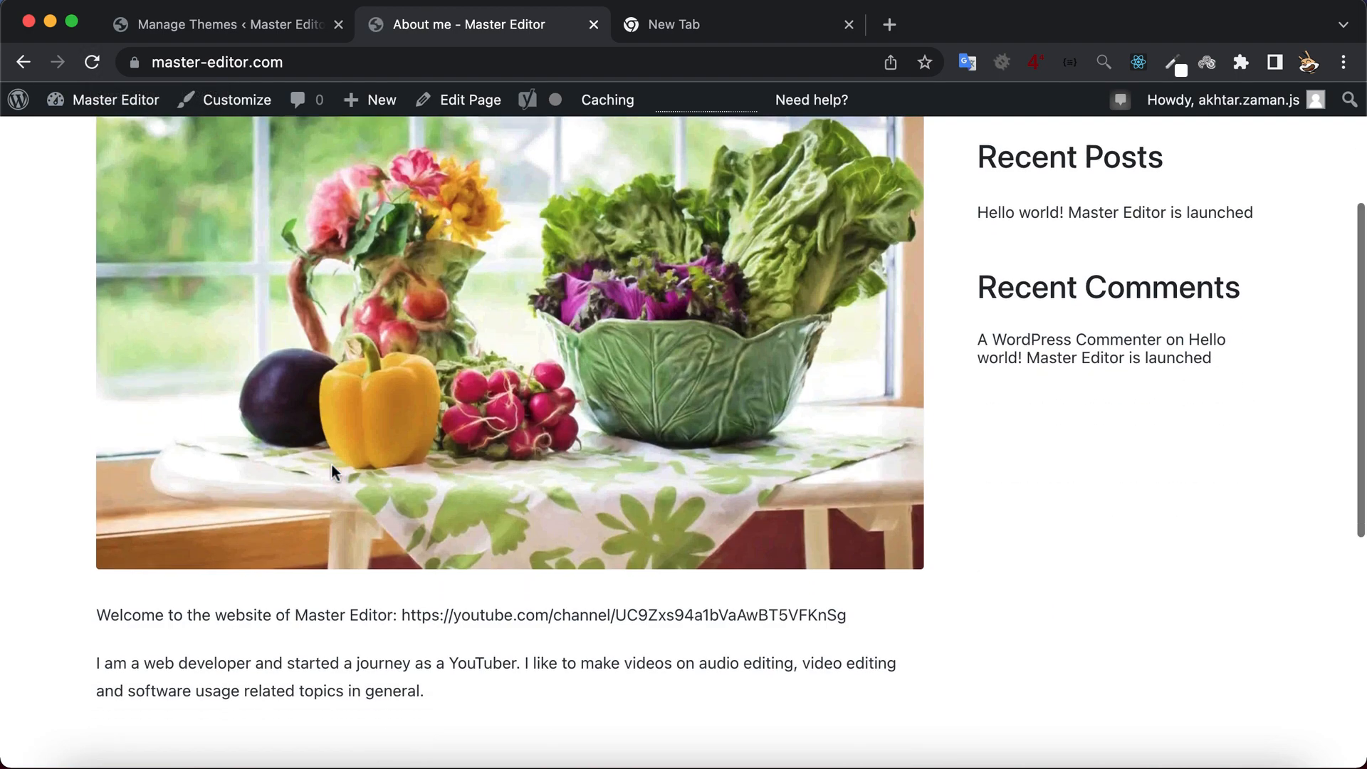
pyautogui.scroll(-2, 332, 466)
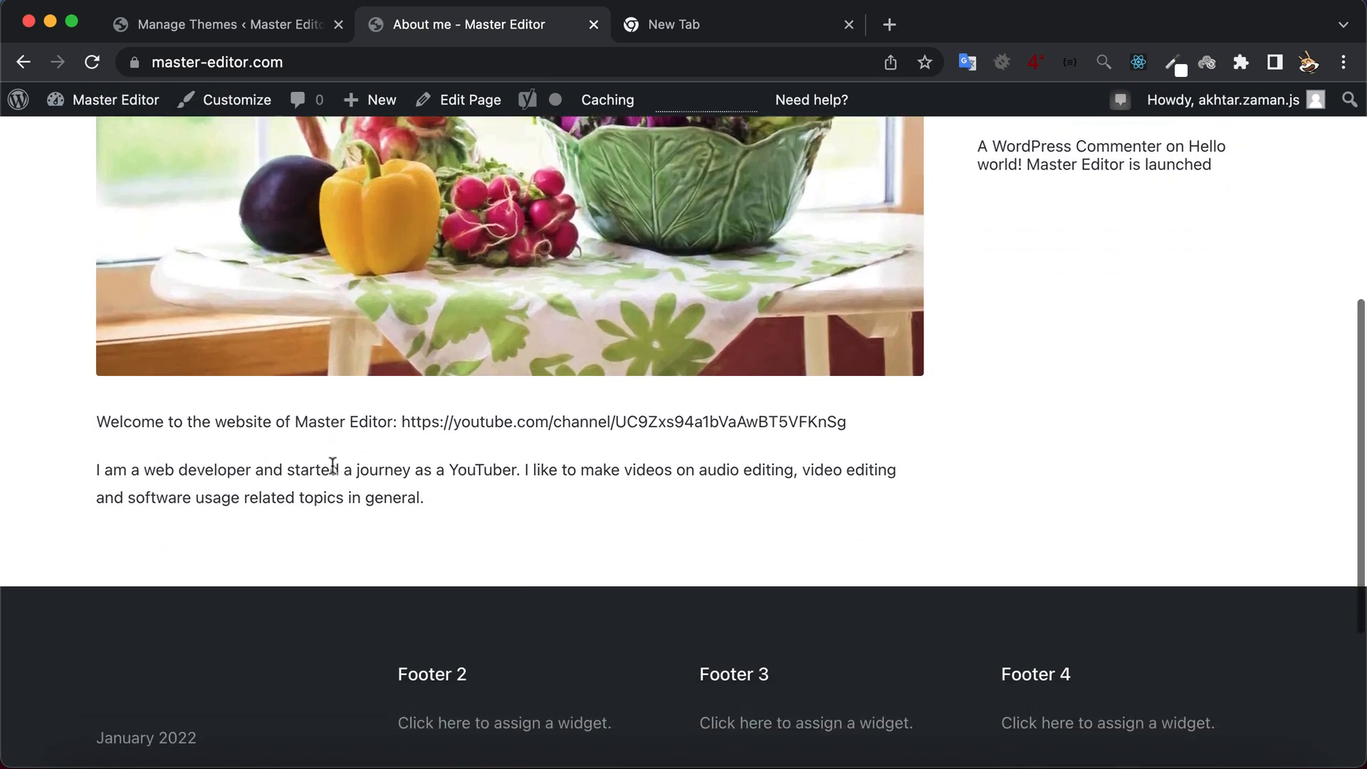
pyautogui.scroll(8, 330, 461)
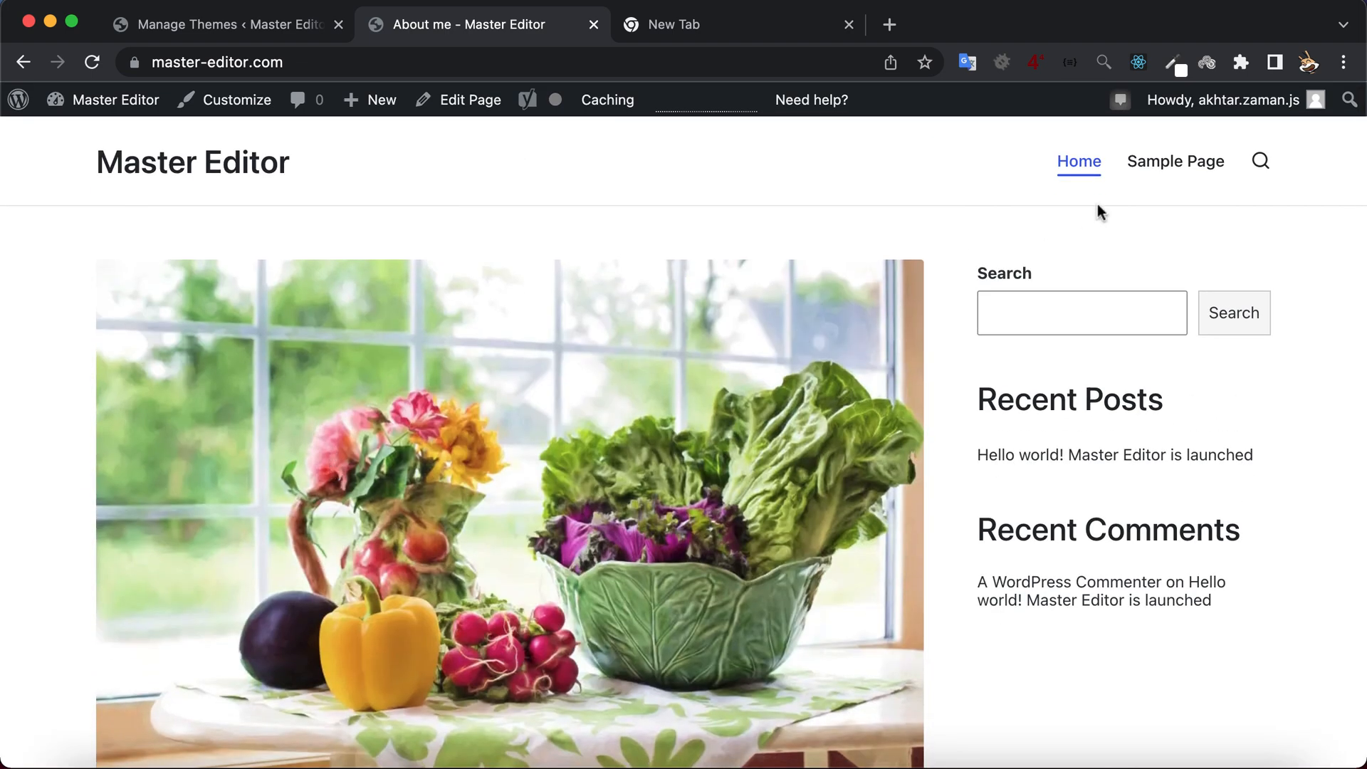
# Step: Open Sample Page from the public site for editing, retitle it "Blog Posts" and update the page
pyautogui.click(1155, 177)
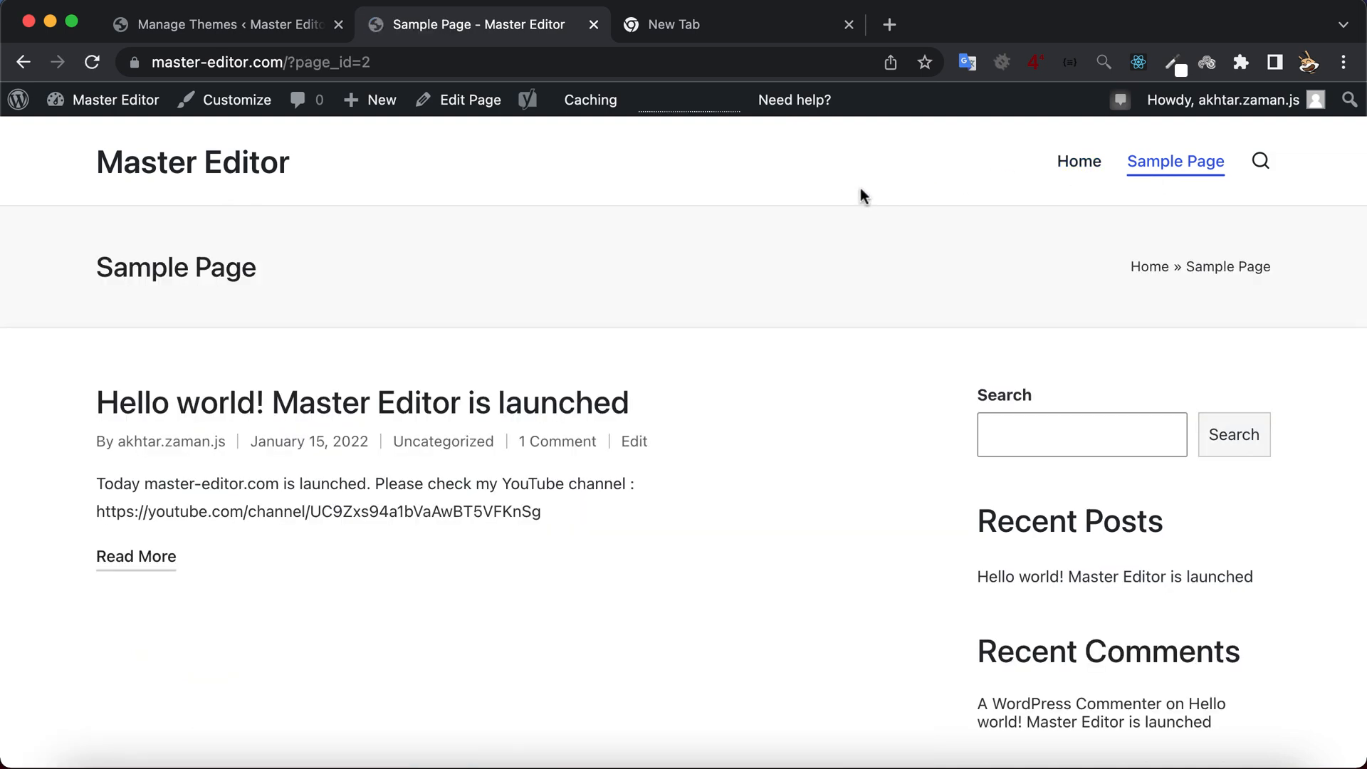
pyautogui.click(446, 107)
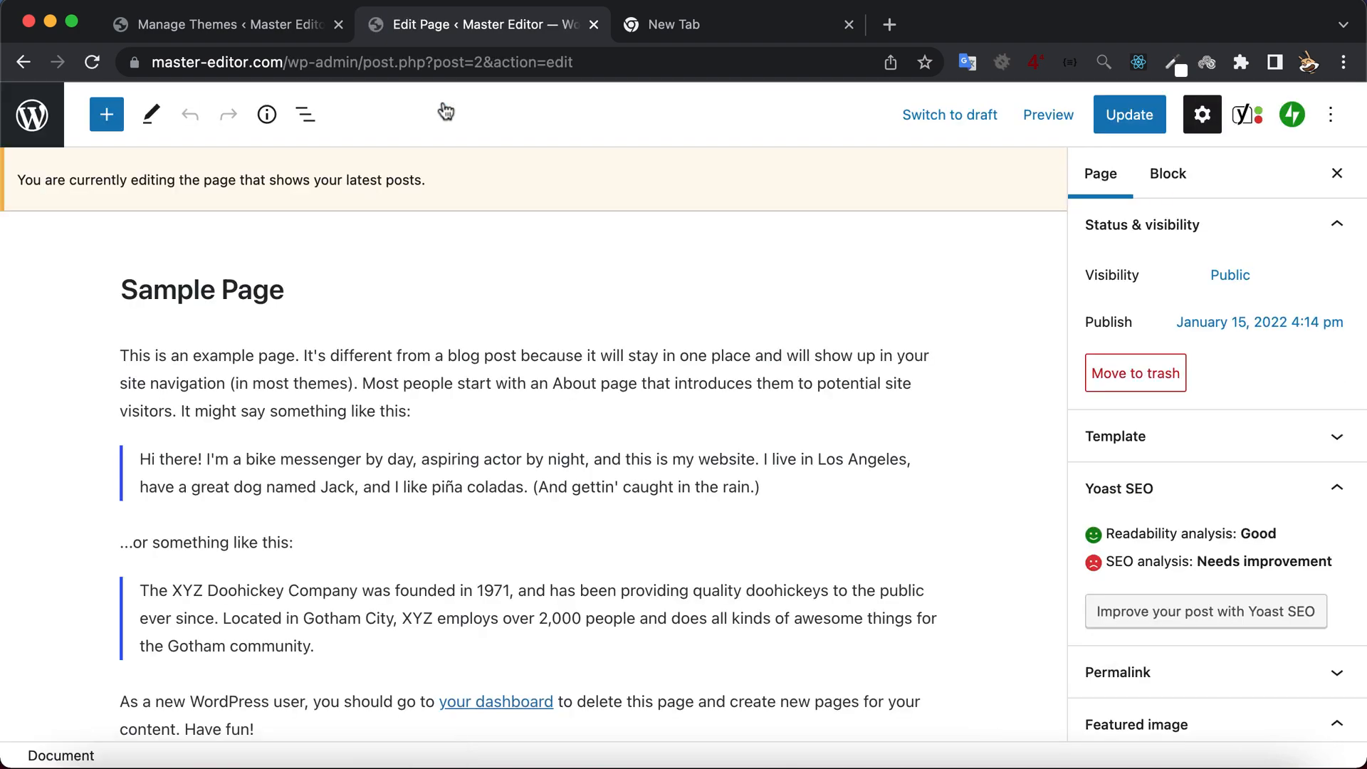
pyautogui.click(285, 296)
pyautogui.press('super+a')
pyautogui.write('Blog Posts')
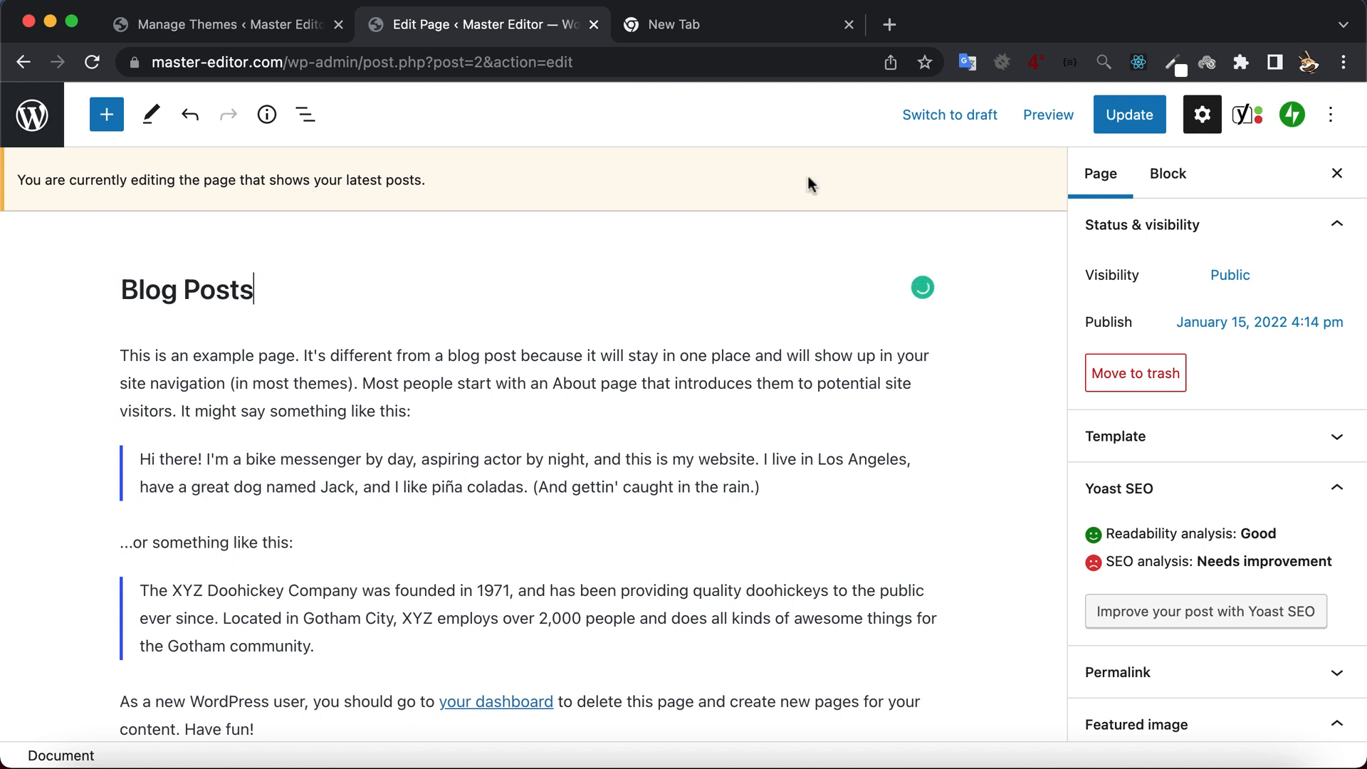
pyautogui.click(1130, 117)
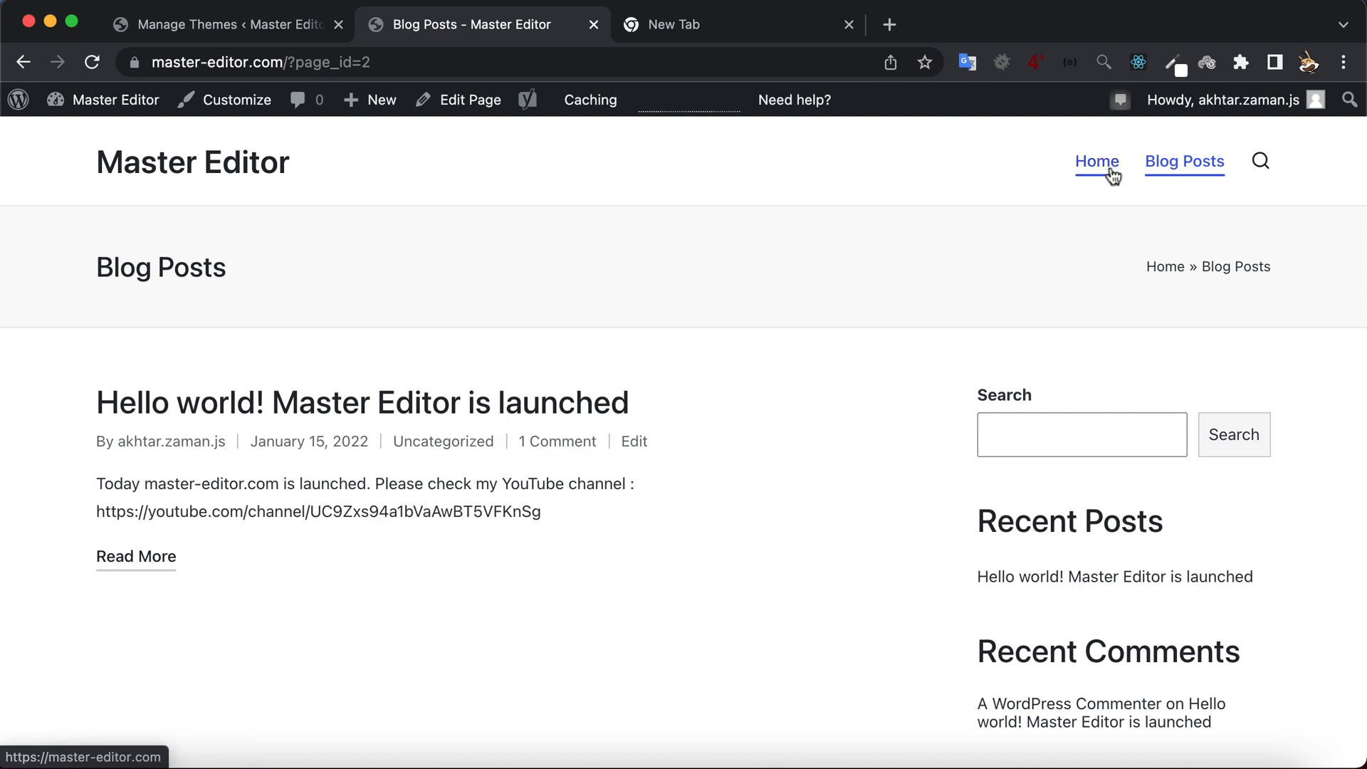
# Step: Return to the theme management page in the WordPress admin
pyautogui.click(268, 13)
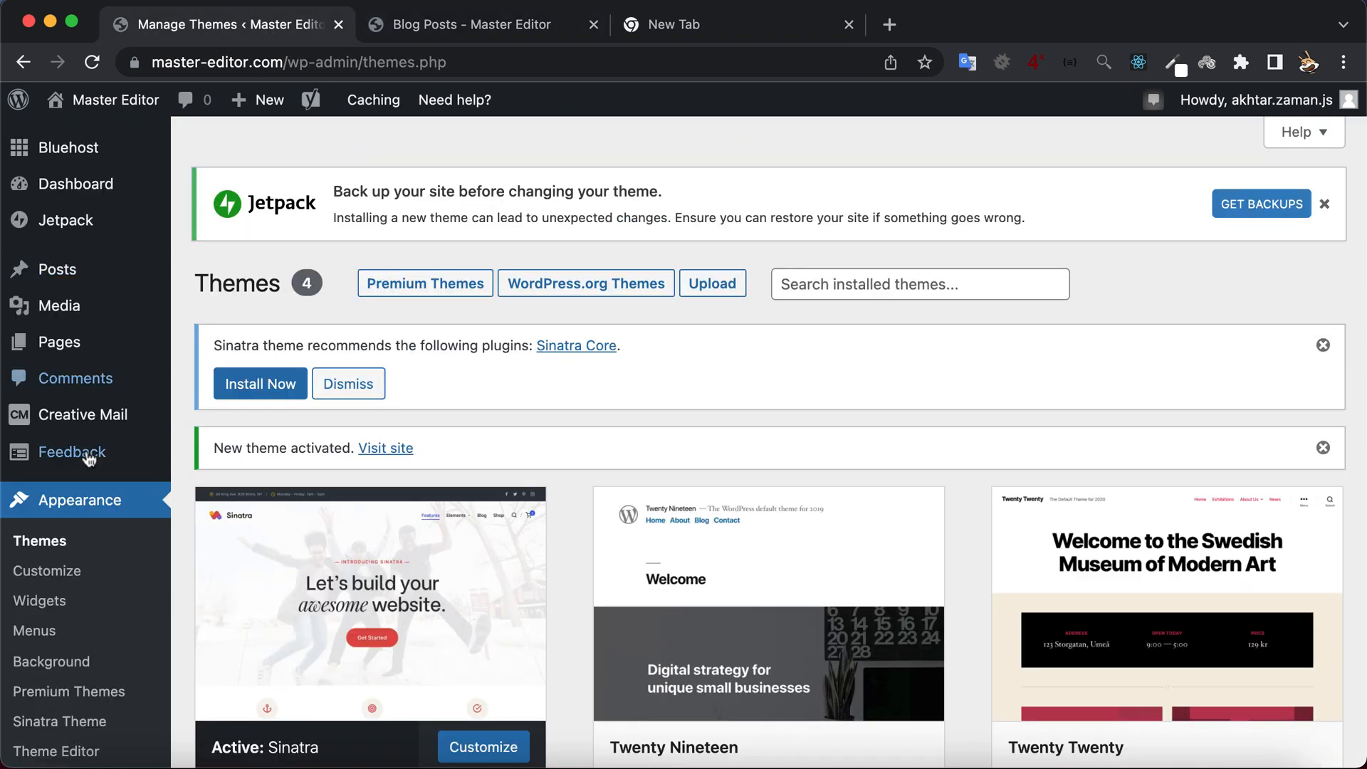
pyautogui.click(65, 644)
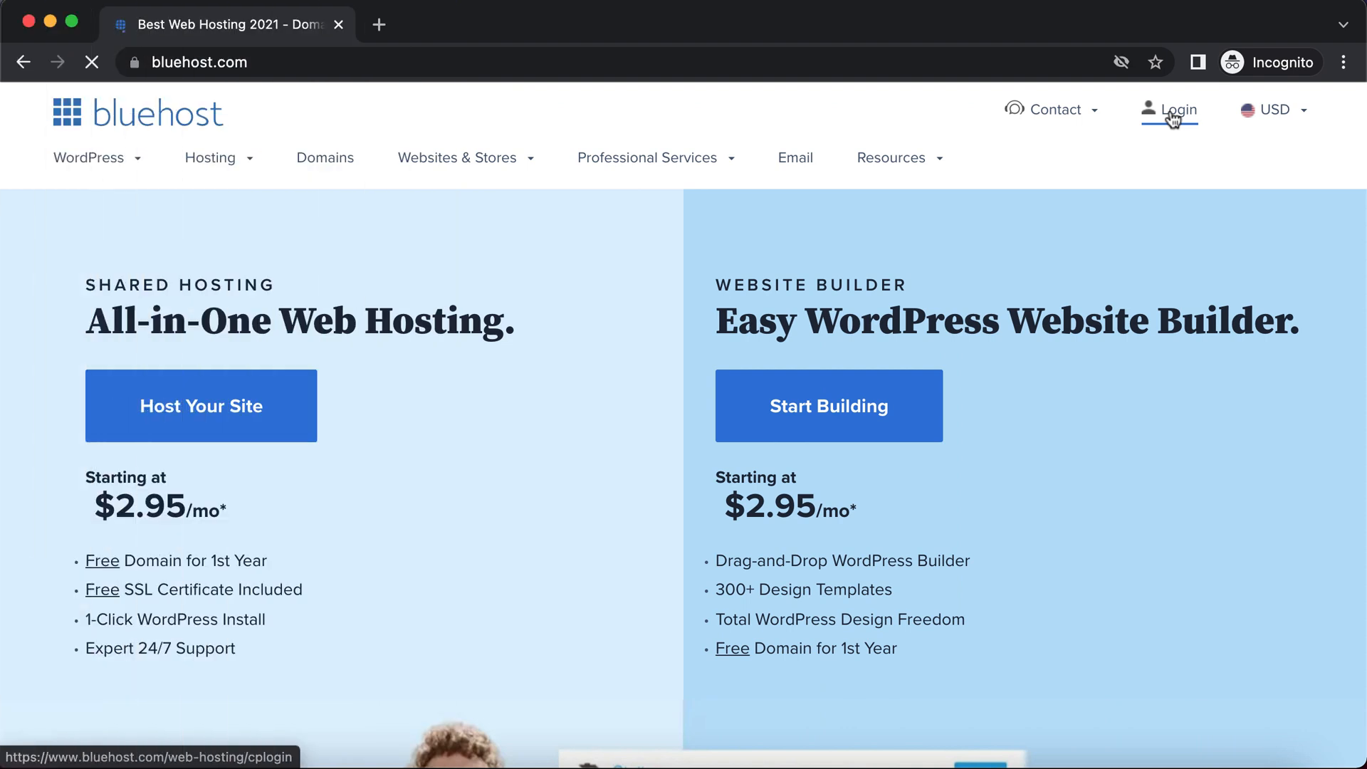
# Step: Open the hosting login page from the Bluehost site and dismiss the cookie notice
pyautogui.click(1172, 114)
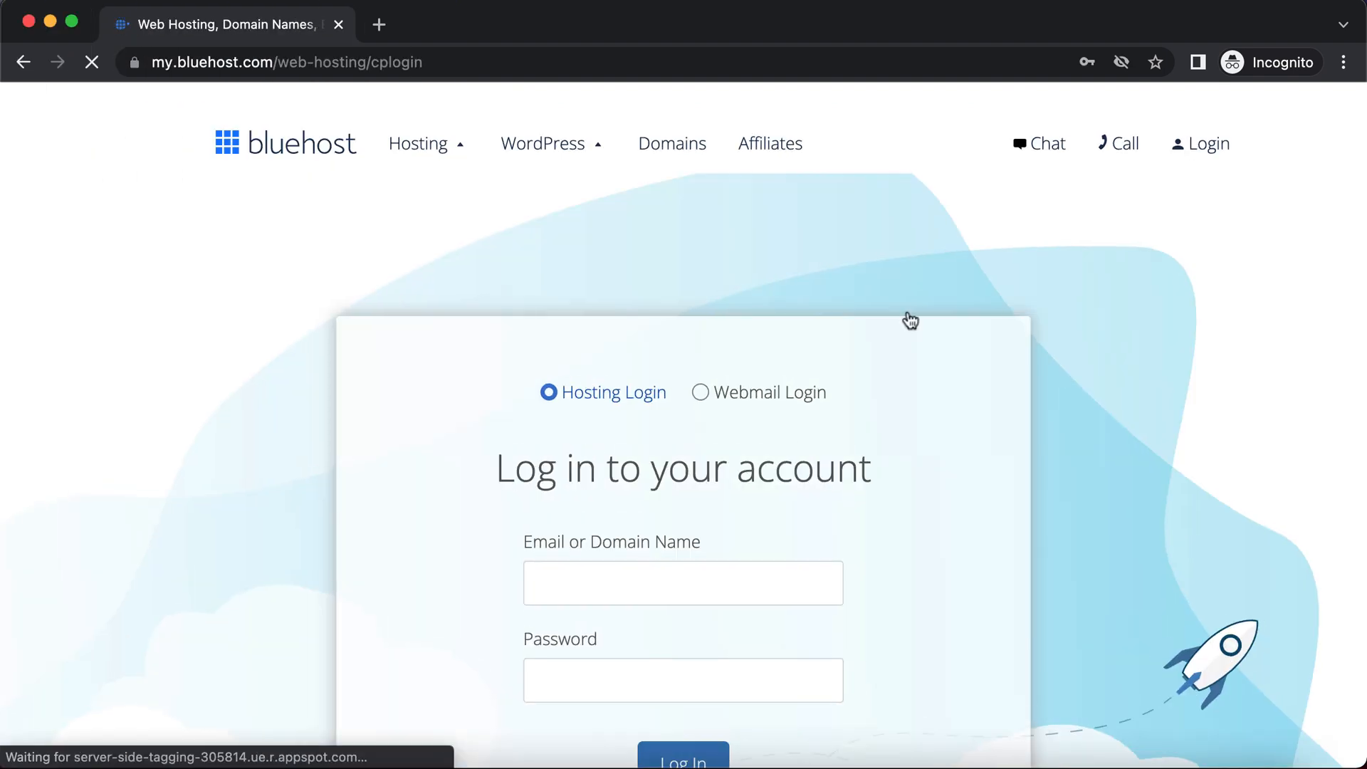
pyautogui.scroll(-3, 791, 437)
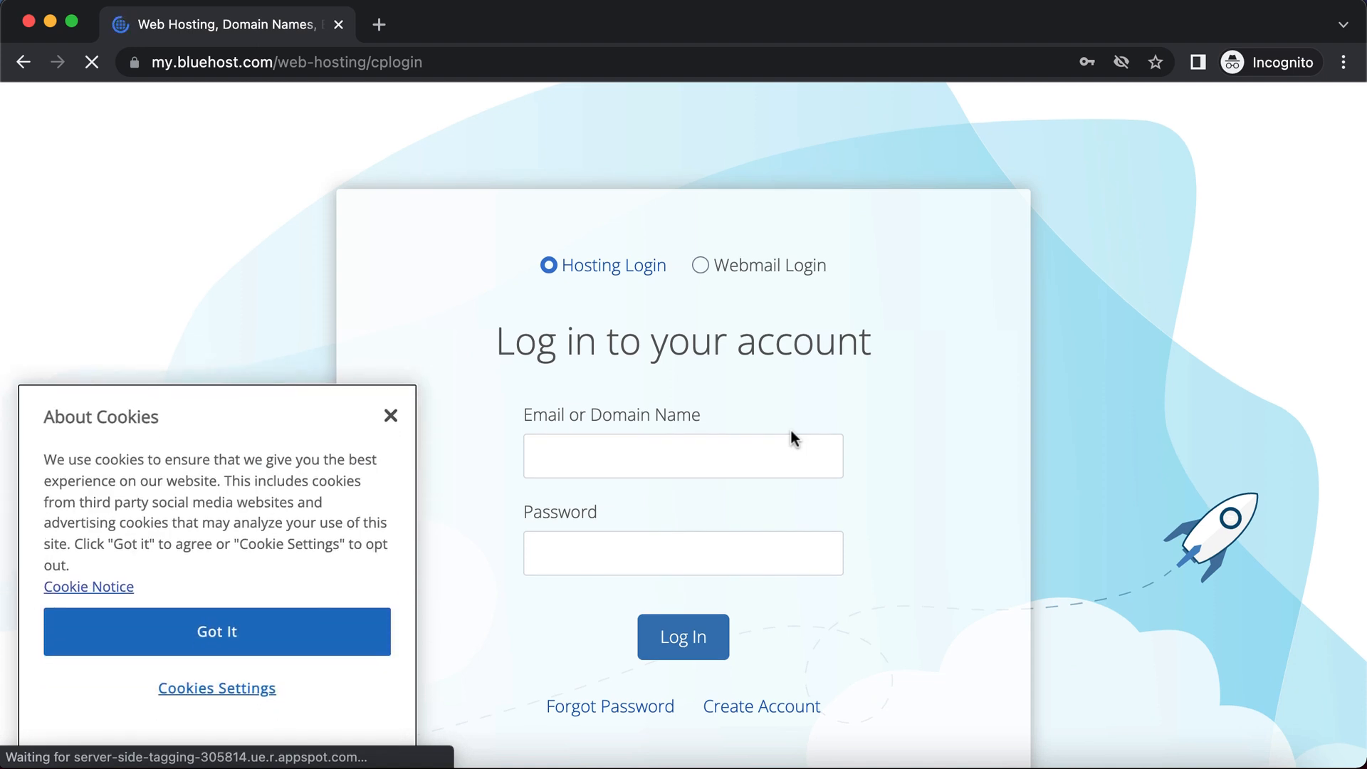
pyautogui.scroll(-3, 790, 432)
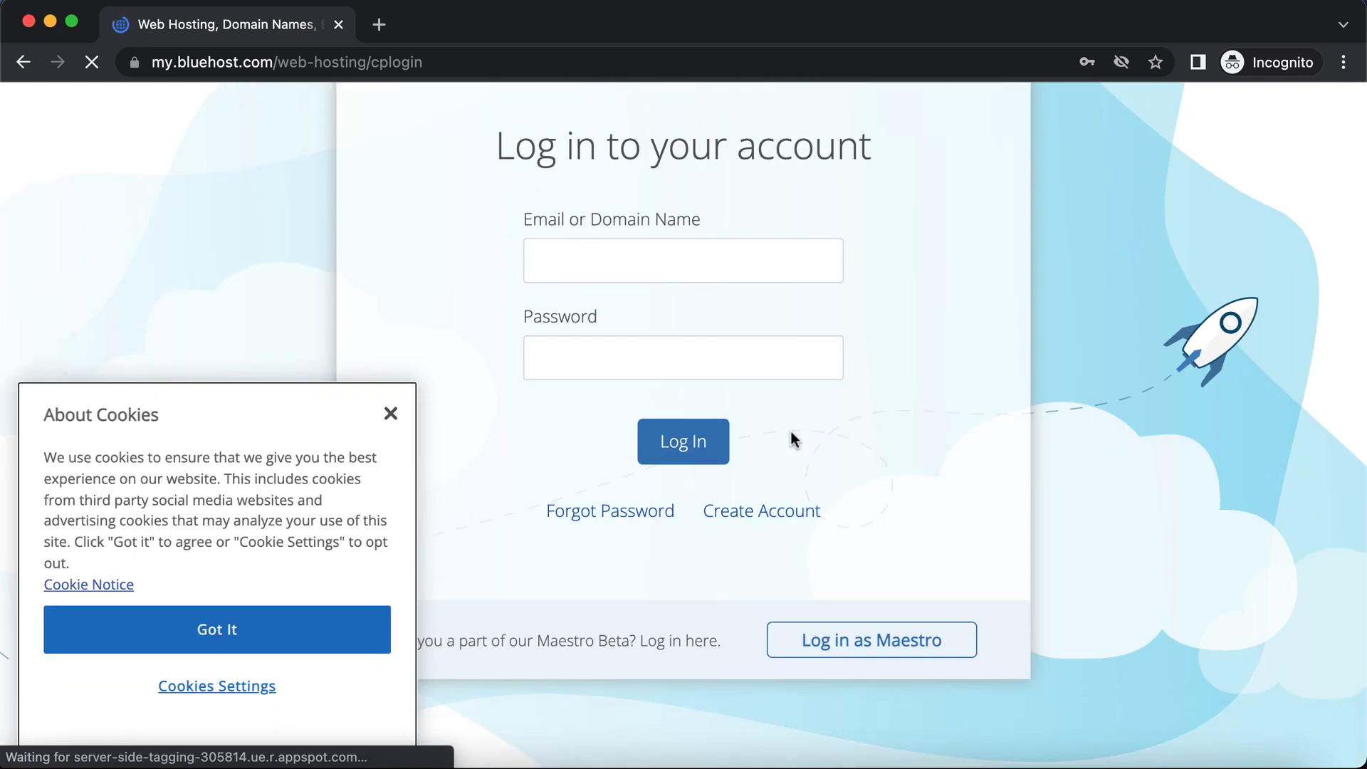
pyautogui.click(390, 413)
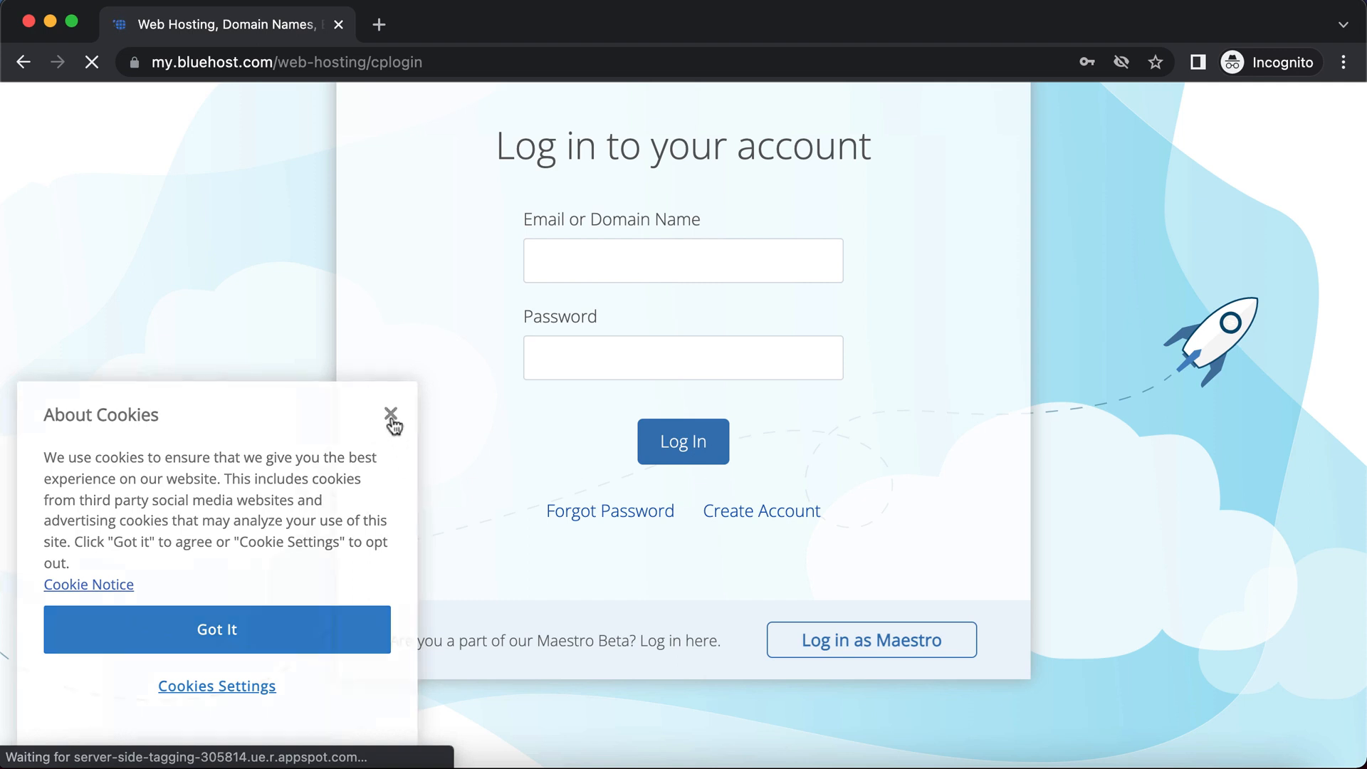